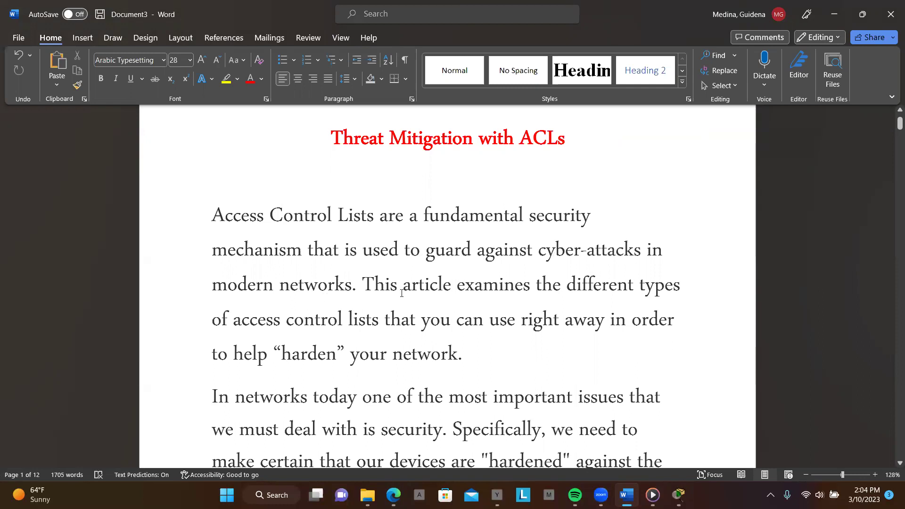
Highlight 'CCNA Security' in yellow in the Word essay
scroll(404, 288, down, 2)
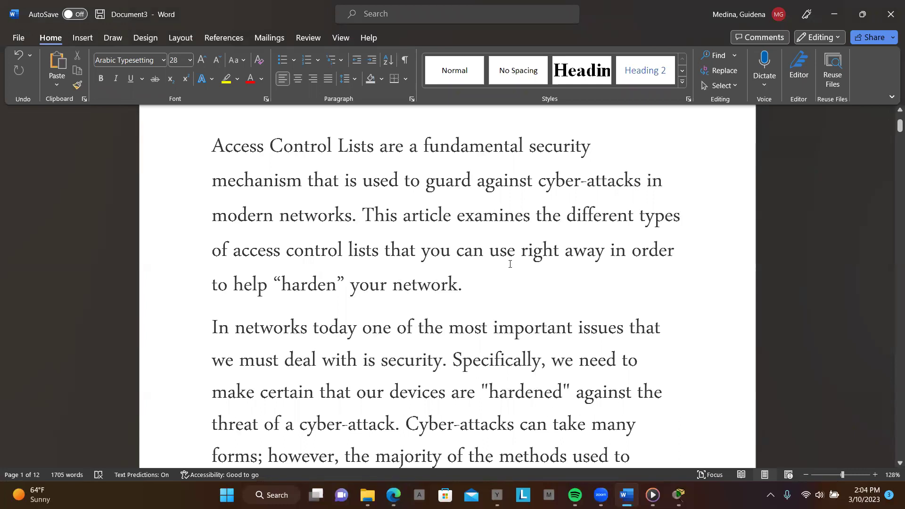
scroll(434, 287, down, 2)
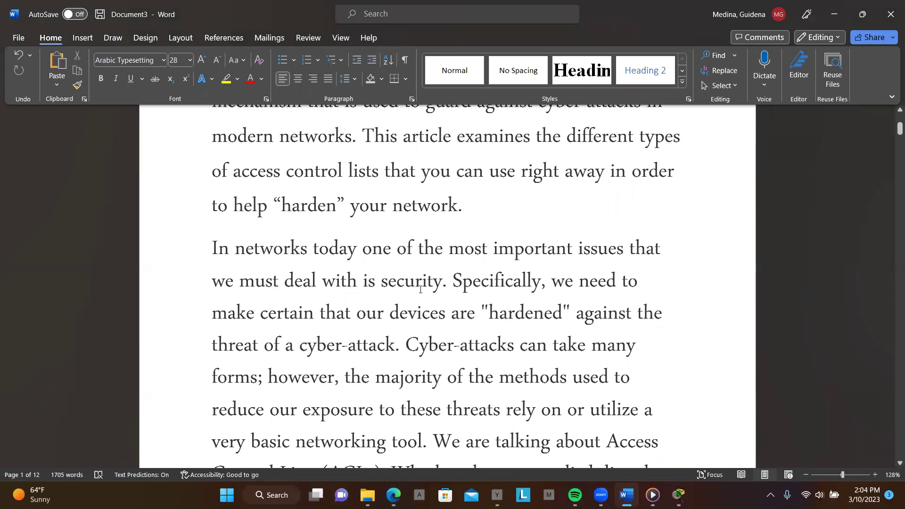
scroll(456, 284, down, 2)
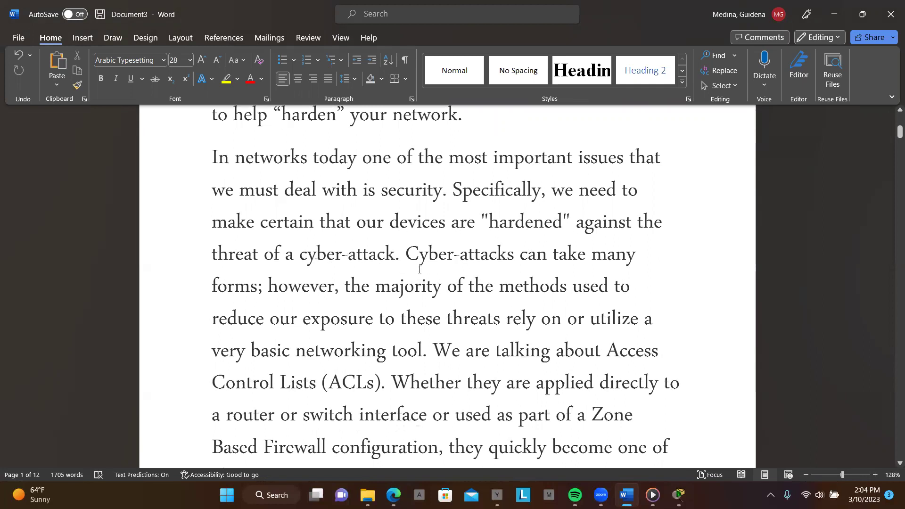
scroll(419, 269, down, 2)
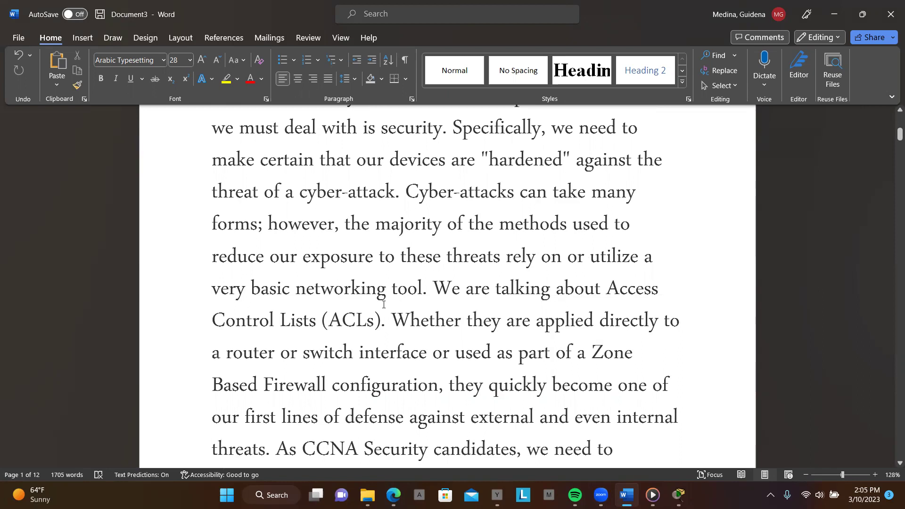
scroll(455, 302, down, 3)
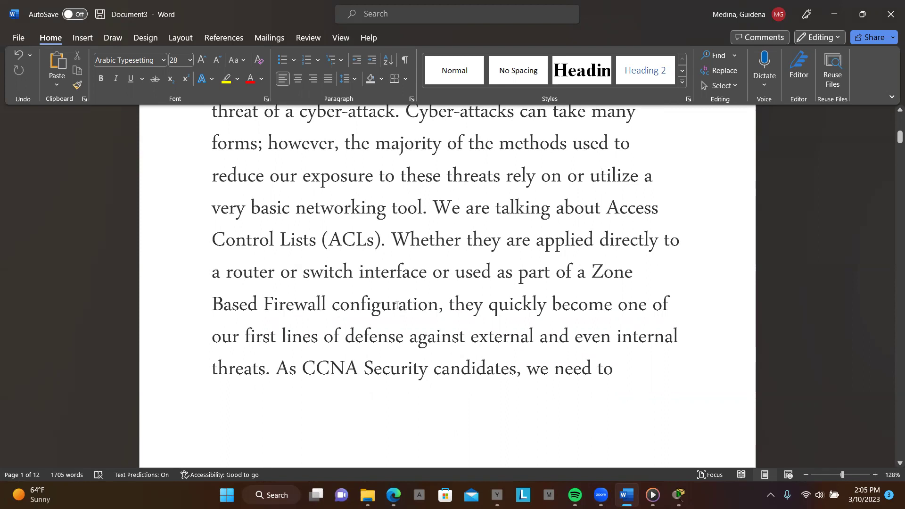
scroll(453, 305, down, 2)
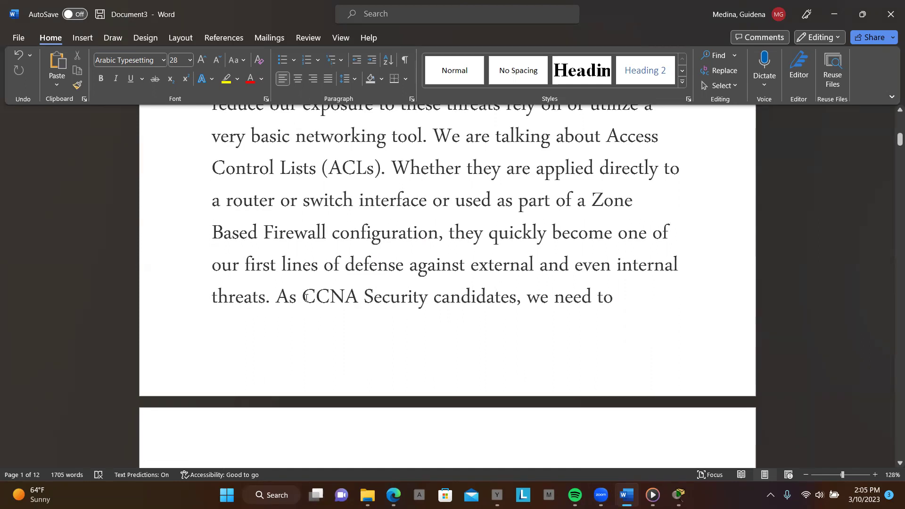
drag(303, 297, 420, 297)
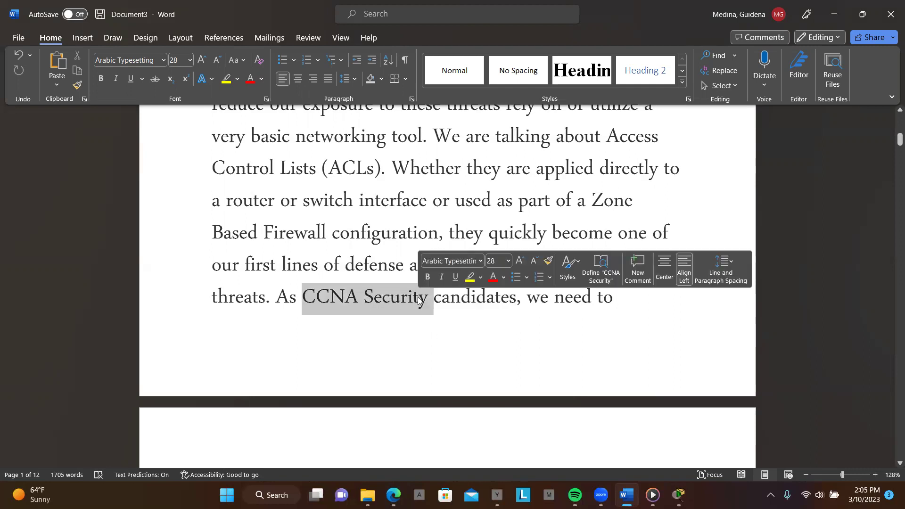
click(470, 277)
click(486, 320)
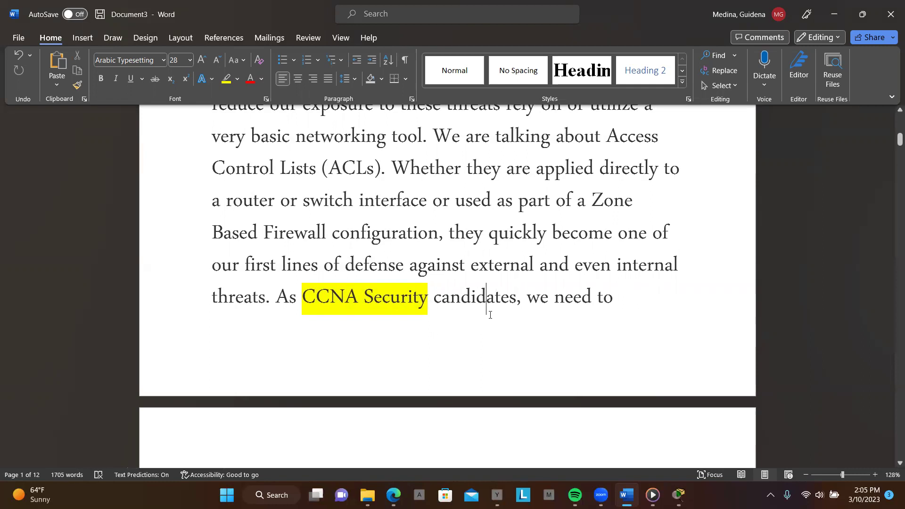
Highlight the bullet terms 'Standard IP ACLs' and 'Extended IP ACLs' in yellow
scroll(489, 313, down, 2)
scroll(490, 315, down, 2)
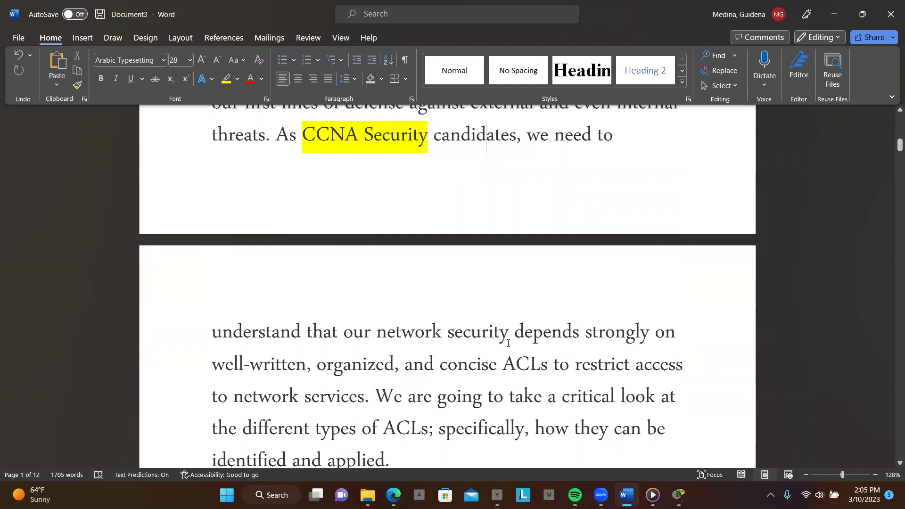
scroll(509, 343, down, 2)
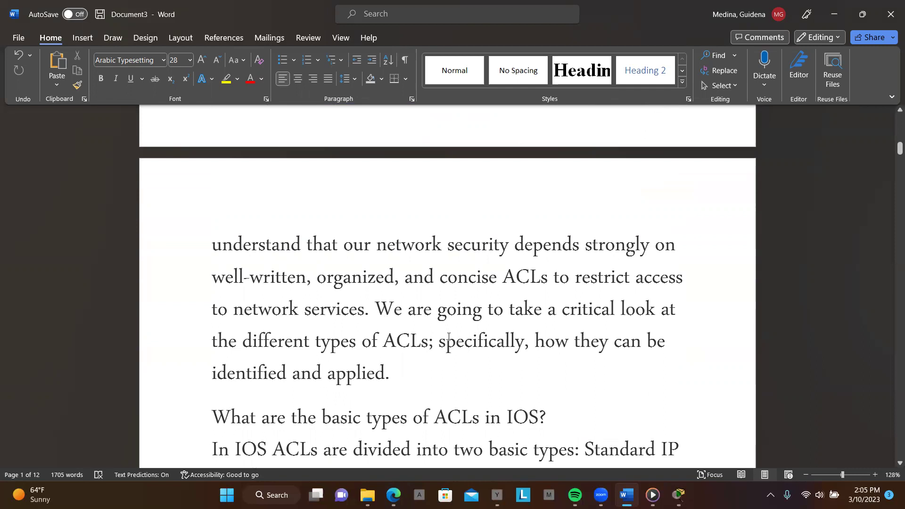
scroll(448, 336, down, 2)
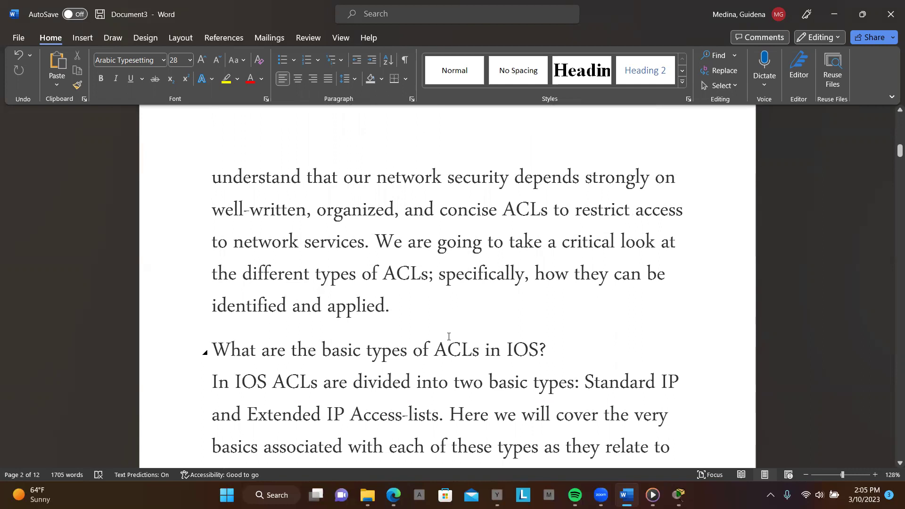
scroll(448, 336, down, 3)
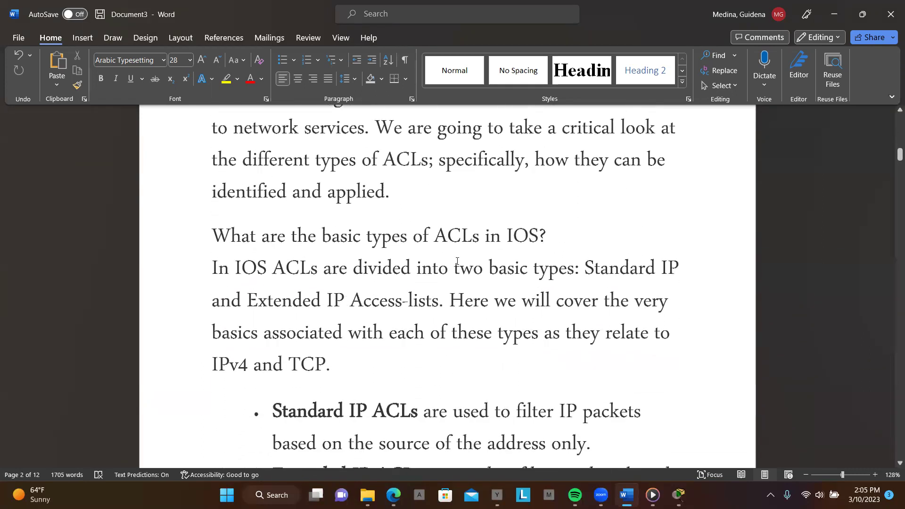
scroll(390, 292, down, 2)
drag(271, 320, 398, 319)
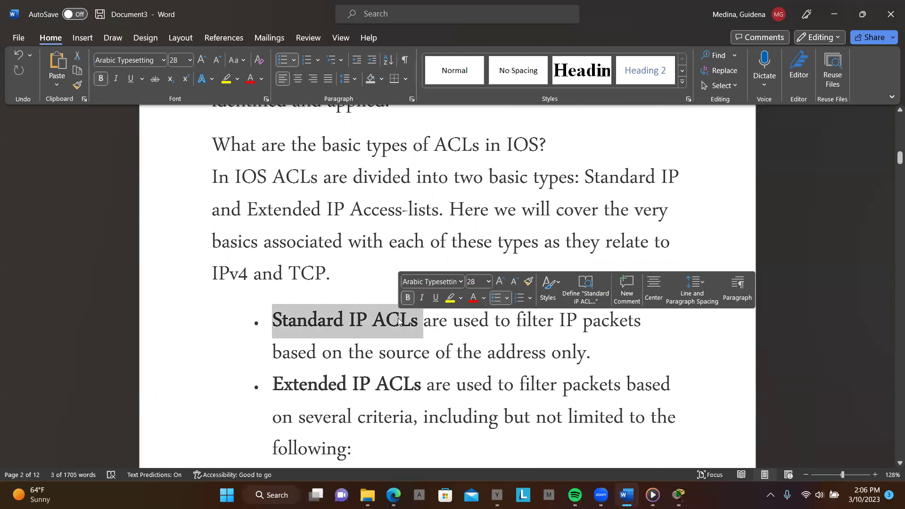
click(451, 298)
scroll(448, 328, down, 2)
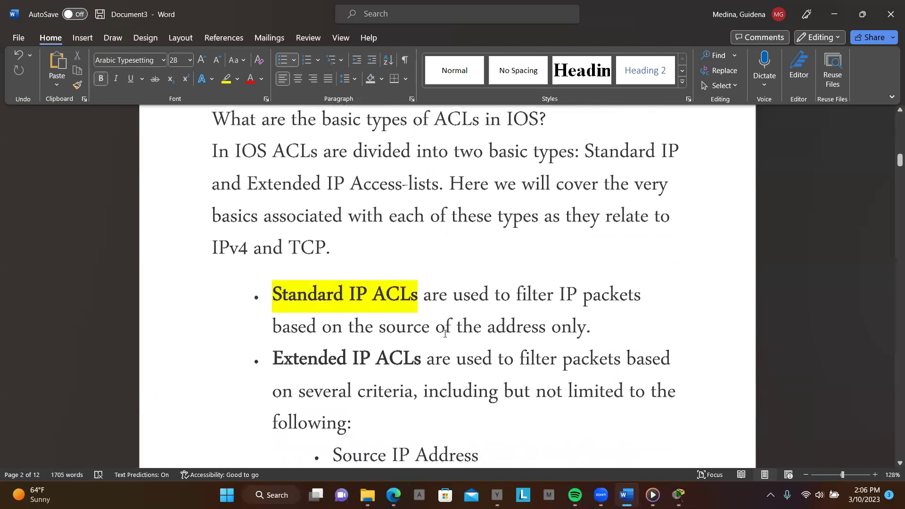
drag(271, 287, 415, 294)
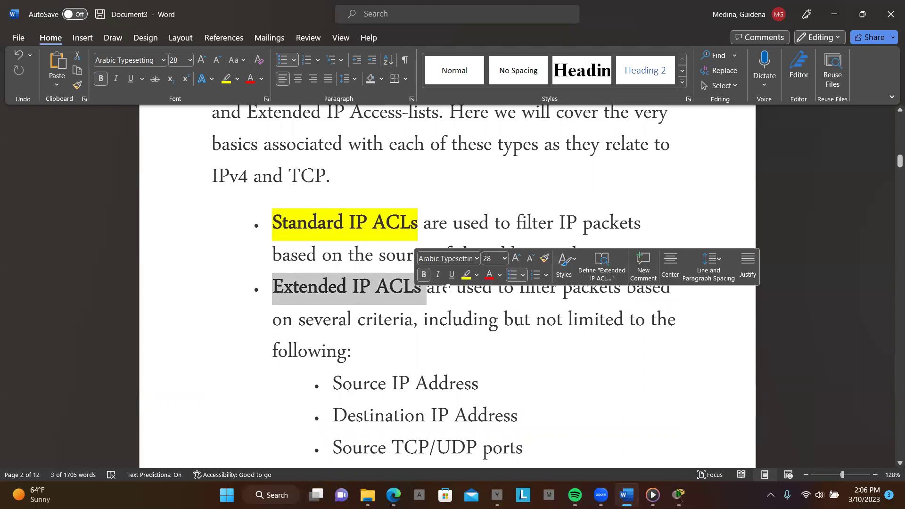
click(466, 275)
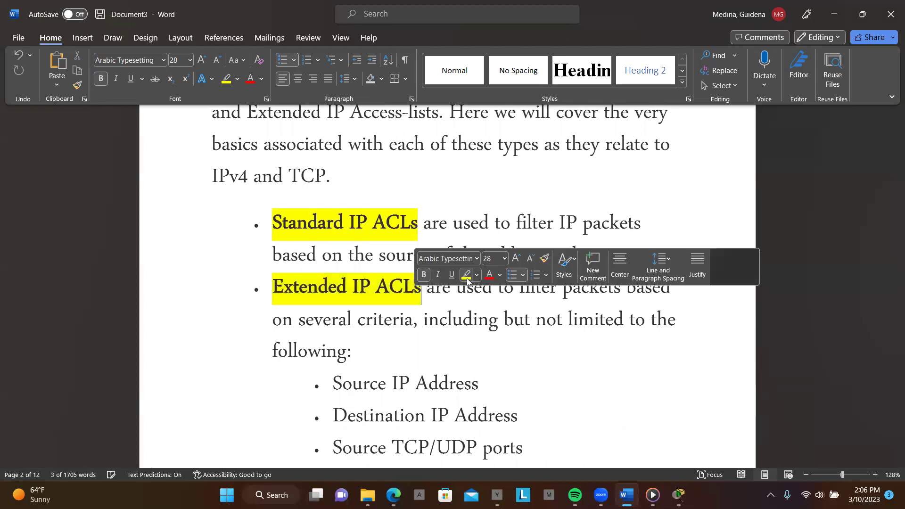
scroll(476, 311, down, 2)
scroll(476, 311, down, 3)
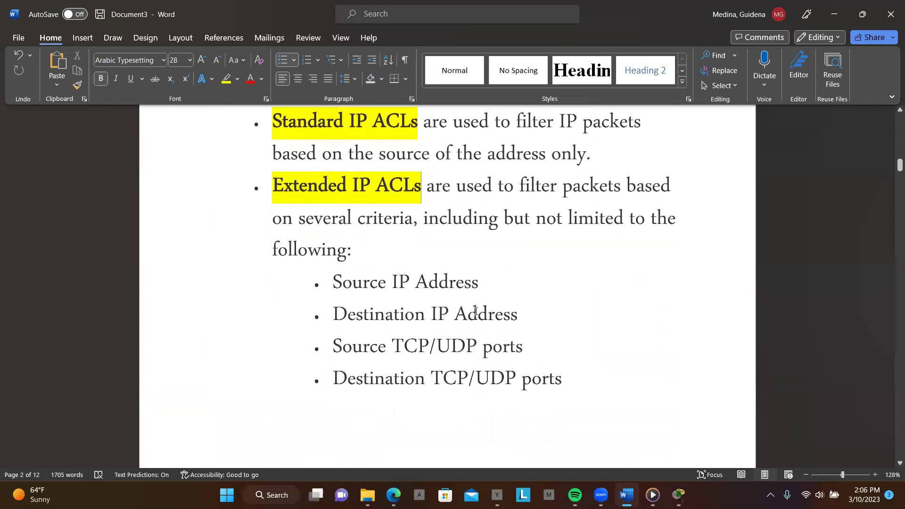
scroll(476, 311, down, 1)
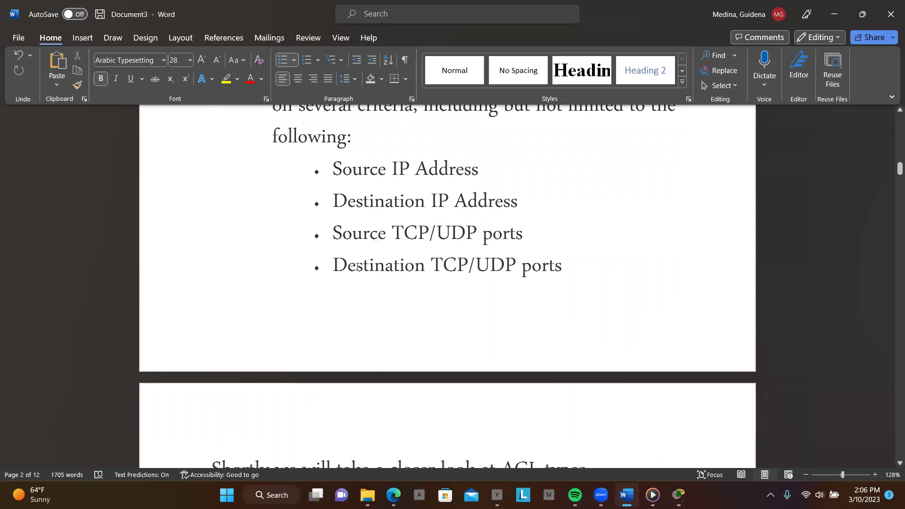
scroll(525, 289, down, 5)
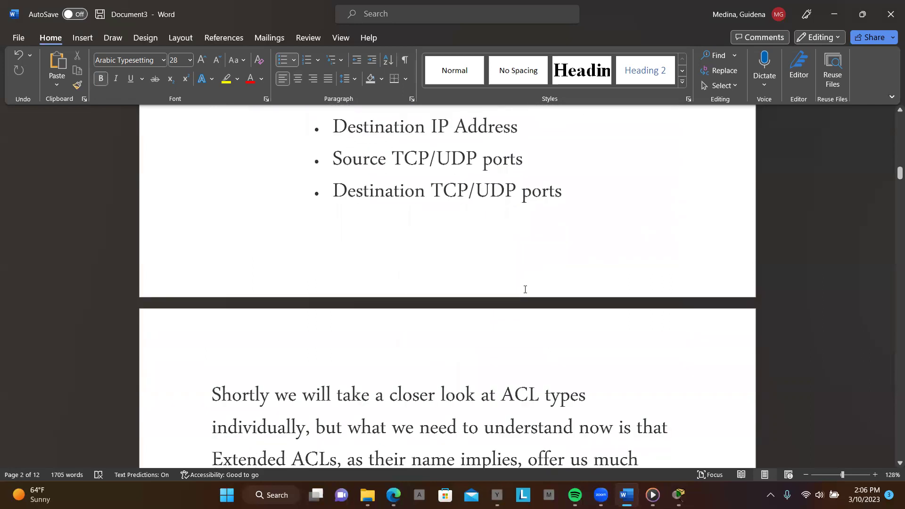
scroll(525, 289, down, 1)
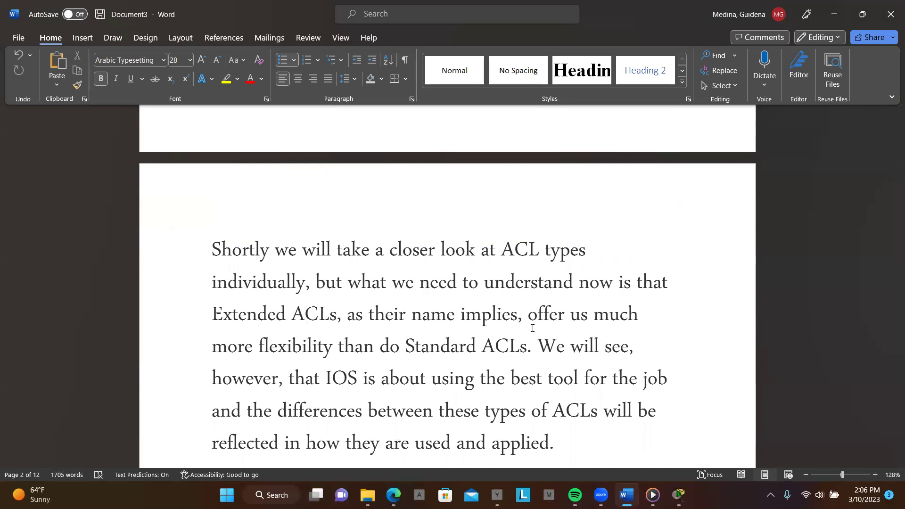
scroll(533, 328, down, 7)
scroll(532, 328, down, 7)
scroll(533, 328, down, 4)
scroll(533, 327, down, 8)
scroll(532, 328, down, 2)
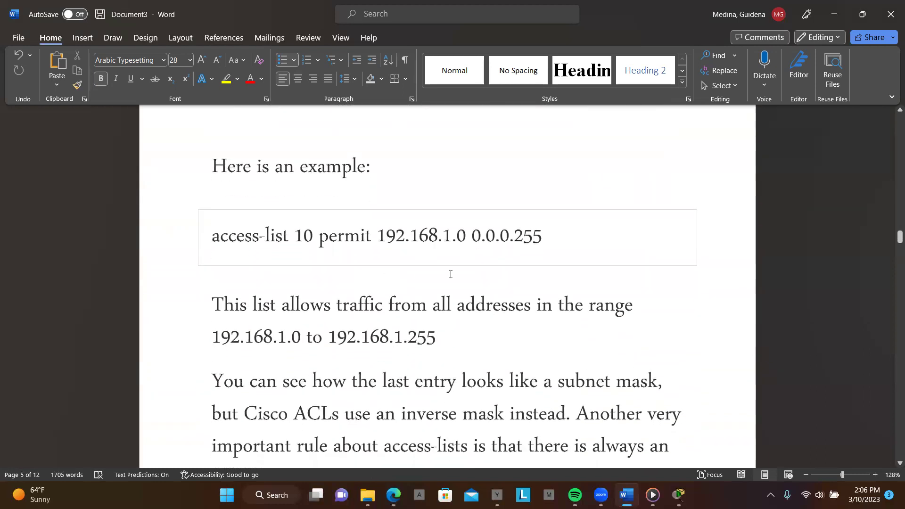
scroll(451, 274, down, 8)
scroll(468, 278, down, 10)
scroll(469, 279, down, 10)
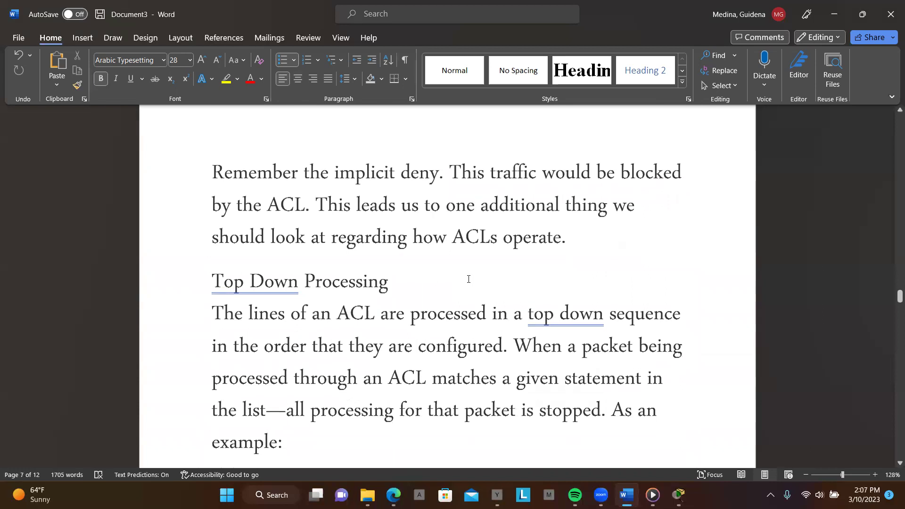
scroll(468, 279, down, 2)
scroll(469, 278, down, 11)
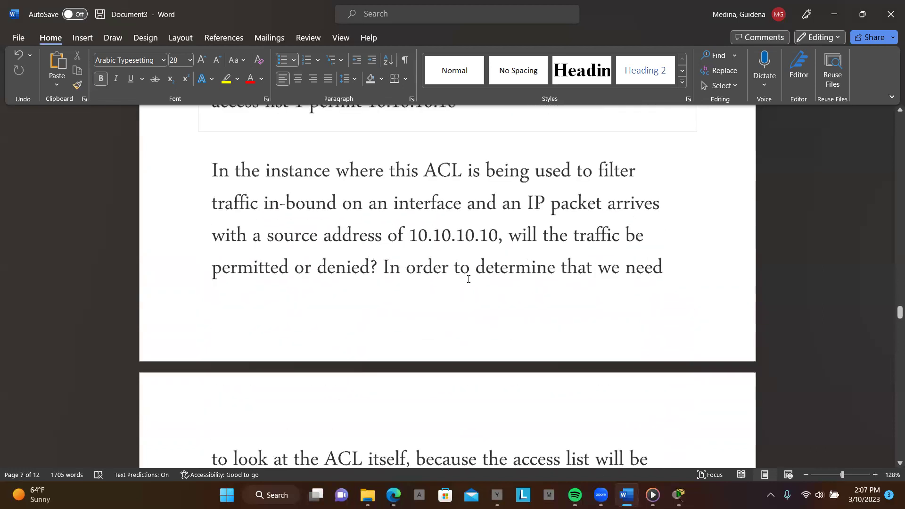
scroll(468, 279, down, 11)
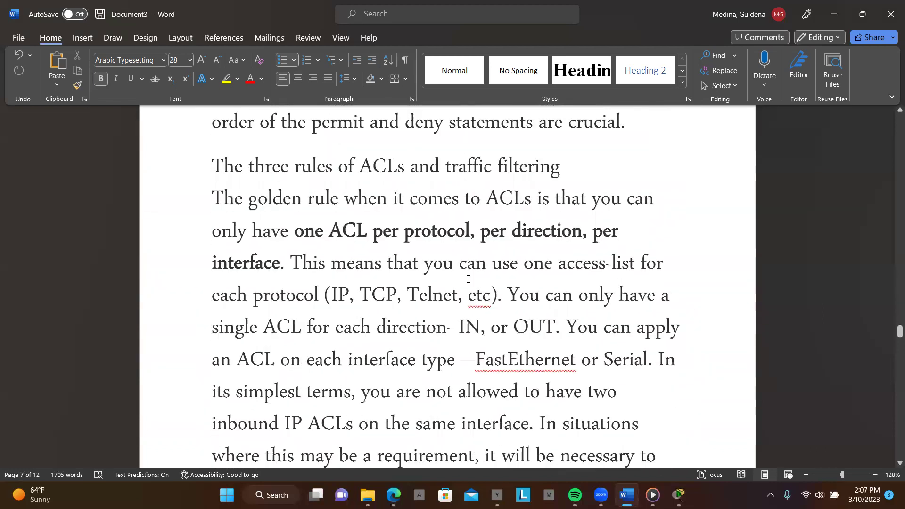
scroll(468, 279, down, 20)
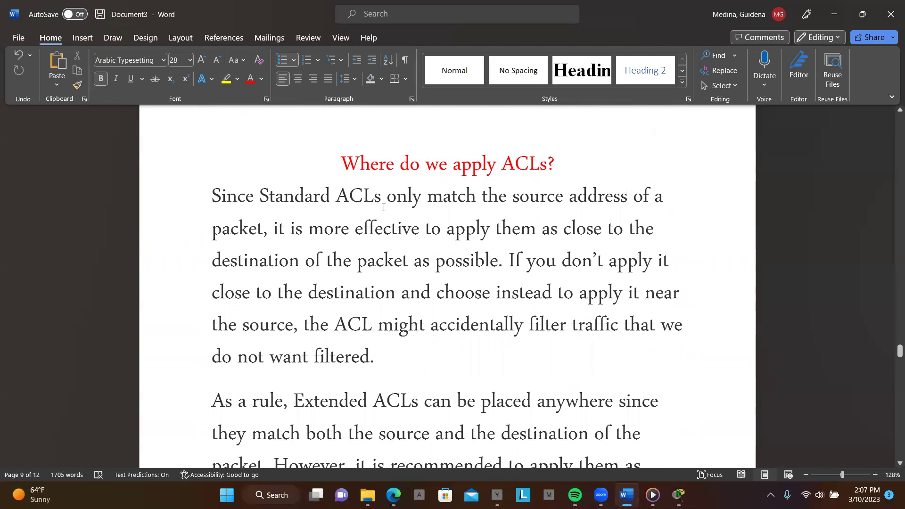
scroll(418, 315, down, 2)
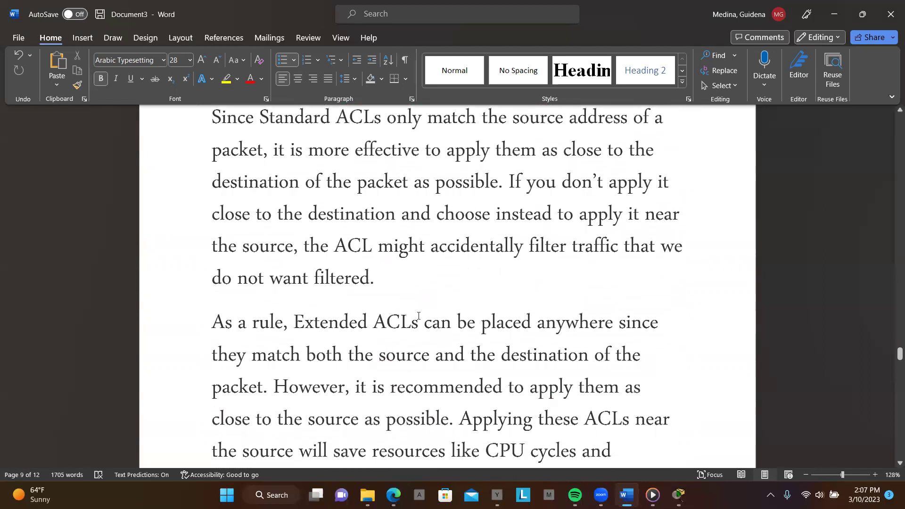
scroll(419, 315, up, 1)
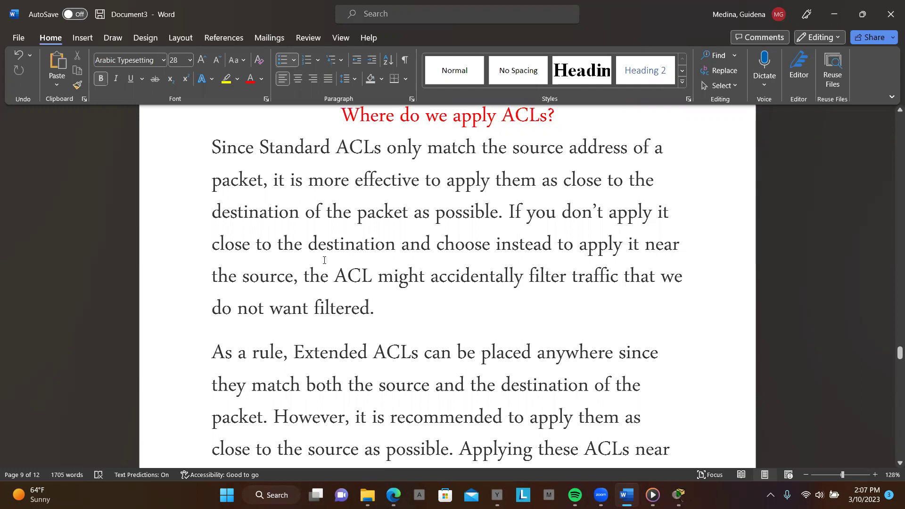
scroll(466, 236, down, 5)
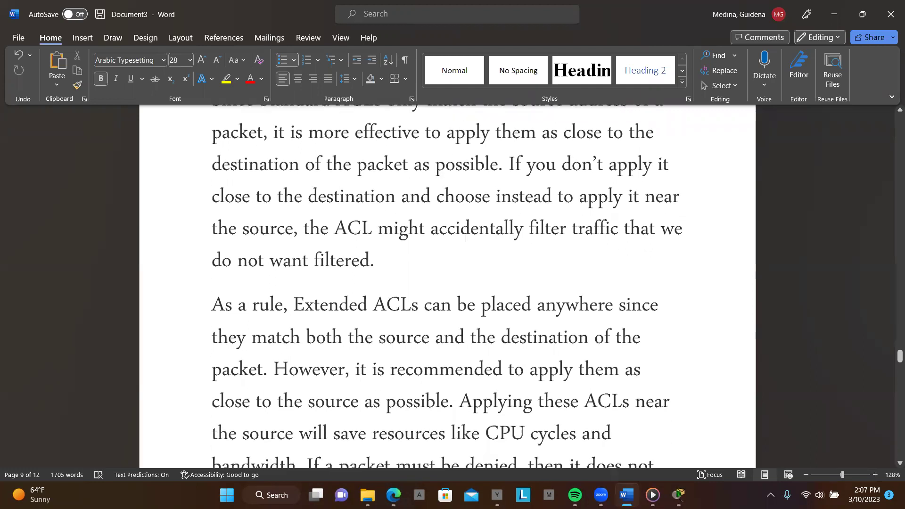
scroll(465, 238, down, 7)
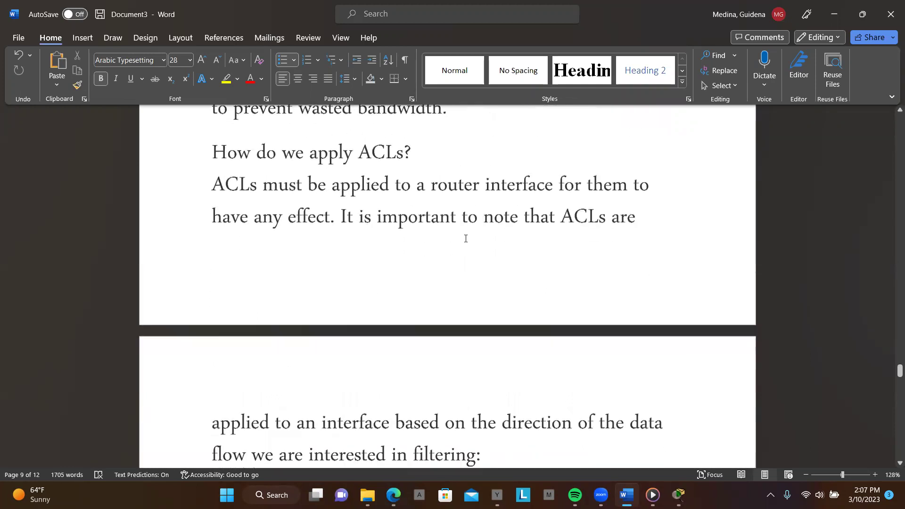
scroll(466, 239, down, 7)
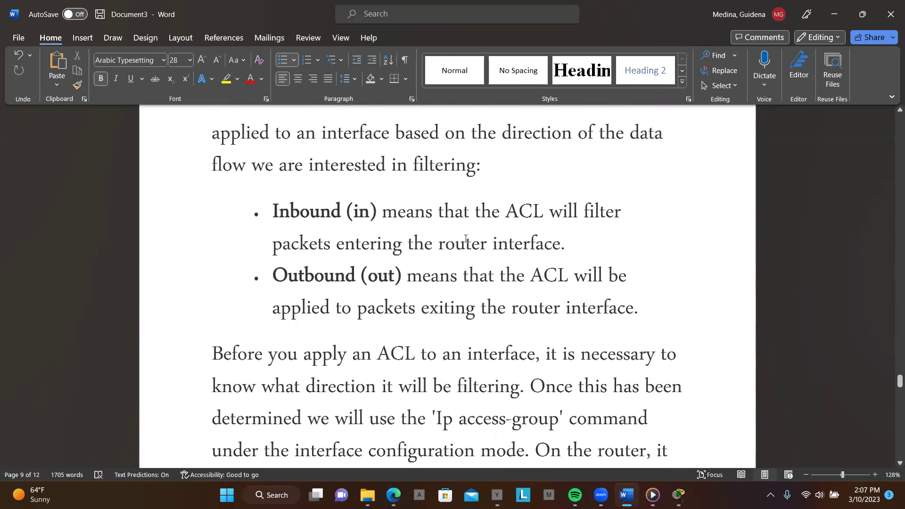
scroll(465, 238, down, 3)
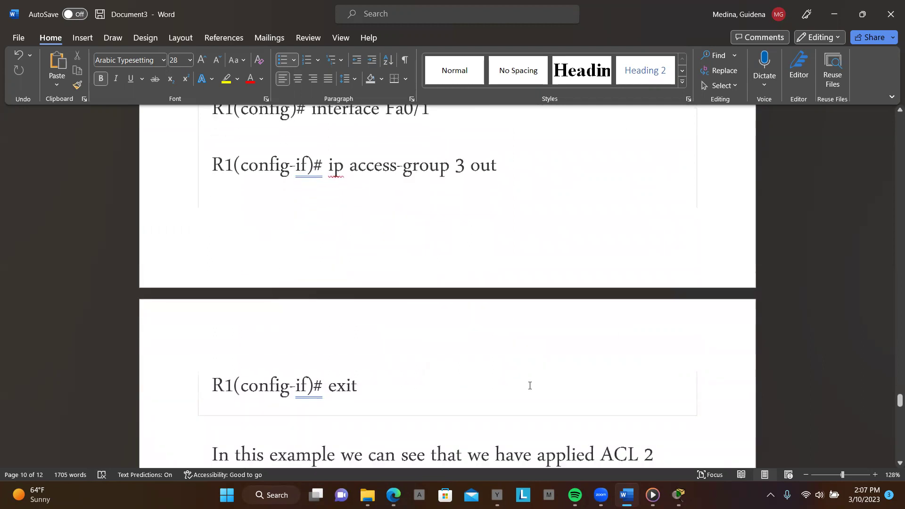
Switch to Packet Tracer and select the Configure IP ACLs to Mitigate Attacks activity title
mouse_move(678, 495)
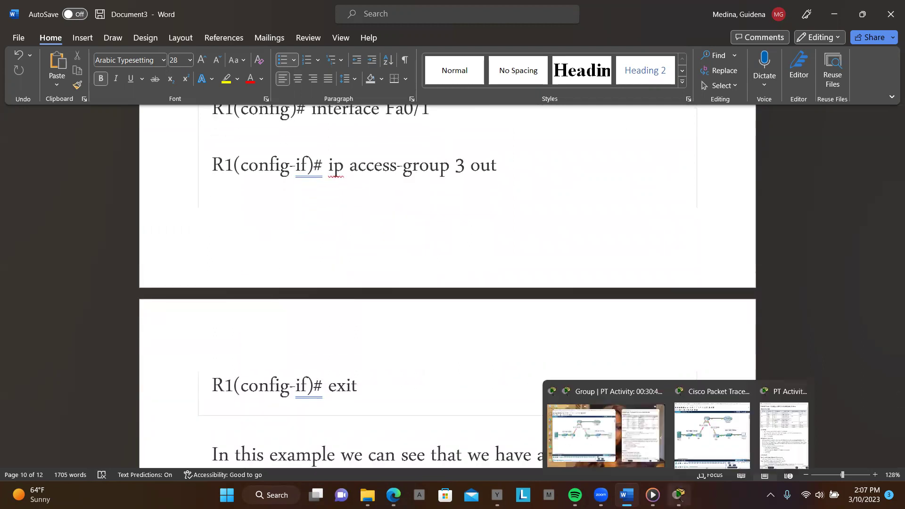
click(623, 444)
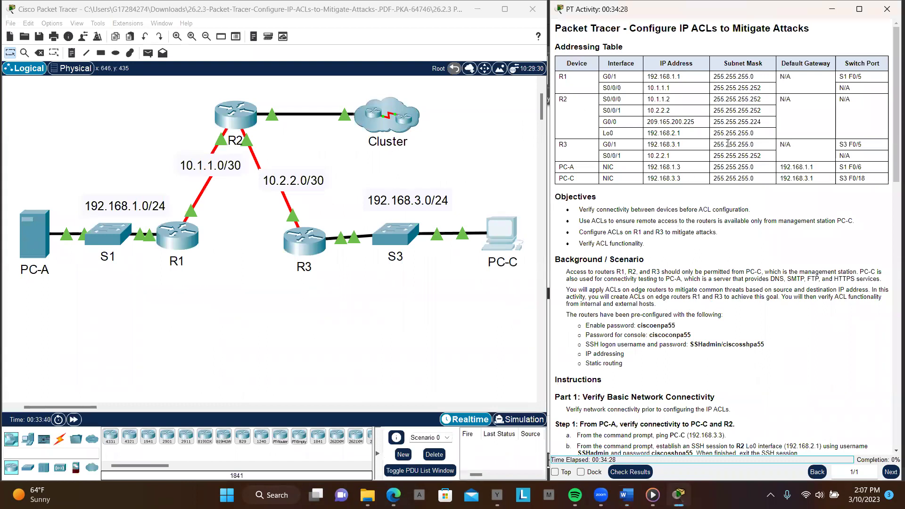
drag(631, 28, 813, 30)
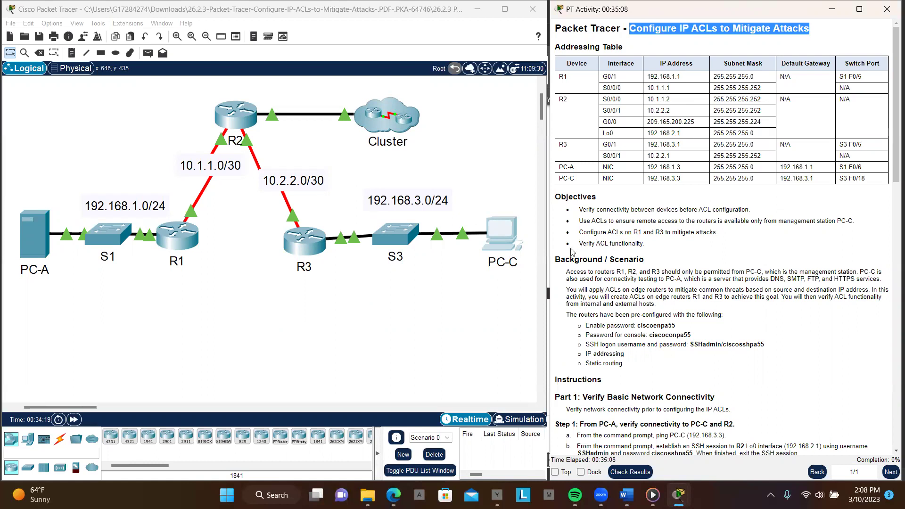
scroll(643, 255, down, 1)
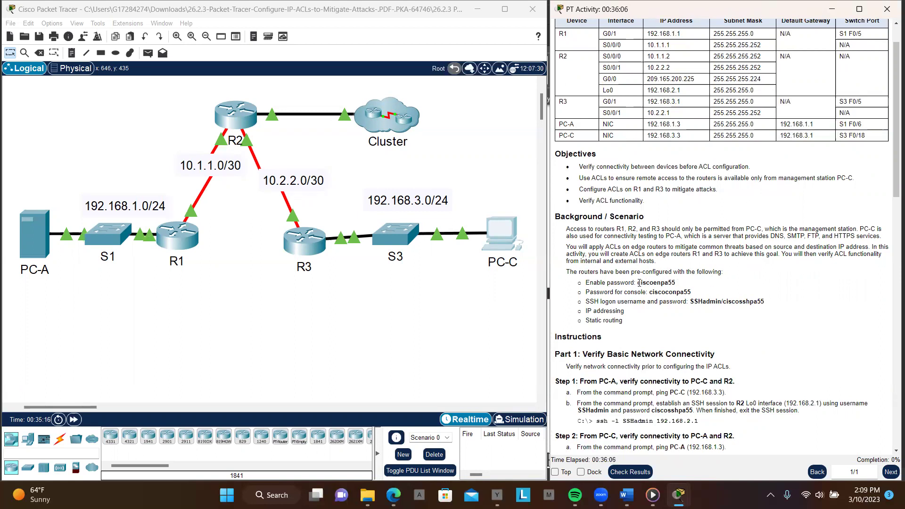
drag(638, 283, 677, 286)
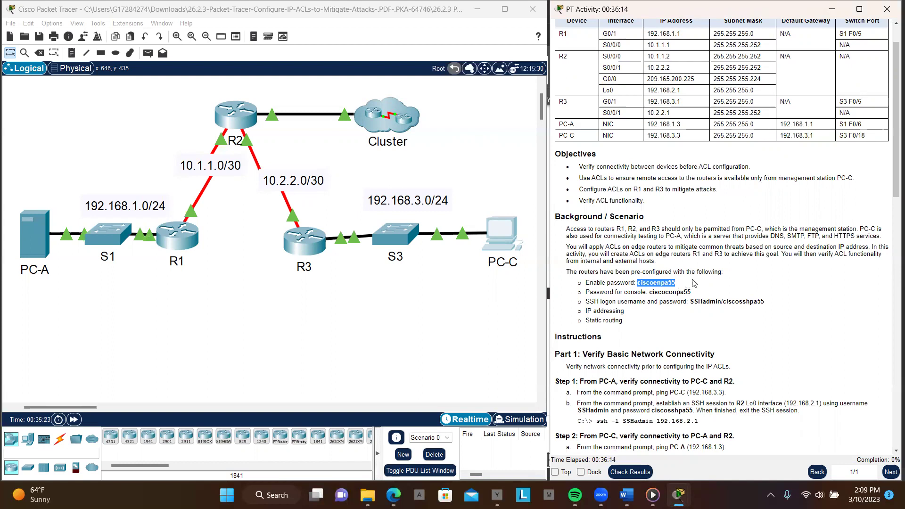
scroll(720, 300, down, 2)
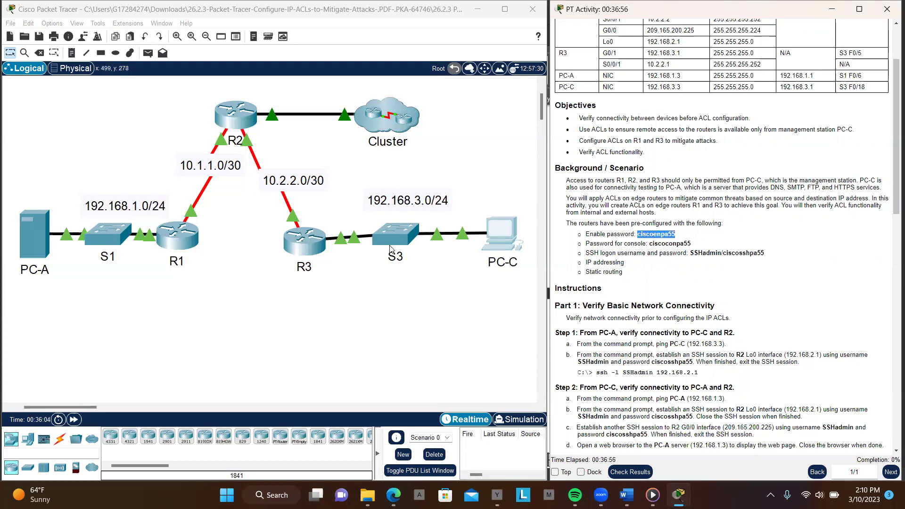
Open PC-A's Command Prompt, moving its window aside to keep PC-C visible
click(39, 236)
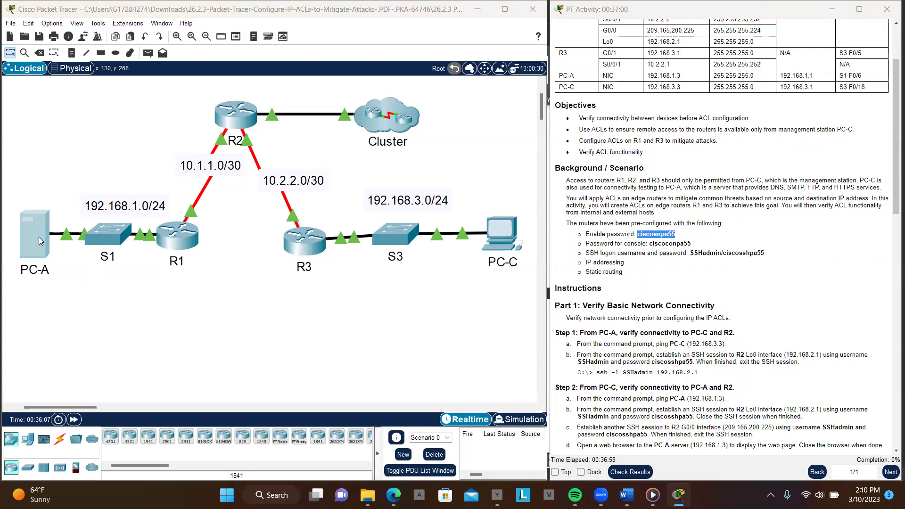
drag(417, 79, 220, 83)
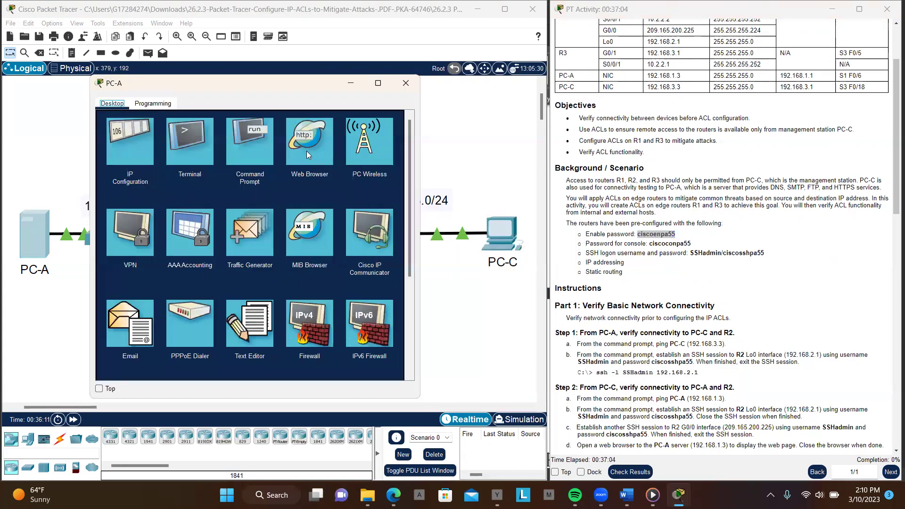
click(252, 148)
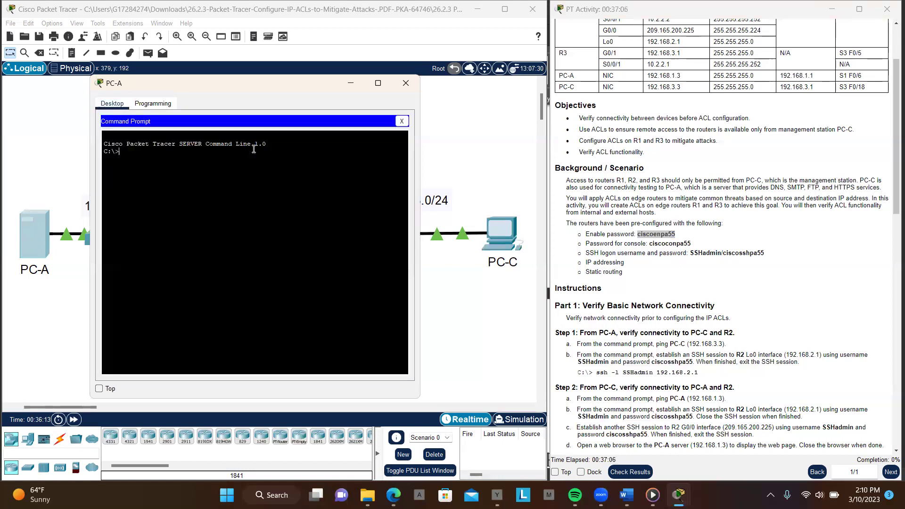
scroll(655, 177, up, 3)
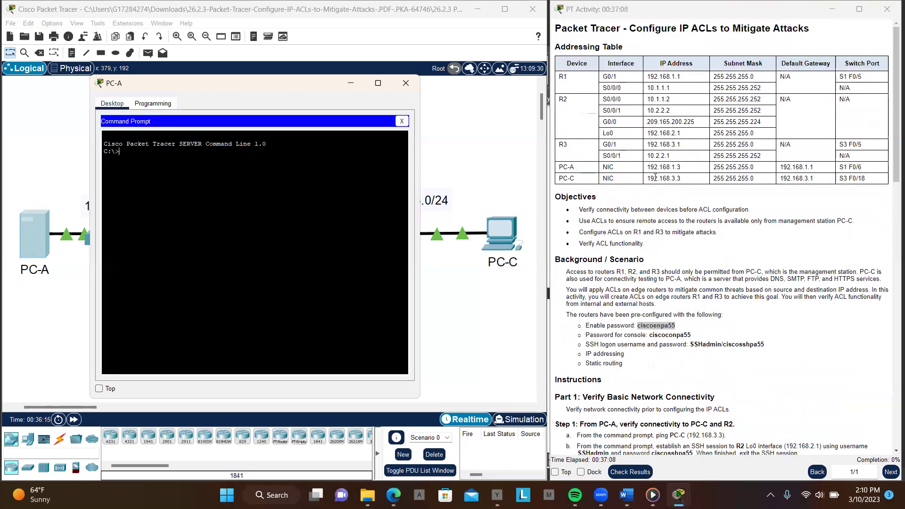
Ping PC-C at 192.168.3.3 from PC-A, getting 3 of 4 replies
drag(648, 178, 679, 179)
key(ctrl+c)
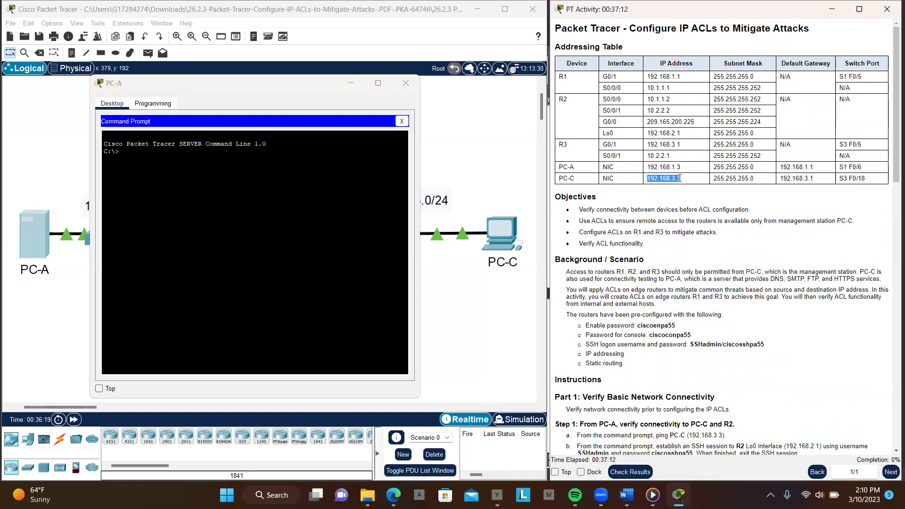
click(272, 214)
key(Return)
key(Return)
text(ping)
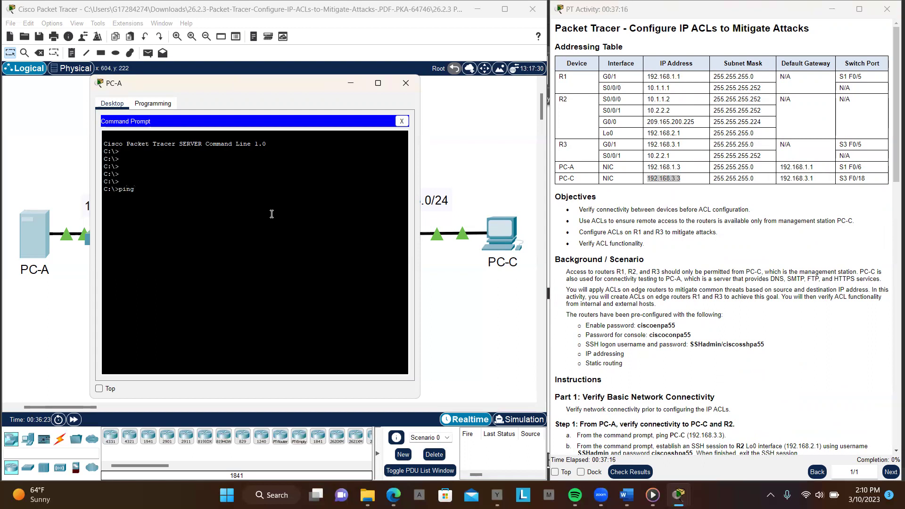
right_click(272, 214)
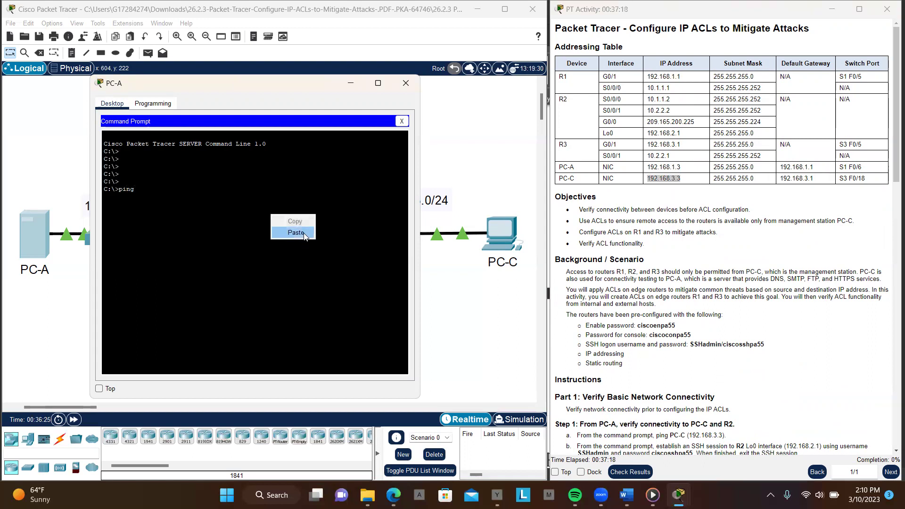
text(g)
click(304, 232)
key(Return)
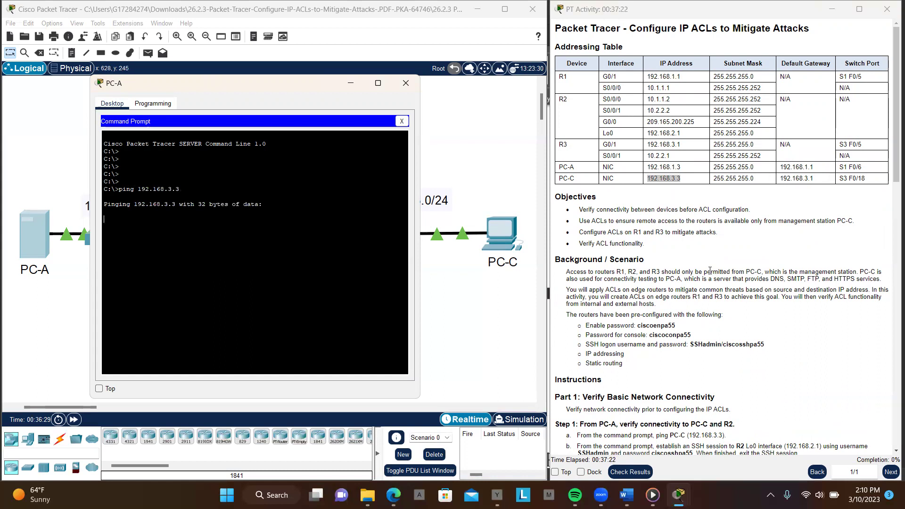
scroll(710, 271, down, 3)
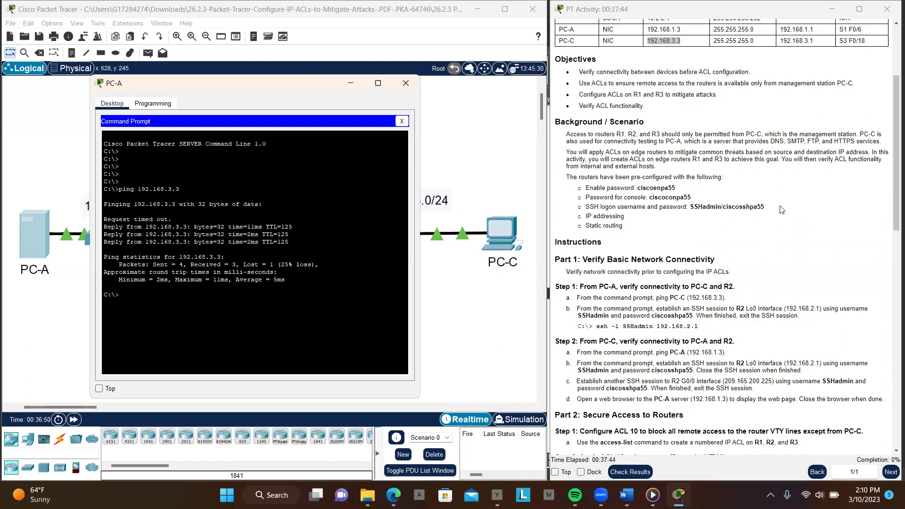
scroll(778, 226, up, 4)
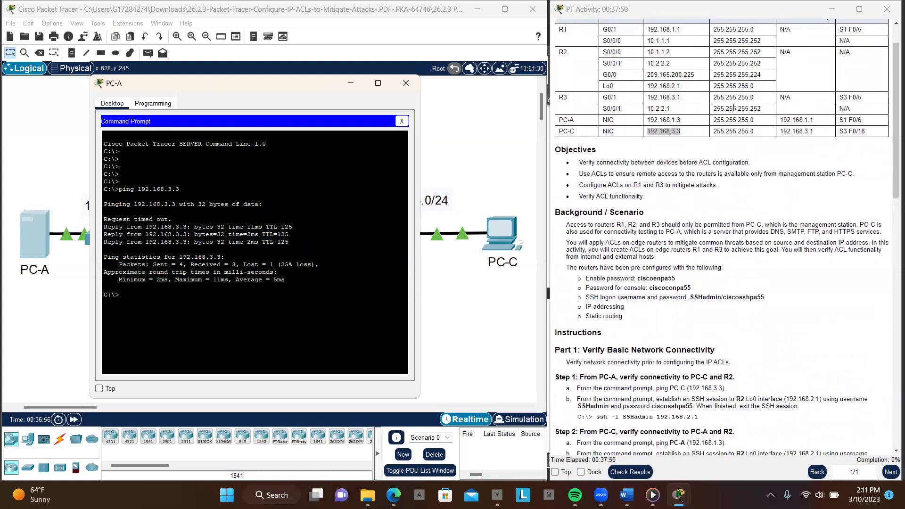
scroll(733, 108, up, 1)
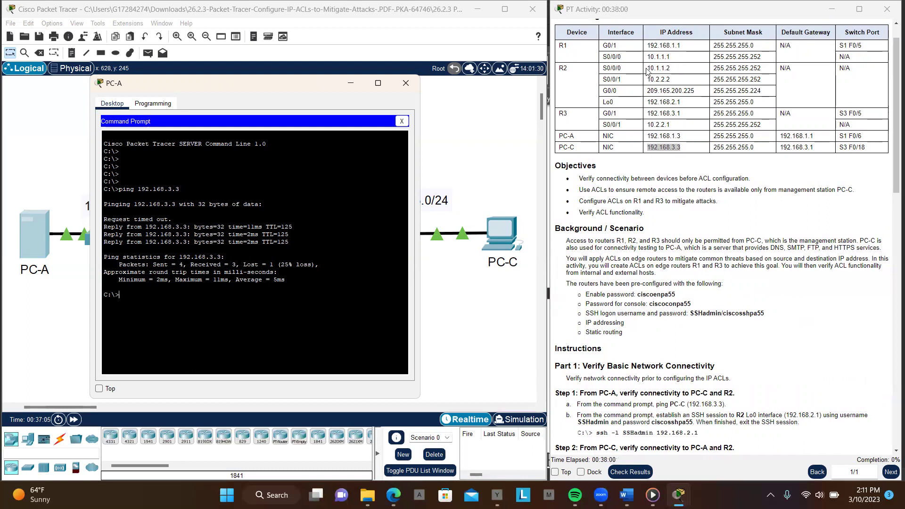
Ping R2's S0/0/0 address 10.1.1.2 from PC-A
drag(649, 68, 674, 69)
key(ctrl+c)
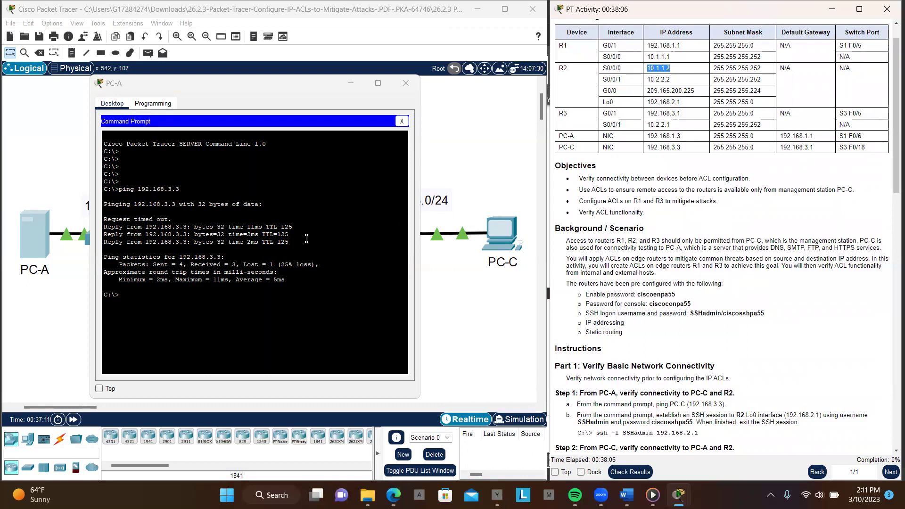
click(292, 276)
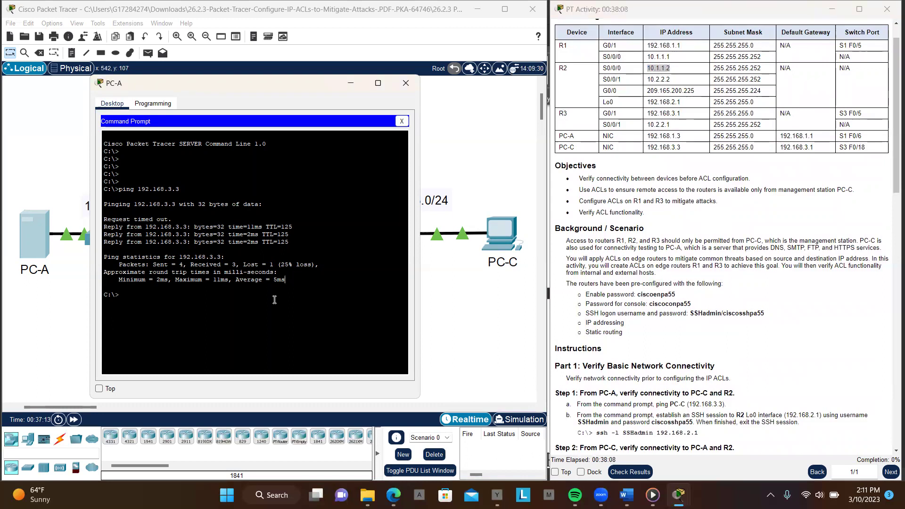
text(ping 192.168.3.3)
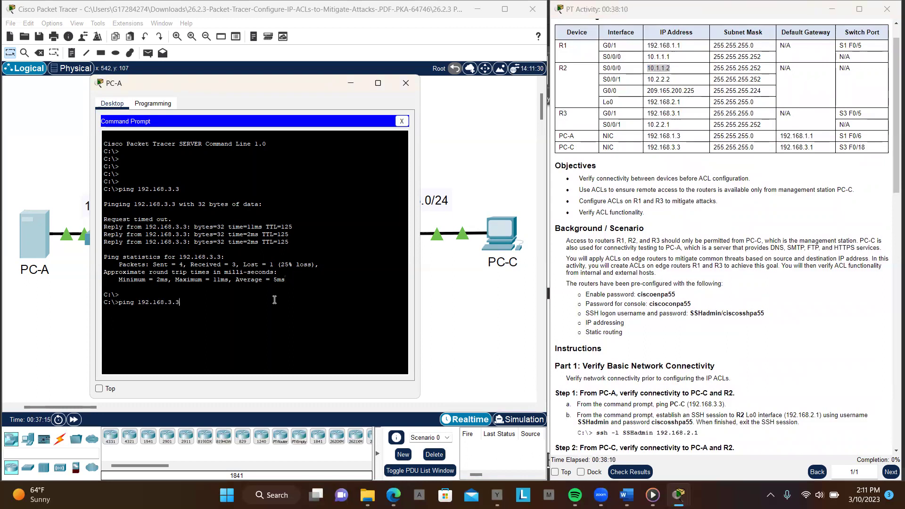
key(BackSpace)
key(BackSpace)
key(BackSpace)
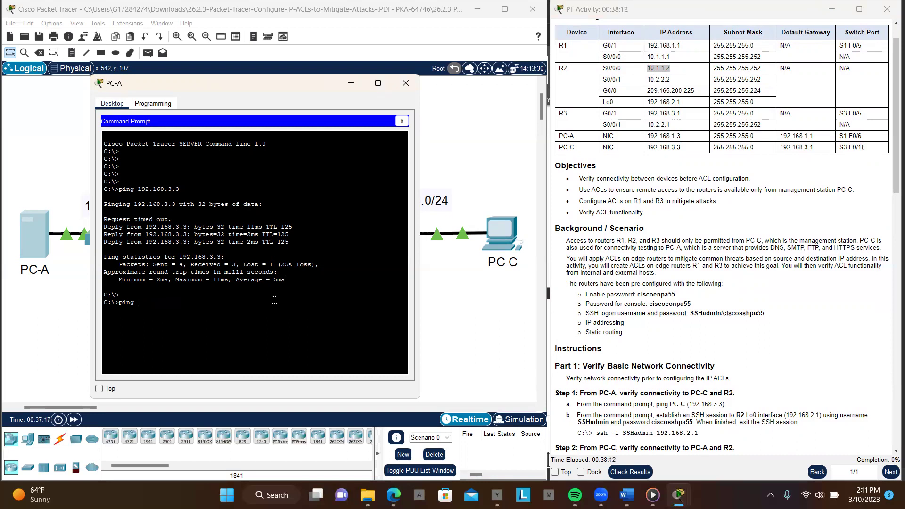
right_click(274, 300)
click(299, 316)
key(Return)
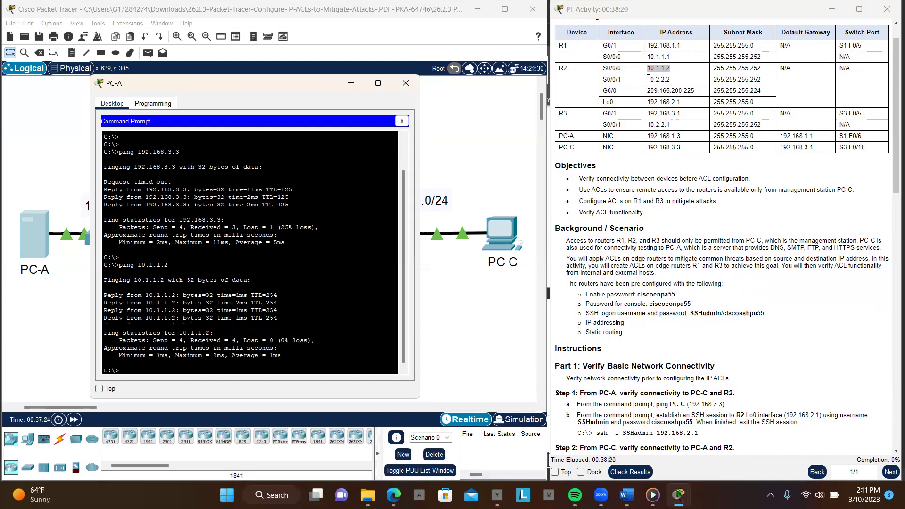
Ping R2's S0/0/1 address 10.2.2.2, then select 209.165.200.225 in the table
drag(650, 79, 674, 82)
key(ctrl+c)
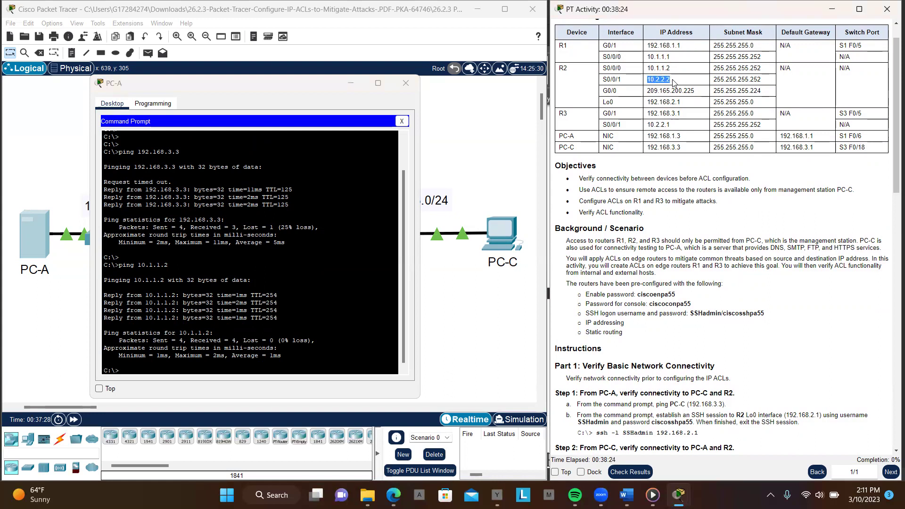
click(341, 358)
key(Return)
key(Return)
key(Return)
key(Return)
key(Return)
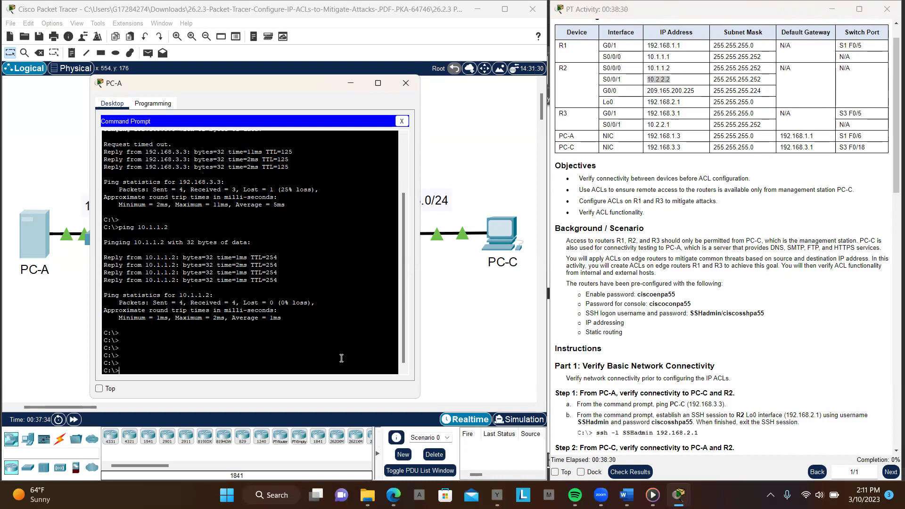
text(ping)
right_click(341, 358)
click(372, 373)
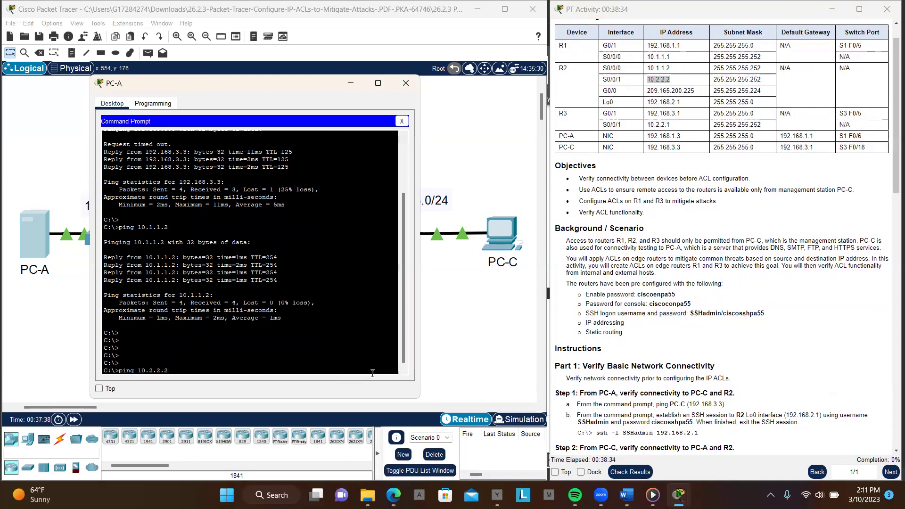
key(Return)
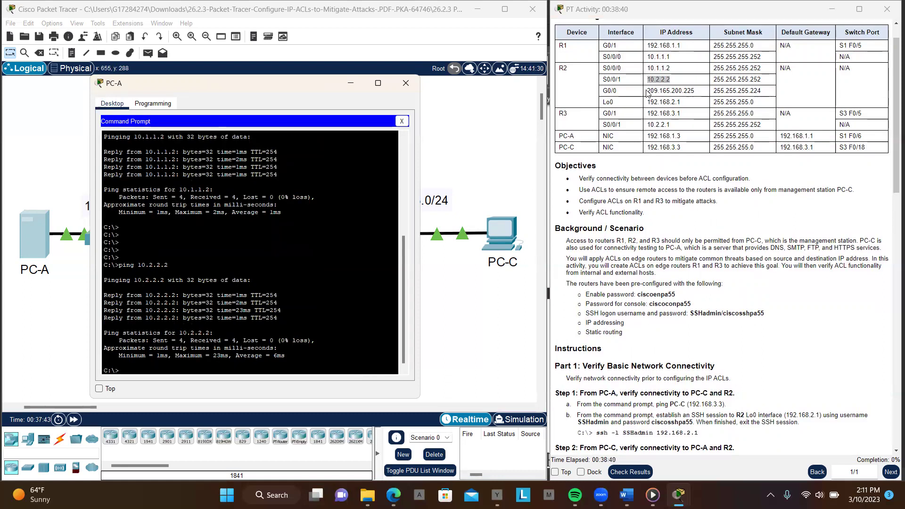
drag(647, 92, 700, 95)
key(ctrl+c)
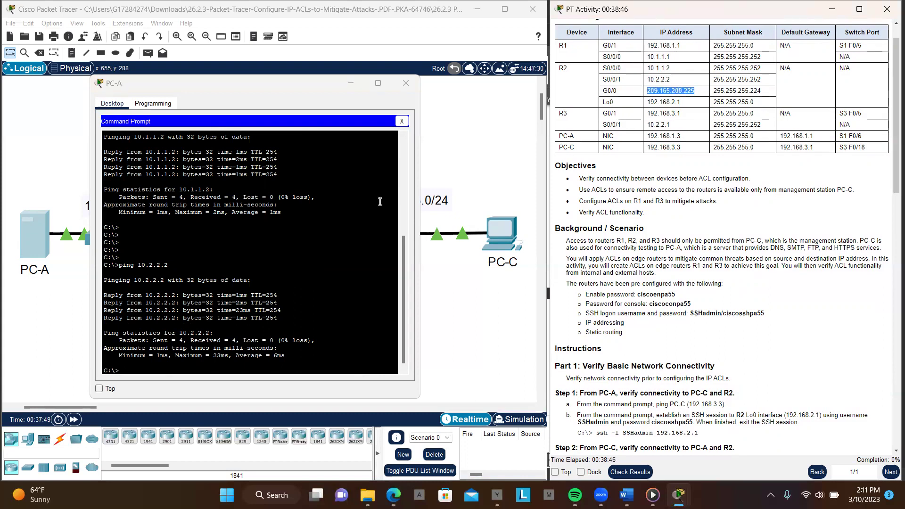
Ping R2's G0/0 address 209.165.200.225 from PC-A
click(360, 298)
key(Return)
key(Return)
key(Return)
key(Return)
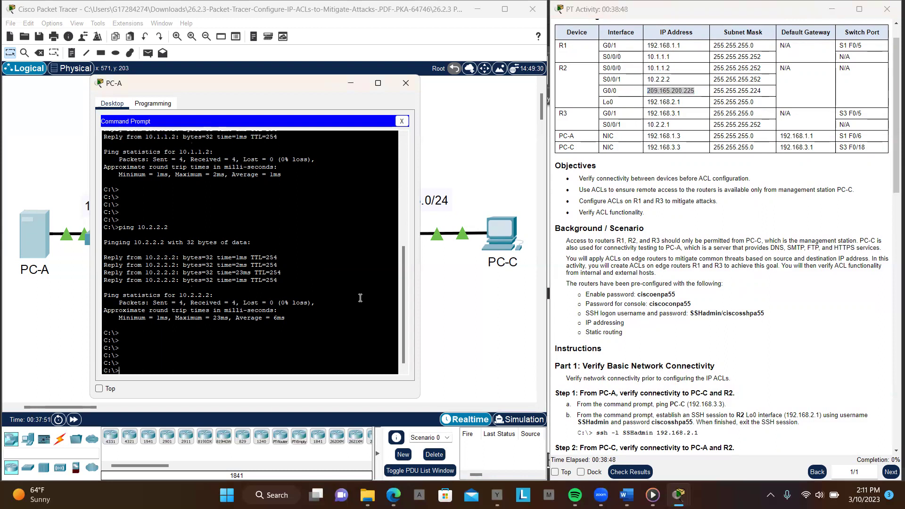
text(ping)
right_click(360, 298)
click(397, 317)
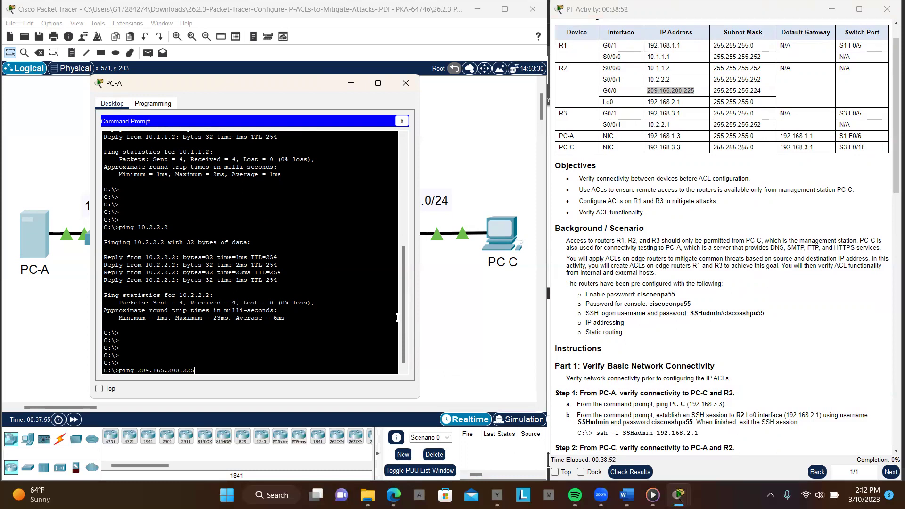
key(Return)
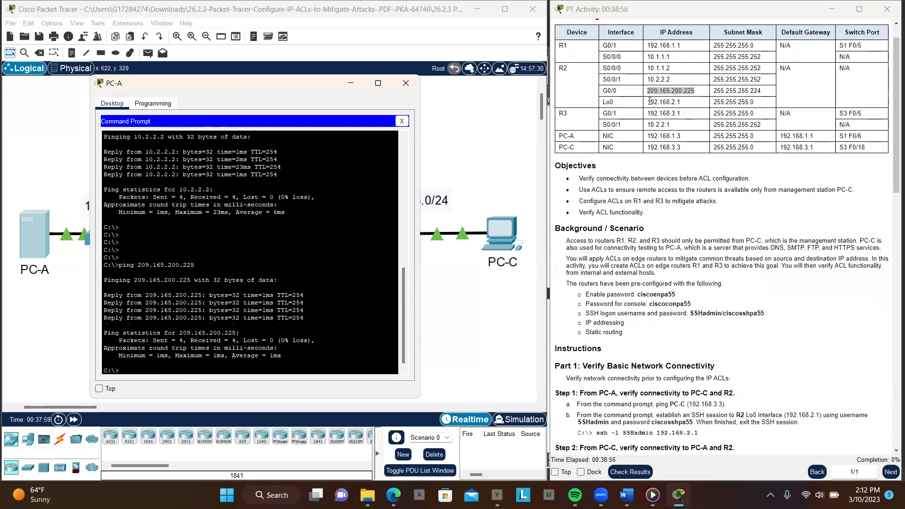
Ping R2's loopback 192.168.2.1 from PC-A, correcting the 'png' typo
drag(648, 102, 682, 104)
key(ctrl+c)
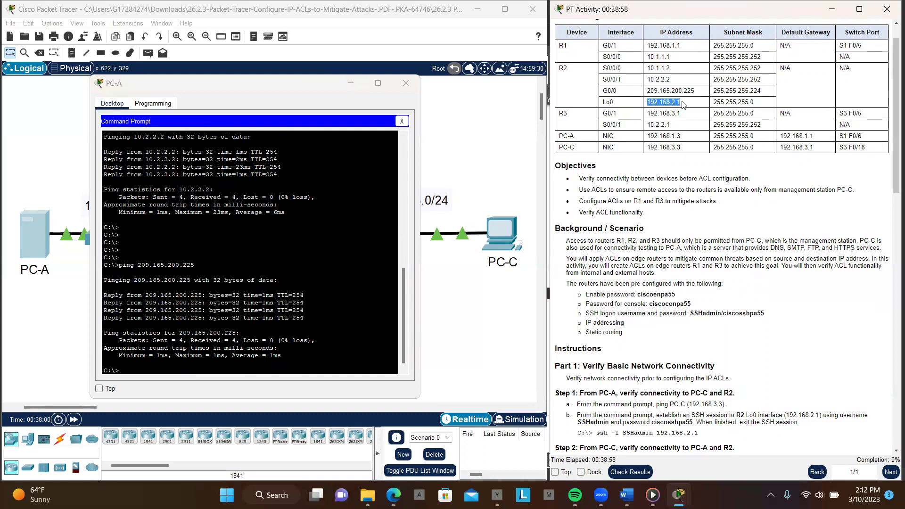
click(358, 271)
key(Return)
key(Return)
key(Return)
key(Return)
key(Return)
text(png)
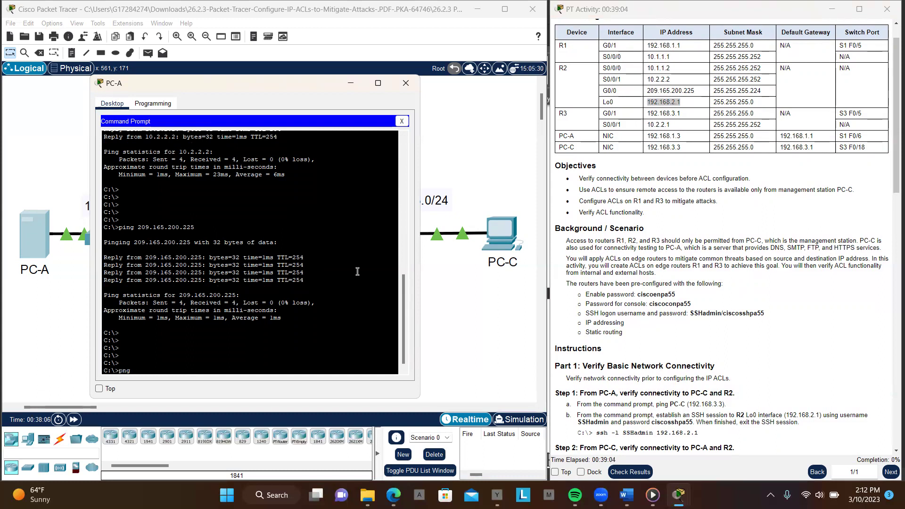
right_click(358, 271)
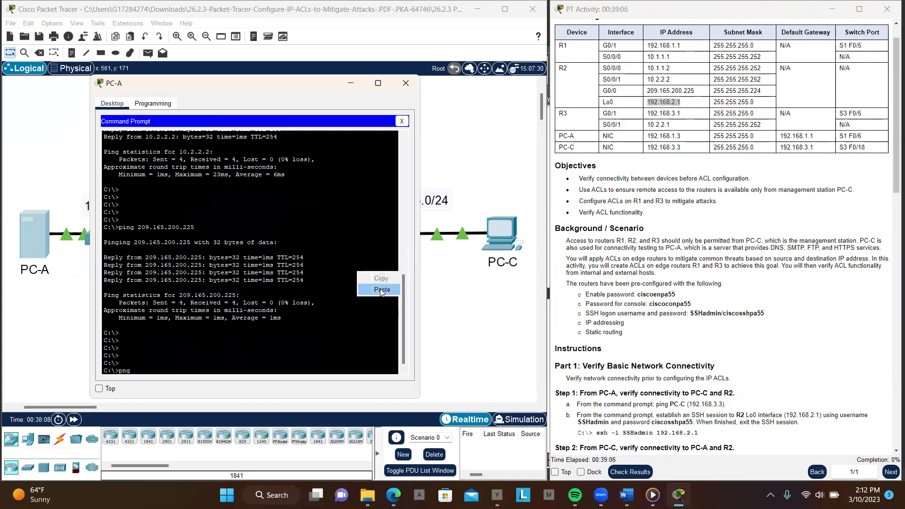
click(381, 289)
click(123, 370)
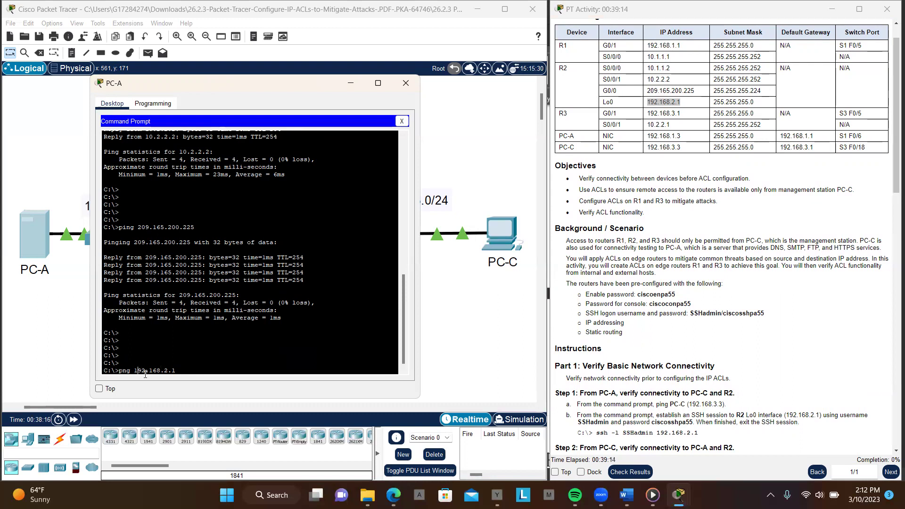
text(i)
key(Return)
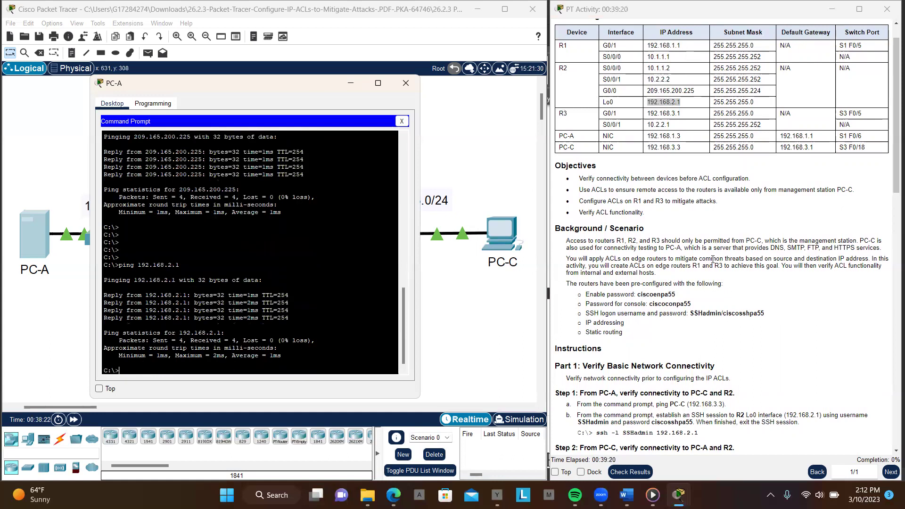
scroll(667, 256, down, 4)
scroll(713, 259, down, 2)
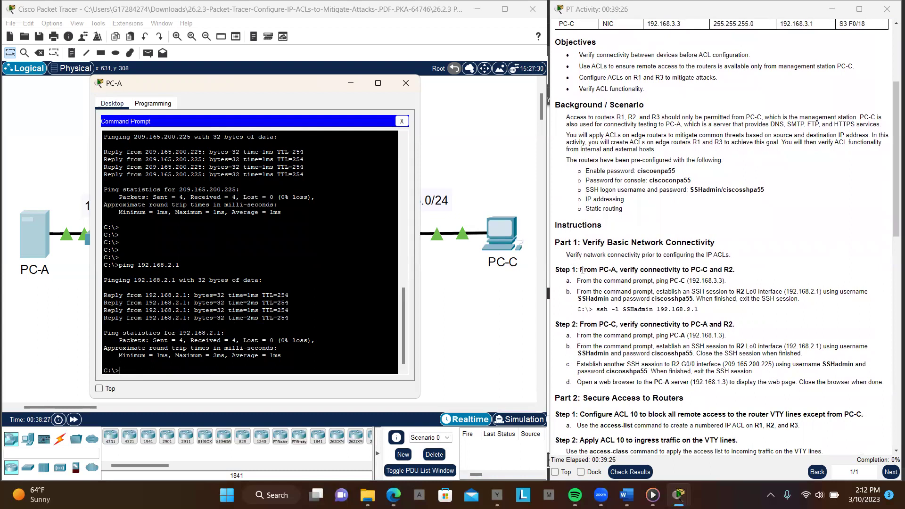
Select the ssh -l SSHadmin 192.168.2.1 command under Step 1 of the instructions
drag(581, 269, 738, 268)
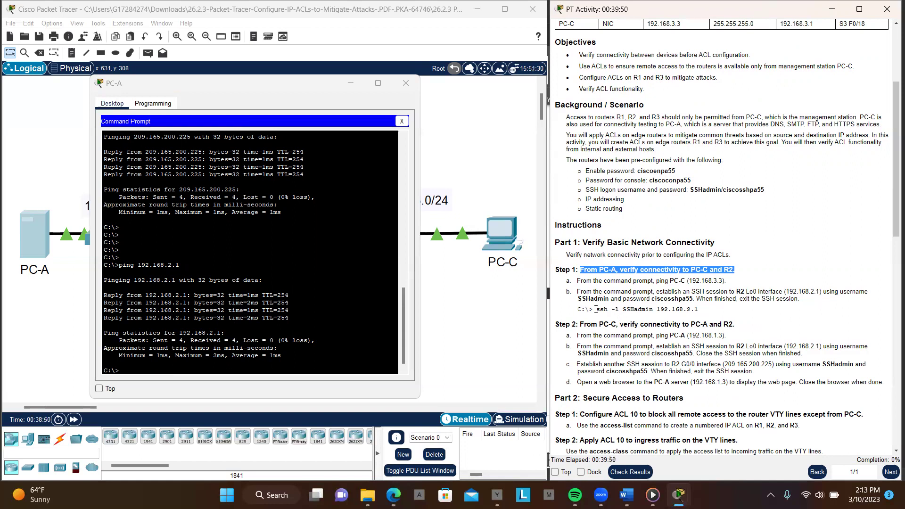
drag(596, 309, 704, 314)
key(ctrl+c)
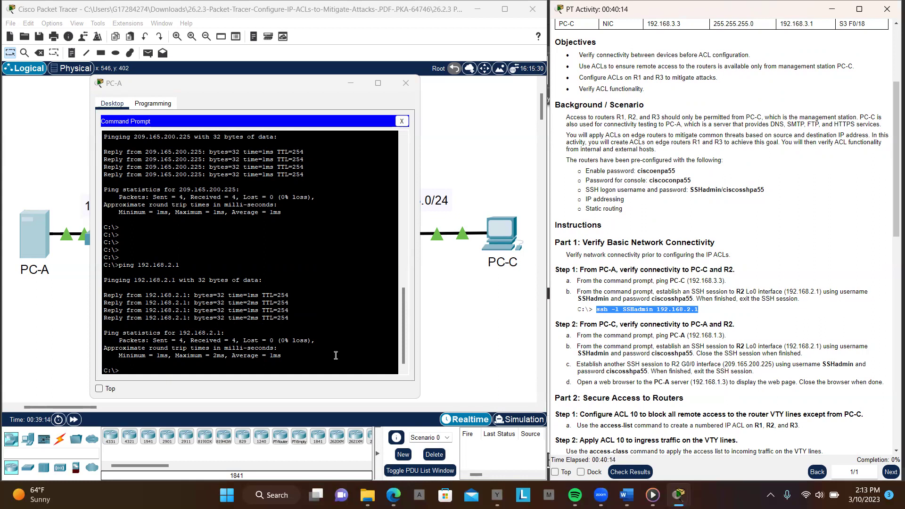
Run ssh -l SSHadmin 192.168.2.1 at PC-A's prompt
click(331, 358)
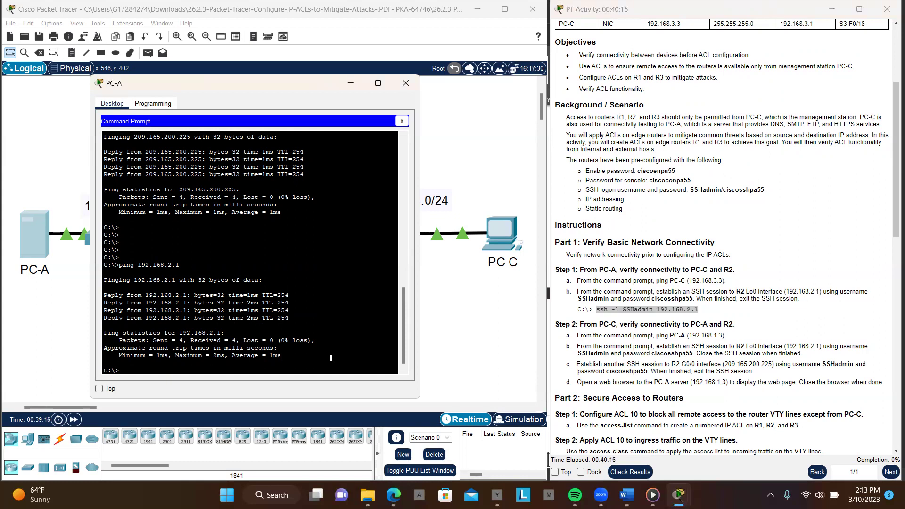
key(Return)
key(Return)
key(Return)
key(Return)
key(Return)
key(Return)
key(Return)
key(Return)
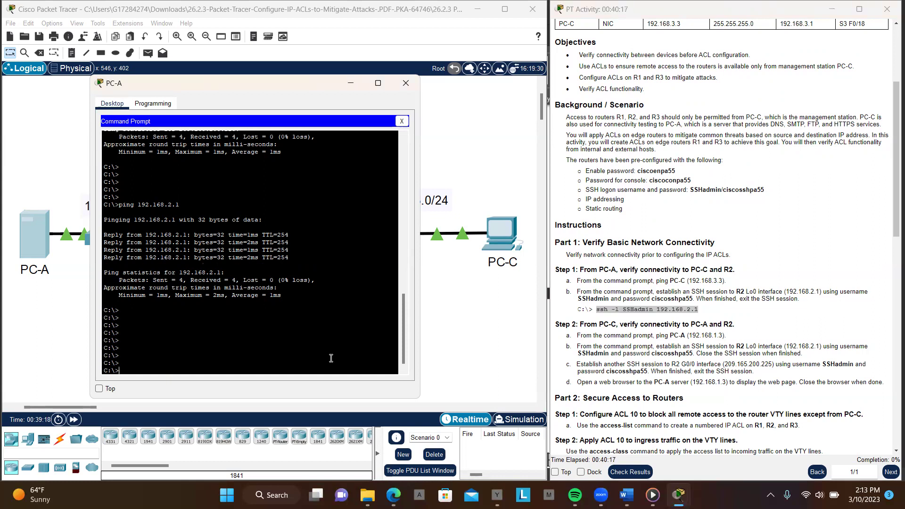
right_click(331, 358)
click(360, 380)
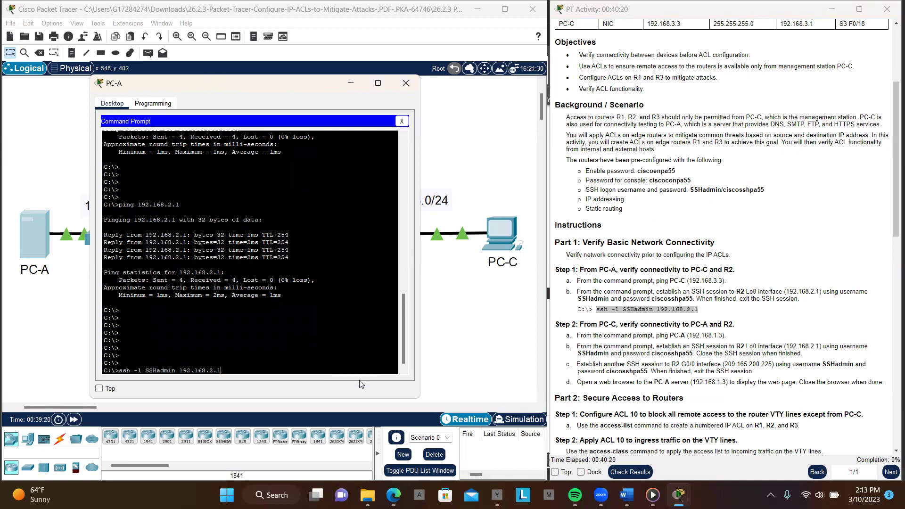
key(Return)
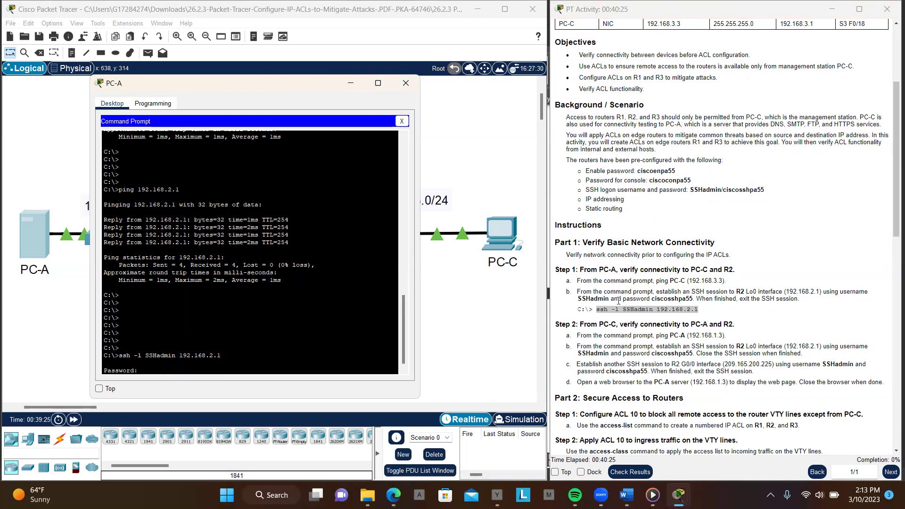
Paste the SSH password from the instructions to log in at the R2# prompt
drag(578, 302, 610, 300)
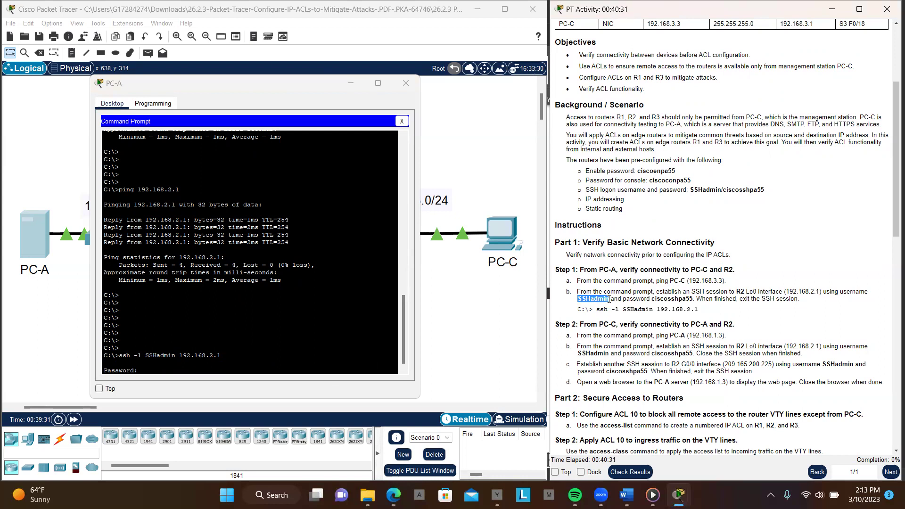
click(322, 369)
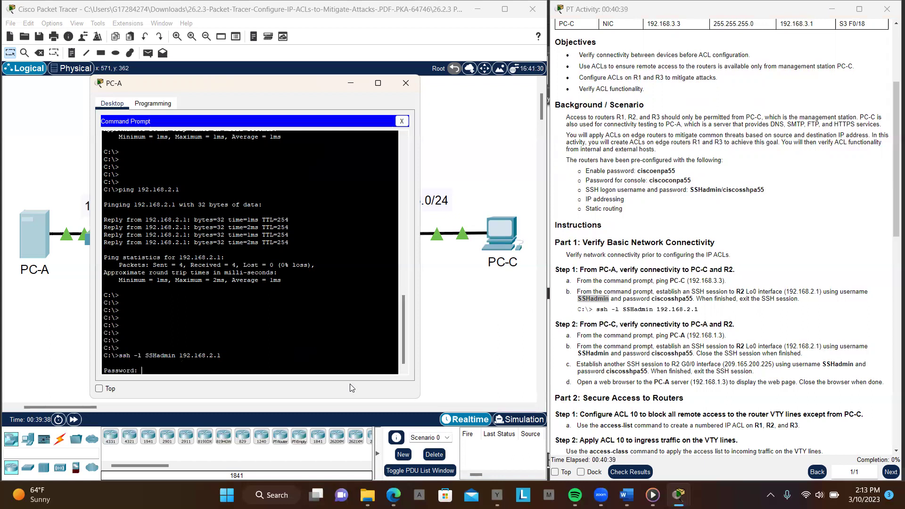
key(Return)
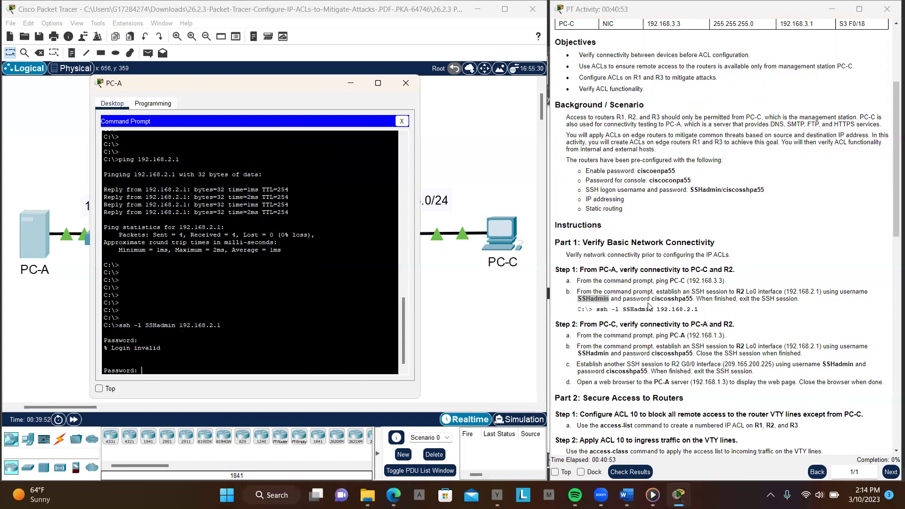
drag(652, 299, 692, 302)
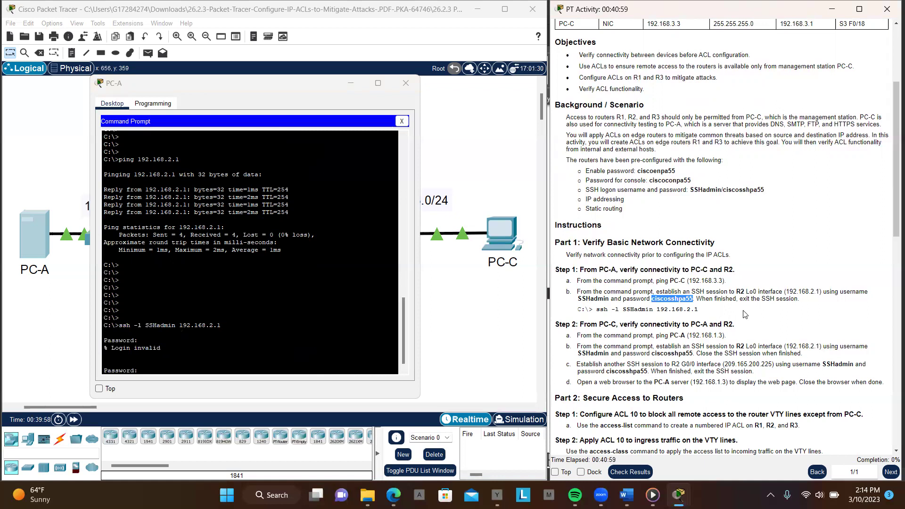
click(291, 363)
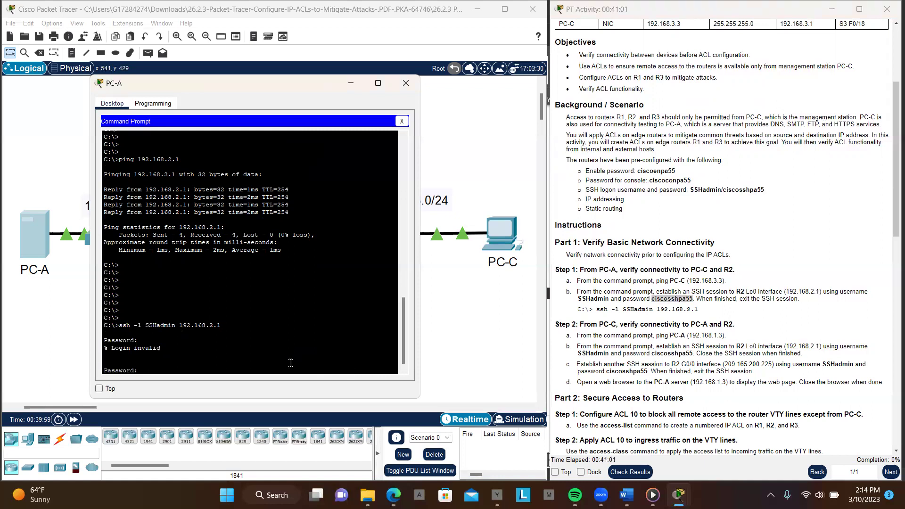
right_click(291, 363)
click(319, 384)
key(Return)
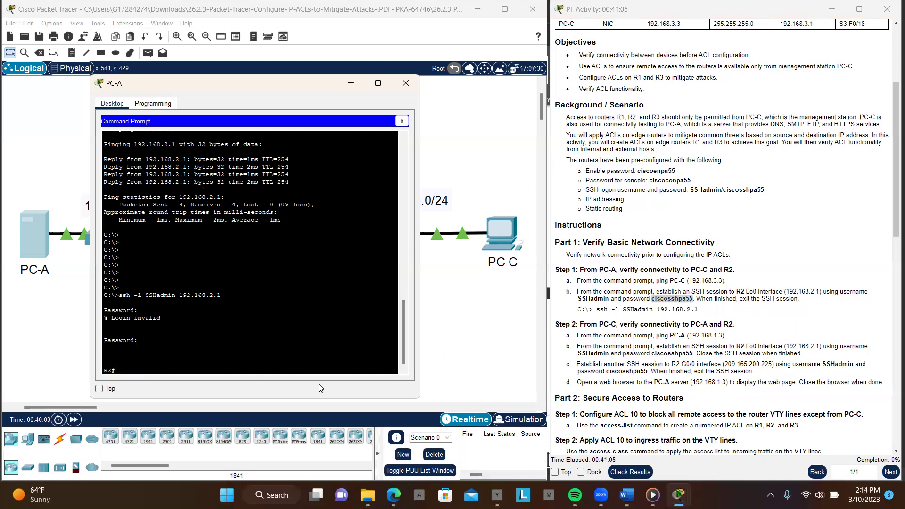
key(Return)
key(Return)
key(Return)
key(Return)
key(Return)
key(Return)
key(Return)
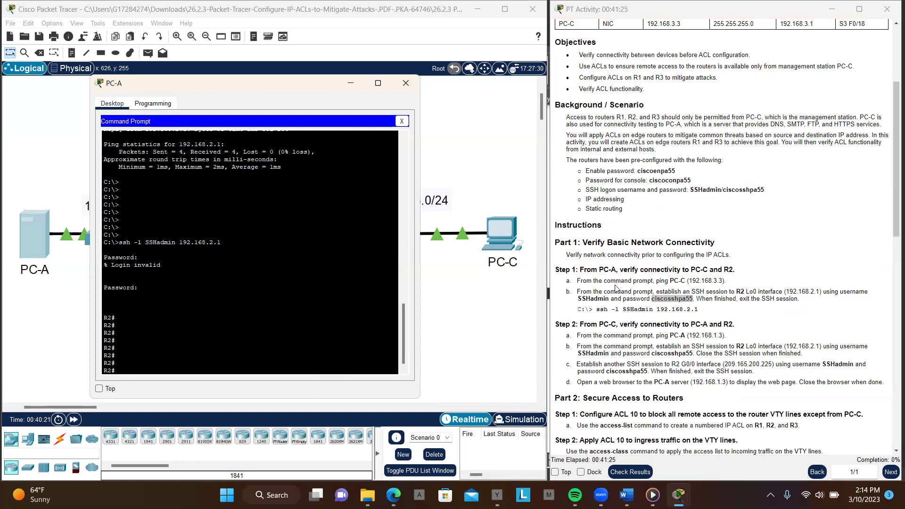
Enter privileged and global configuration mode on R2 and run do sh ip int br
key(Return)
key(Return)
key(Return)
key(Return)
key(Return)
key(Return)
key(Return)
text(en)
key(Return)
key(Return)
key(Return)
text(conf t)
key(Return)
key(Return)
key(Return)
key(Return)
key(Return)
key(Return)
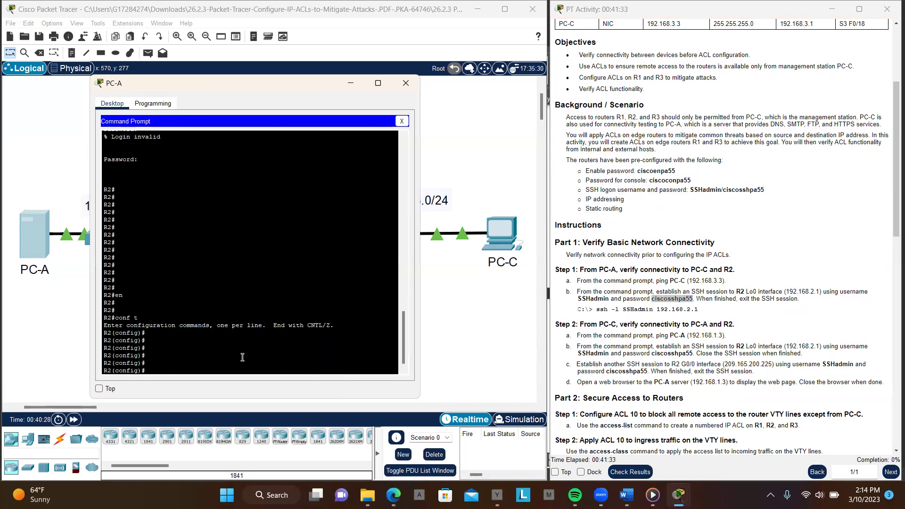
text(do sh ip int br)
key(Return)
key(Return)
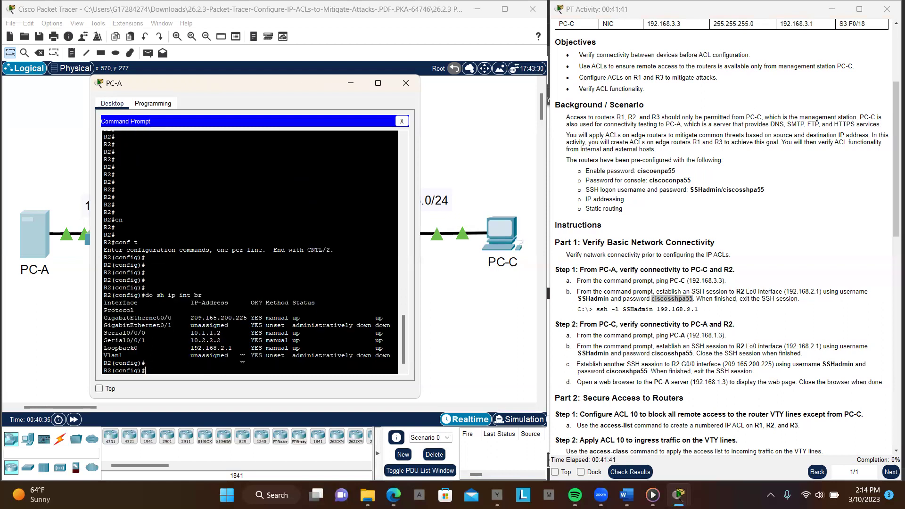
Check the output against the R2 and R3 addressing-table rows, then type end
scroll(735, 254, up, 3)
scroll(735, 254, up, 2)
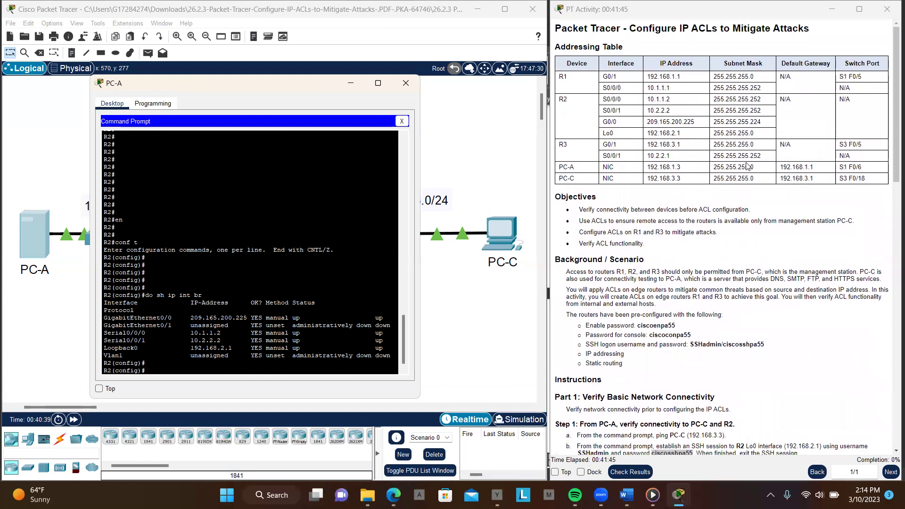
drag(650, 110, 680, 145)
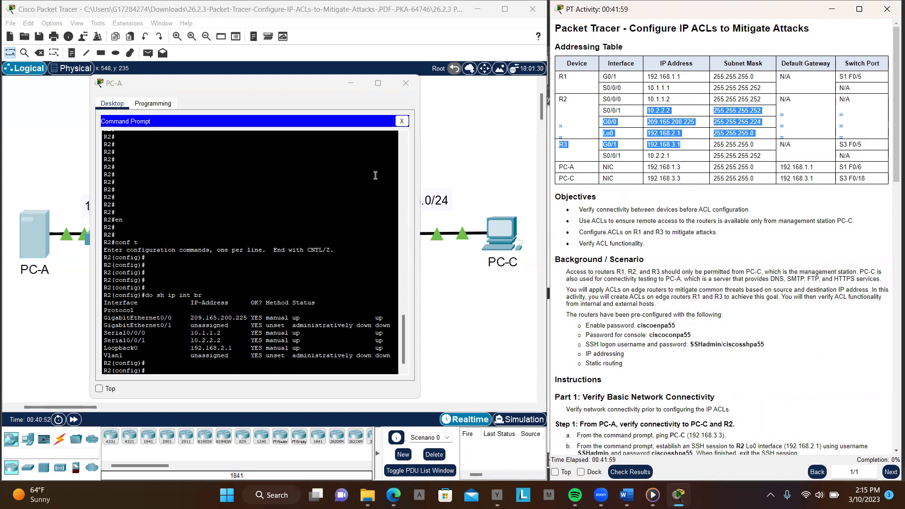
click(255, 368)
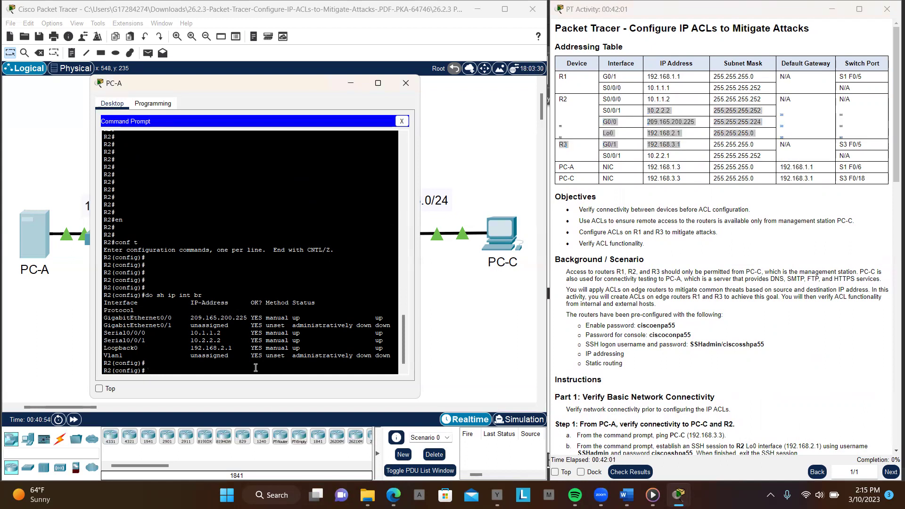
key(Return)
key(Return)
key(Return)
key(Return)
key(Return)
key(Return)
text(end)
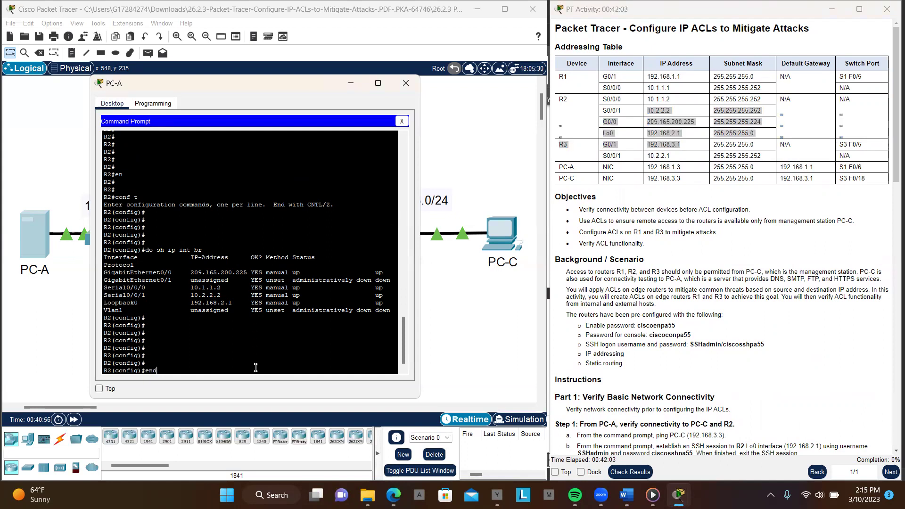
key(Return)
key(Return)
key(Return)
key(Return)
key(Return)
key(Return)
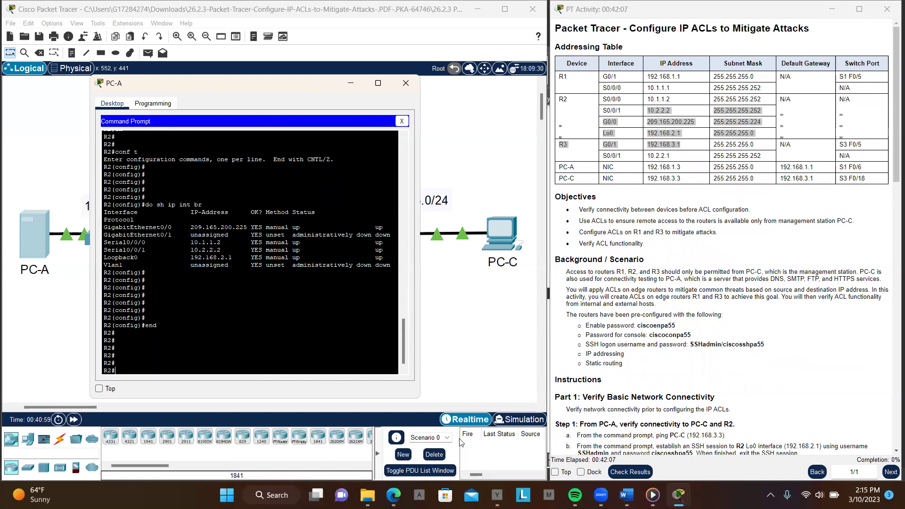
scroll(698, 360, down, 2)
scroll(698, 359, down, 5)
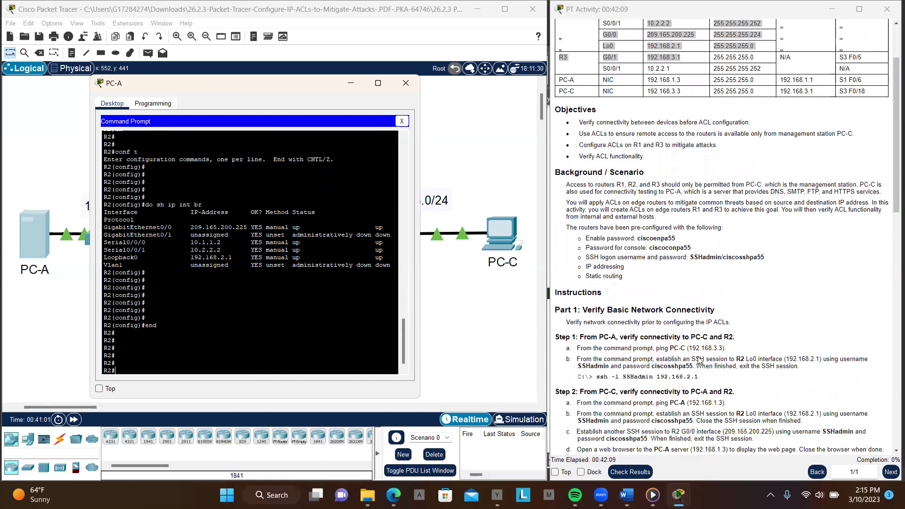
Exit the SSH session to R2, returning to PC-A's prompt
text(exit)
key(Return)
key(Return)
key(Return)
key(Return)
key(Return)
key(Return)
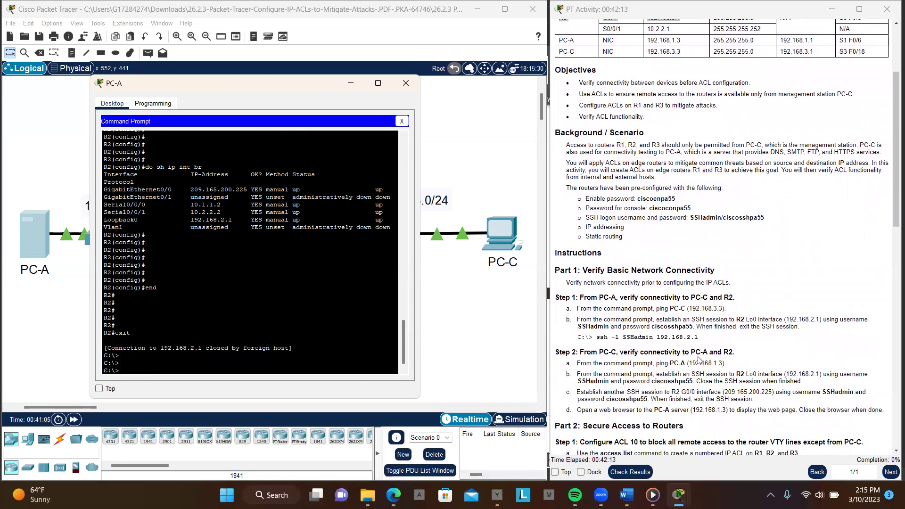
key(Return)
key(Return)
key(Return)
key(Return)
key(Return)
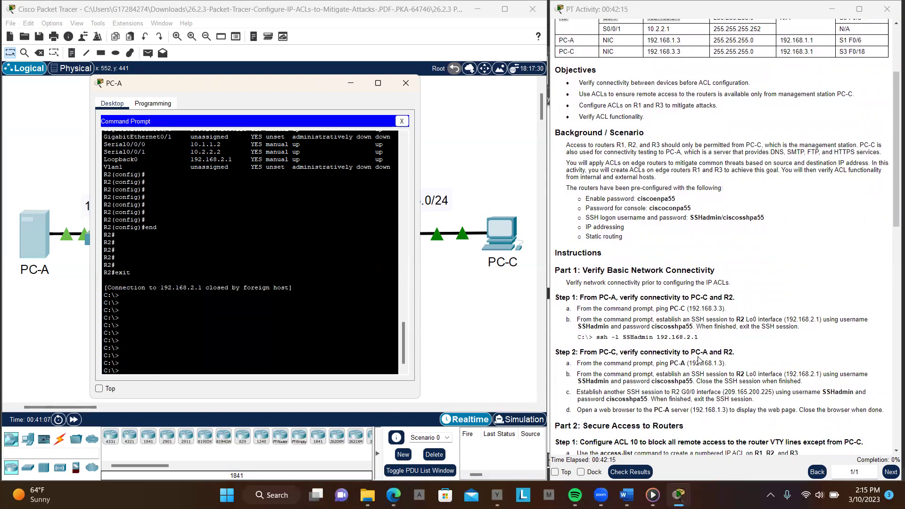
Run ipconfig on PC-A: 192.168.1.3, mask 255.255.255.0, gateway 192.168.1.1
text(ipconf)
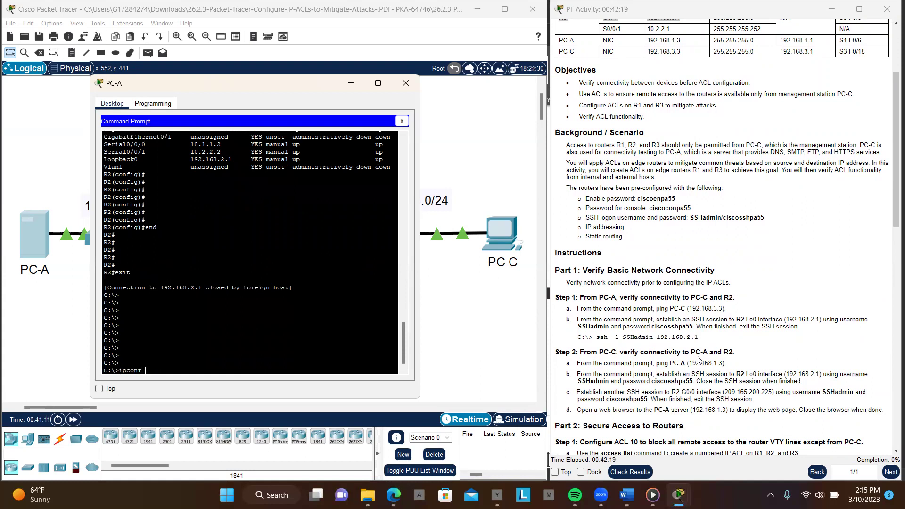
key(Return)
key(Up)
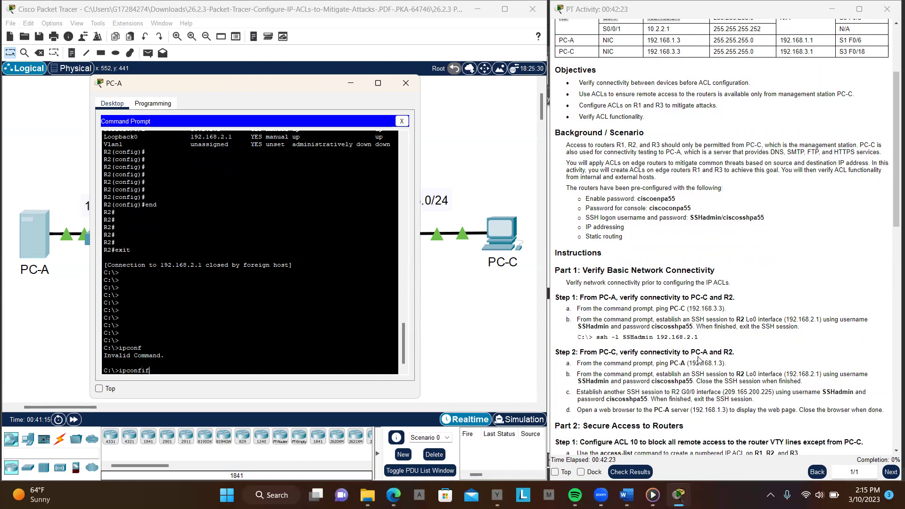
text(ig)
key(Return)
key(Return)
key(Return)
key(Return)
key(Return)
key(Return)
key(Return)
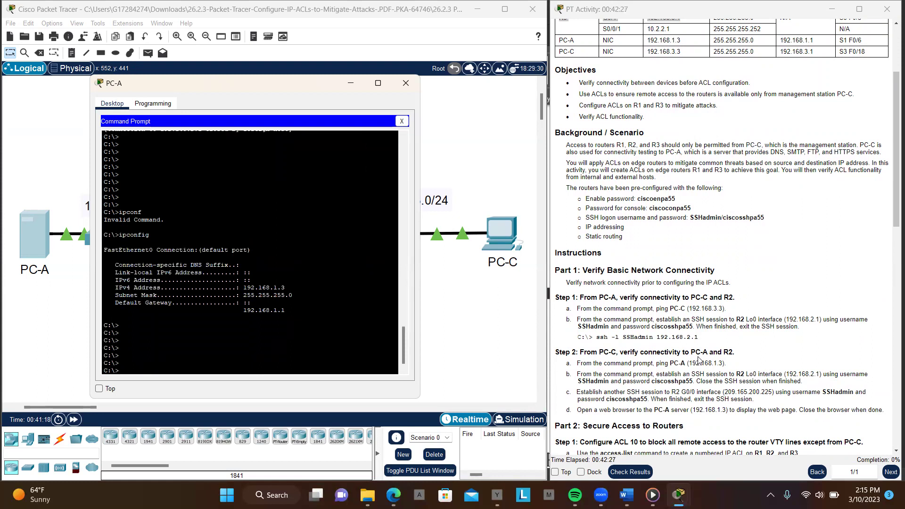
scroll(718, 316, down, 1)
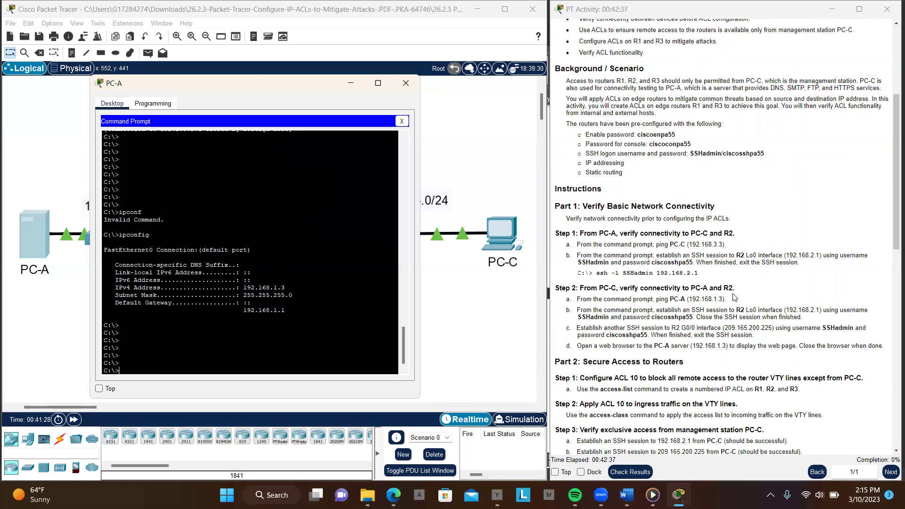
Minimize PC-A and open PC-C's Command Prompt
click(352, 84)
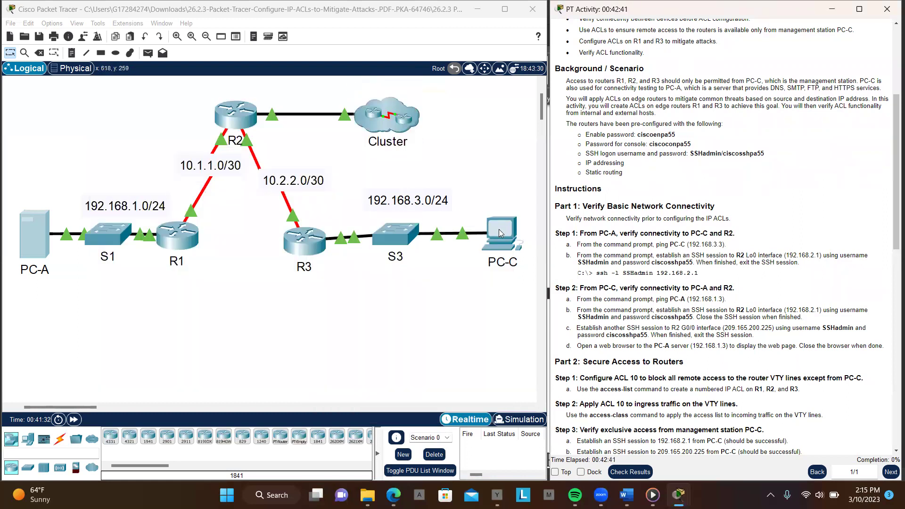
click(498, 229)
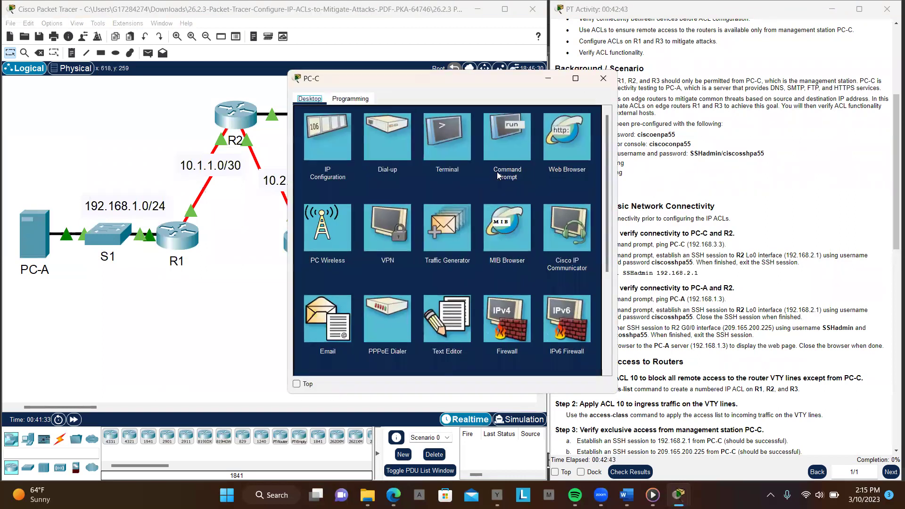
click(505, 143)
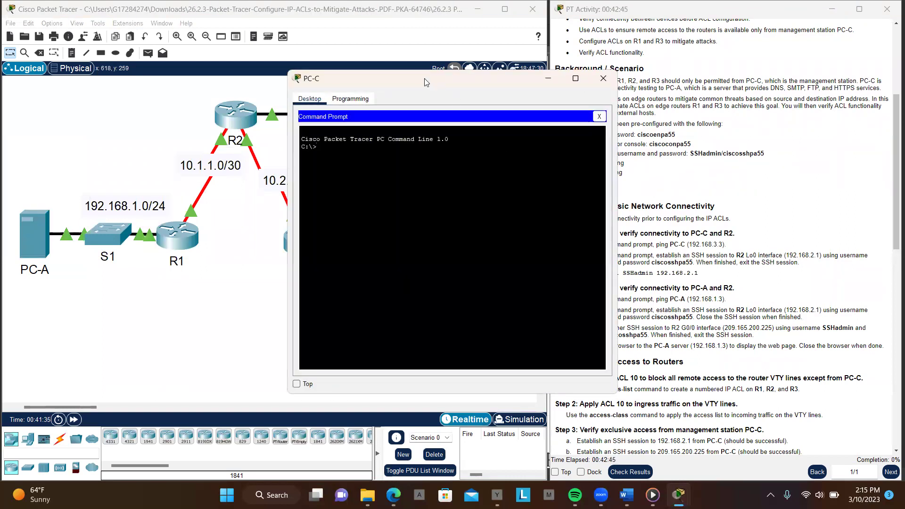
drag(422, 78, 277, 69)
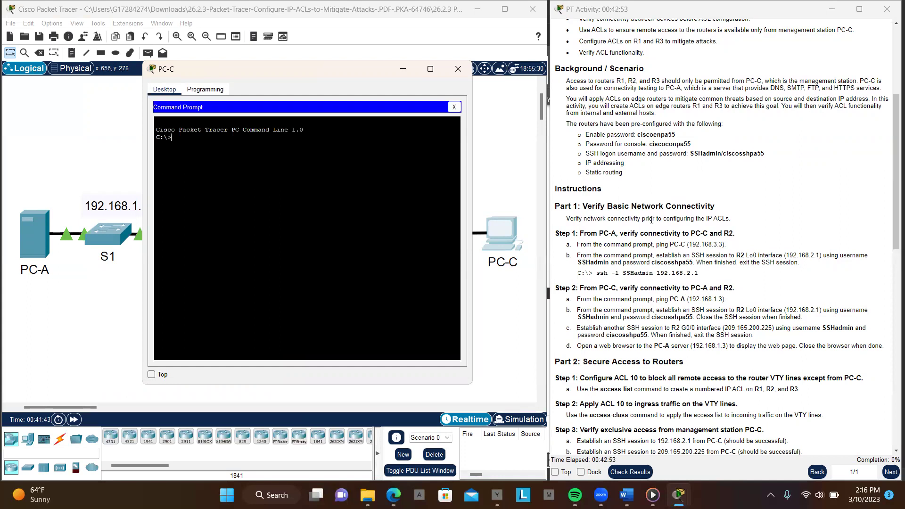
Select PC-A's address 192.168.1.3 in the activity's Addressing Table
scroll(652, 220, up, 5)
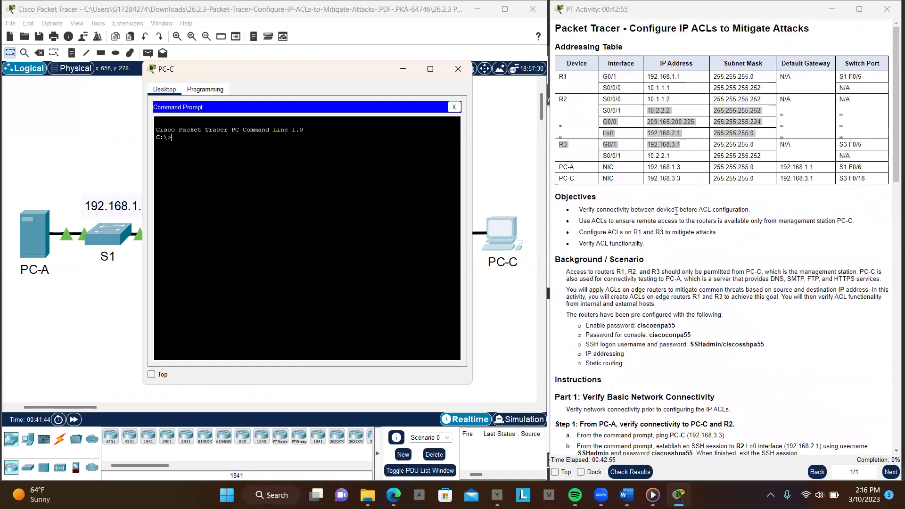
click(775, 202)
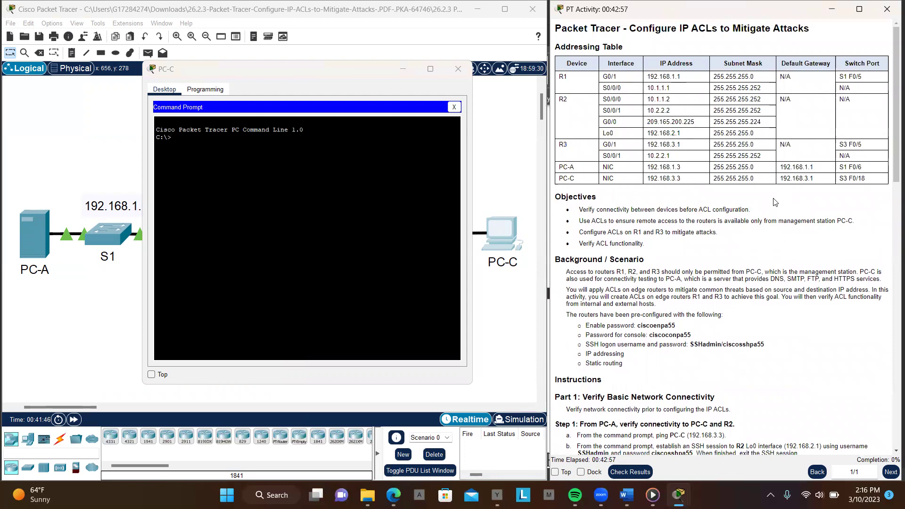
scroll(775, 202, down, 2)
scroll(775, 202, up, 2)
drag(649, 166, 680, 168)
key(ctrl+c)
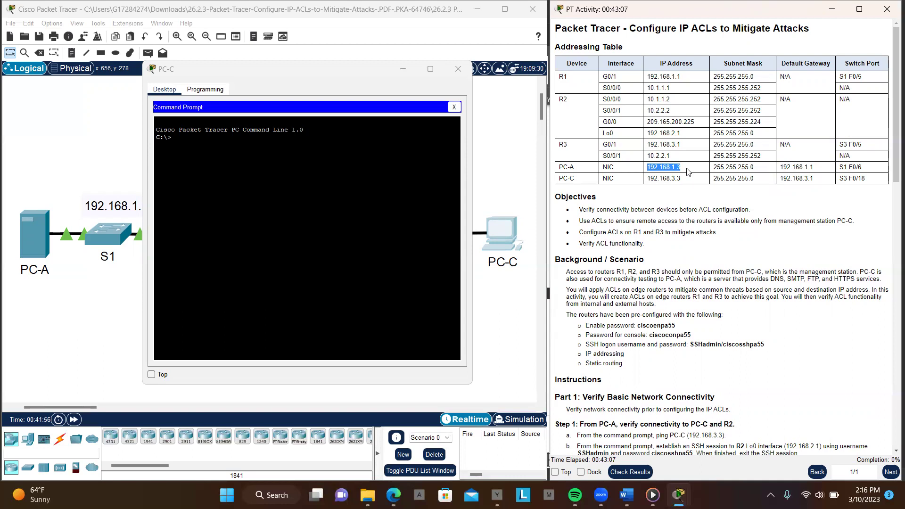
Ping PC-A at 192.168.1.3 from PC-C's Command Prompt
click(338, 173)
key(Return)
key(Return)
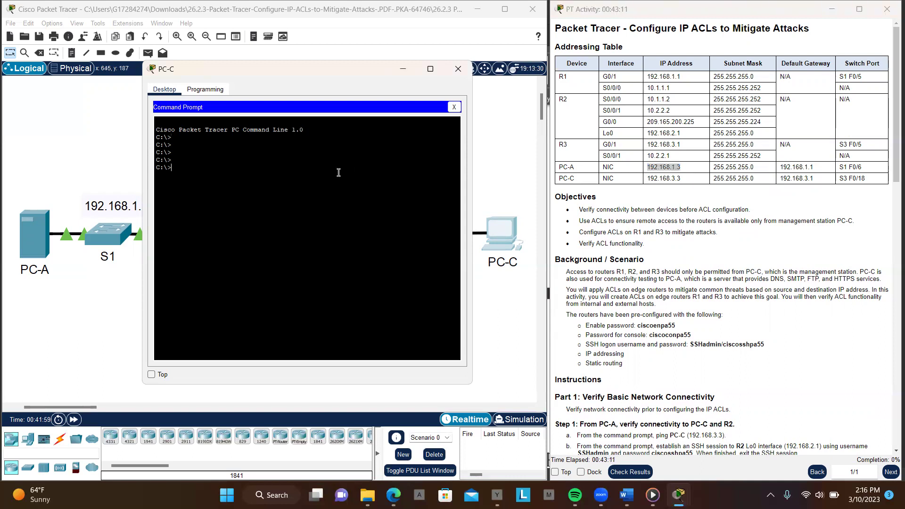
text(ping)
right_click(338, 172)
click(362, 190)
key(Return)
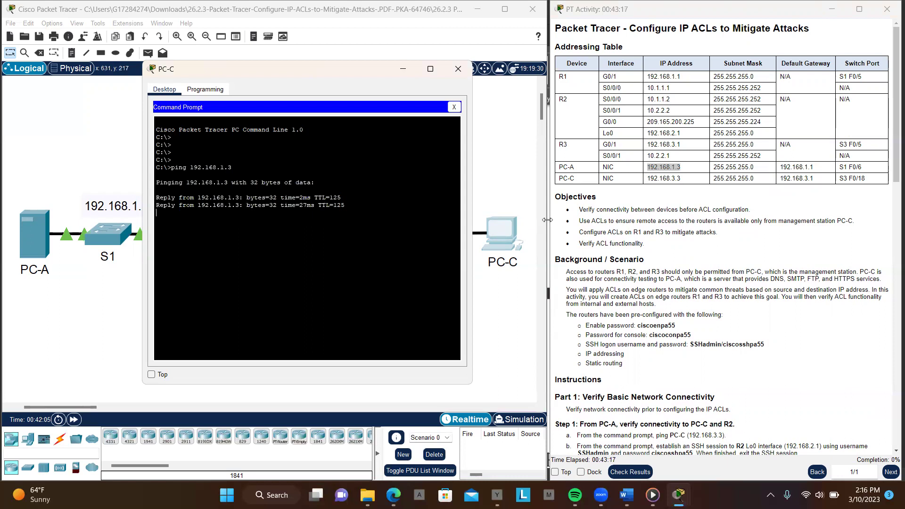
Review the 0% loss ping results and copy R2's 10.1.1.2 from the addressing table
scroll(707, 267, down, 1)
scroll(707, 267, down, 2)
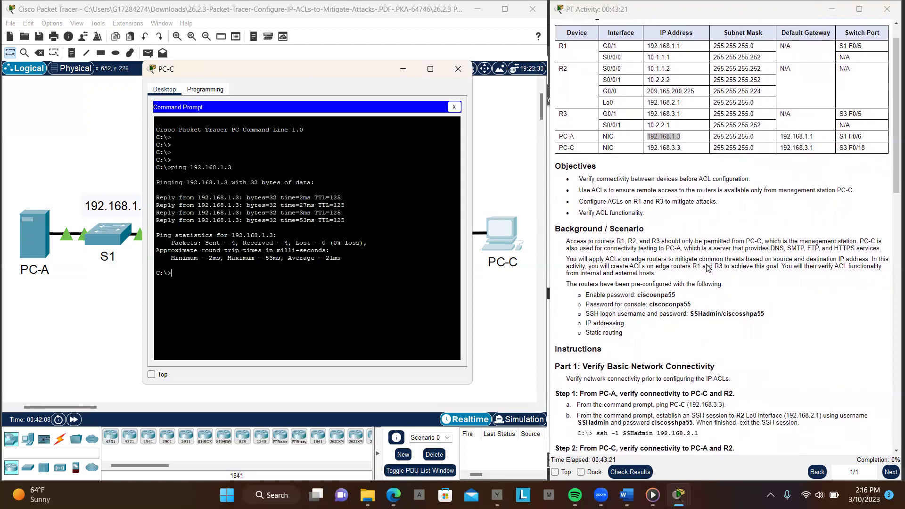
scroll(707, 268, down, 4)
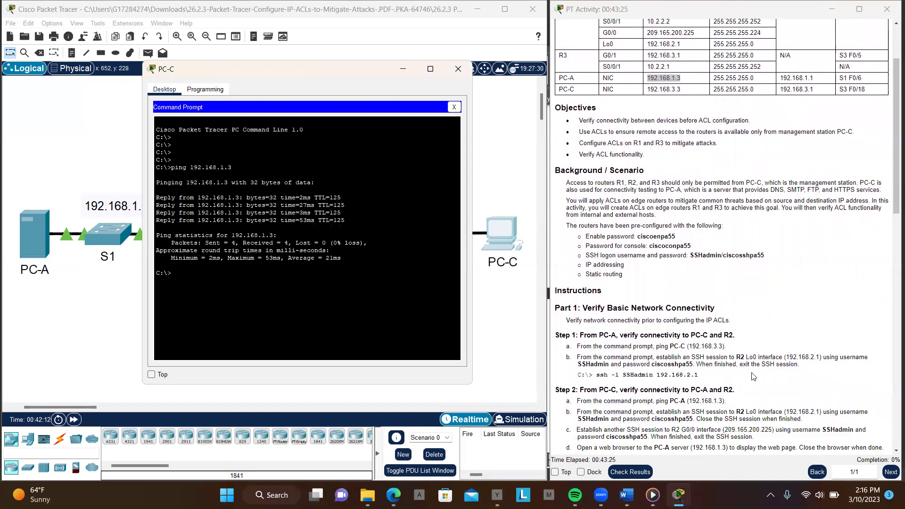
scroll(753, 377, up, 6)
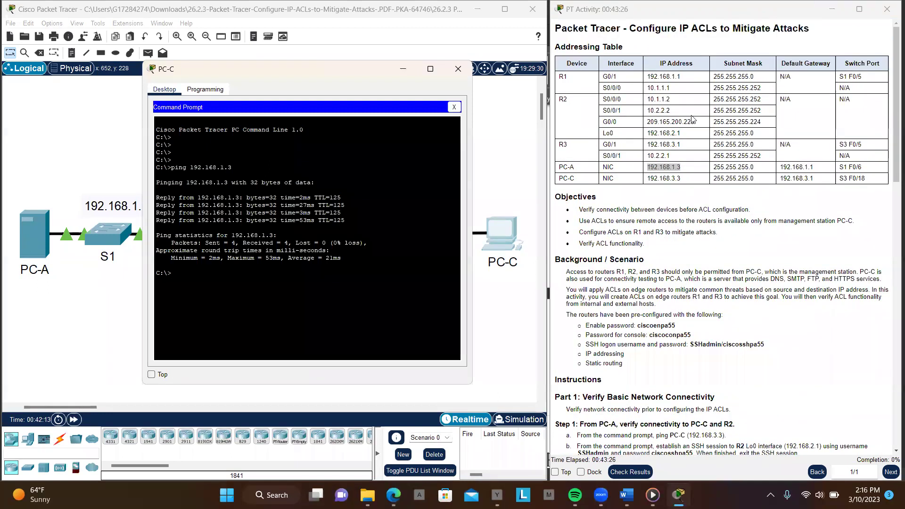
drag(649, 99, 673, 103)
key(ctrl+c)
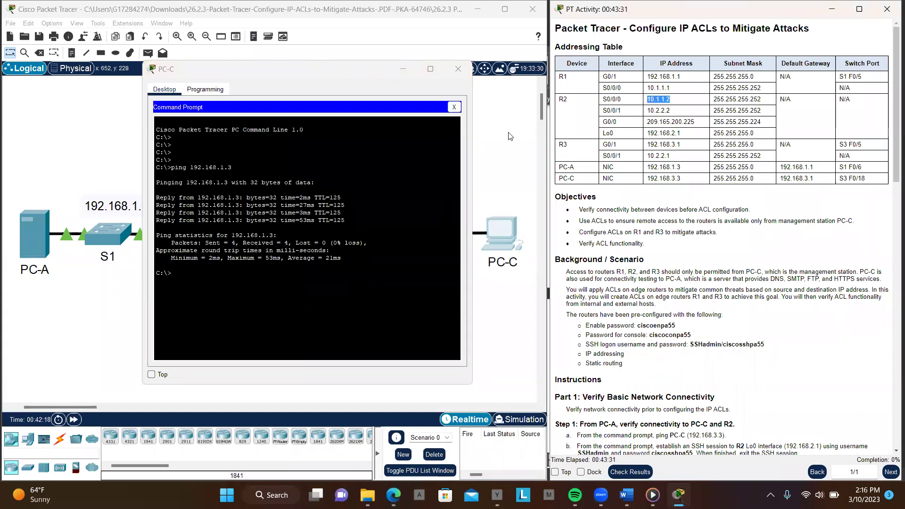
Ping R2's serial address 10.1.1.2 from PC-C by editing the previous ping command
click(339, 273)
key(Return)
key(Return)
key(Up)
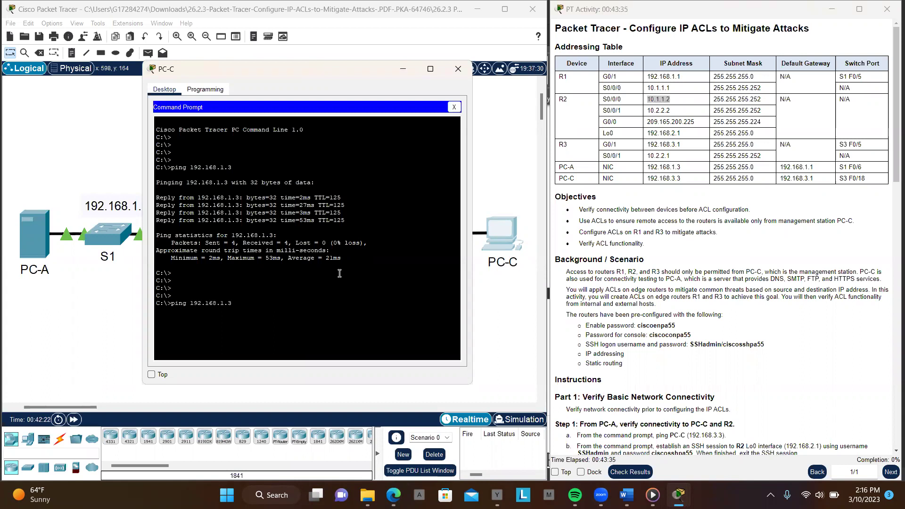
key(BackSpace)
key(BackSpace)
right_click(340, 273)
click(363, 291)
key(Return)
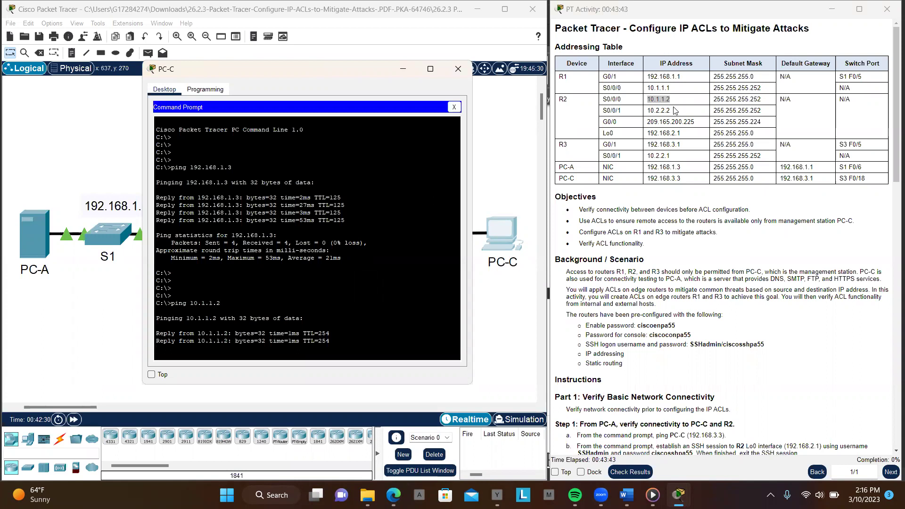
Copy R2's 10.2.2.2 from the addressing table and ping it from PC-C
click(672, 111)
drag(672, 111, 648, 111)
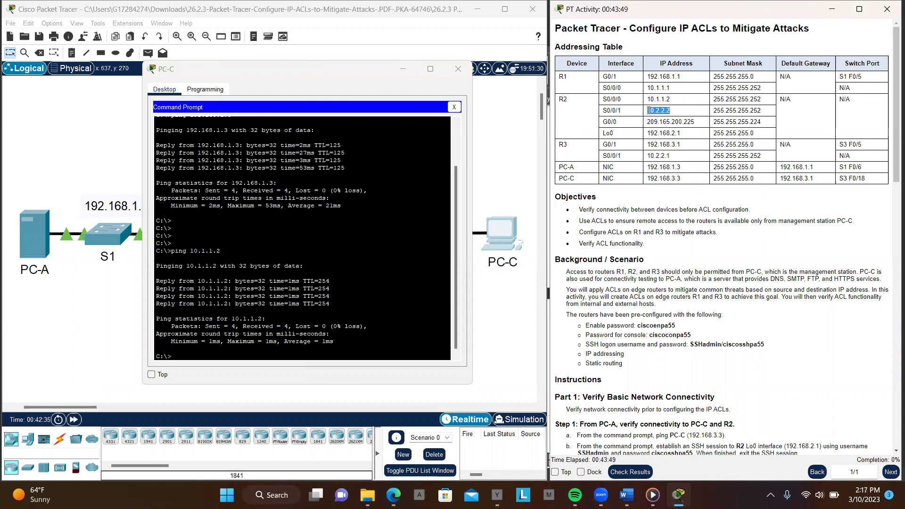
drag(649, 110, 646, 110)
key(ctrl+c)
click(395, 326)
key(Return)
key(Return)
key(Return)
key(Return)
key(Return)
key(Return)
key(Up)
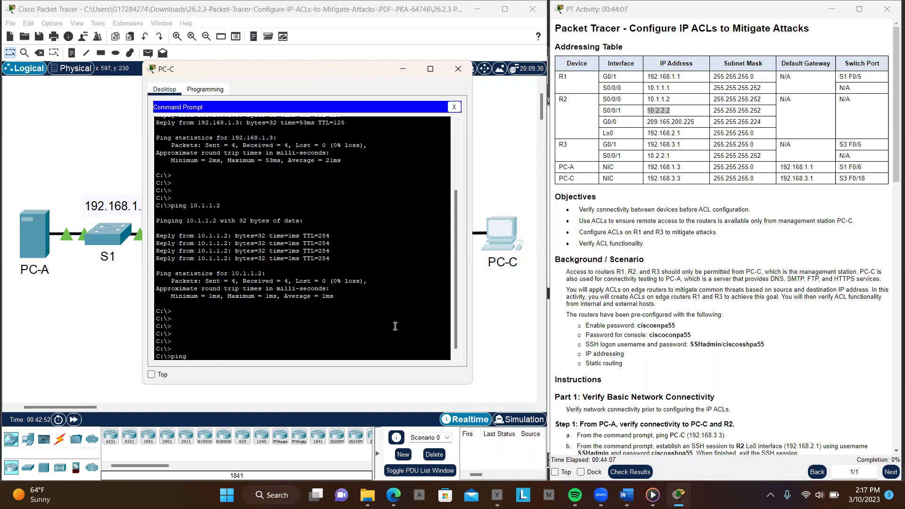
right_click(395, 326)
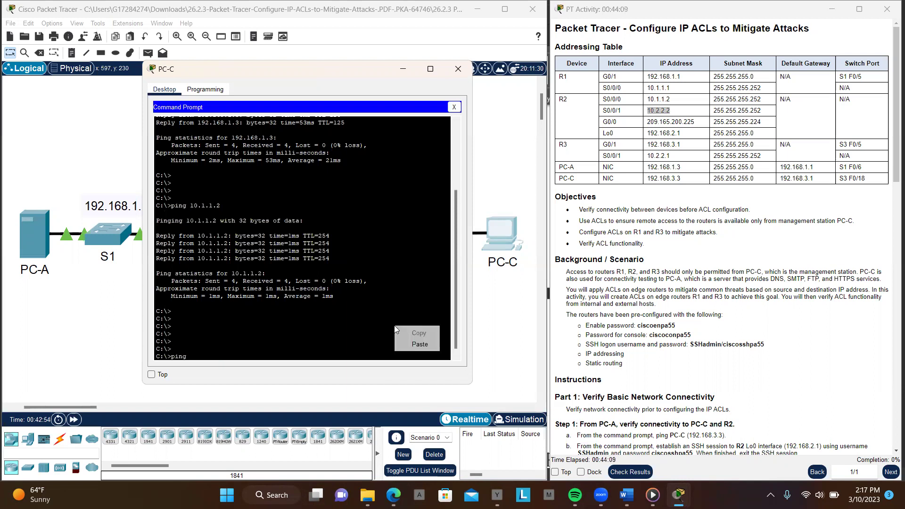
click(416, 345)
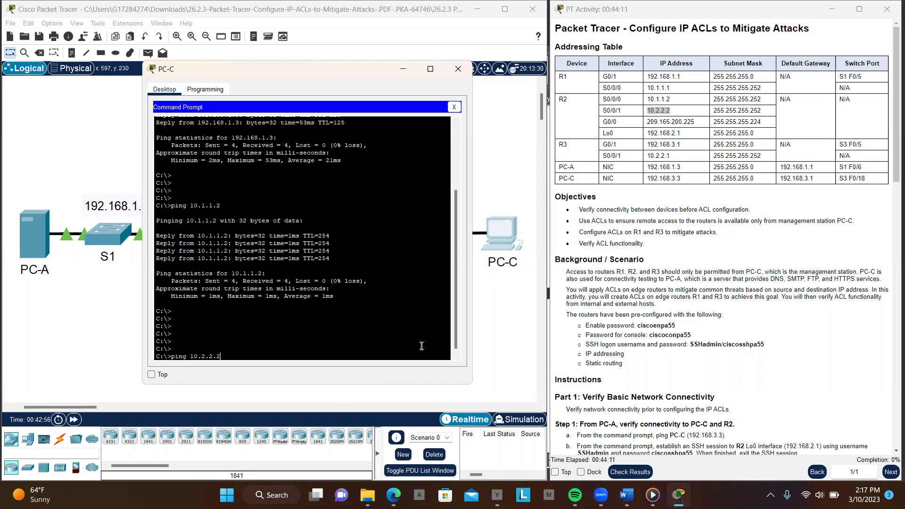
key(Return)
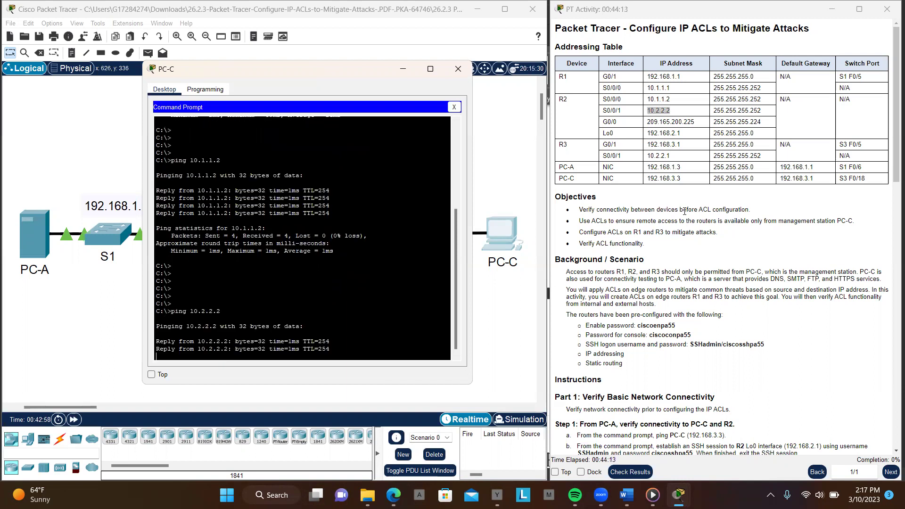
drag(646, 122, 699, 122)
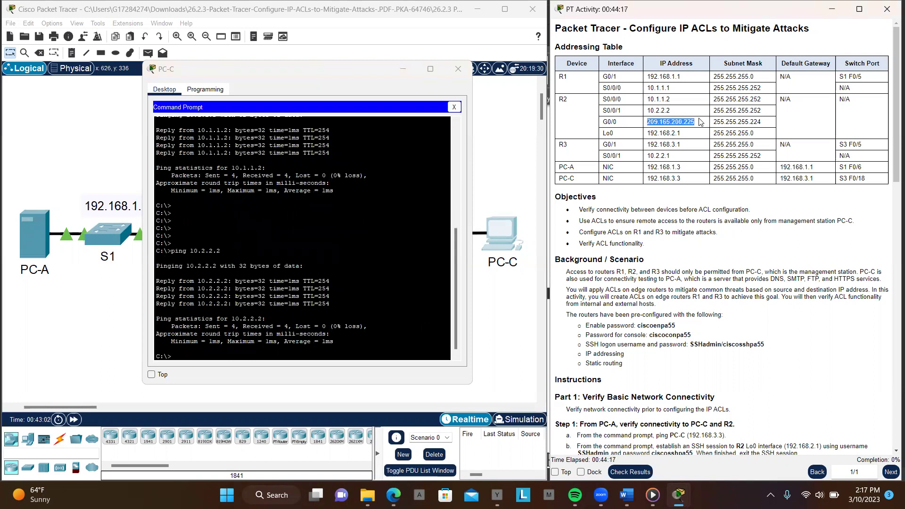
Ping R2's address 209.165.200.225 from PC-C
click(379, 342)
key(Return)
key(Return)
key(Return)
key(Return)
key(Return)
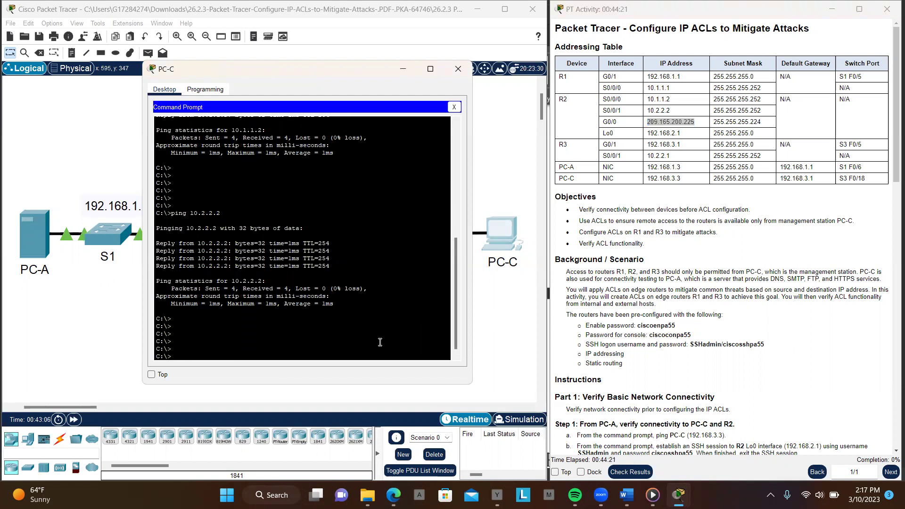
key(Up)
key(BackSpace)
key(BackSpace)
key(BackSpace)
key(BackSpace)
key(BackSpace)
text(209.165.200.225)
key(Return)
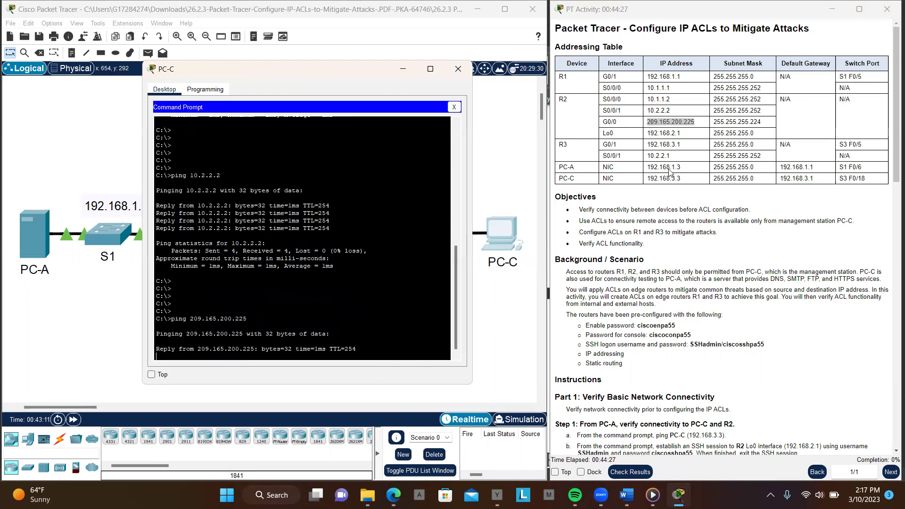
Ping R2's loopback 192.168.2.1 from PC-C, then scroll the instructions to Part 2
click(644, 137)
drag(646, 133, 684, 137)
key(ctrl+c)
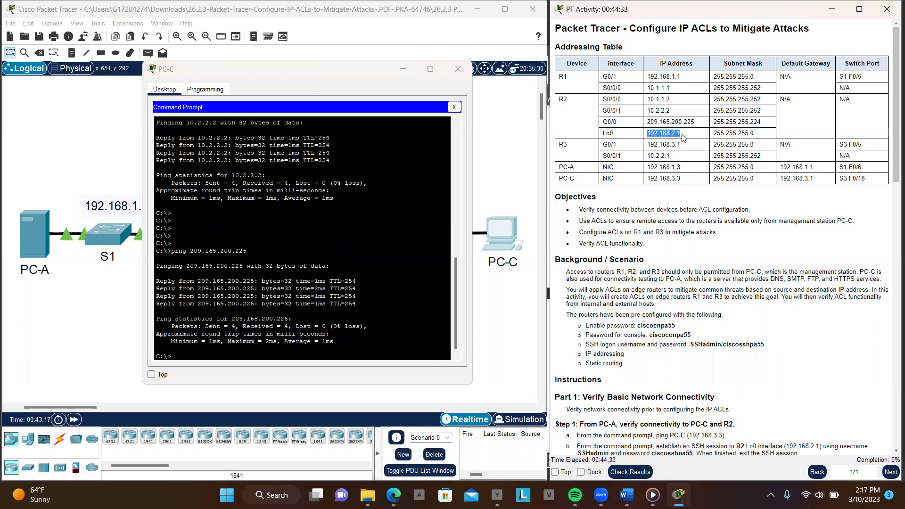
click(408, 299)
key(Return)
key(Return)
key(Return)
key(Return)
key(Return)
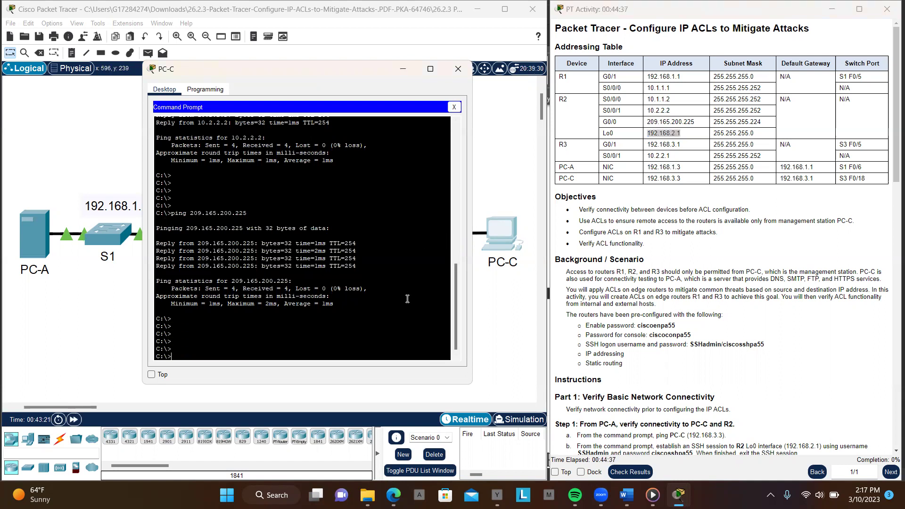
key(Up)
key(BackSpace)
key(BackSpace)
key(BackSpace)
key(BackSpace)
key(BackSpace)
key(BackSpace)
key(BackSpace)
key(BackSpace)
key(BackSpace)
key(BackSpace)
key(BackSpace)
key(BackSpace)
key(BackSpace)
key(BackSpace)
right_click(408, 299)
click(427, 315)
key(Return)
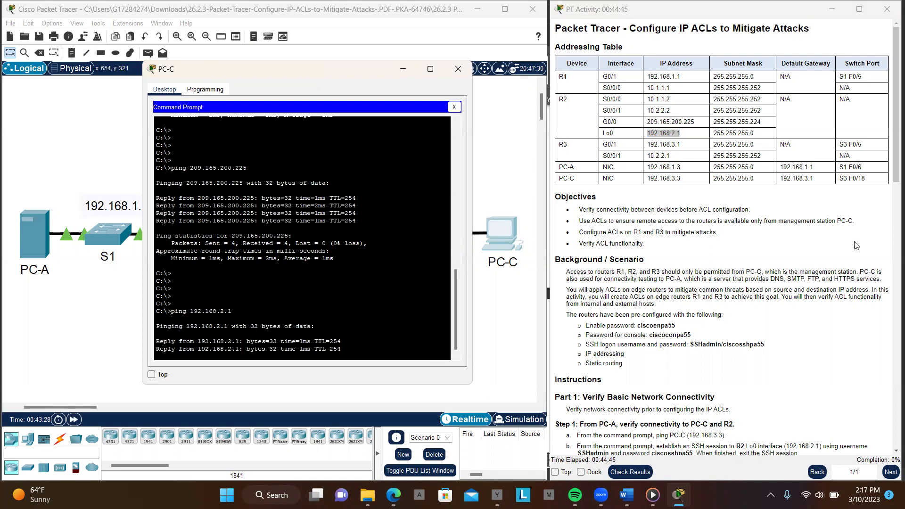
scroll(808, 251, down, 3)
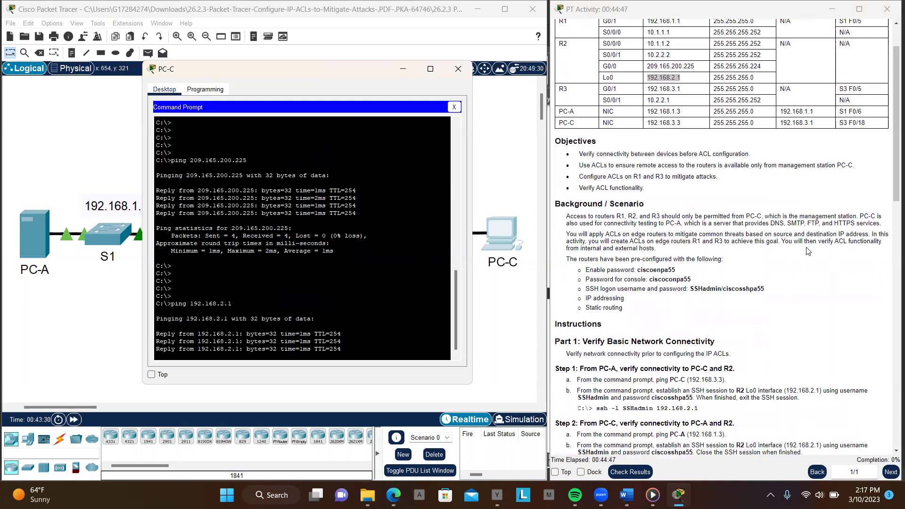
scroll(808, 251, down, 3)
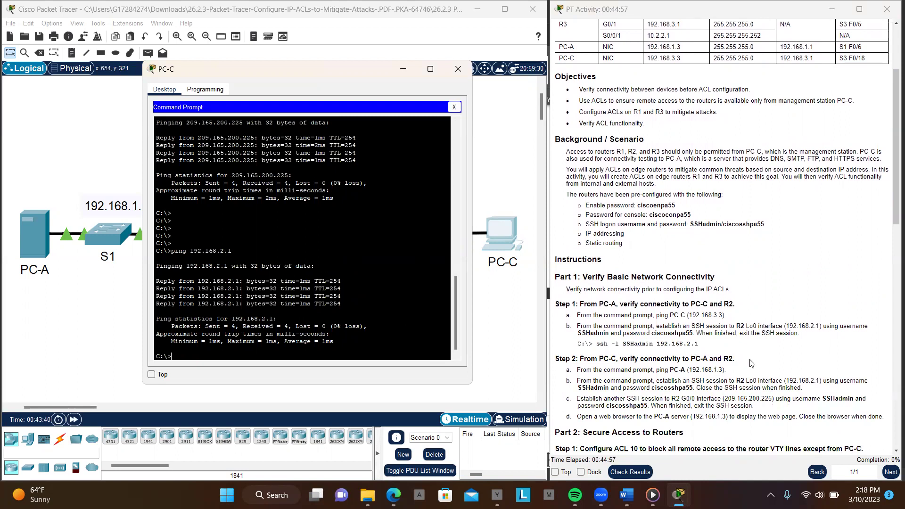
scroll(751, 363, down, 2)
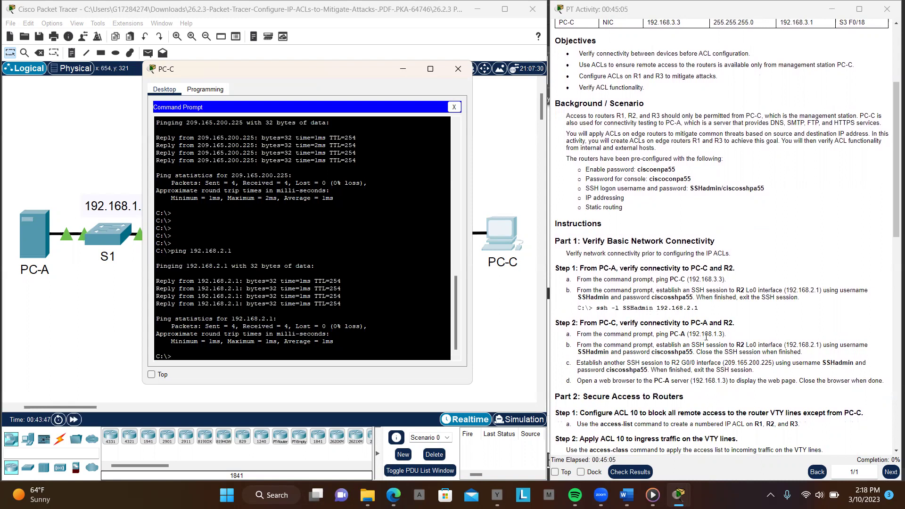
scroll(703, 336, down, 1)
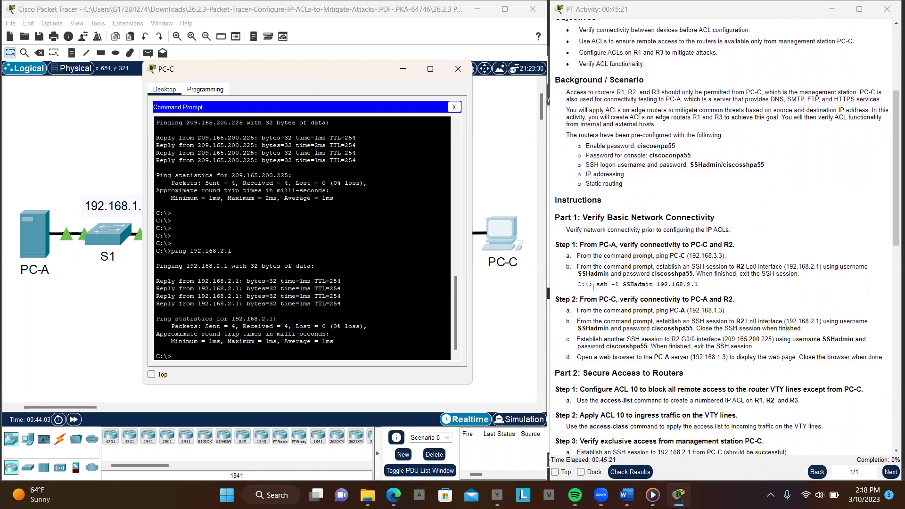
Run the instructions' ssh -l command to 192.168.2.1 in PC-C's Command Prompt
drag(596, 285, 654, 286)
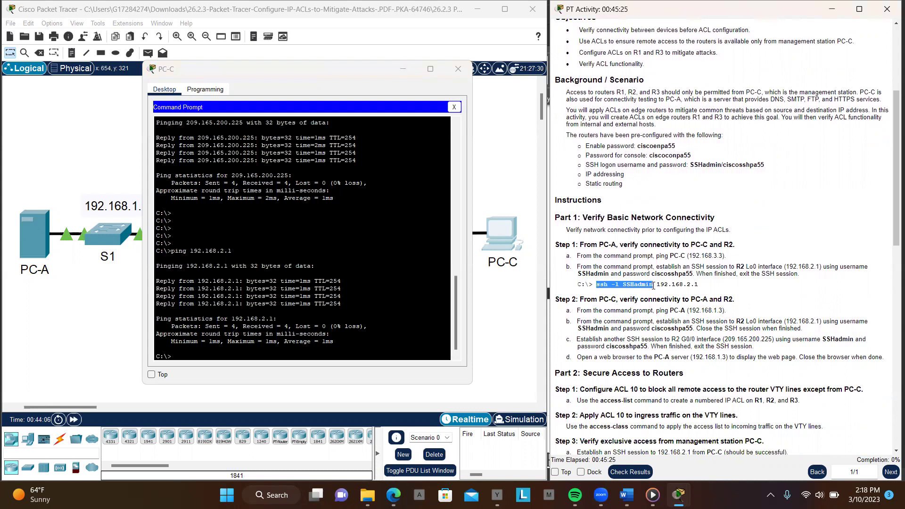
click(382, 334)
key(Return)
key(Return)
key(Return)
key(Return)
key(Return)
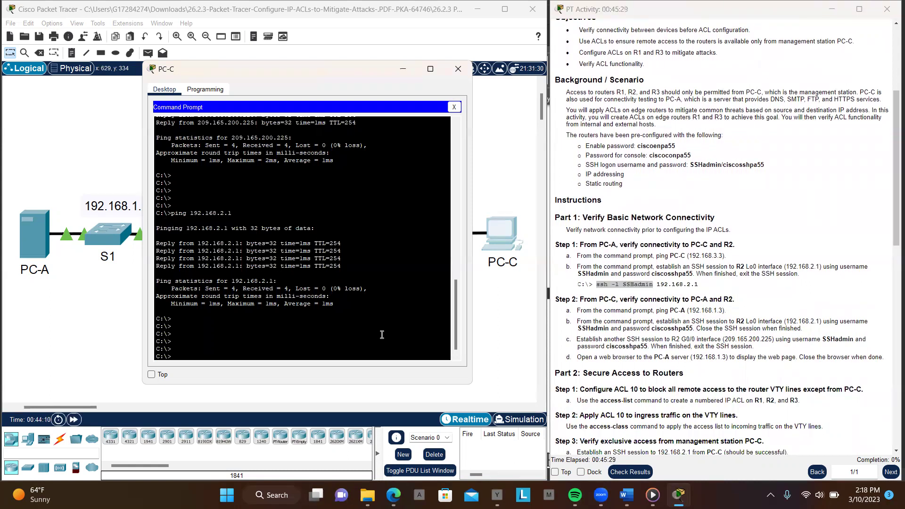
right_click(382, 335)
drag(596, 284, 688, 284)
click(694, 285)
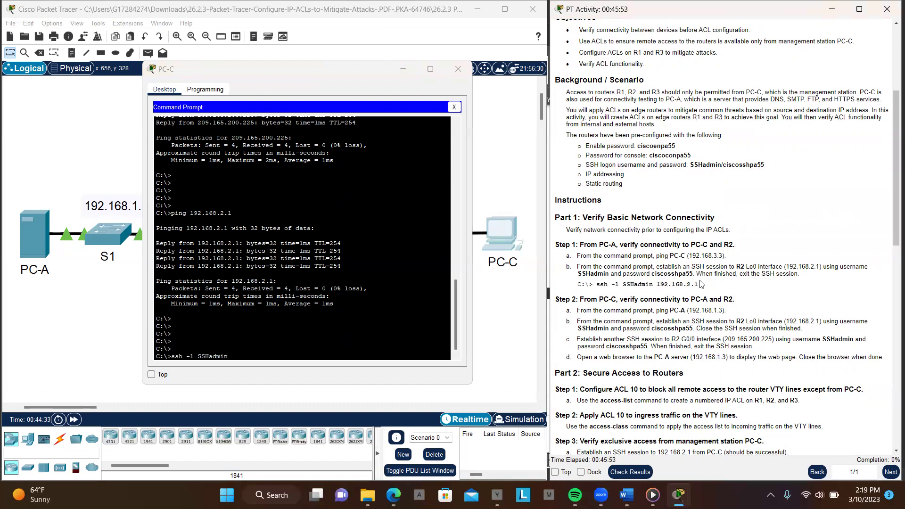
drag(699, 284, 658, 285)
key(ctrl+c)
click(298, 356)
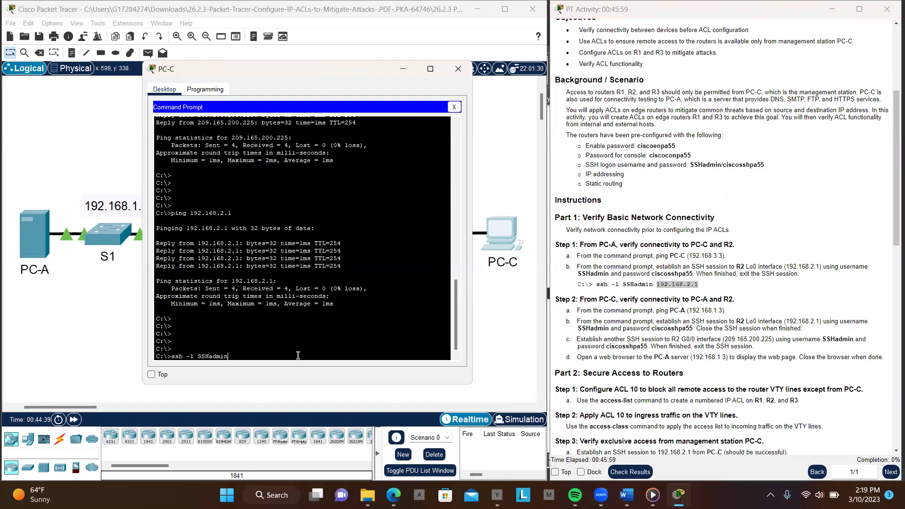
right_click(298, 355)
click(330, 373)
key(Return)
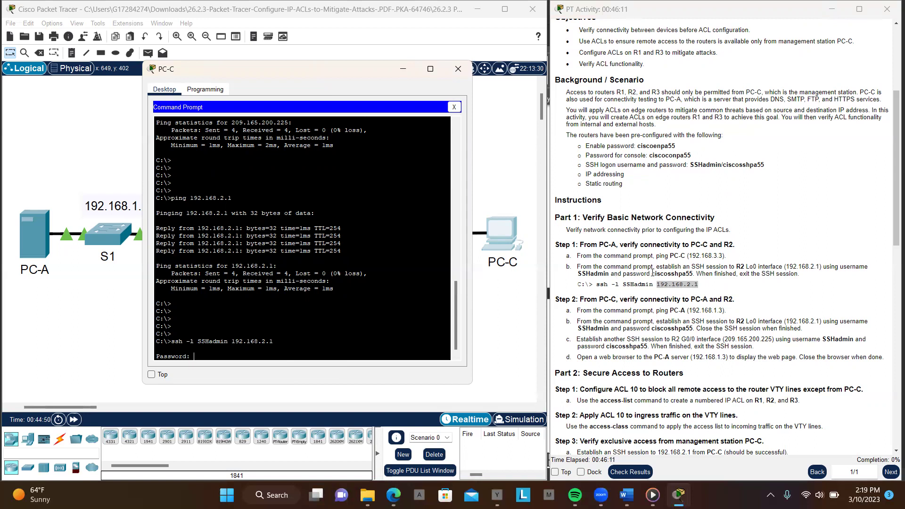
Enter the SSH password from the instructions to log in to R2
drag(653, 273, 693, 274)
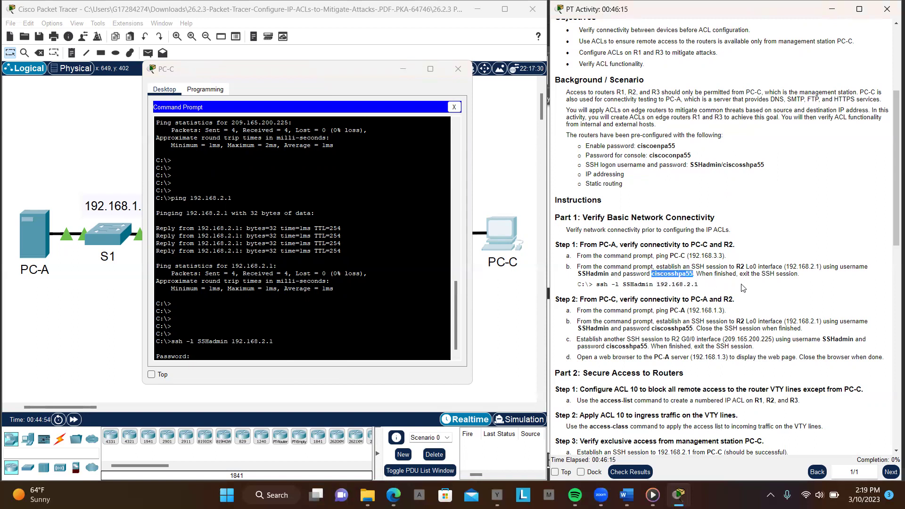
click(325, 355)
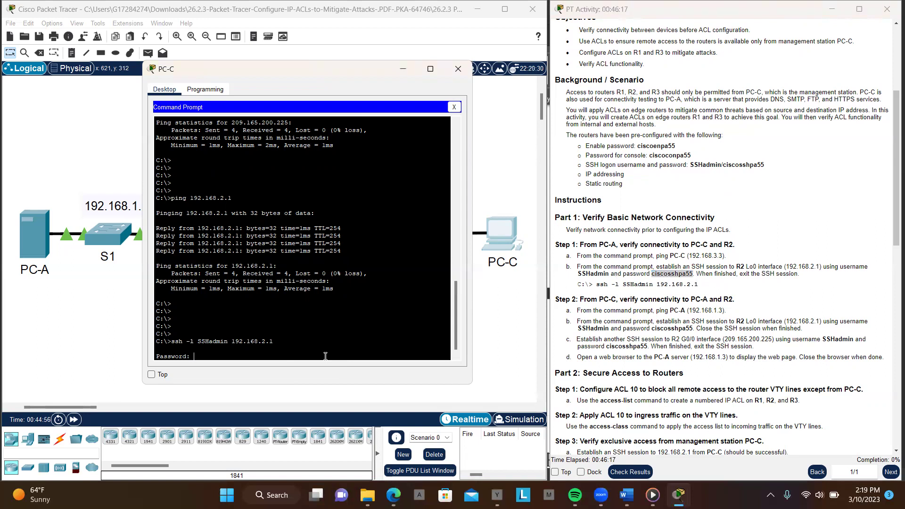
right_click(325, 355)
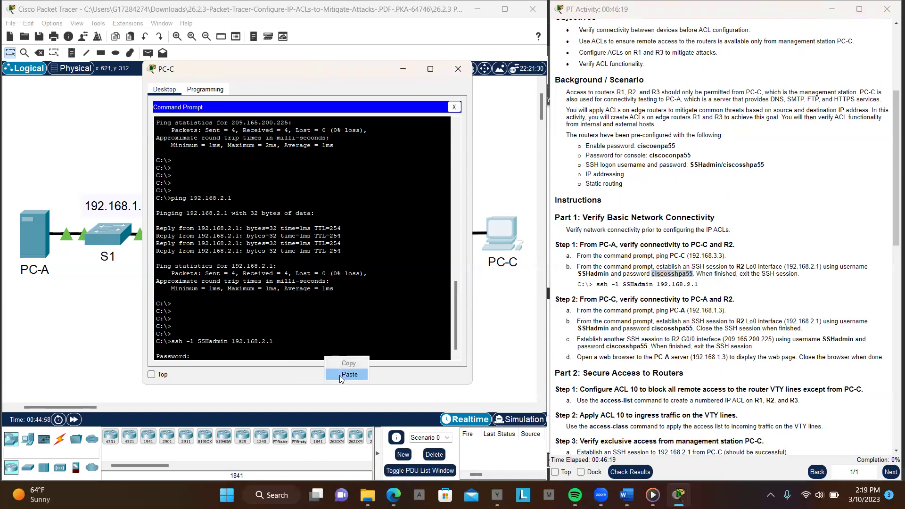
key(Return)
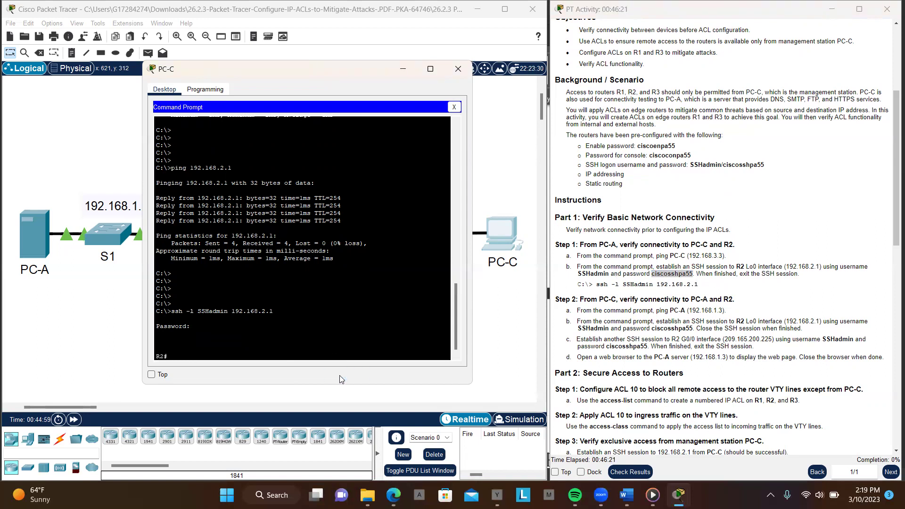
On R2, enter en and conf t, then display the interface summary with do sh ip int br
key(Return)
key(Return)
key(Return)
key(Return)
key(Return)
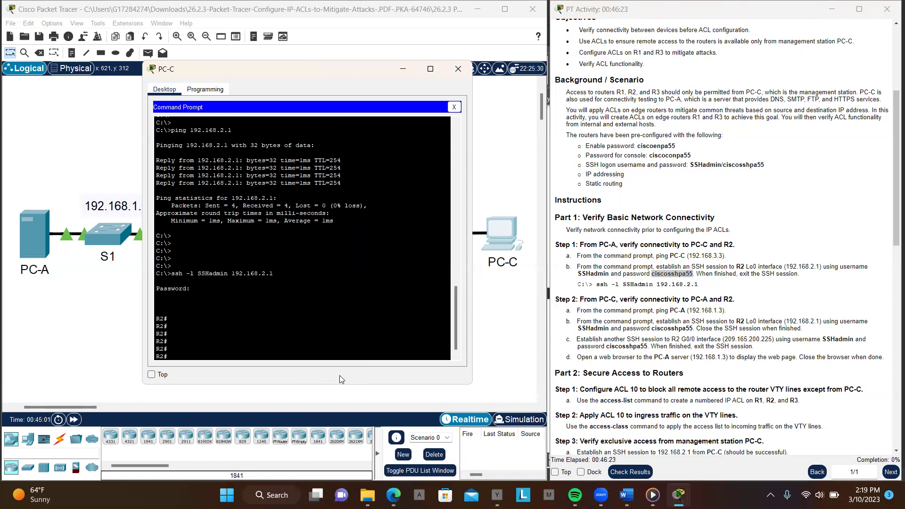
text(en)
key(Return)
key(Return)
key(Return)
text(conf t)
key(Return)
key(Return)
key(Return)
key(Return)
key(Return)
text(int)
key(BackSpace)
key(BackSpace)
key(BackSpace)
text(dos)
key(BackSpace)
text(sh)
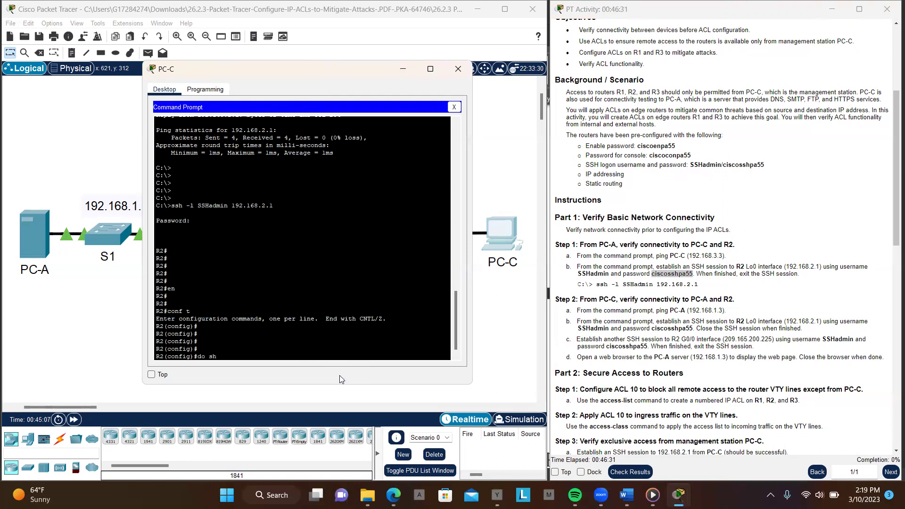
text( ip int br)
key(Return)
key(Return)
key(Return)
key(Return)
key(Return)
key(Return)
key(Return)
key(Return)
key(Return)
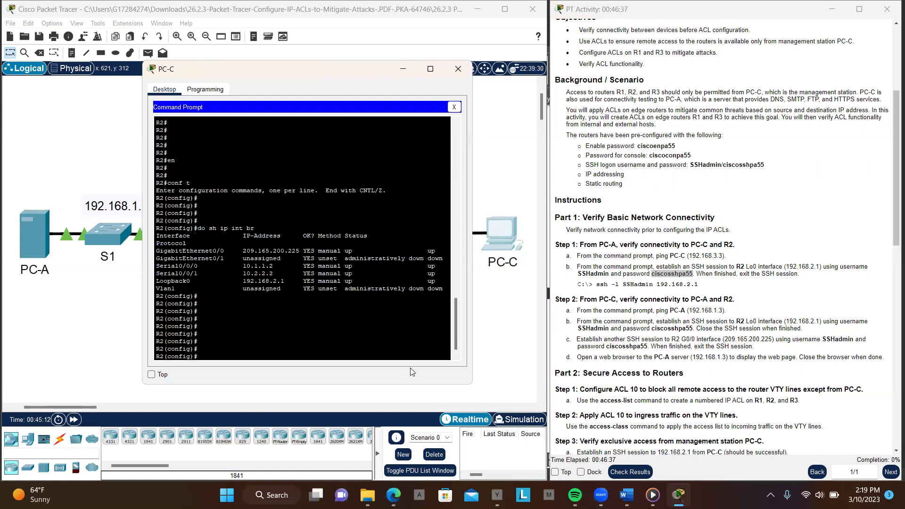
scroll(692, 329, down, 2)
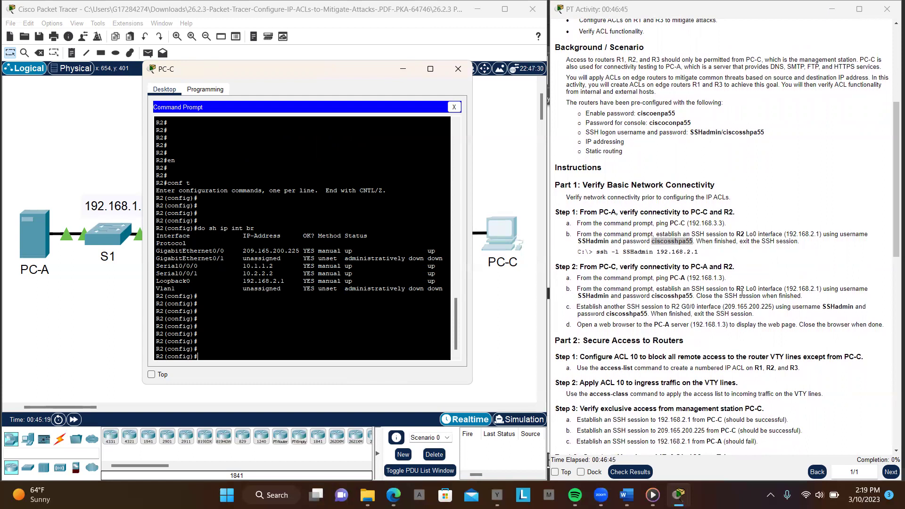
Type exit twice to leave configuration mode and close the SSH session to R2
click(376, 317)
text(exit)
key(Return)
key(Return)
key(Return)
key(Return)
key(Return)
key(Return)
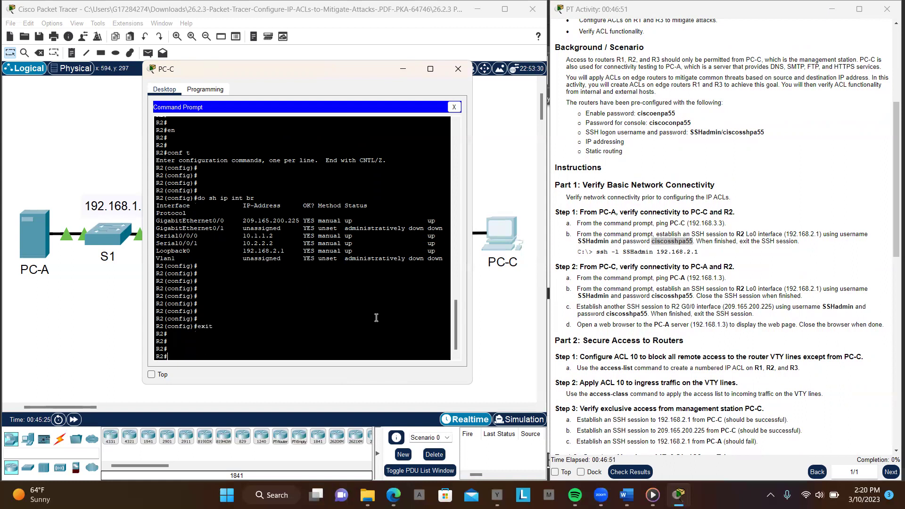
text(exit)
key(Return)
key(Return)
key(Return)
key(Return)
key(Return)
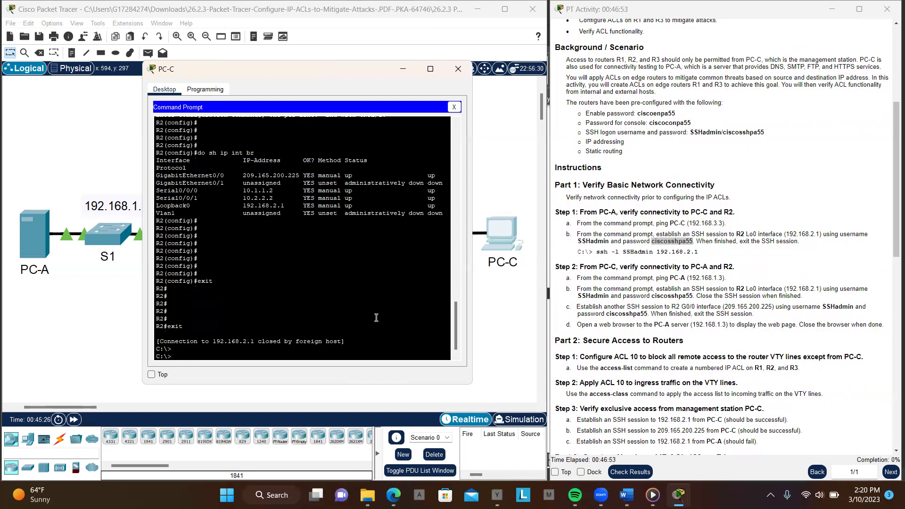
key(Return)
key(Return)
key(Return)
key(Return)
key(Return)
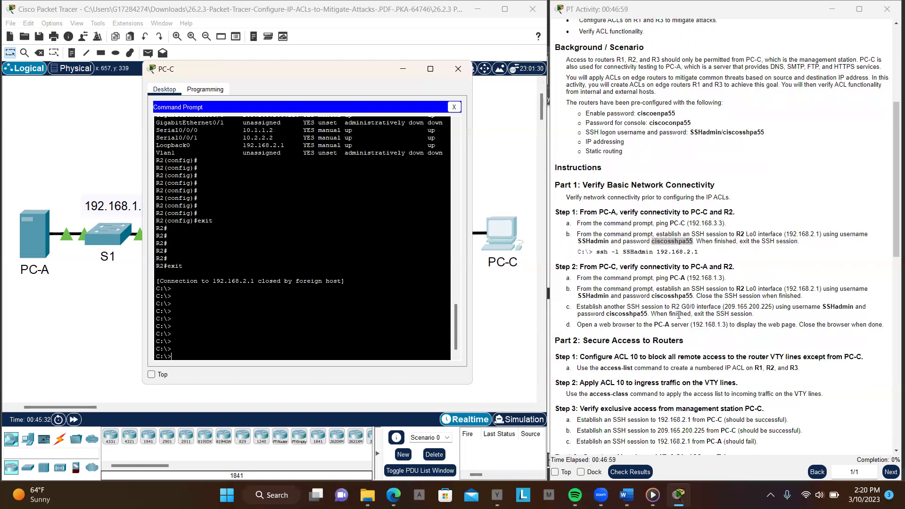
scroll(678, 315, down, 1)
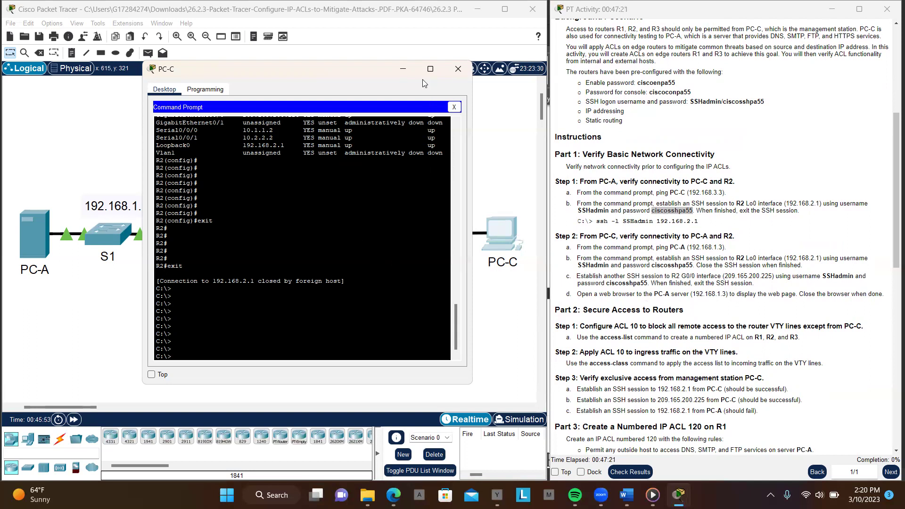
Open PC-A's Web Browser from its Desktop after closing the Command Prompt
click(97, 144)
click(34, 244)
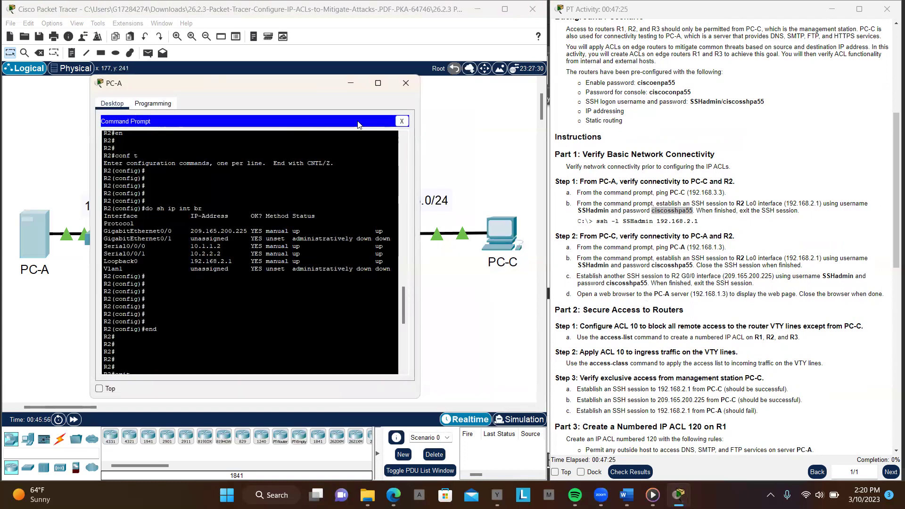
click(401, 122)
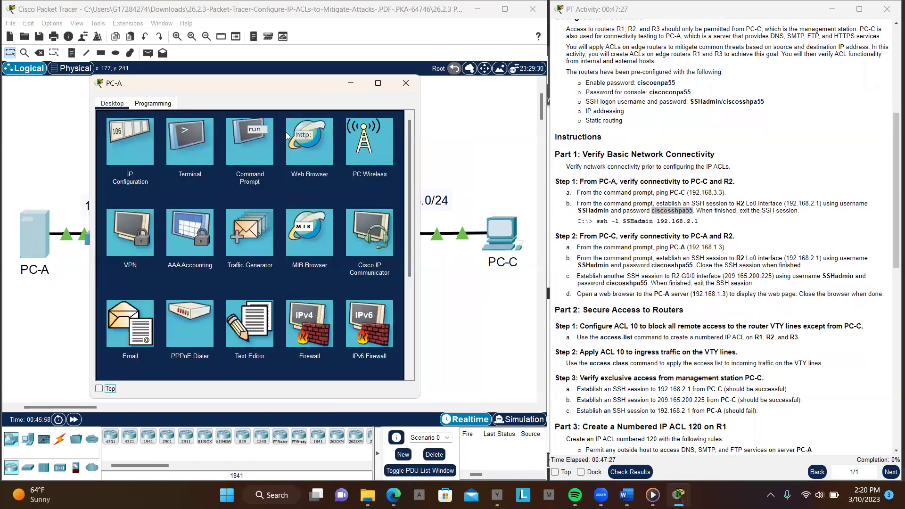
click(309, 146)
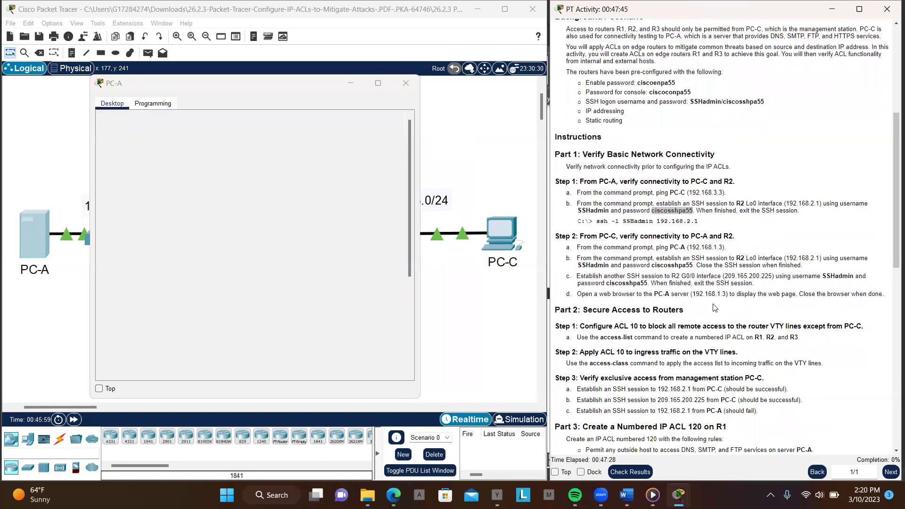
click(715, 308)
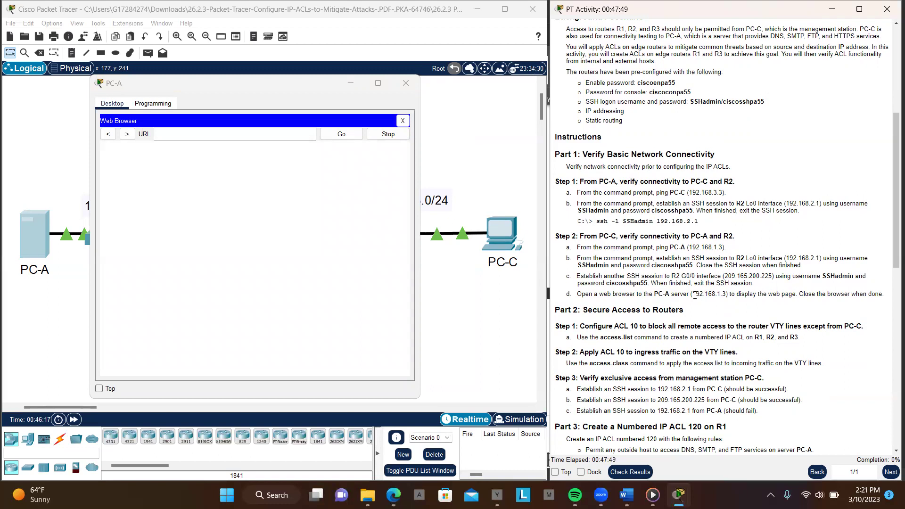
drag(694, 296, 725, 295)
key(ctrl+c)
click(238, 134)
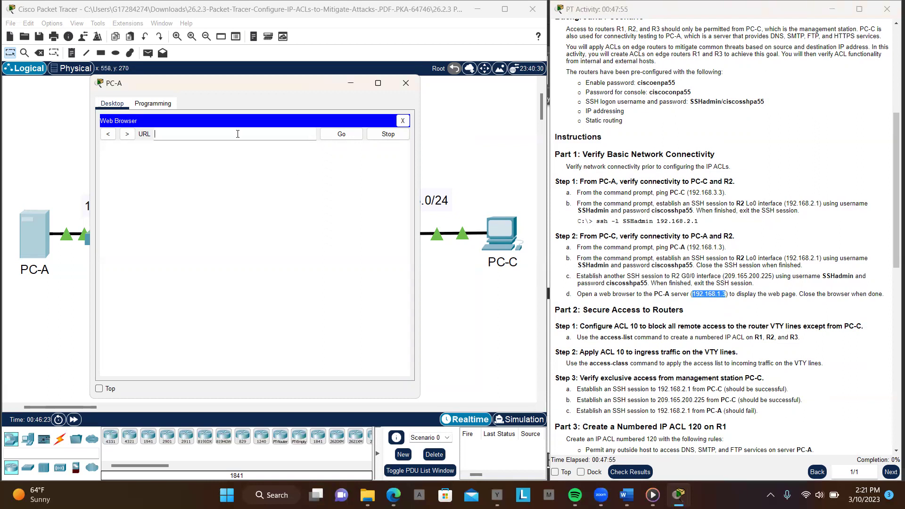
key(ctrl+v)
click(341, 136)
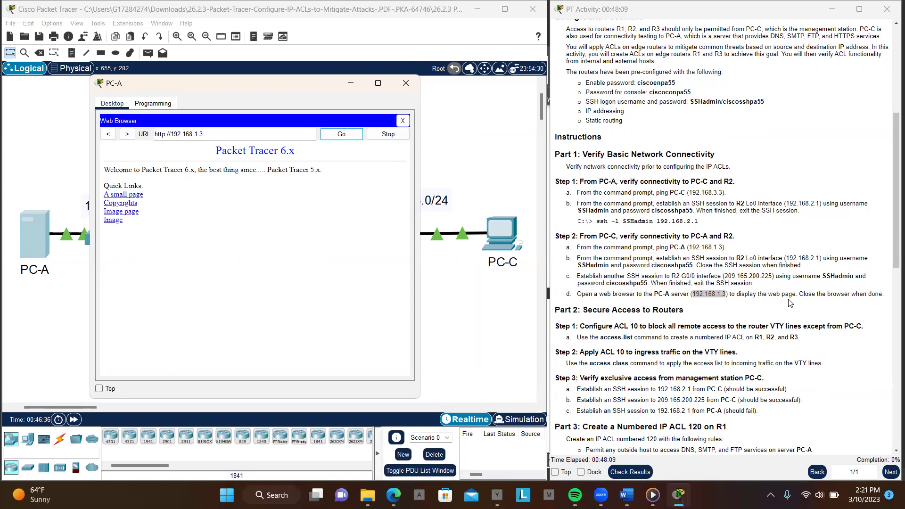
scroll(791, 302, down, 3)
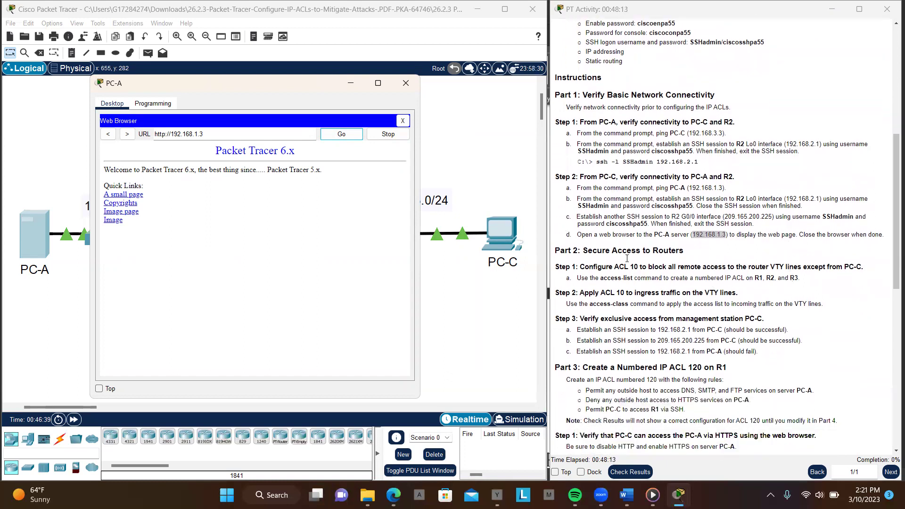
click(405, 89)
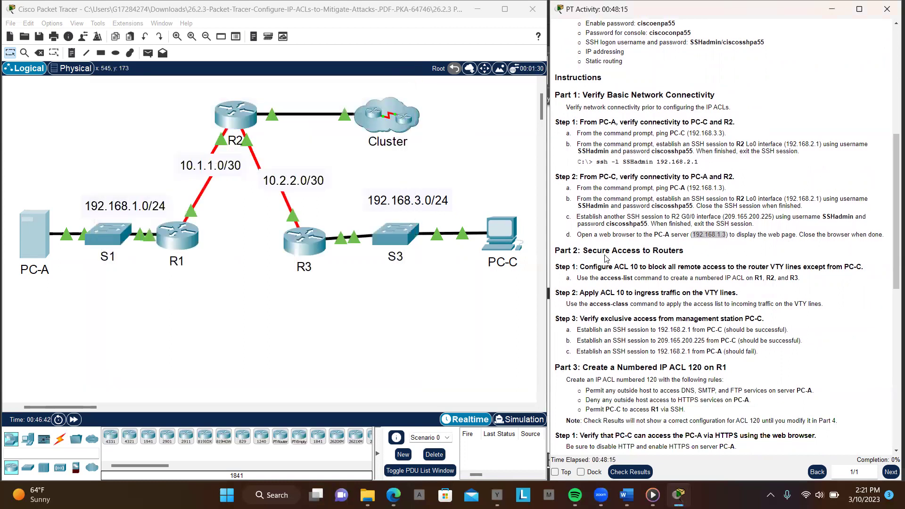
click(650, 261)
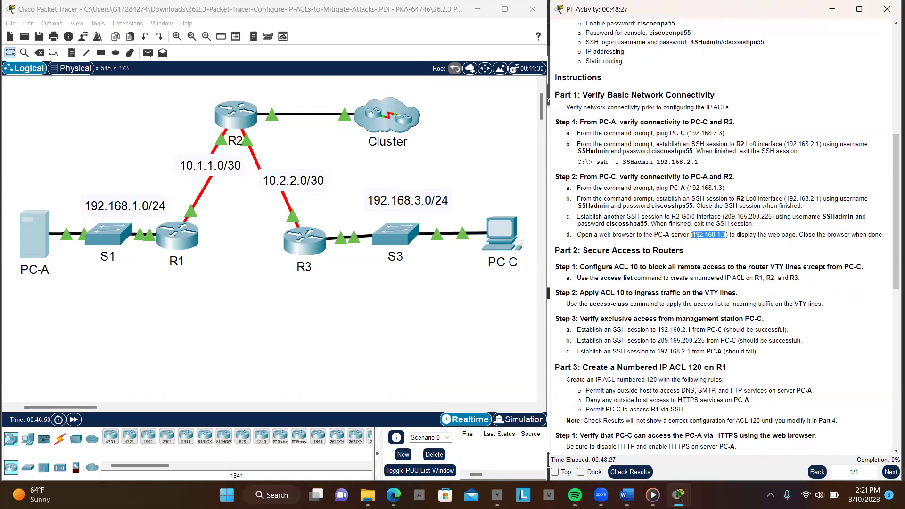
scroll(763, 269, down, 1)
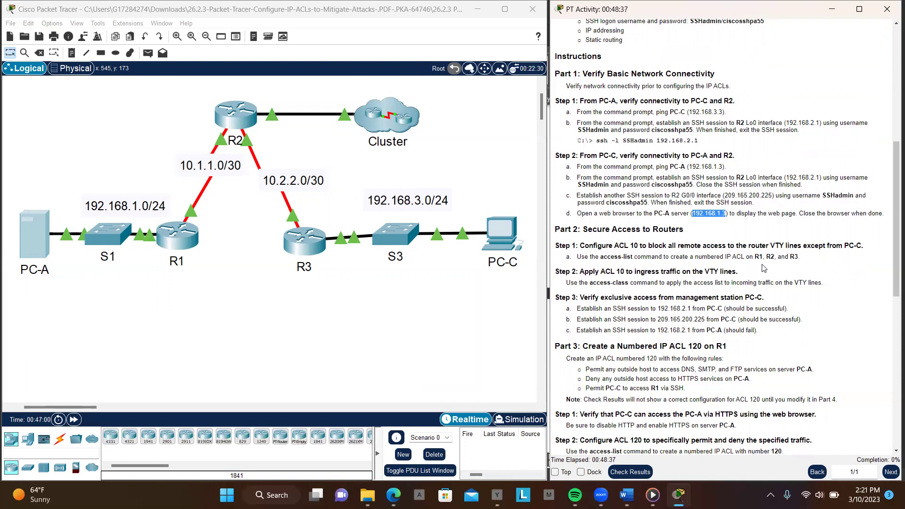
scroll(764, 268, down, 3)
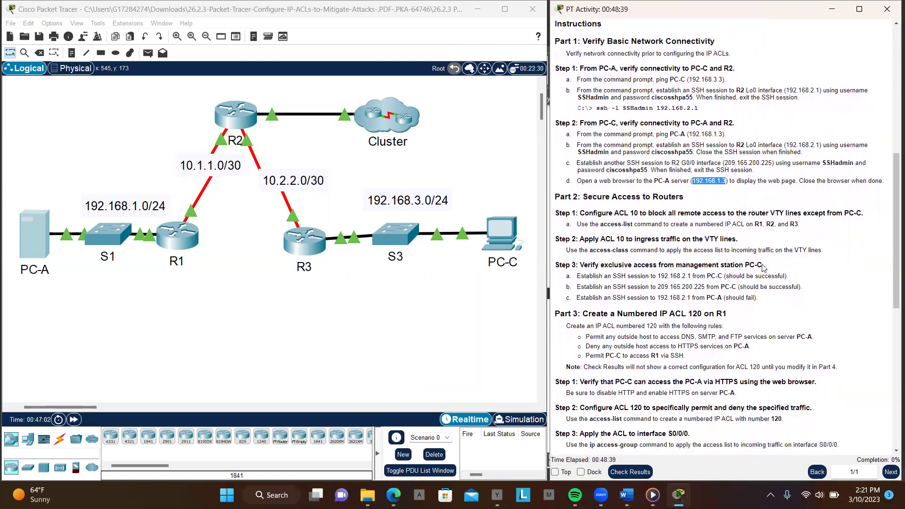
scroll(764, 268, down, 7)
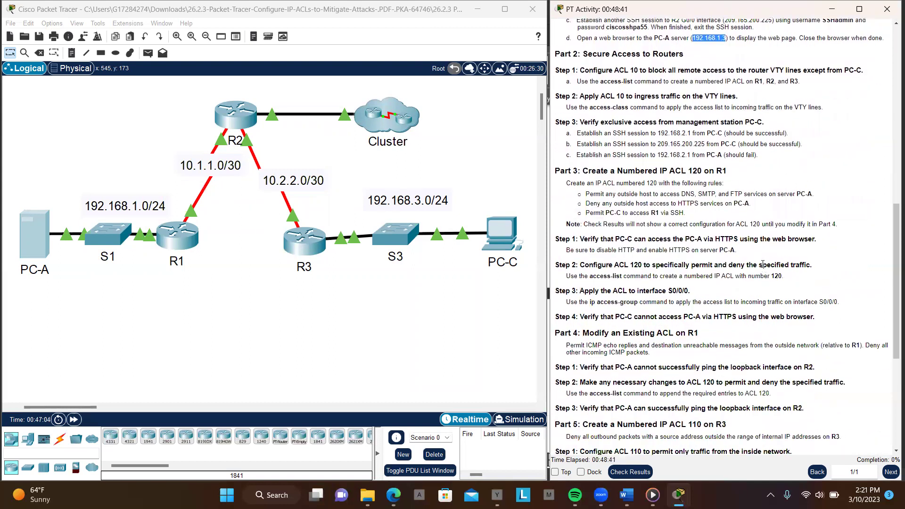
scroll(763, 264, up, 11)
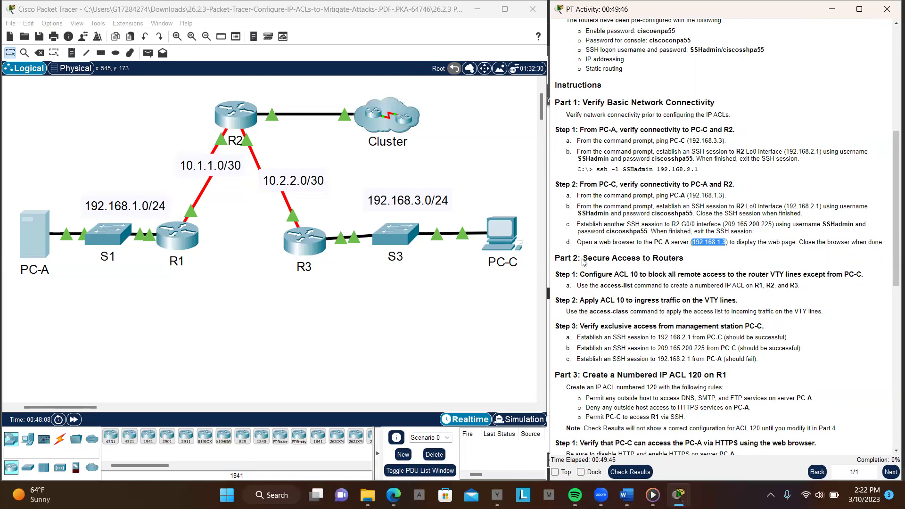
drag(583, 258, 715, 263)
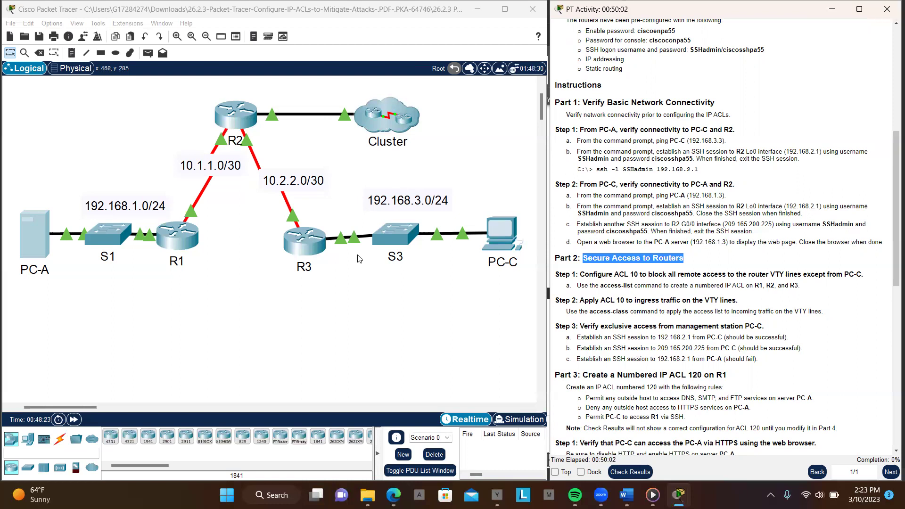
Open R1's CLI and log in with the console password from the instructions
click(178, 233)
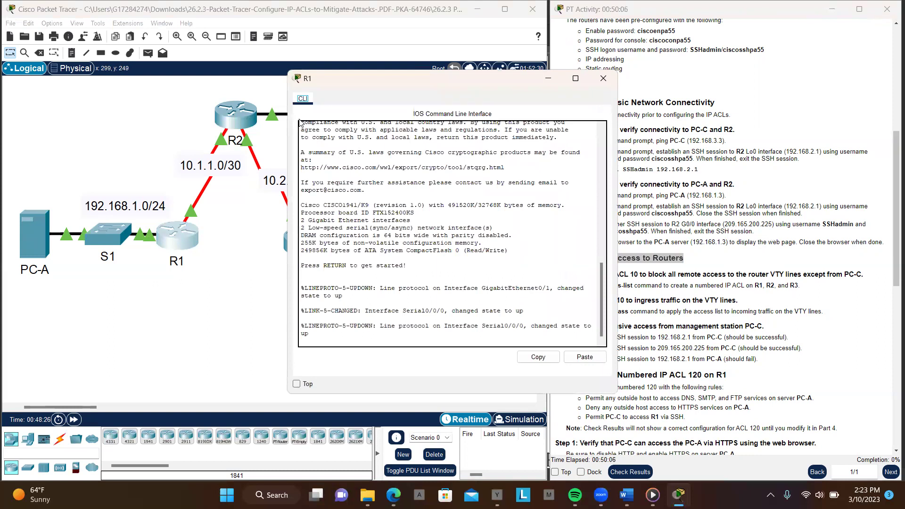
drag(361, 84, 120, 82)
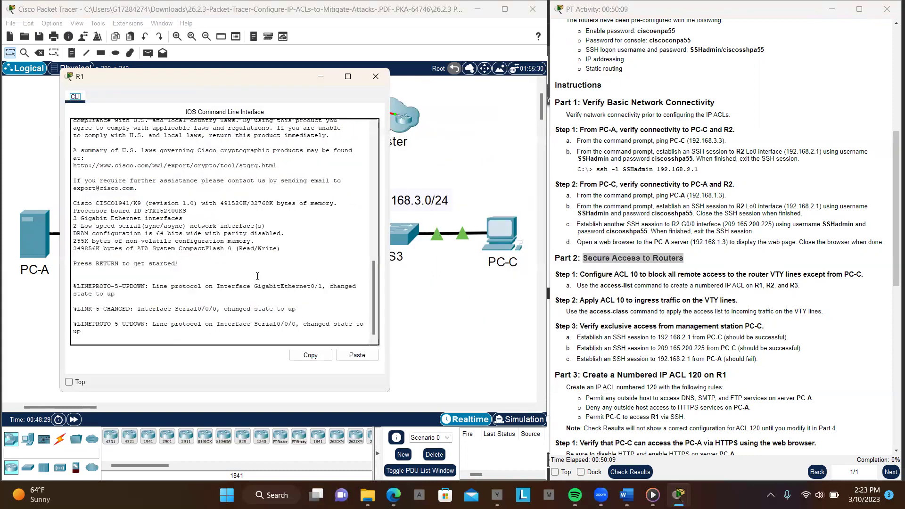
click(249, 340)
key(Return)
key(Return)
key(Return)
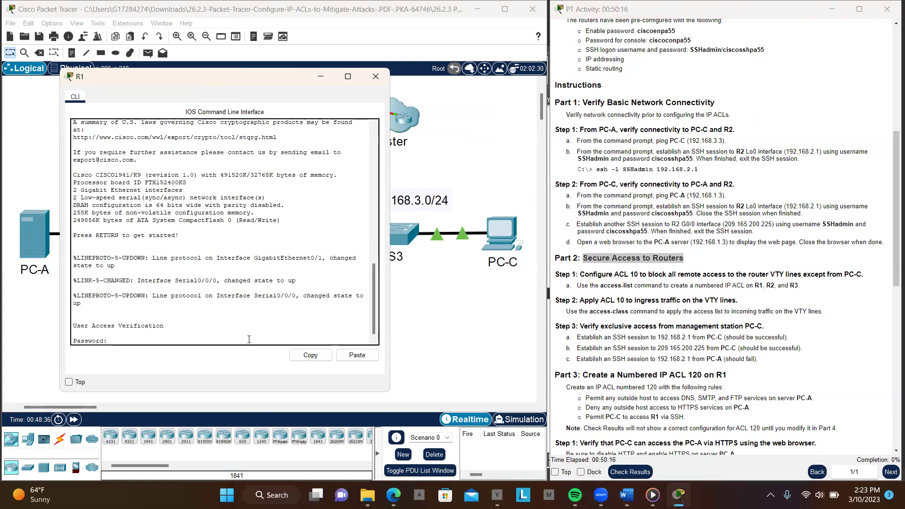
key(Return)
key(Return)
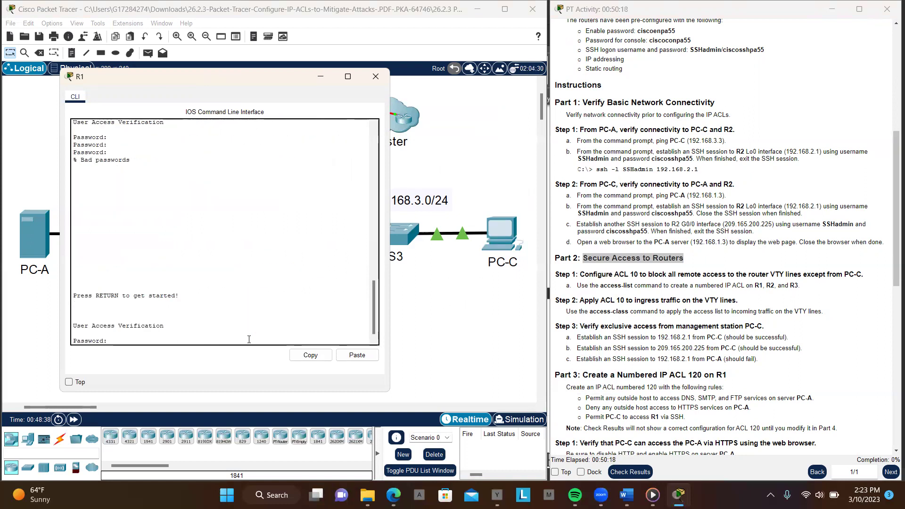
scroll(643, 274, up, 5)
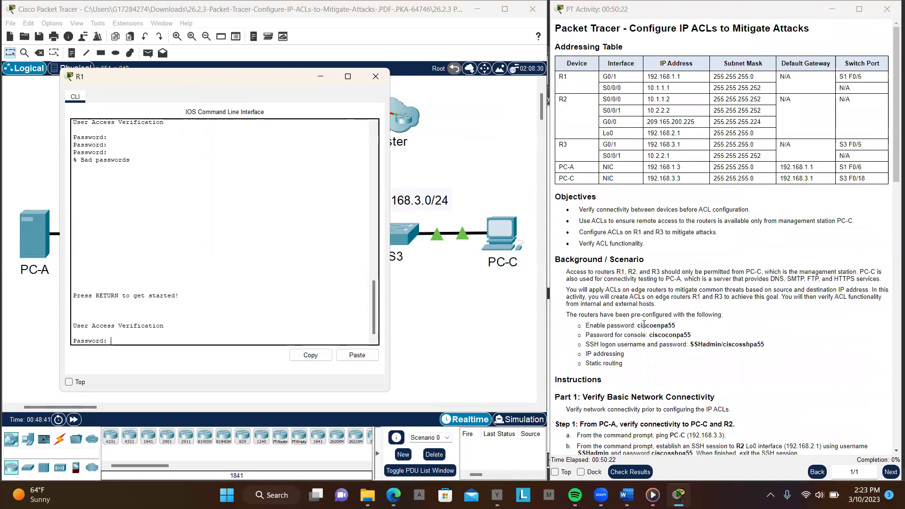
drag(639, 326, 678, 330)
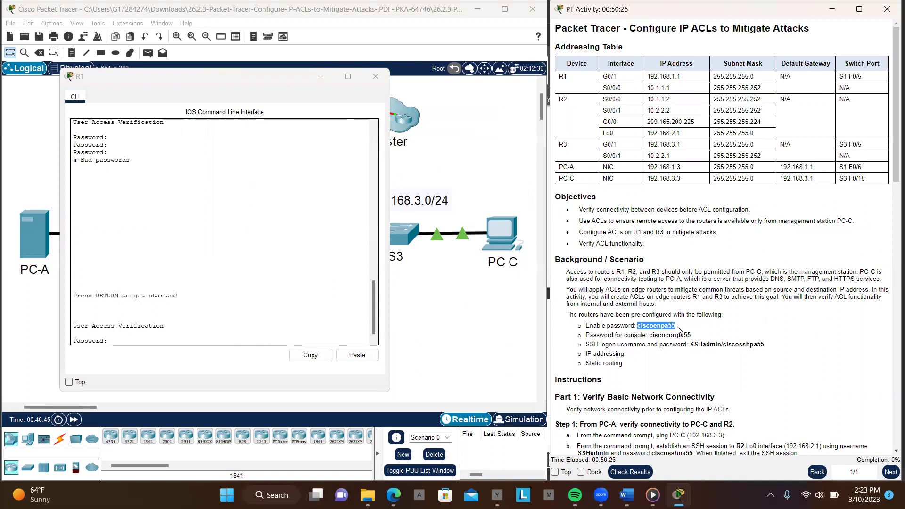
click(357, 355)
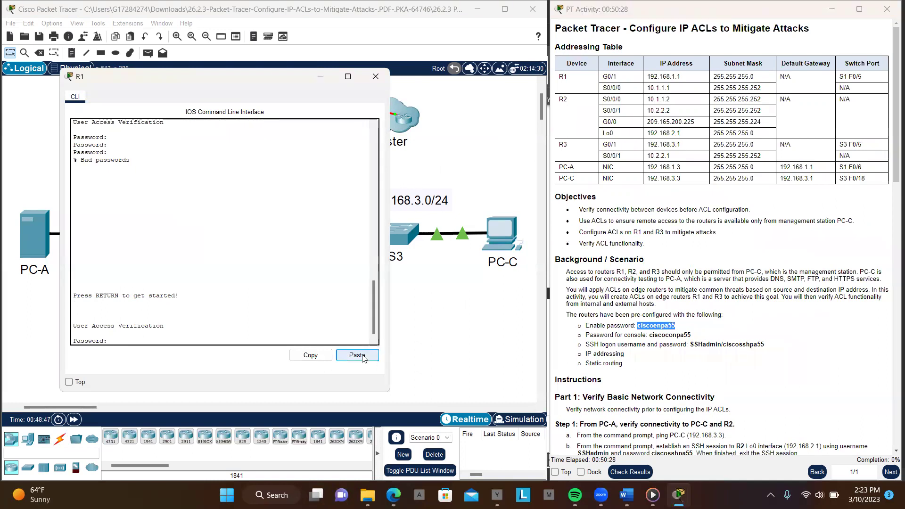
key(Return)
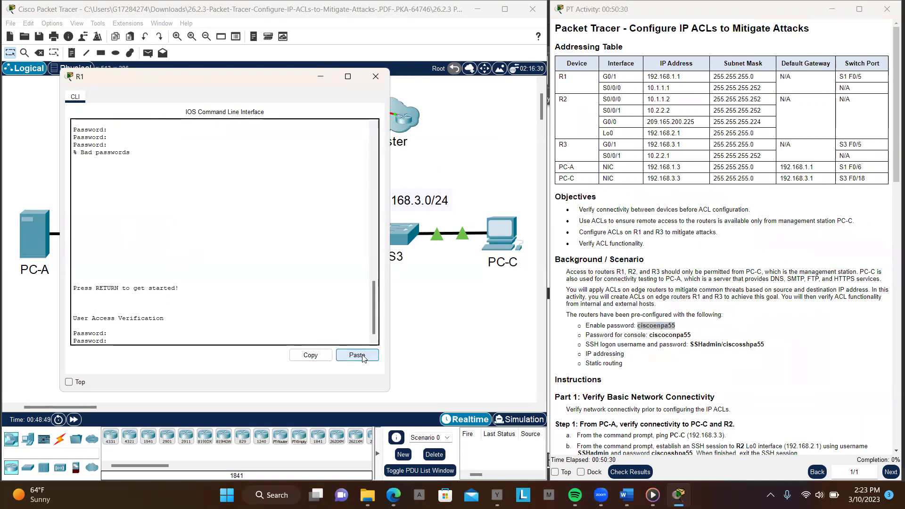
click(363, 358)
key(Return)
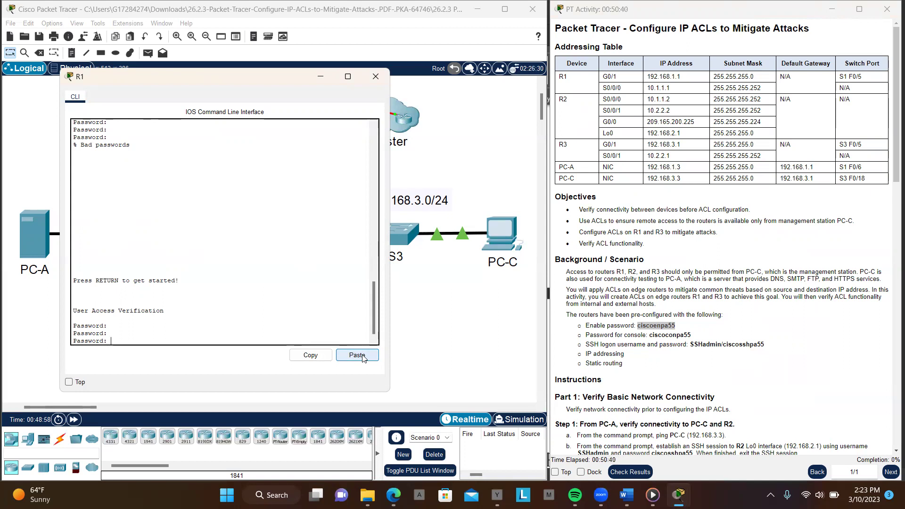
drag(649, 335, 691, 337)
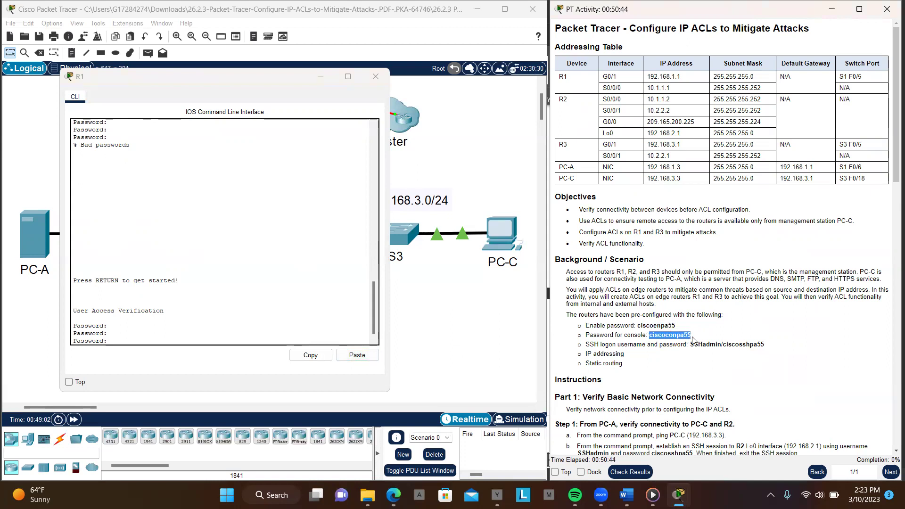
click(356, 355)
key(Return)
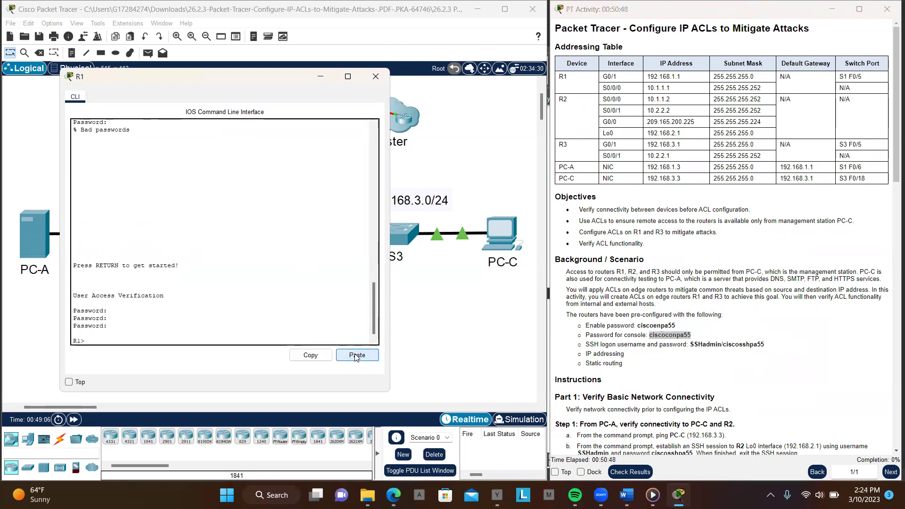
Enter privileged mode with en and the enable password from the instructions
text(en)
key(Return)
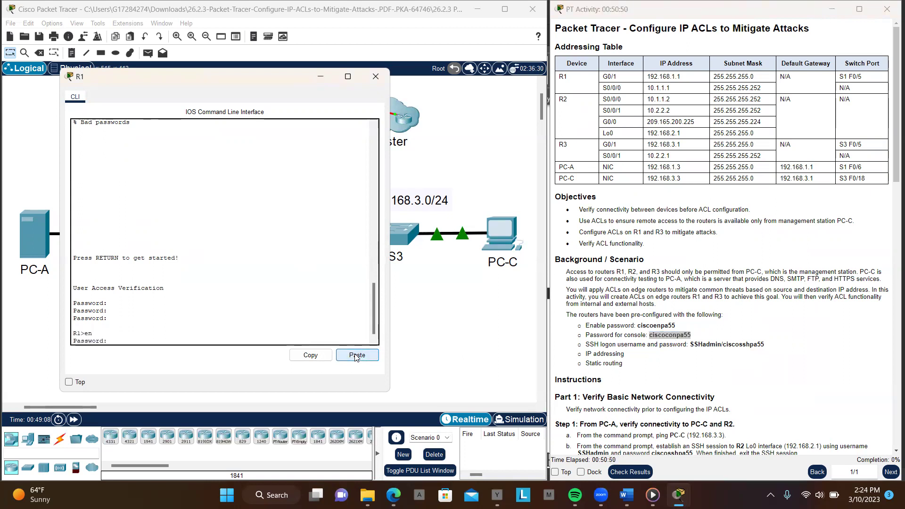
drag(638, 325, 677, 331)
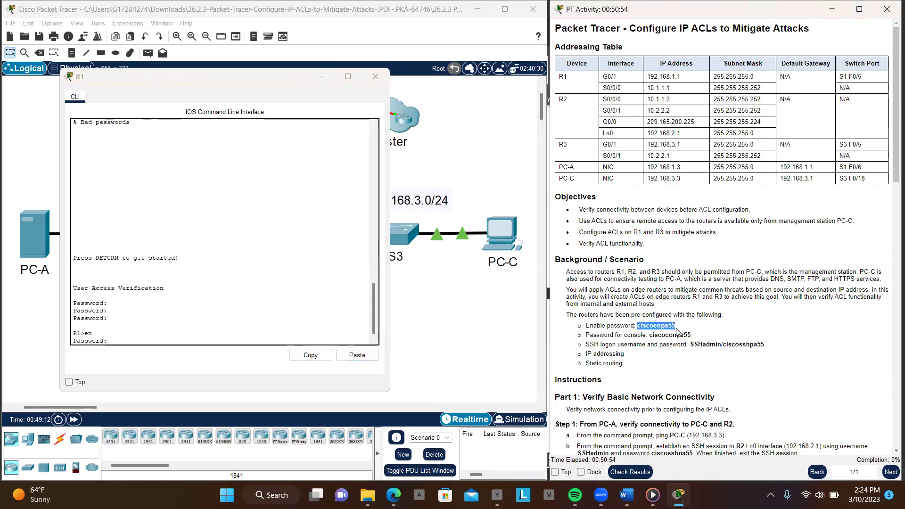
click(358, 355)
key(Return)
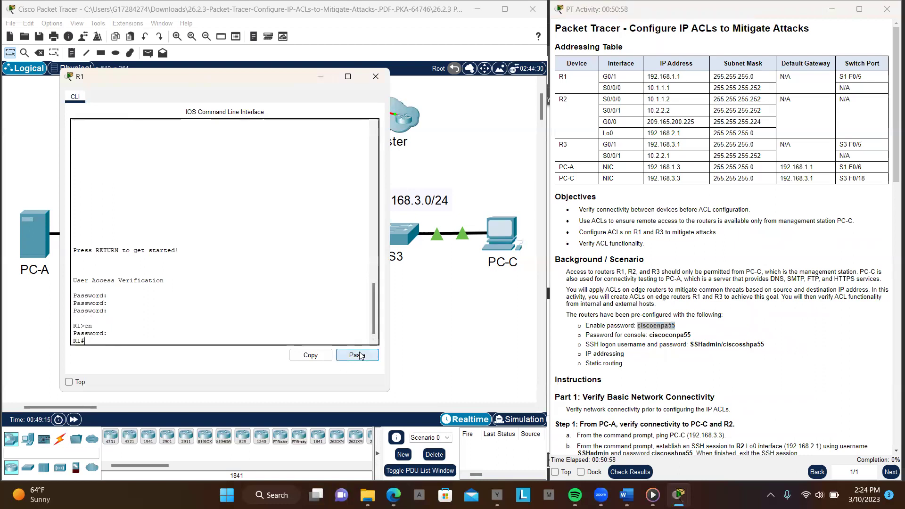
Enter global configuration mode on R1 with conf t
text(conf t)
key(Return)
key(Return)
key(Return)
key(Return)
key(Return)
key(Return)
key(Return)
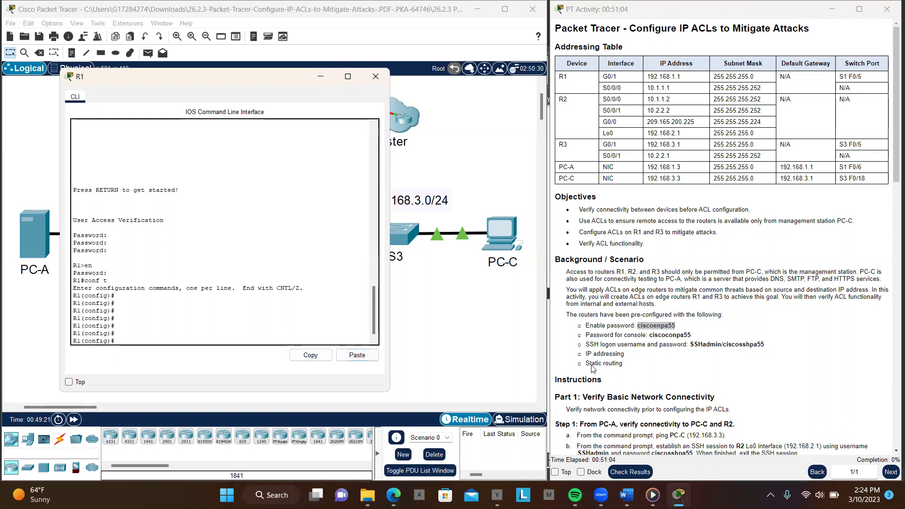
scroll(634, 348, down, 3)
scroll(634, 347, down, 4)
scroll(634, 347, down, 1)
scroll(634, 347, up, 1)
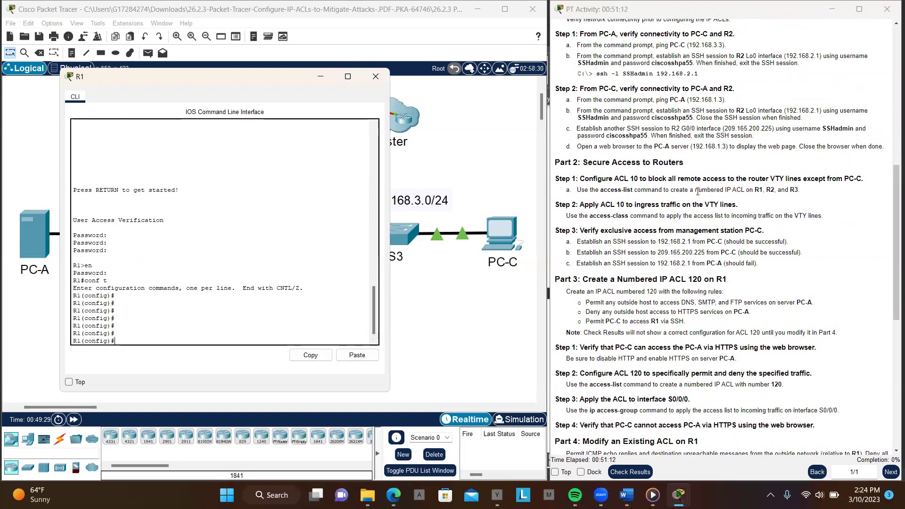
Enter access-list 10 permit host 192.168.3.3, pasting PC-C's address from the addressing table
text(cce)
key(Tab)
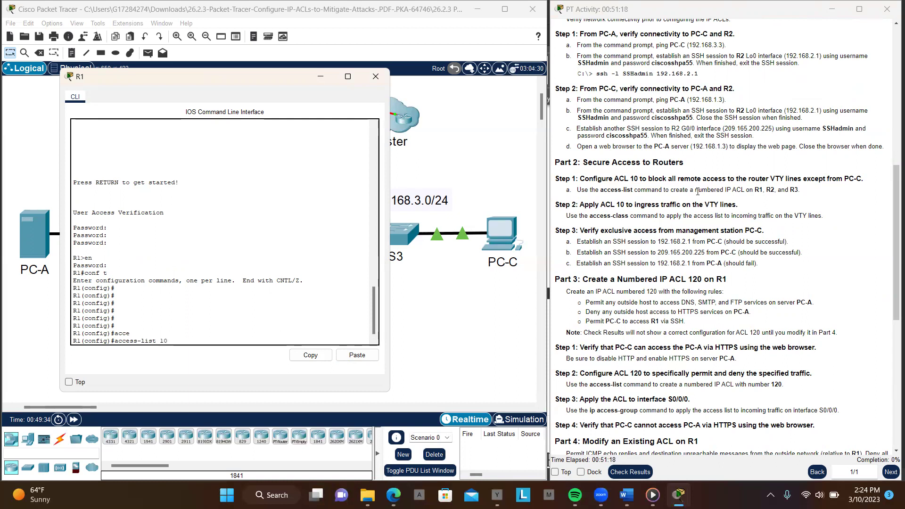
text(10 permit)
key(Tab)
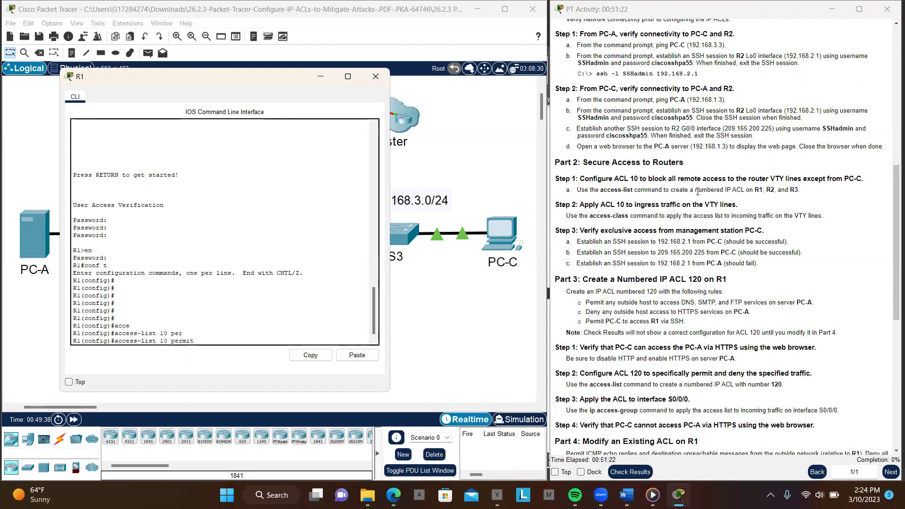
text(h)
key(Tab)
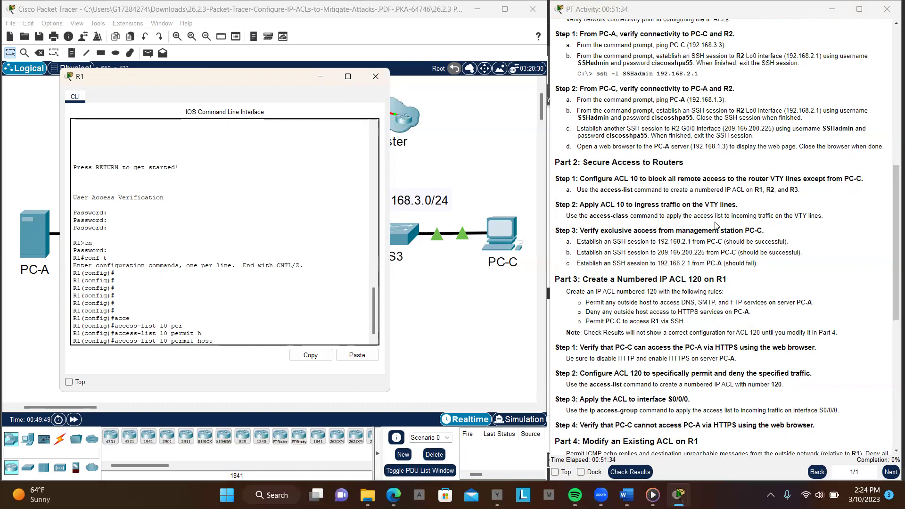
scroll(715, 225, up, 10)
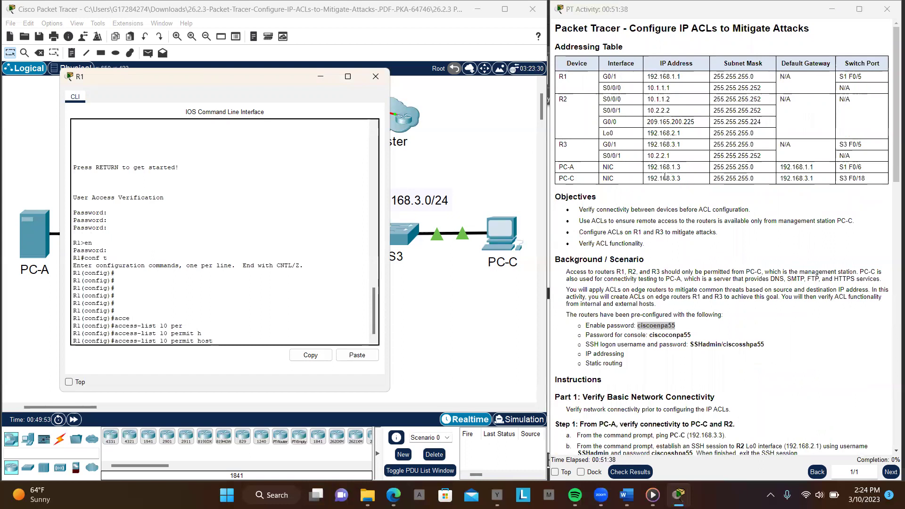
click(648, 178)
drag(648, 178, 681, 179)
key(ctrl+c)
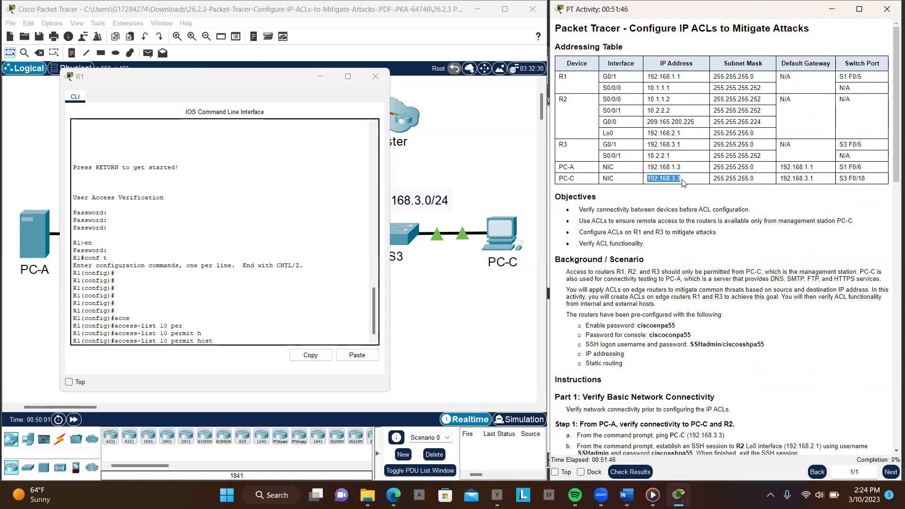
scroll(682, 183, down, 15)
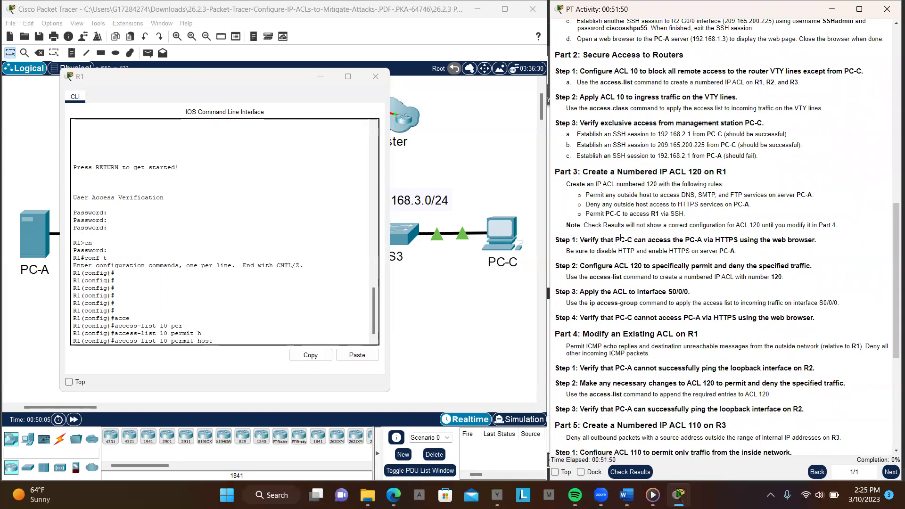
scroll(651, 237, up, 1)
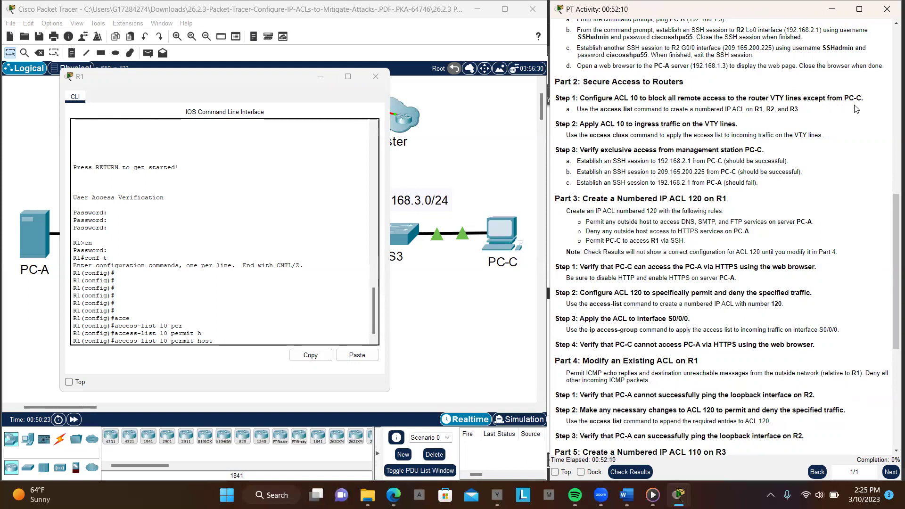
click(258, 337)
click(355, 358)
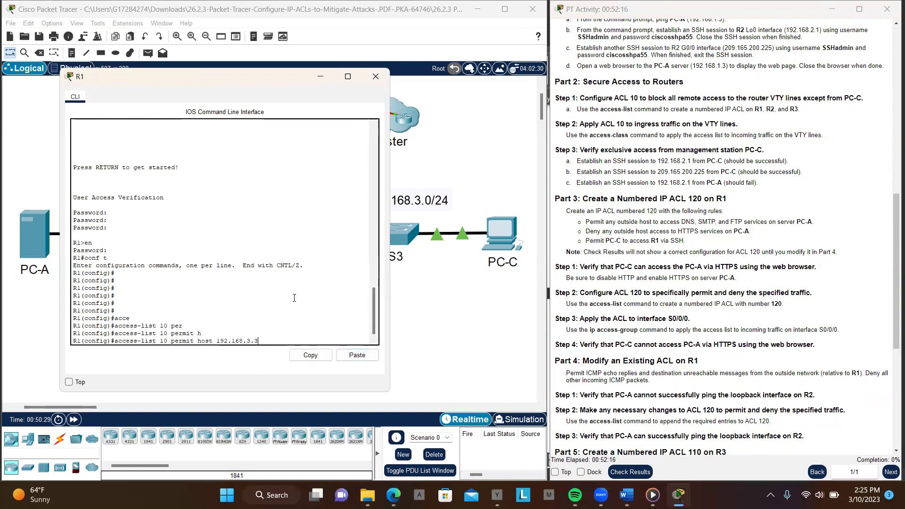
key(Return)
key(Return)
key(Return)
key(Return)
key(Return)
key(Return)
key(Return)
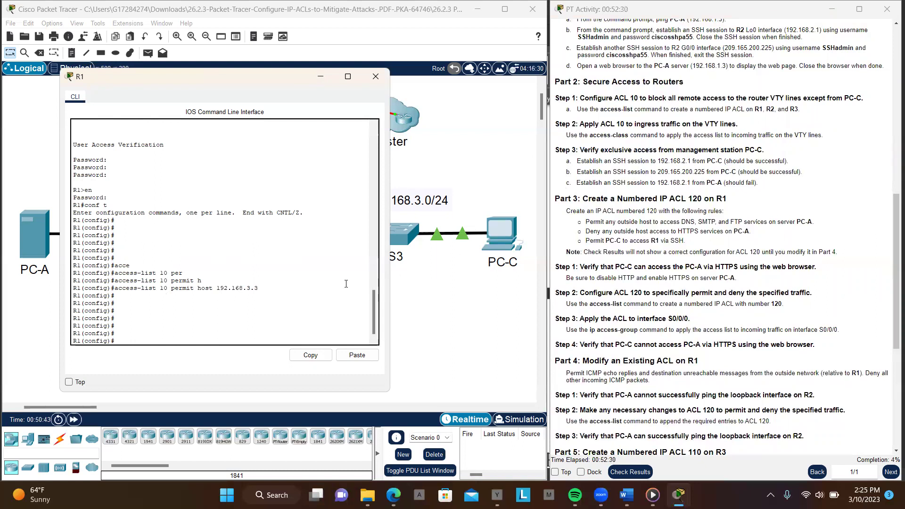
click(268, 322)
drag(730, 135, 777, 138)
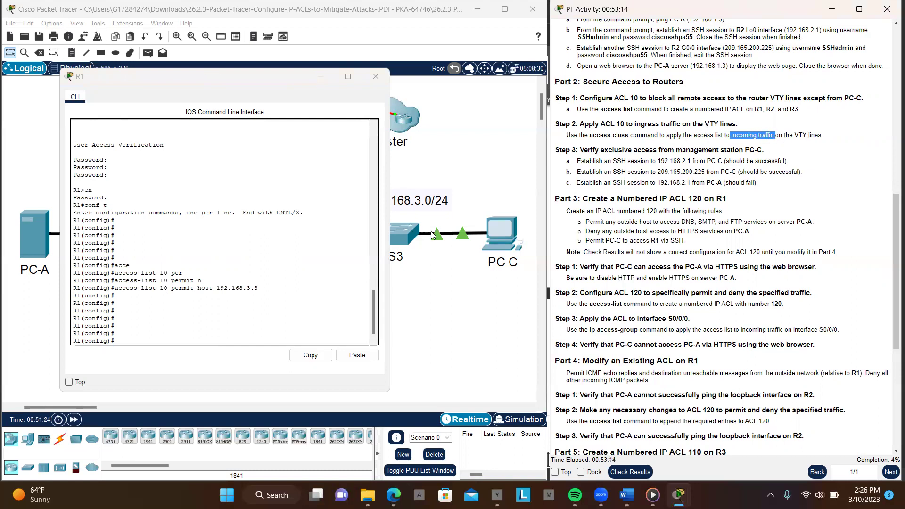
Enter configuration mode for R1's VTY lines 0 to 4
click(207, 337)
key(Return)
key(Return)
key(Return)
key(Return)
key(Return)
key(Return)
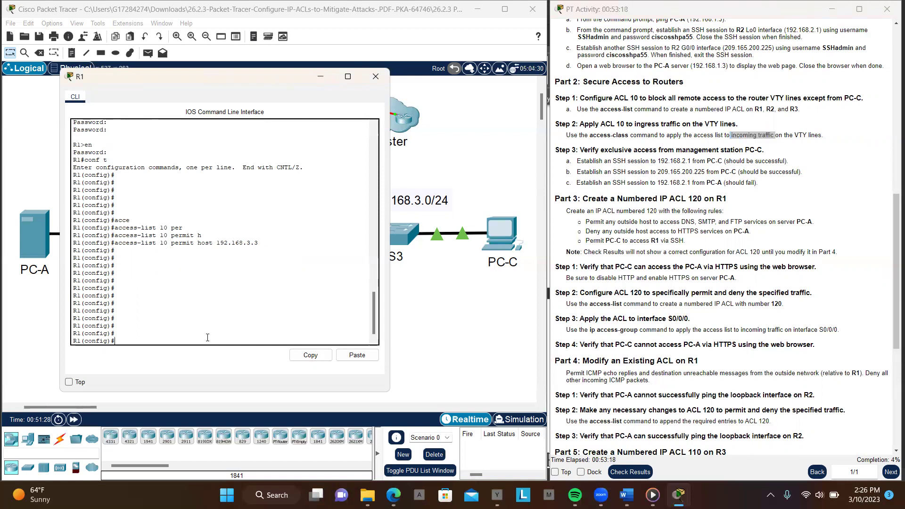
text(lin)
key(Tab)
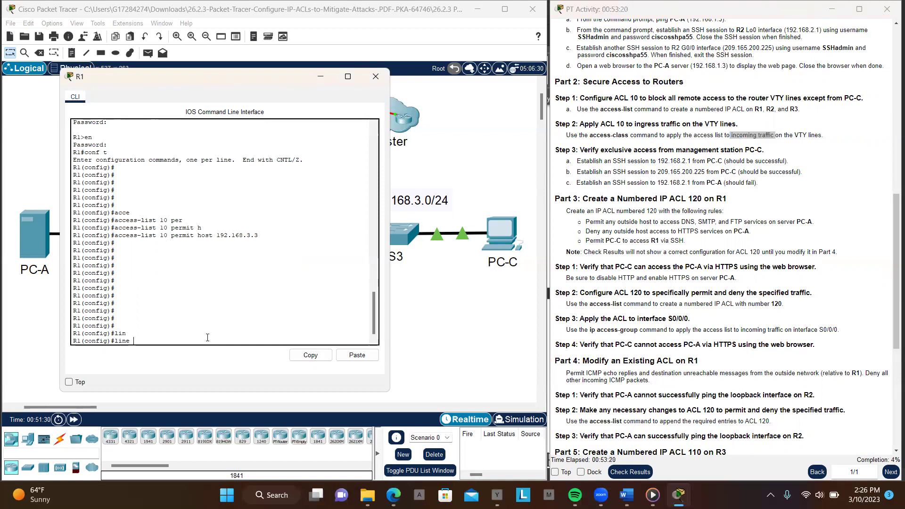
text(v)
key(Tab)
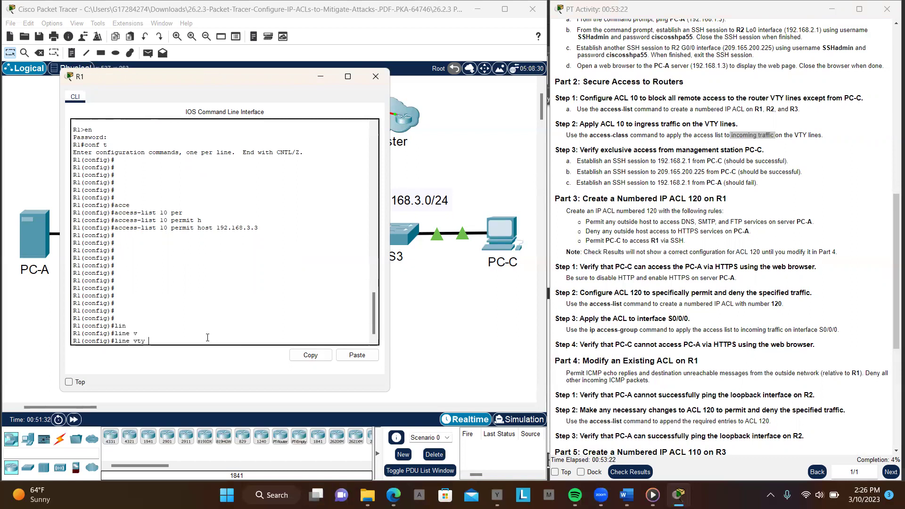
text(0 4)
key(Return)
key(Return)
key(Return)
key(Return)
key(Return)
key(Return)
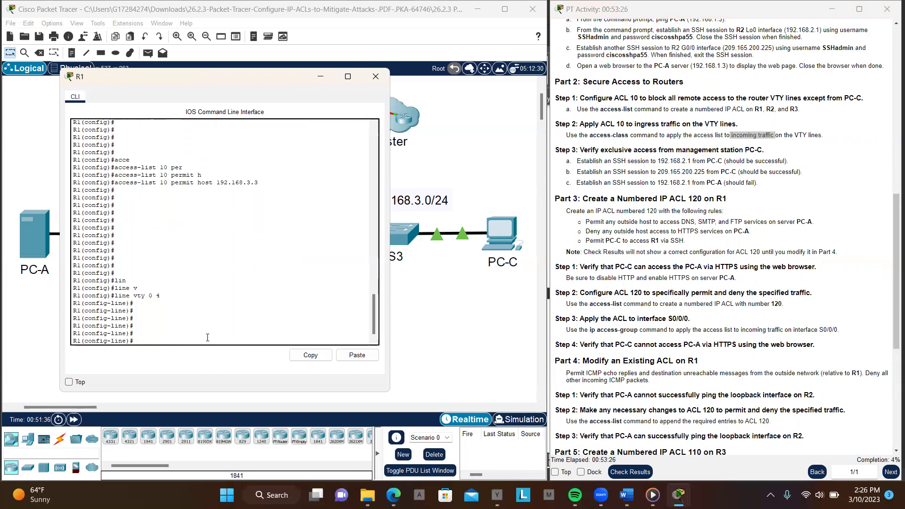
Apply access list 10 inbound on the VTY lines with access-class 10 in
text(acc)
key(Tab)
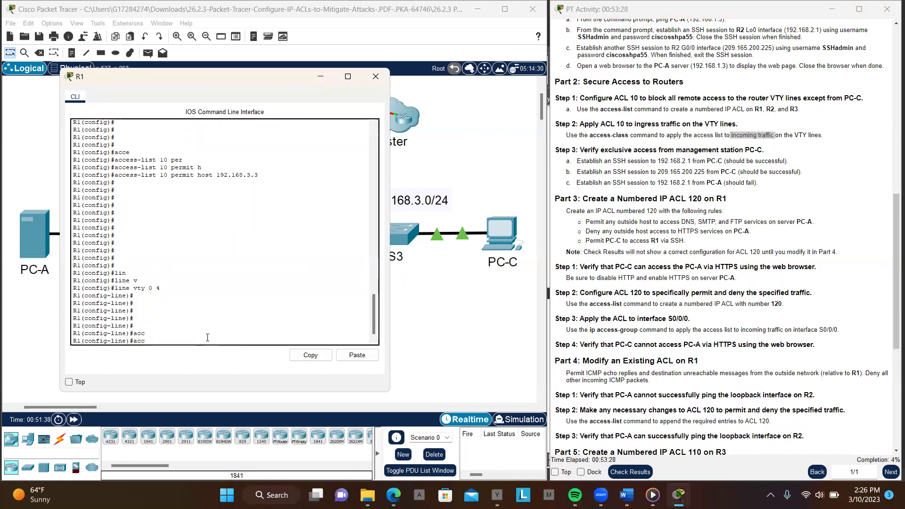
text(e)
key(Tab)
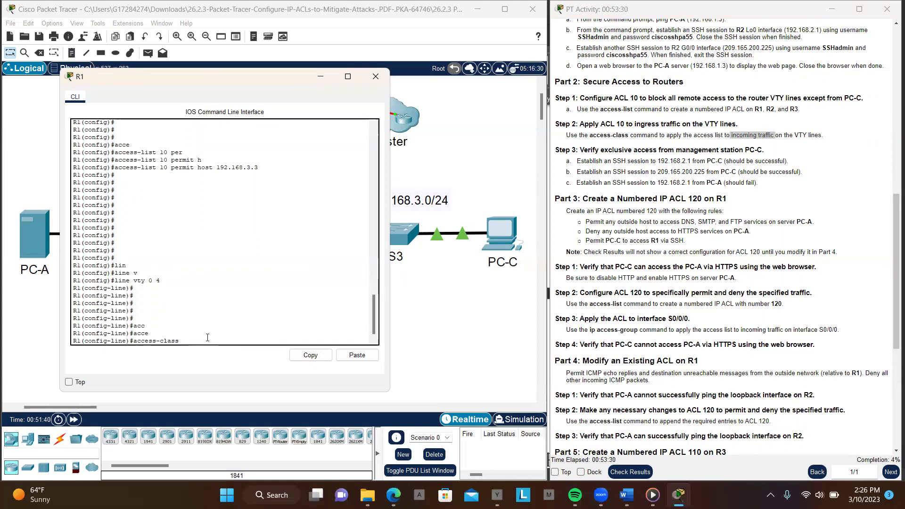
text(10 in)
key(Tab)
key(Return)
key(Return)
key(Return)
key(Return)
key(Return)
key(Return)
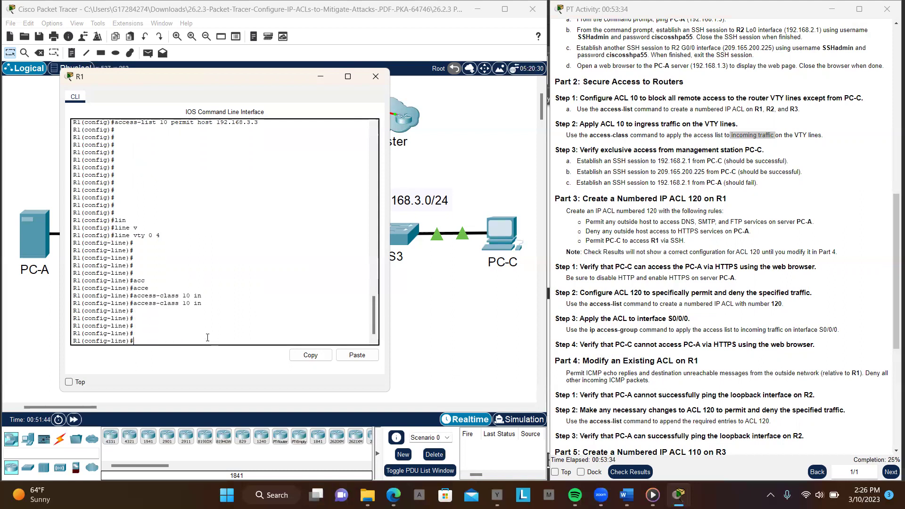
Begin typing an access-list 120 permit entry at R1's config prompt
text(a)
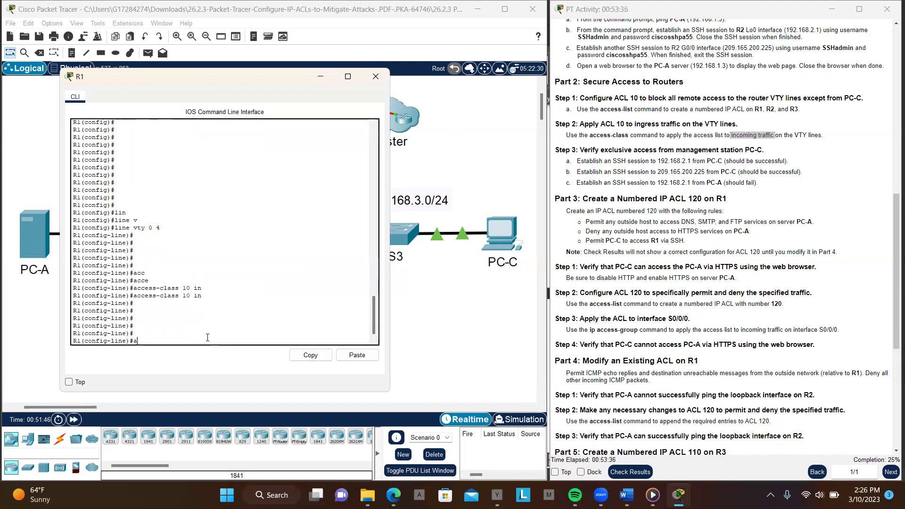
text(ccc)
key(Tab)
key(BackSpace)
text(e)
key(Tab)
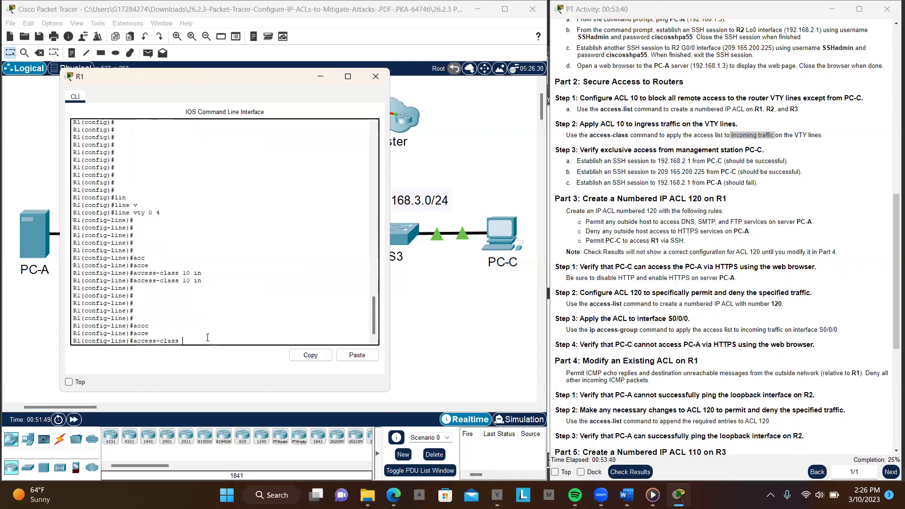
key(BackSpace)
key(BackSpace)
key(BackSpace)
key(BackSpace)
key(BackSpace)
key(BackSpace)
text(li)
key(Tab)
text(st)
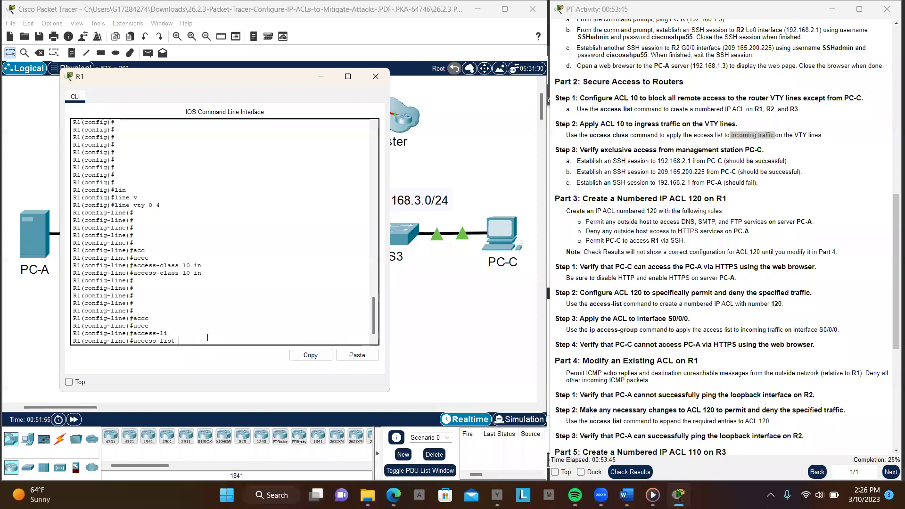
text( 120 pr)
key(Tab)
key(BackSpace)
Continue the ACL 120 entry as permit udp any host 192.1681.1.3
key(Tab)
text(er)
key(Tab)
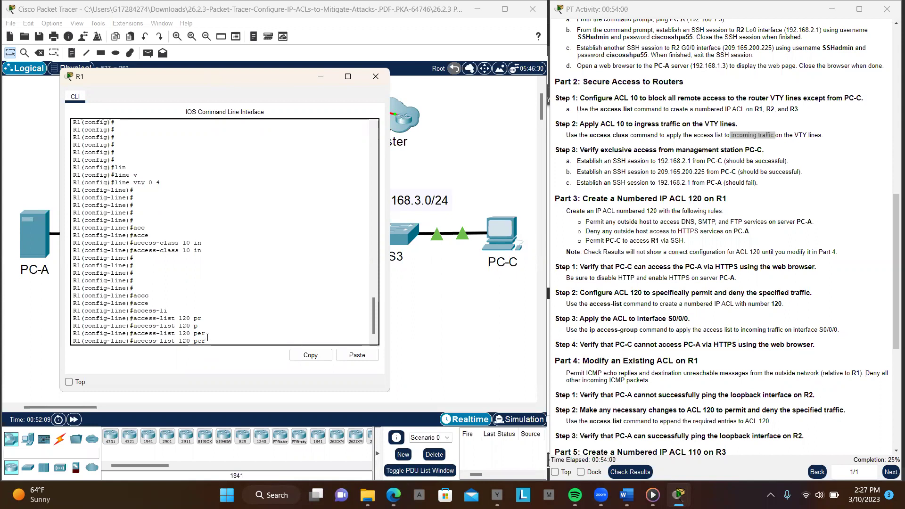
text(mit udp any host 192.168)
text(1)
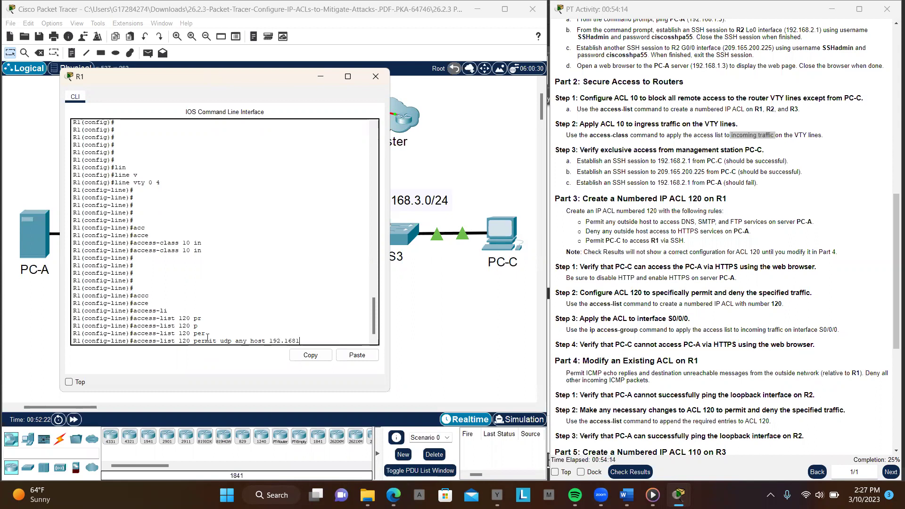
text(.1.3)
key(Tab)
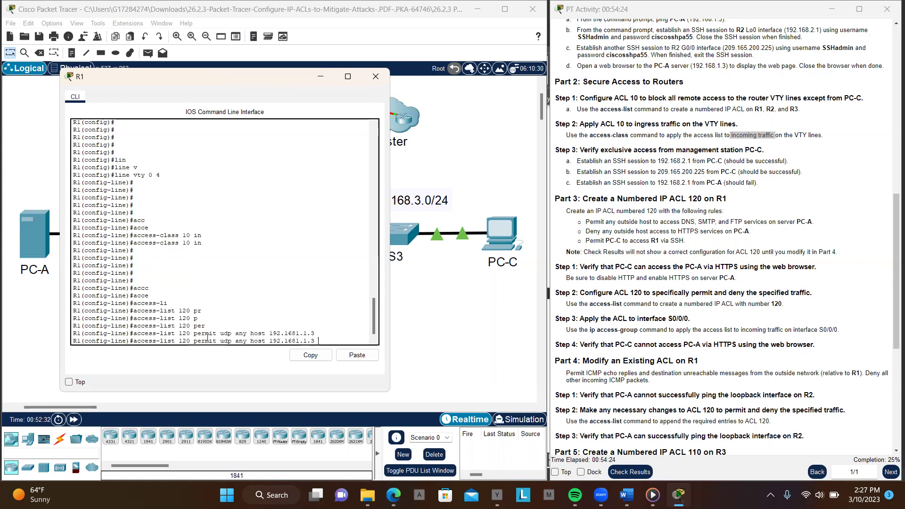
key(BackSpace)
Finish the entry with eq domain and submit it; R1 rejects it as invalid input
text(eq)
key(BackSpace)
key(BackSpace)
text(q)
key(BackSpace)
text(eq domain)
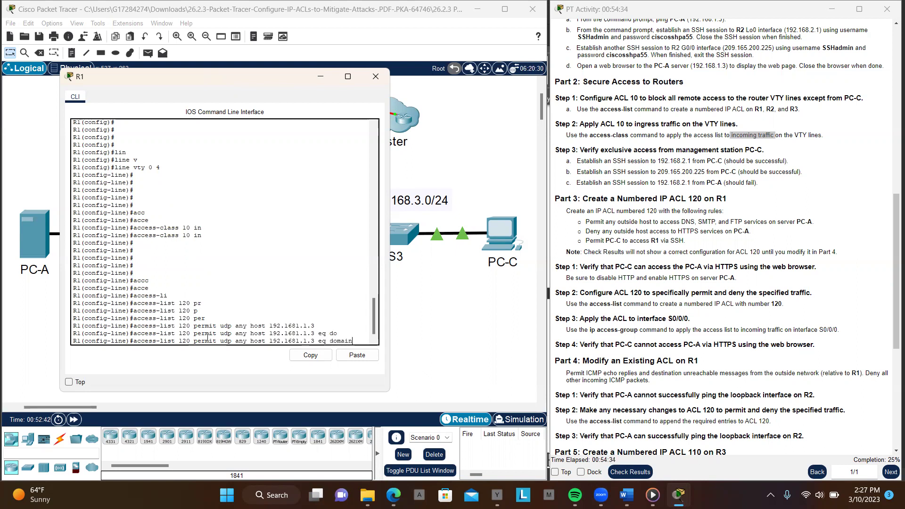
key(Return)
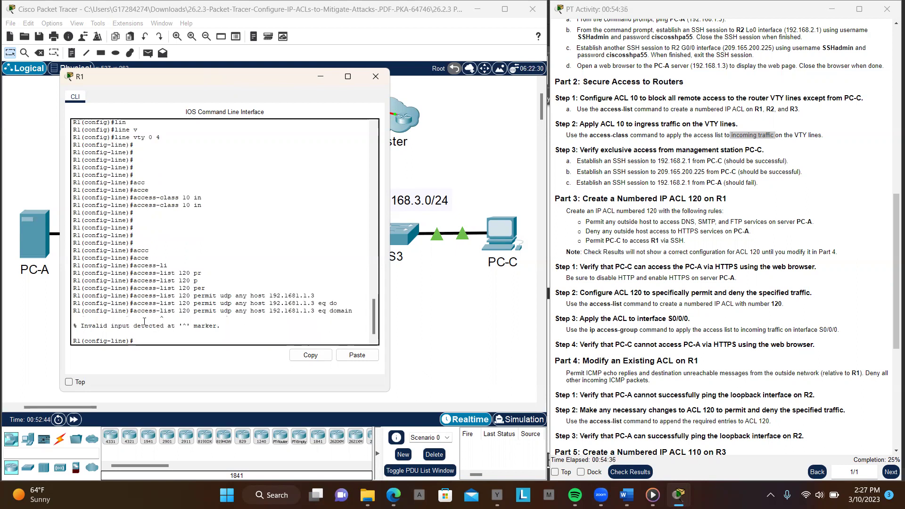
Select the rejected command text, drop back to R1#, and type conf t
drag(135, 312, 357, 313)
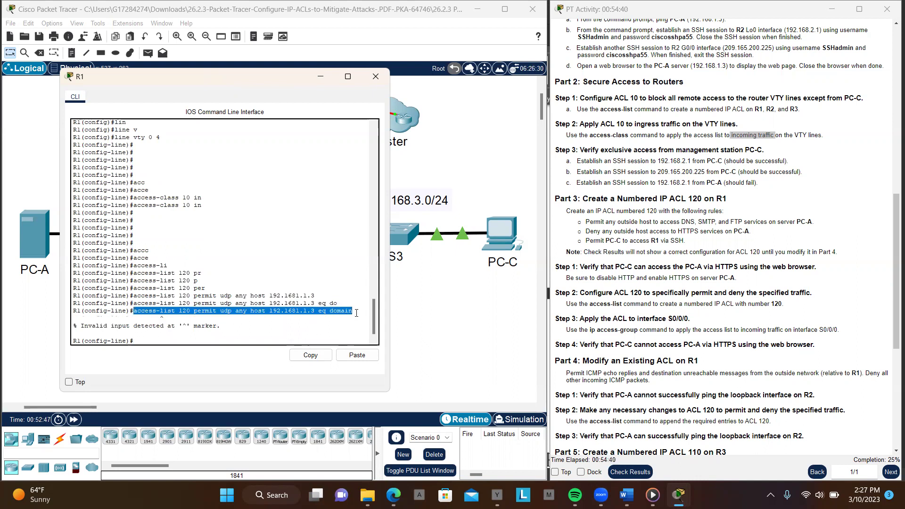
key(ctrl+c)
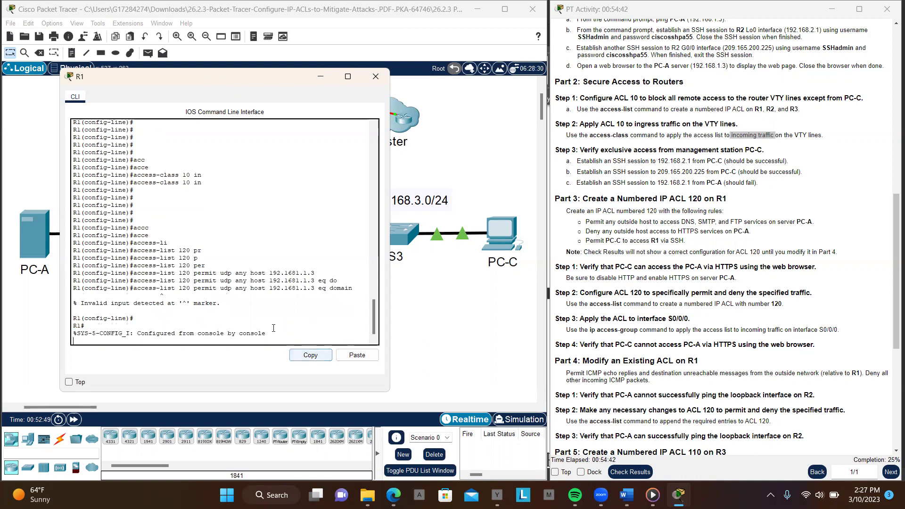
key(Return)
key(Return)
key(Return)
key(Return)
key(Return)
key(Return)
key(Return)
key(Return)
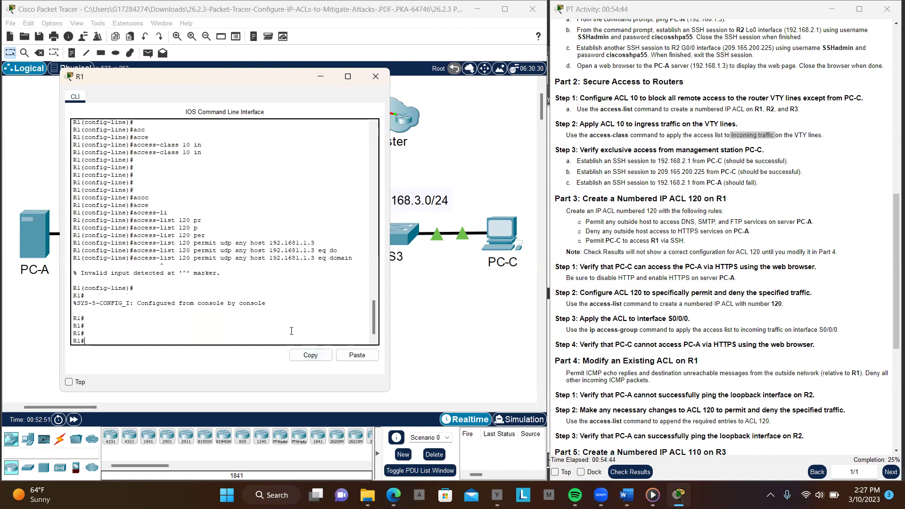
text(conf t)
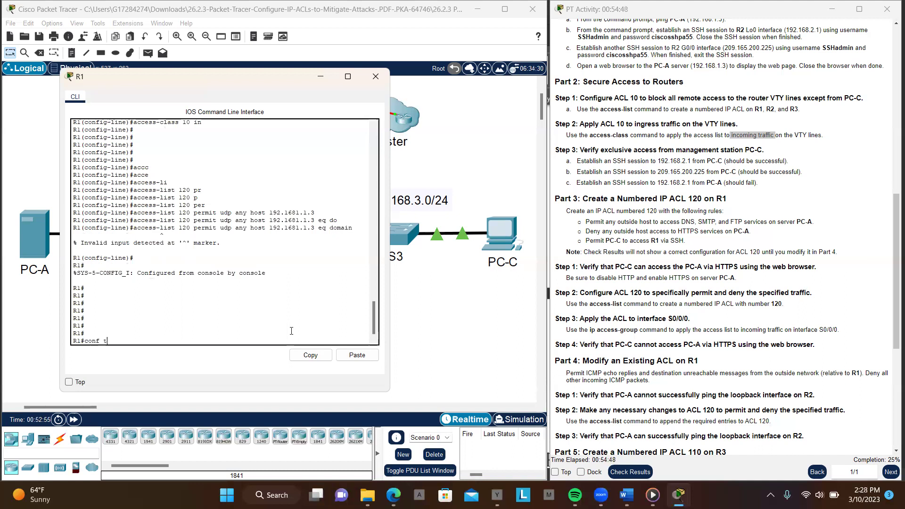
Re-enter global configuration and paste the copied access-list 120 DNS line, which is rejected again
key(Return)
key(Return)
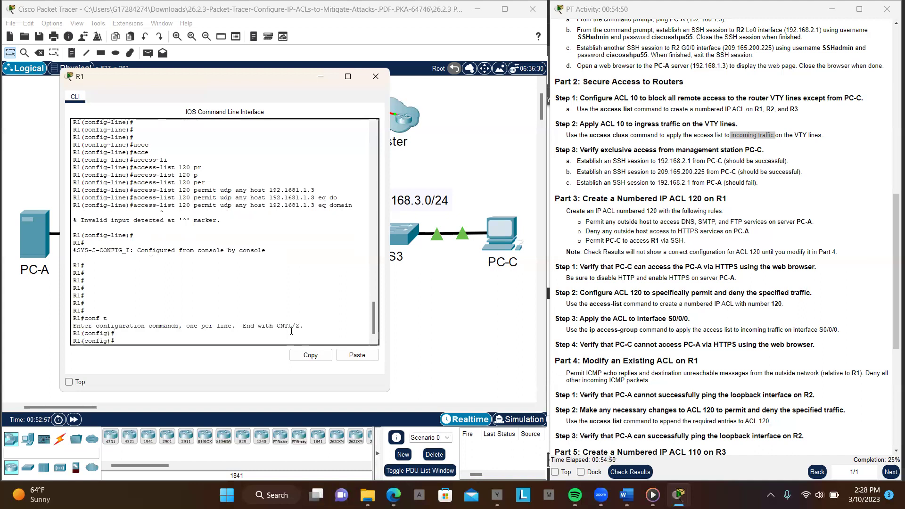
click(348, 357)
drag(133, 206, 351, 206)
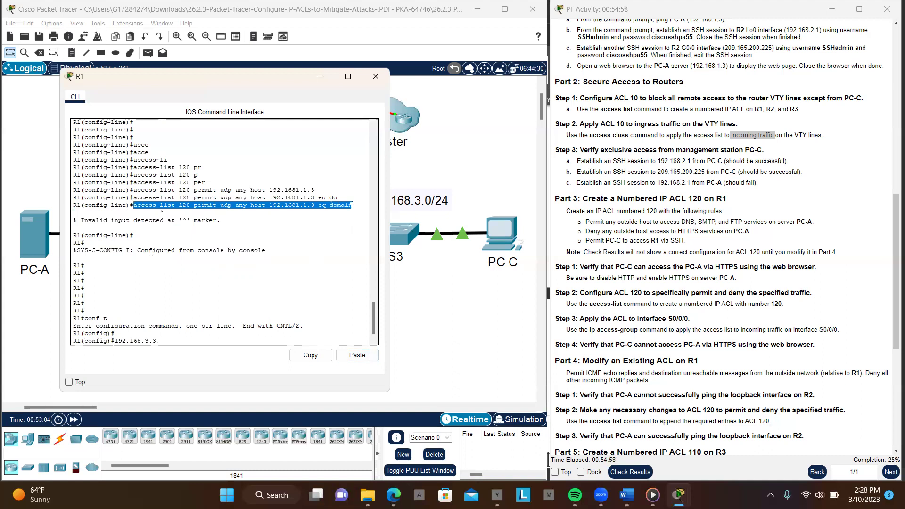
click(311, 356)
click(310, 341)
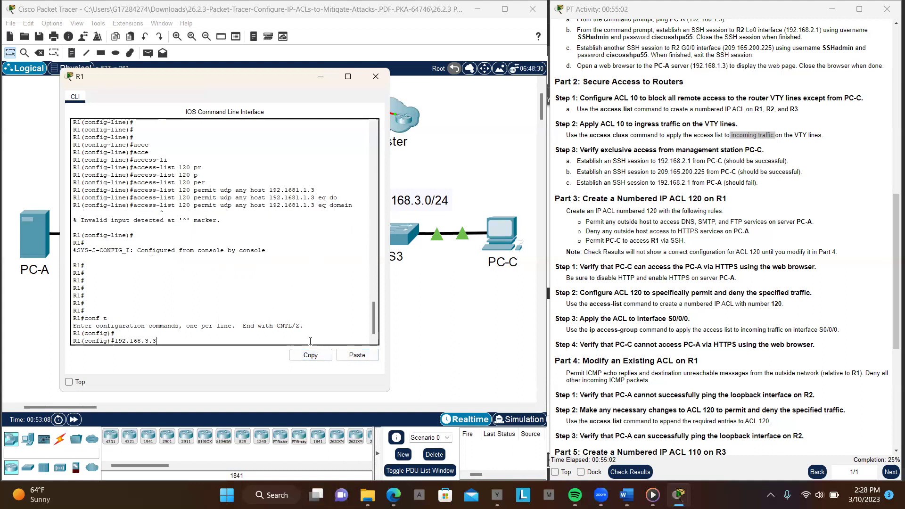
key(BackSpace)
key(BackSpace)
key(BackSpace)
key(BackSpace)
key(BackSpace)
key(BackSpace)
key(BackSpace)
key(BackSpace)
key(BackSpace)
key(BackSpace)
key(BackSpace)
click(361, 356)
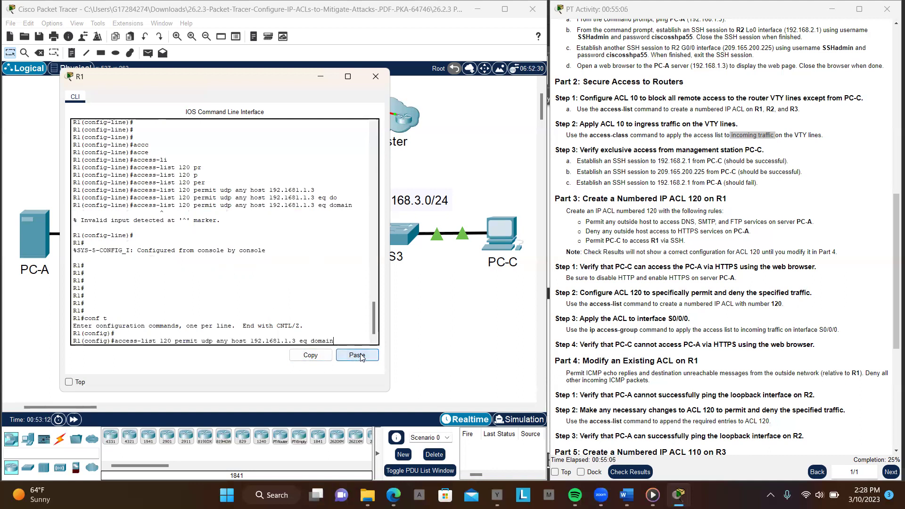
key(Return)
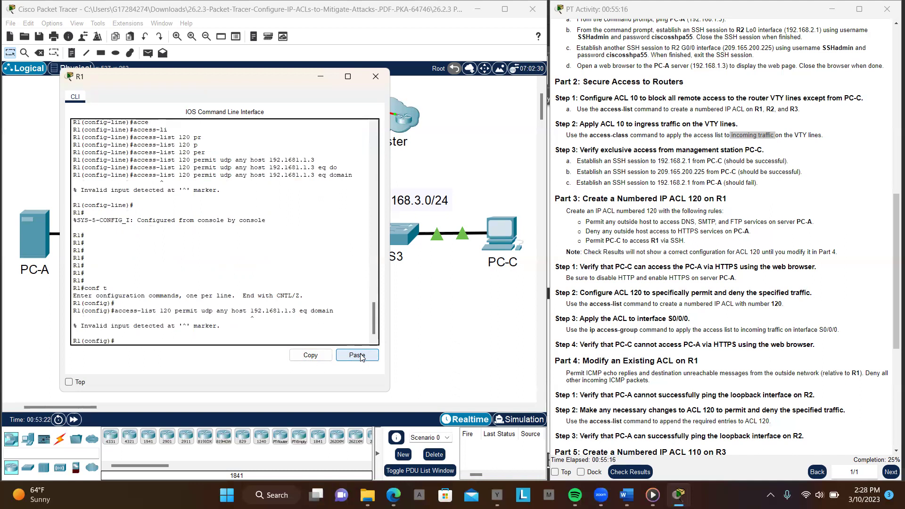
scroll(205, 265, up, 2)
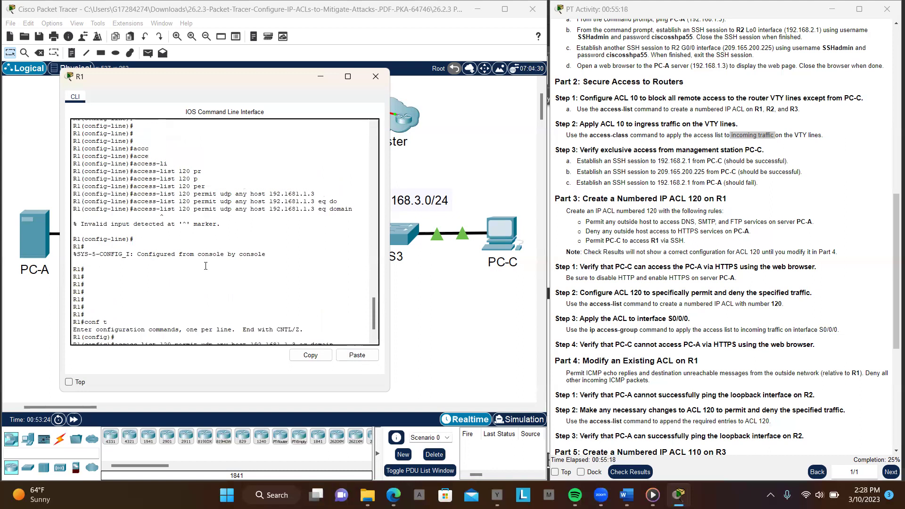
scroll(205, 265, up, 4)
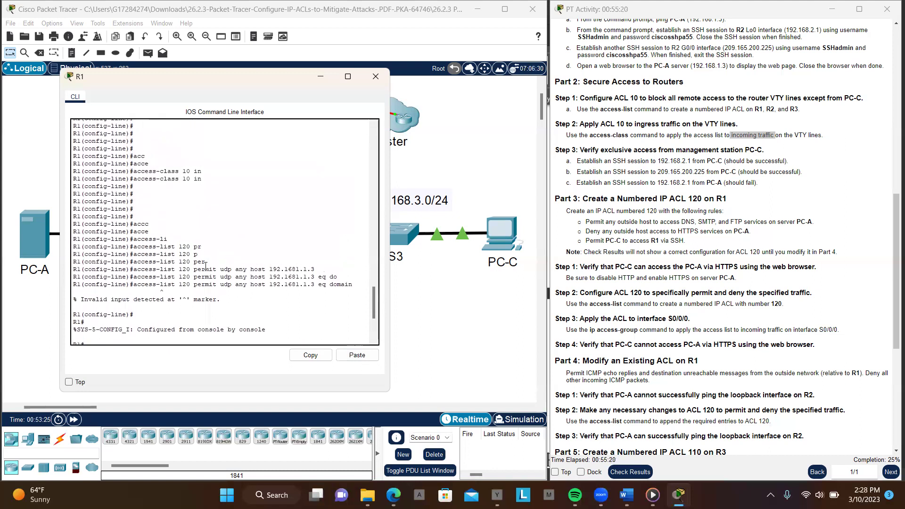
scroll(205, 266, up, 2)
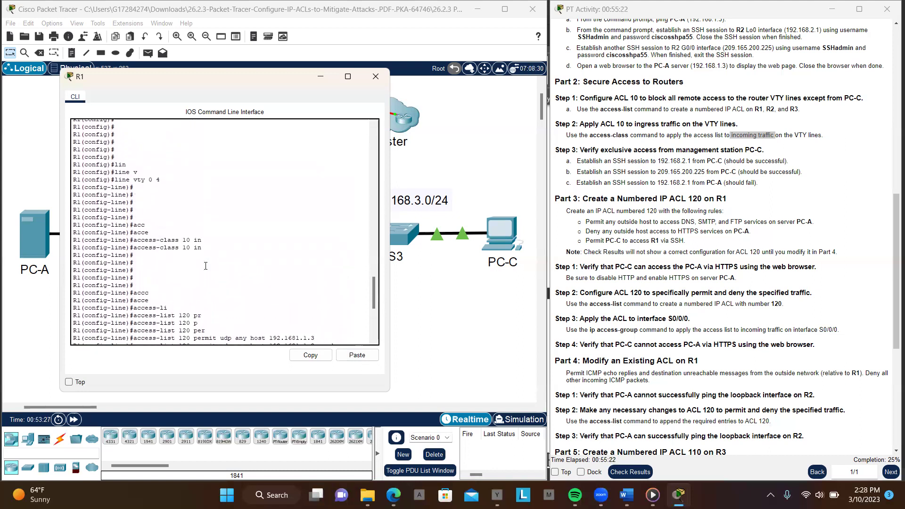
scroll(205, 265, up, 1)
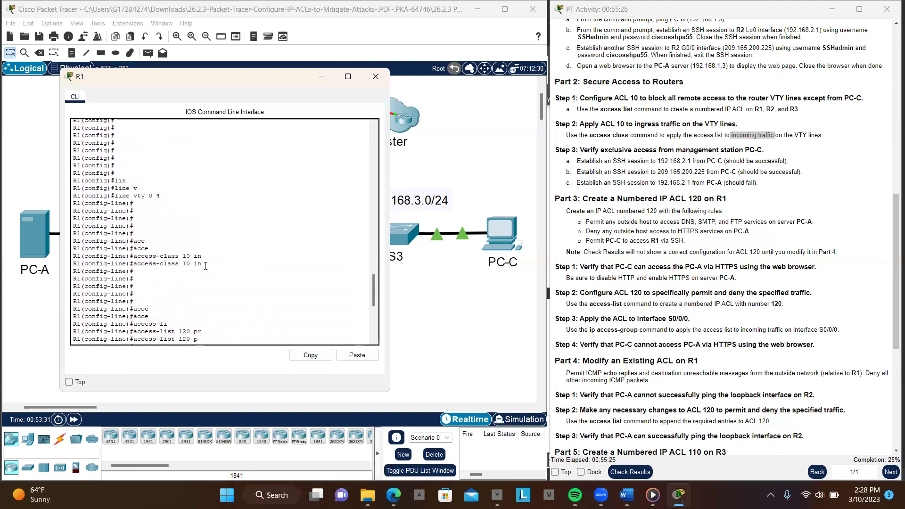
scroll(205, 265, down, 5)
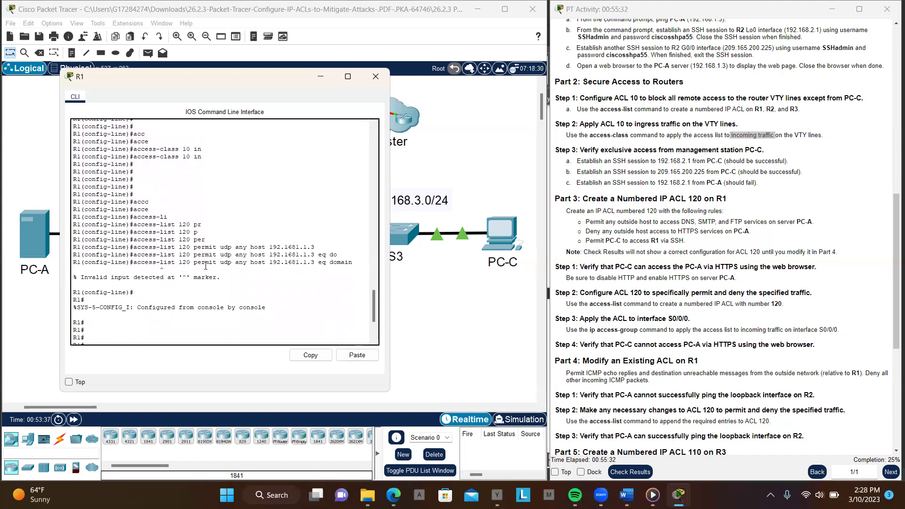
scroll(206, 265, up, 7)
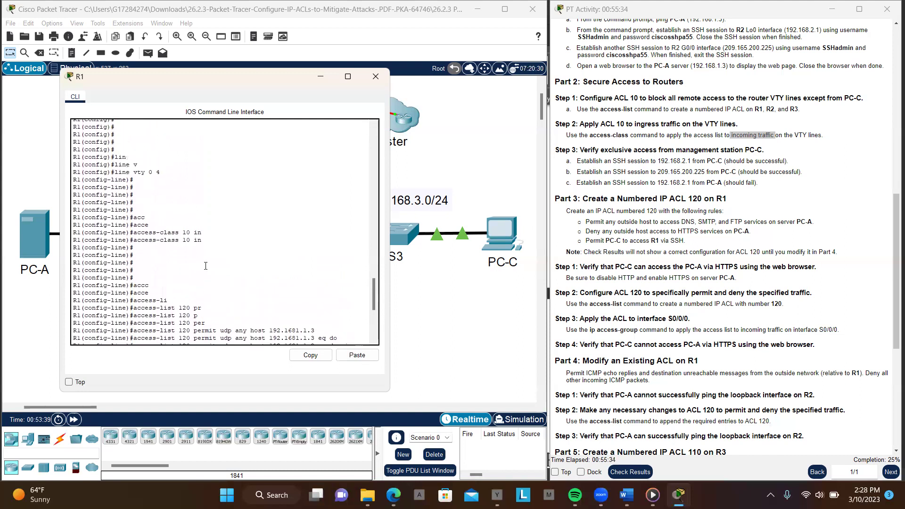
scroll(205, 266, up, 2)
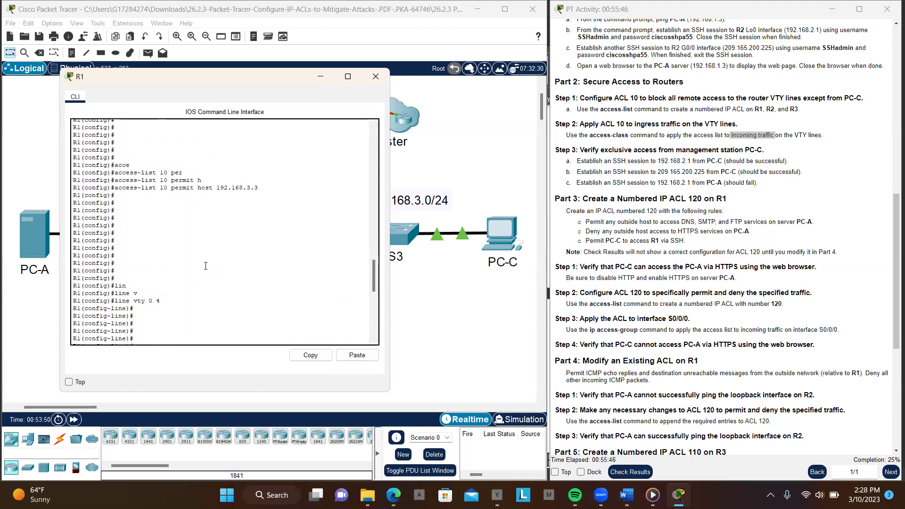
key(Tab)
text(e)
key(Tab)
text(10 in)
key(Tab)
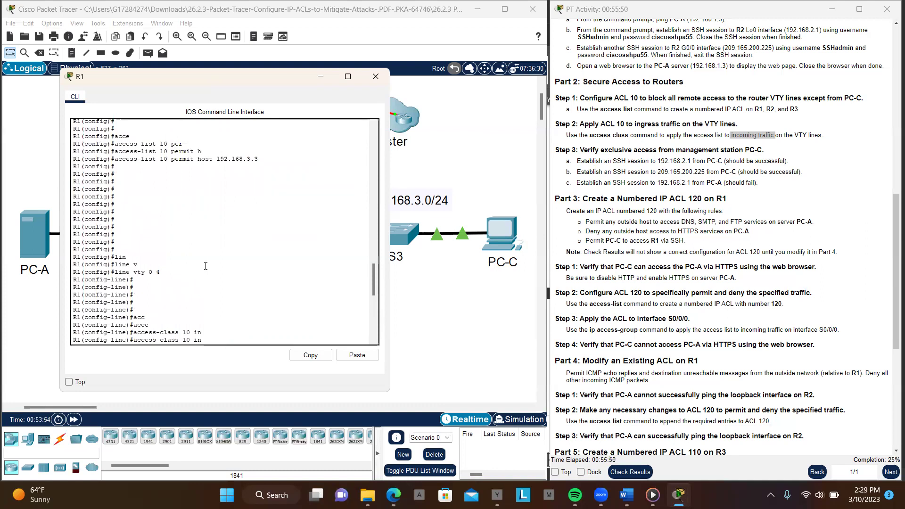
scroll(205, 266, down, 10)
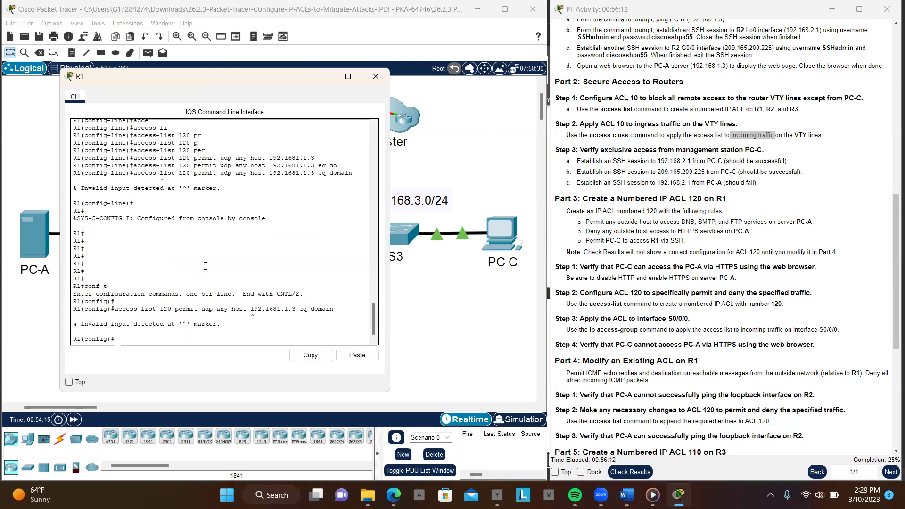
Type 'access-list 120 permit udp any host' on R1 and scroll the activity pane to the Addressing Table
text(cc)
key(Tab)
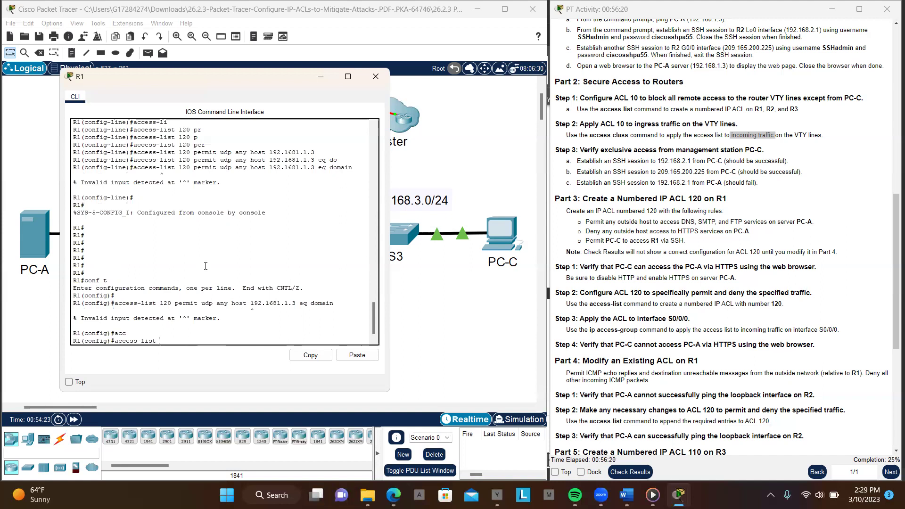
text(120 p)
key(Tab)
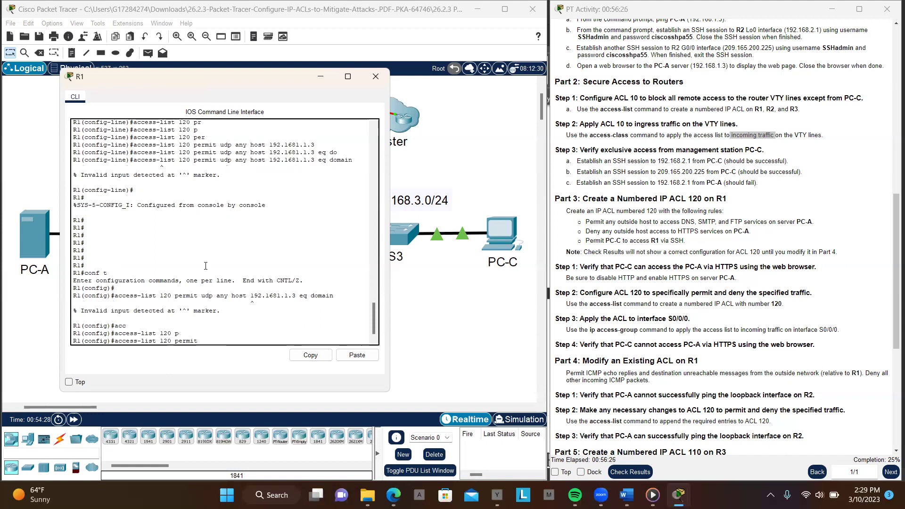
text(u)
key(Tab)
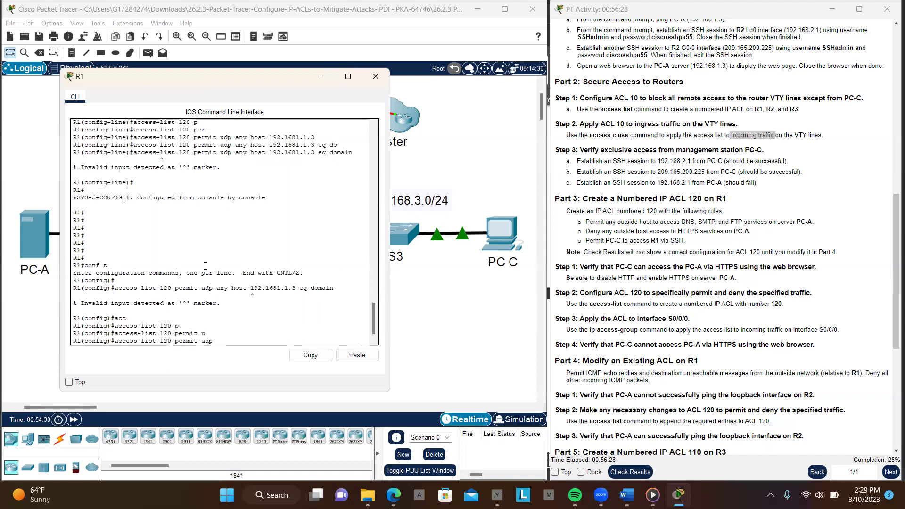
text(a)
key(Tab)
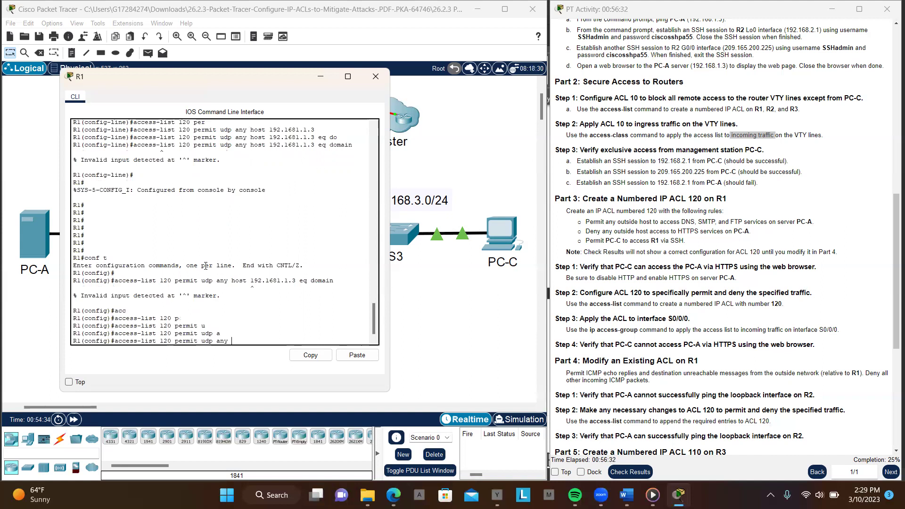
text(h)
key(Tab)
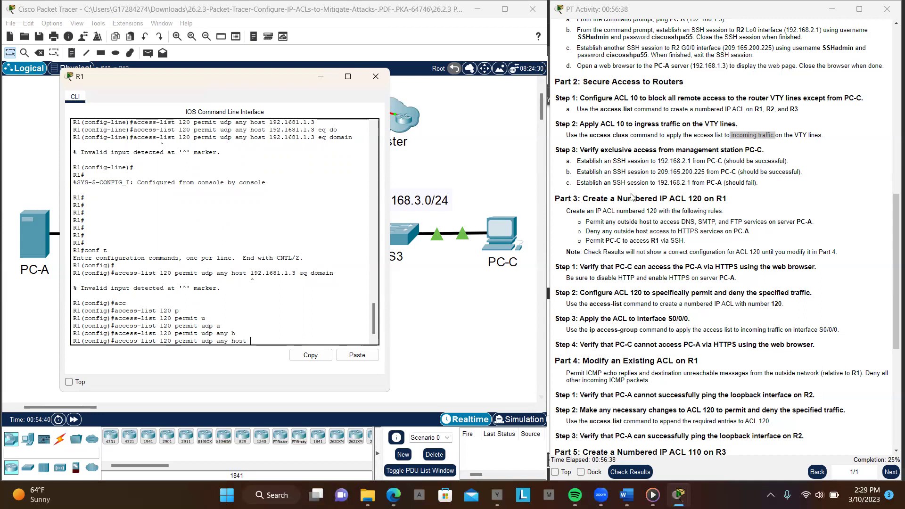
scroll(642, 197, up, 10)
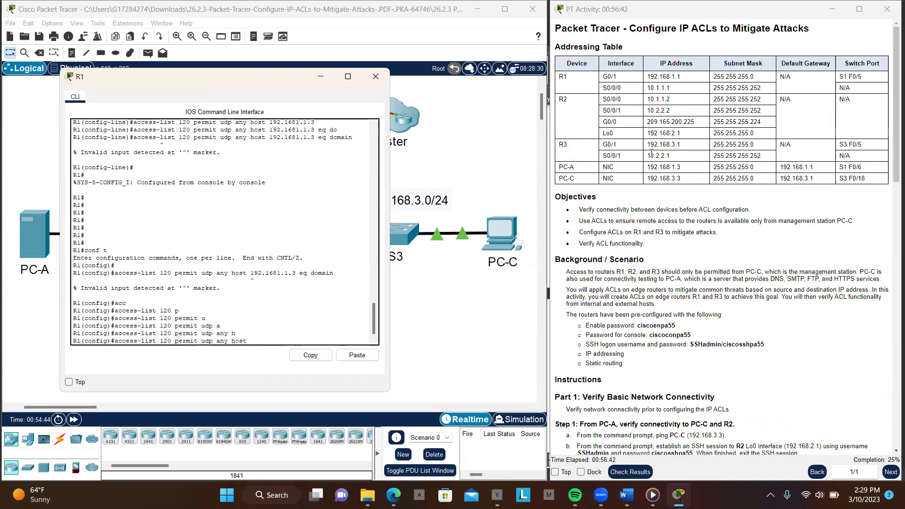
Paste PC-A's address 192.168.1.3 into the entry, finish with eq domain, and submit it
drag(648, 167, 689, 172)
key(ctrl+c)
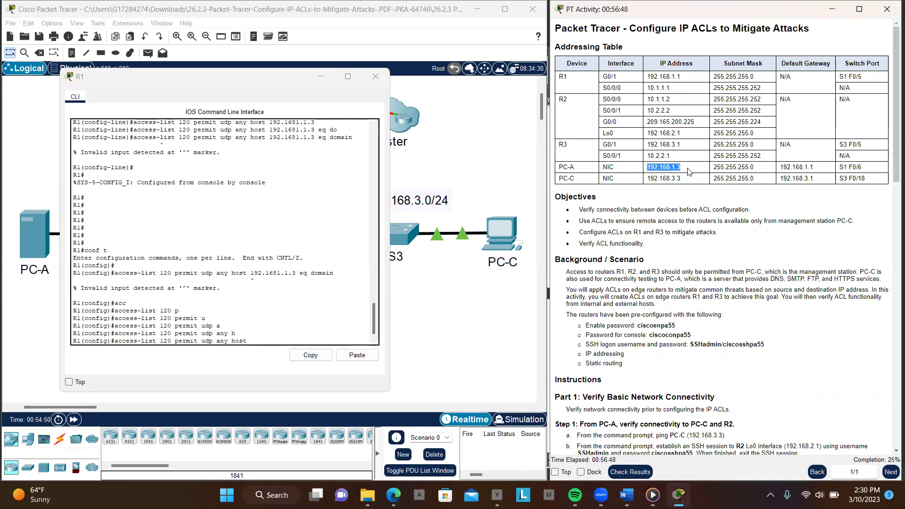
click(290, 335)
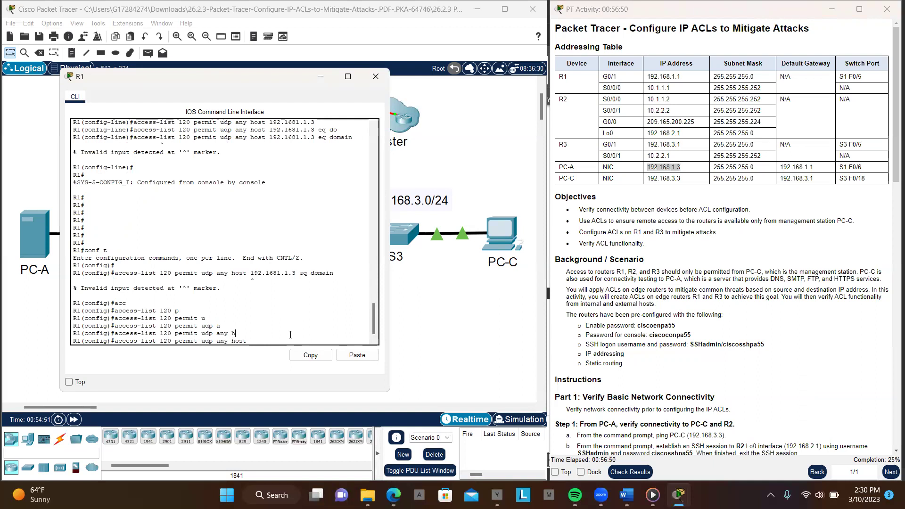
click(357, 355)
text(e)
key(Tab)
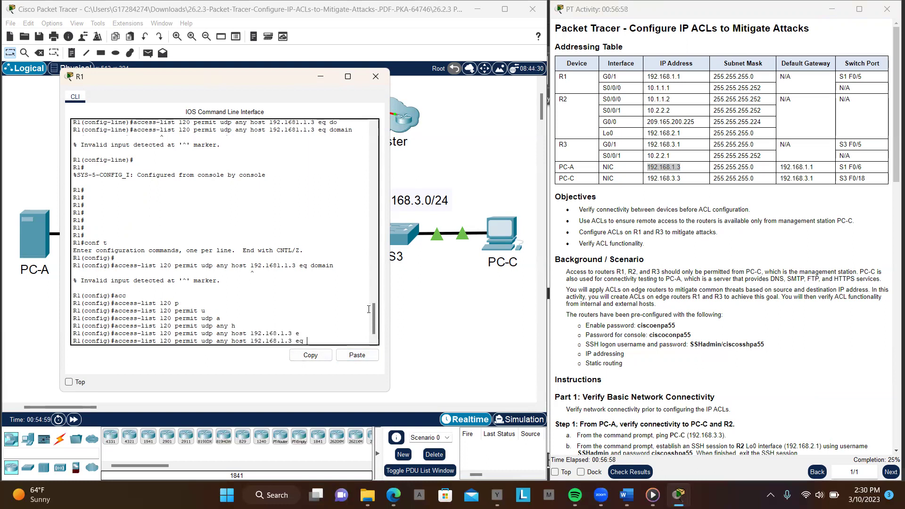
text(d)
key(Tab)
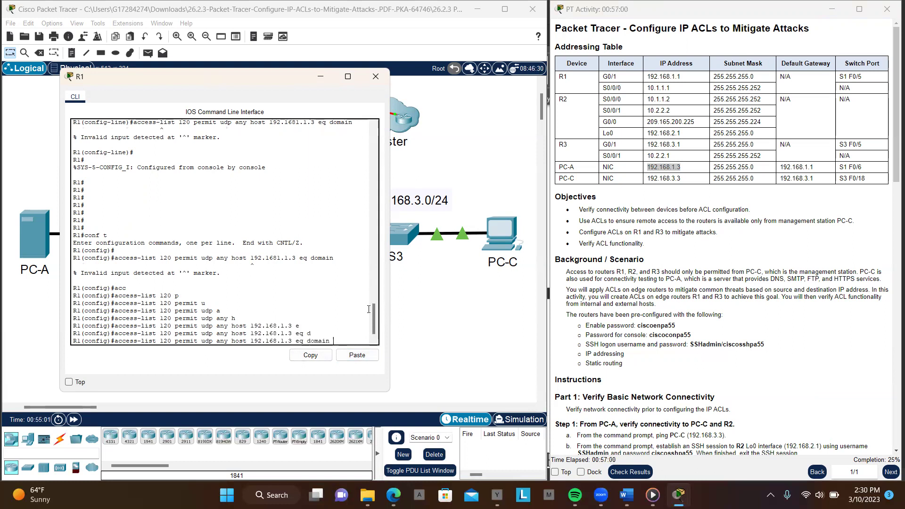
key(Return)
key(Return)
key(Return)
key(Return)
key(Return)
key(Return)
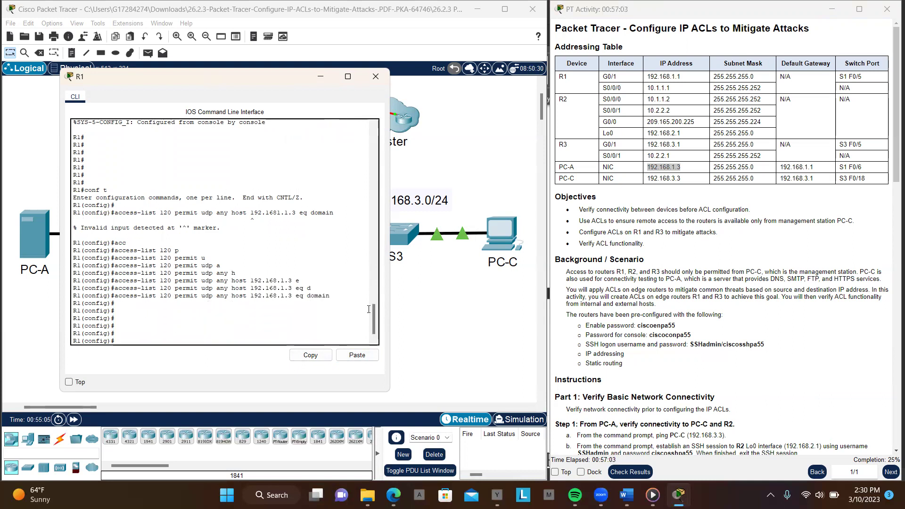
key(Up)
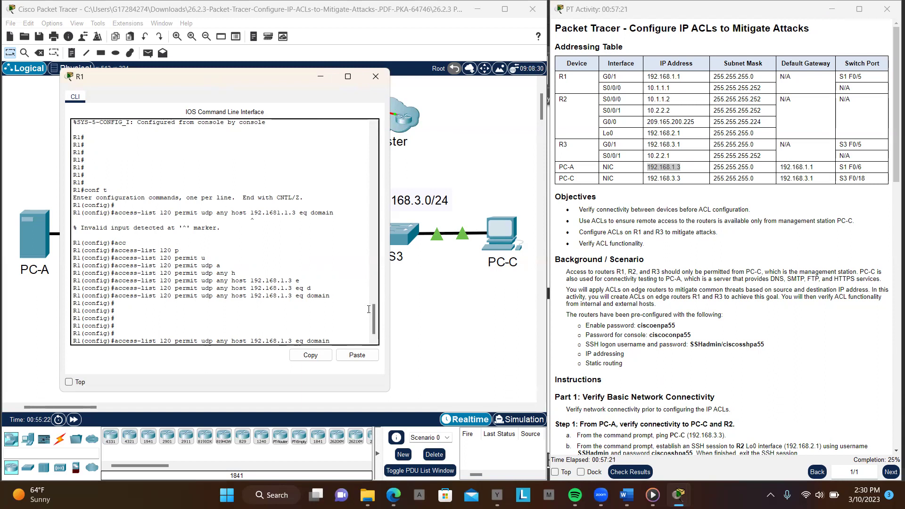
Replace the domain port with snmp in the recalled ACL 120 command
key(BackSpace)
key(BackSpace)
key(BackSpace)
key(BackSpace)
key(BackSpace)
key(BackSpace)
key(BackSpace)
key(BackSpace)
text(q s)
text(m)
key(BackSpace)
key(Tab)
text(nmp)
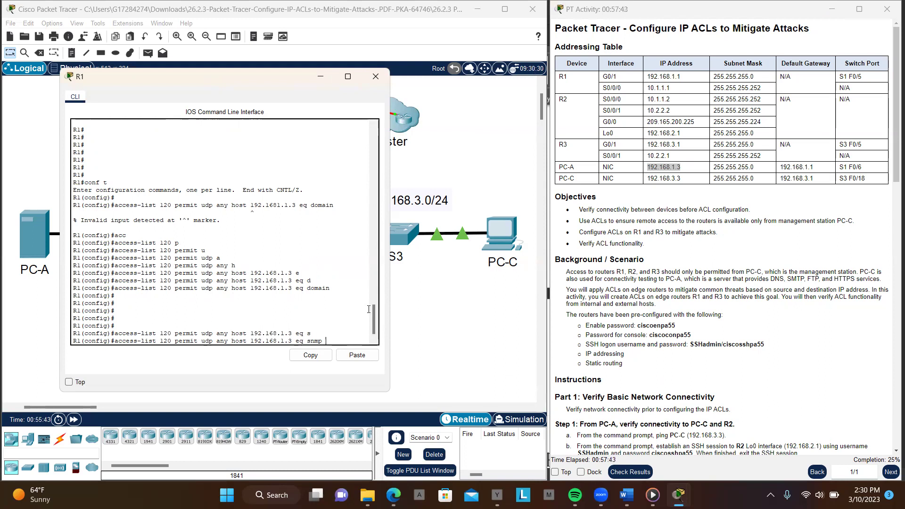
Change the protocol from udp to tcp and submit the SNMP entry, which R1 rejects
key(Left)
key(Left)
key(Left)
key(Left)
key(Left)
key(Left)
key(Left)
key(Left)
key(Left)
key(Left)
key(Left)
key(Left)
key(Left)
key(Left)
key(Left)
key(Left)
key(Left)
key(Left)
key(Left)
key(Left)
key(Left)
key(Left)
key(Left)
key(Left)
key(Left)
key(Left)
key(Left)
key(Left)
key(Left)
key(Left)
key(Left)
key(Right)
key(Right)
key(BackSpace)
key(BackSpace)
key(BackSpace)
text(tc)
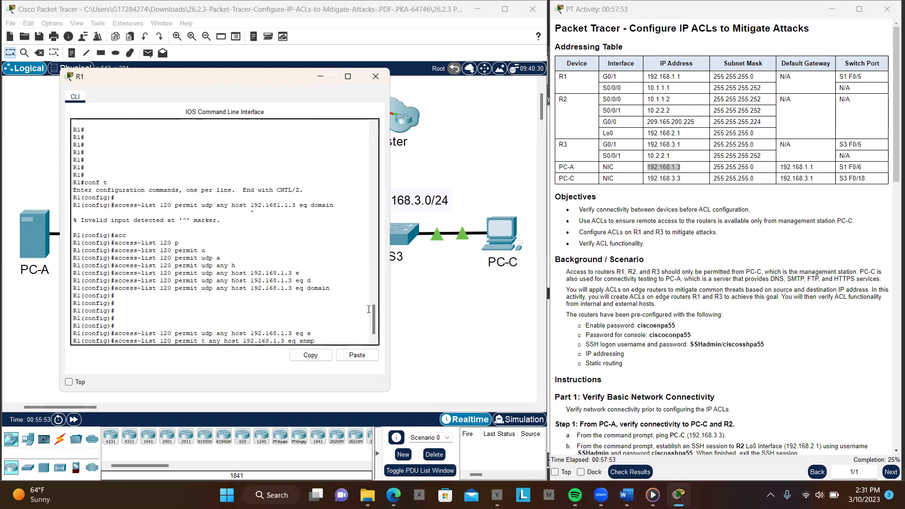
key(Return)
key(Up)
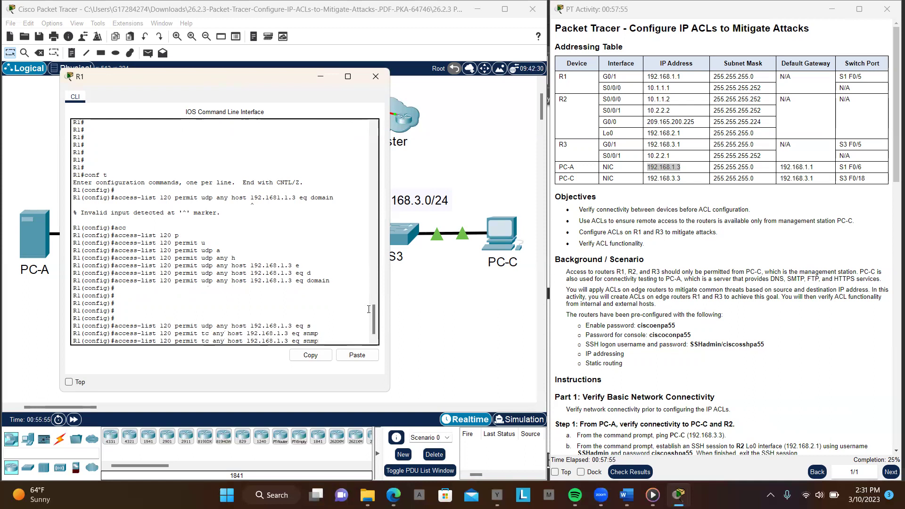
key(Left)
key(Left)
key(Left)
key(Left)
key(Left)
key(Left)
key(Left)
key(Left)
key(Left)
key(Left)
key(Left)
key(Left)
key(Left)
key(Left)
key(Left)
key(Left)
key(Left)
key(Left)
key(Left)
key(Left)
text(p)
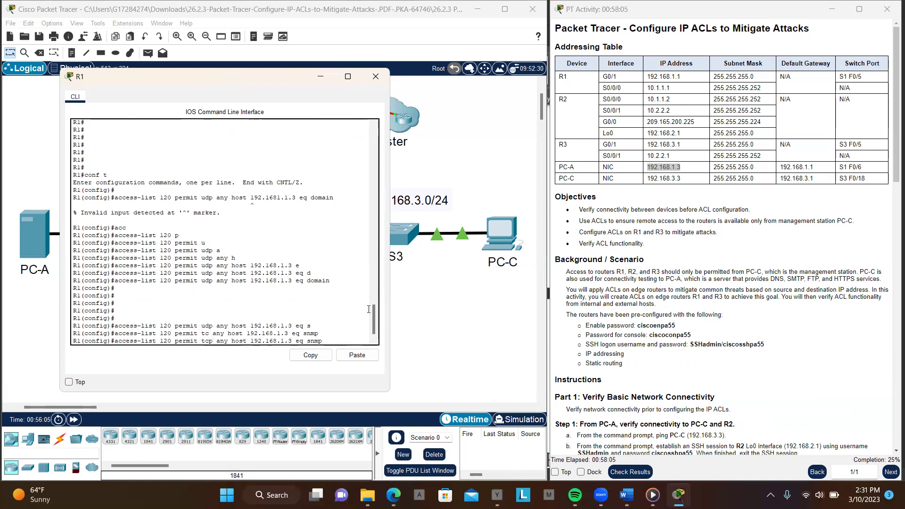
key(Return)
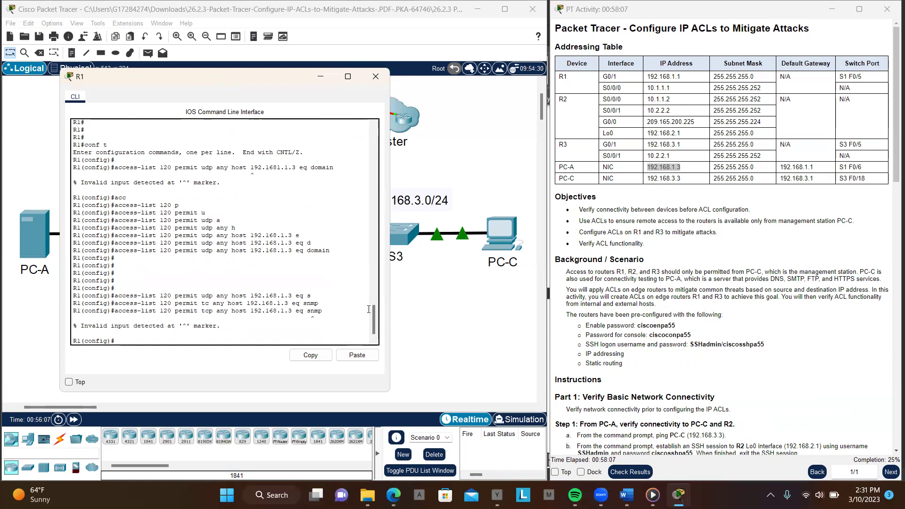
key(Return)
key(Return)
key(Return)
key(Return)
key(Return)
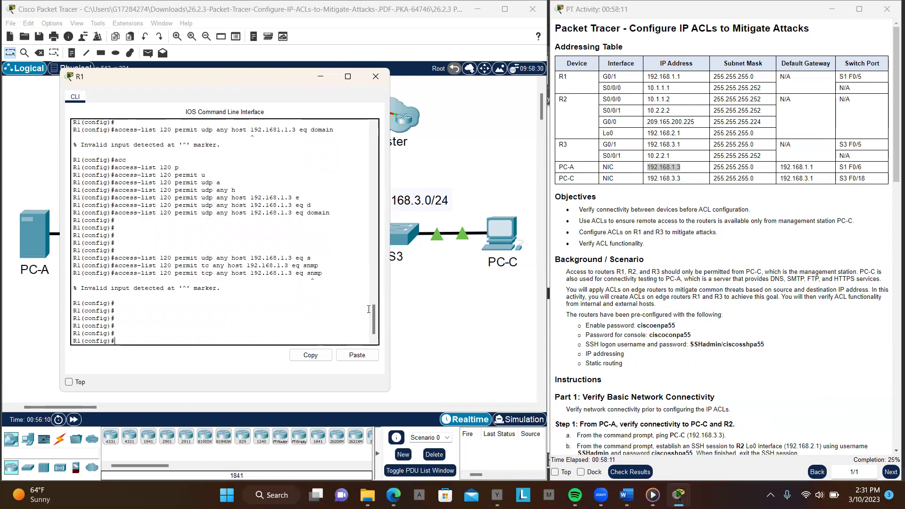
key(Up)
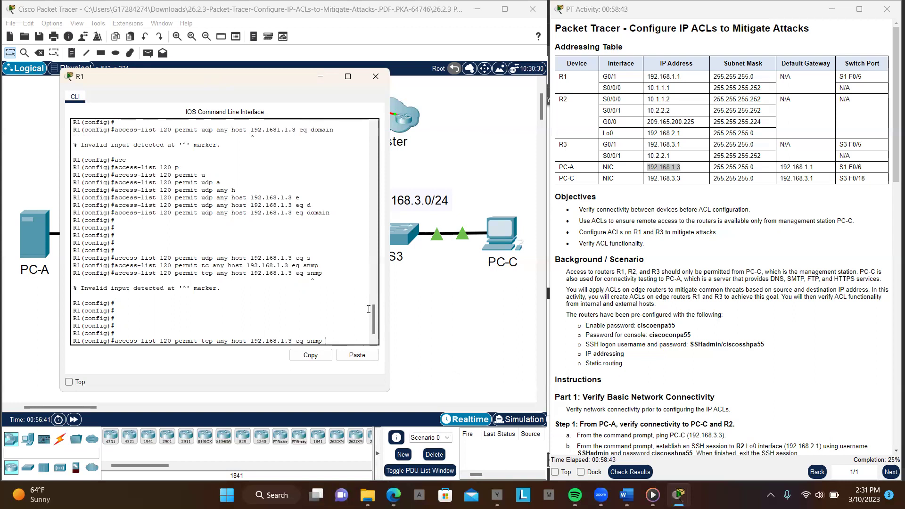
Submit the SNMP line, then start typing 'access-list 120 permit tcp any host'
key(Return)
text(ac)
key(Tab)
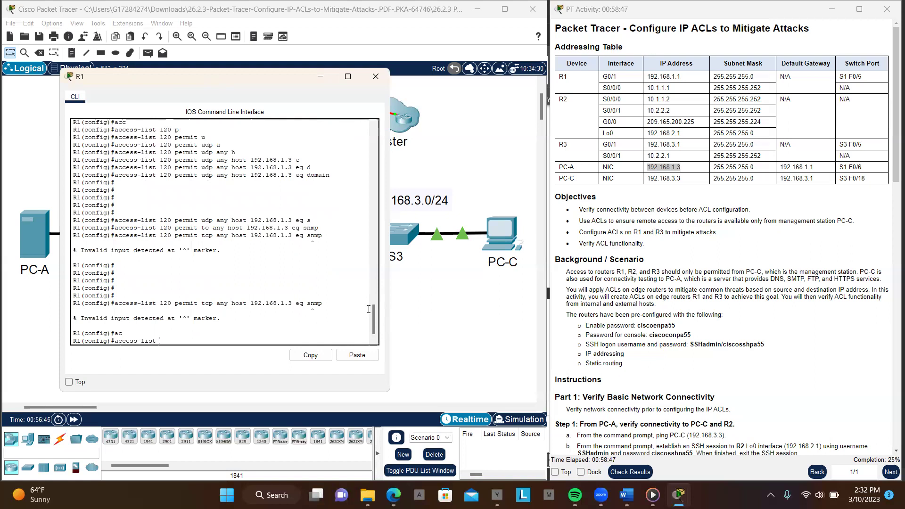
text(12o)
key(BackSpace)
text(0)
key(Tab)
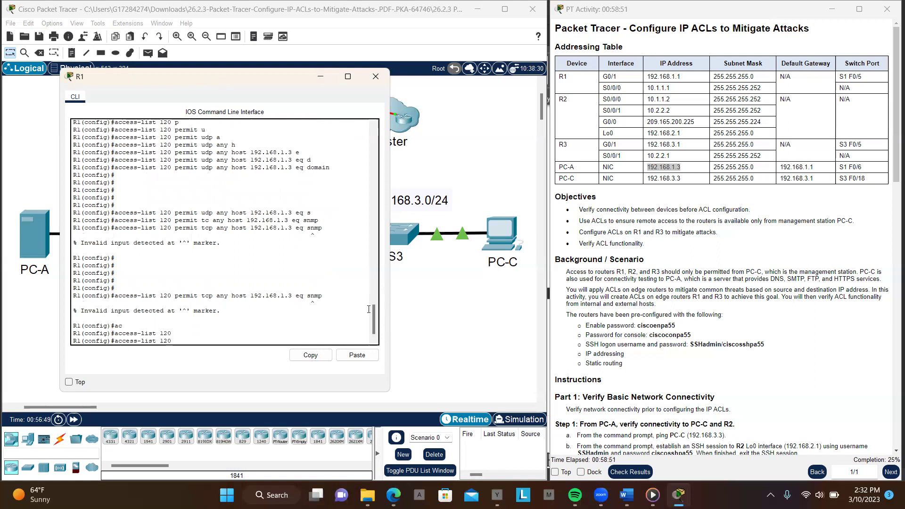
text(p)
key(Tab)
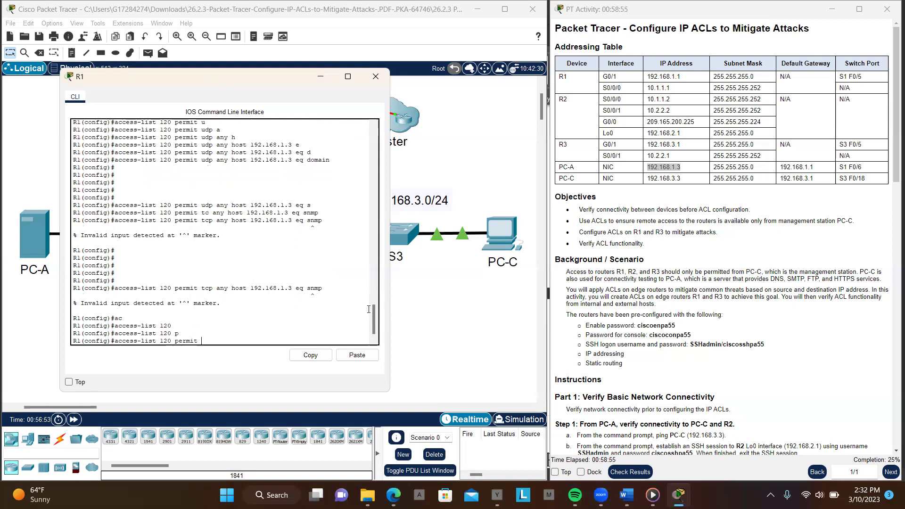
text(t)
key(Tab)
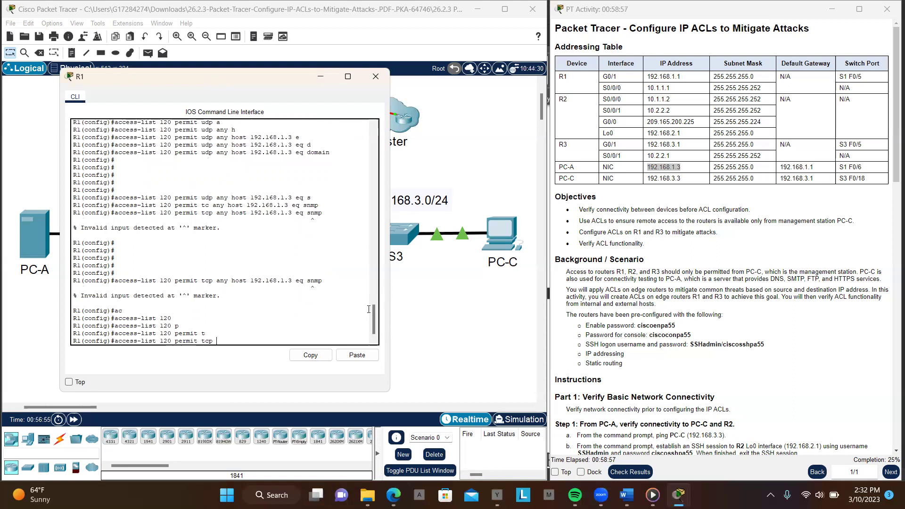
text(a)
key(Tab)
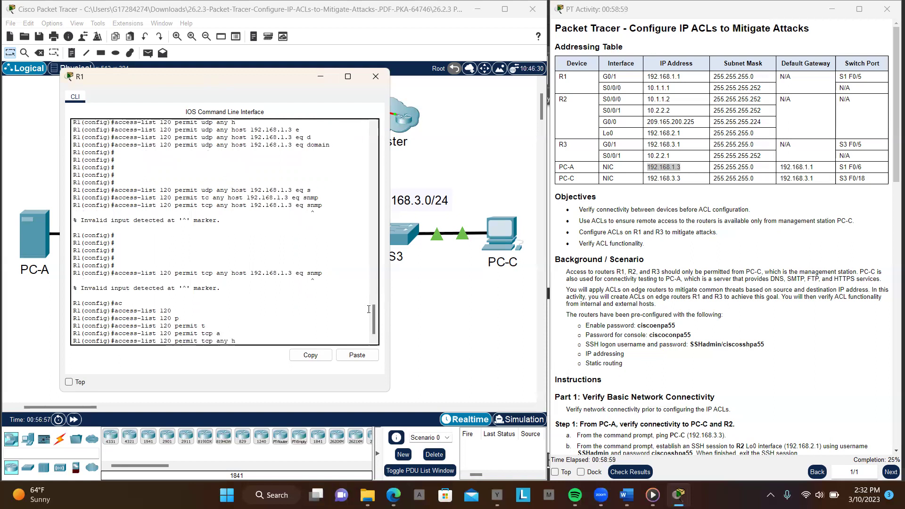
text(h)
key(Tab)
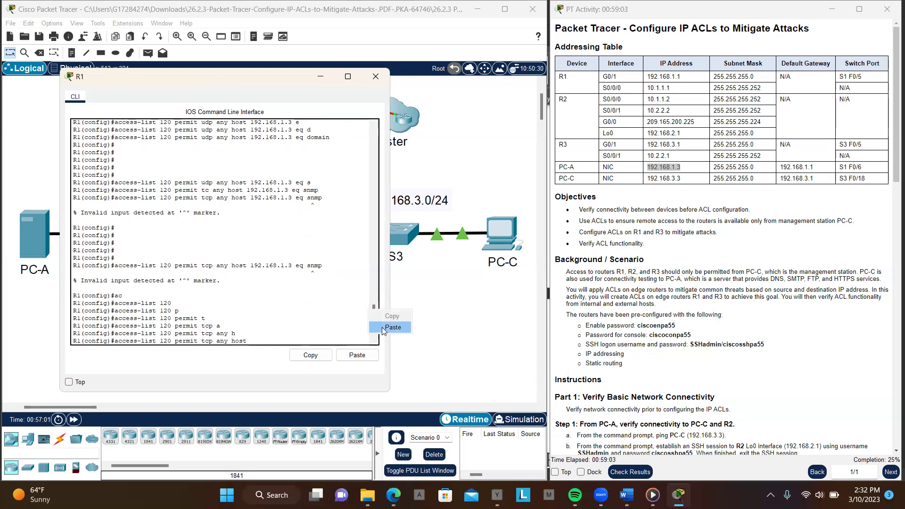
Finish the entry with host 192.168.1.3 eq smtp and submit it
text(192.168.1.3)
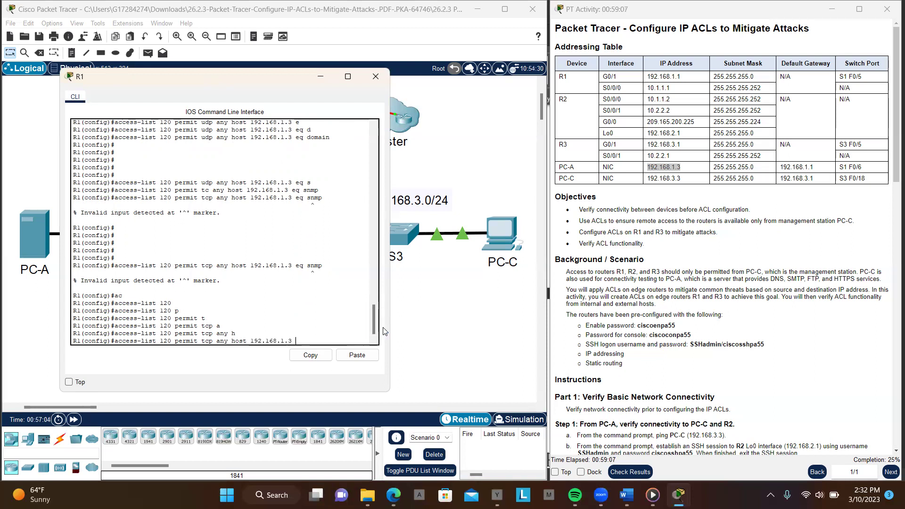
text(e)
key(Tab)
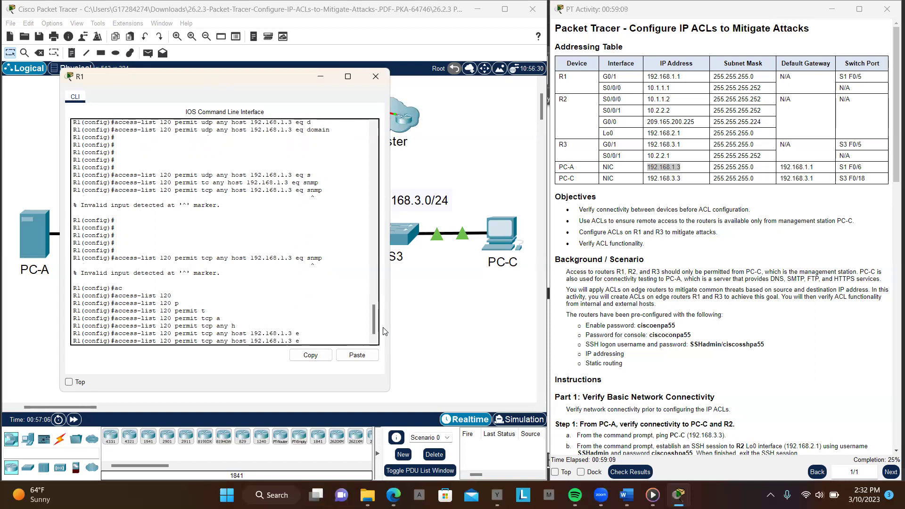
key(Tab)
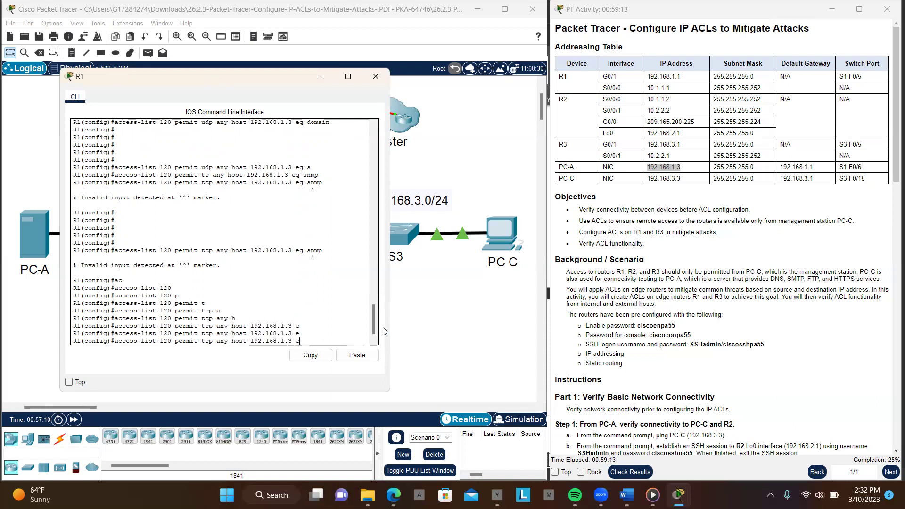
text(q s)
key(Tab)
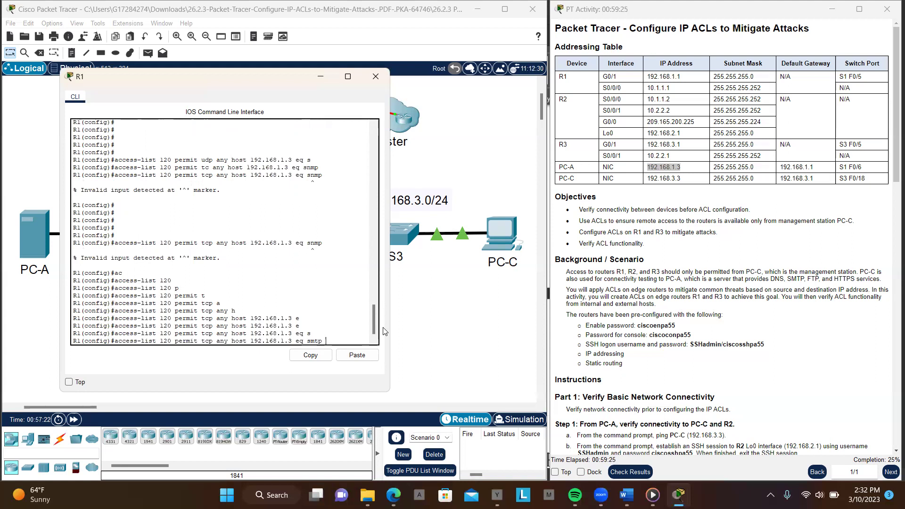
key(Return)
key(Return)
key(Return)
key(Return)
key(Return)
key(Return)
key(Return)
key(Return)
key(Return)
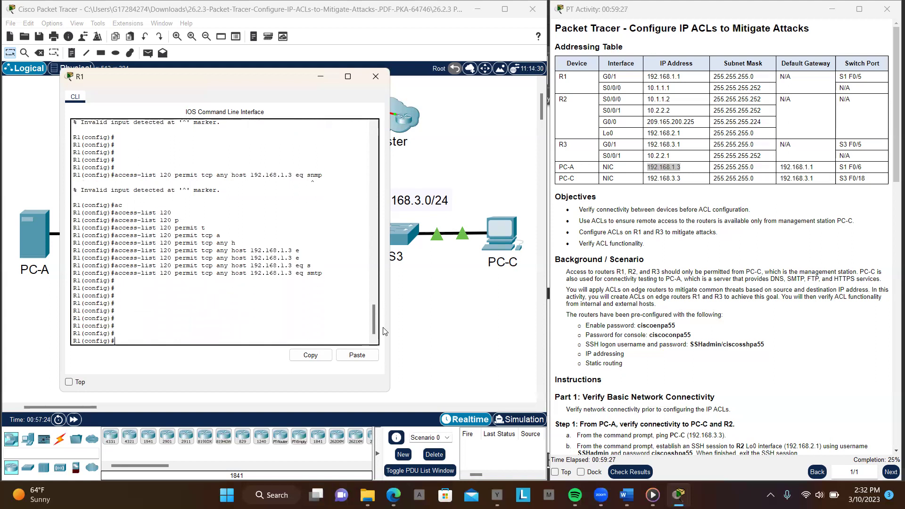
Add the matching rule with smtp replaced by ftp
key(Up)
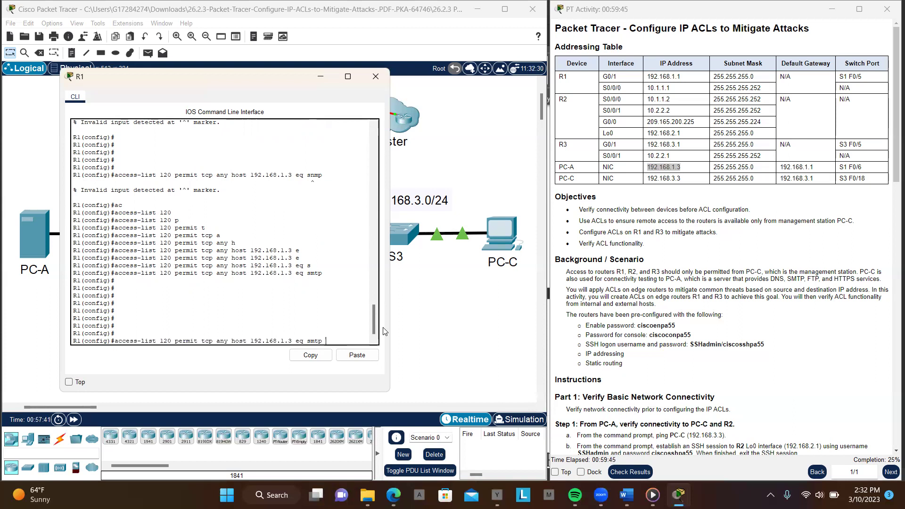
key(BackSpace)
key(BackSpace)
key(BackSpace)
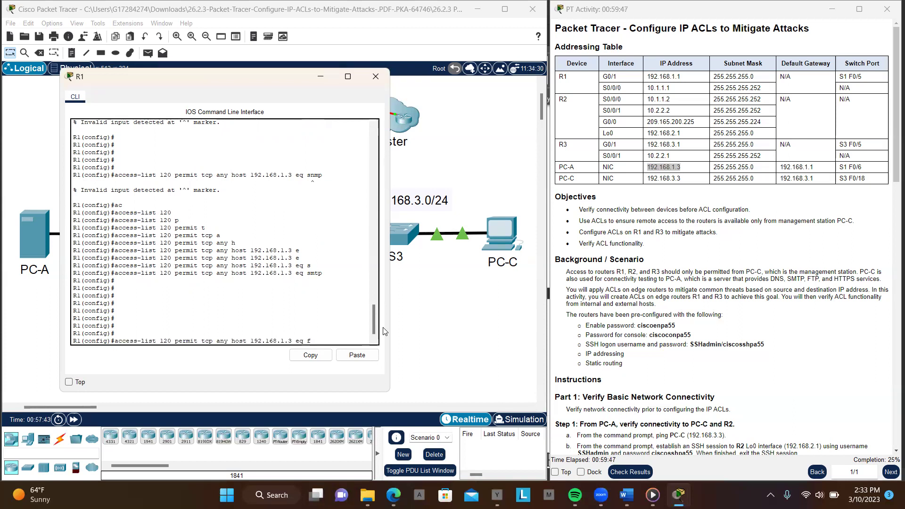
text(f)
key(Tab)
key(Return)
key(Return)
key(Return)
key(Return)
key(Return)
key(Return)
key(Return)
key(Return)
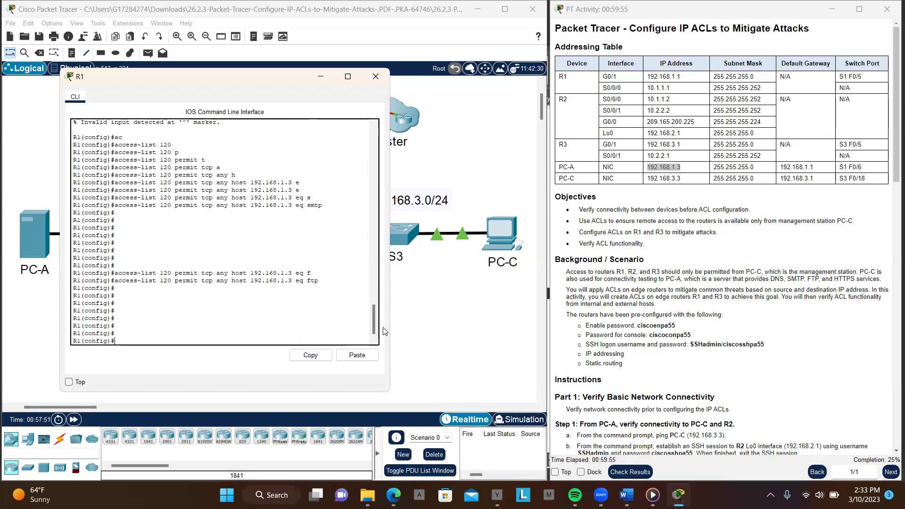
Add the same rule for eq 443, then recall it with 443 erased
key(Up)
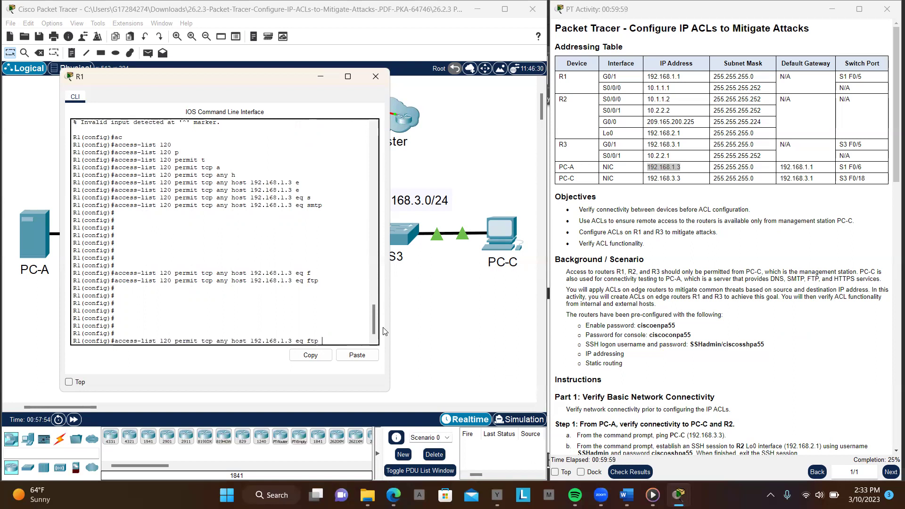
key(BackSpace)
key(BackSpace)
key(BackSpace)
text(4)
key(Tab)
text(43)
key(Return)
key(Return)
key(Return)
key(Return)
key(Return)
key(Return)
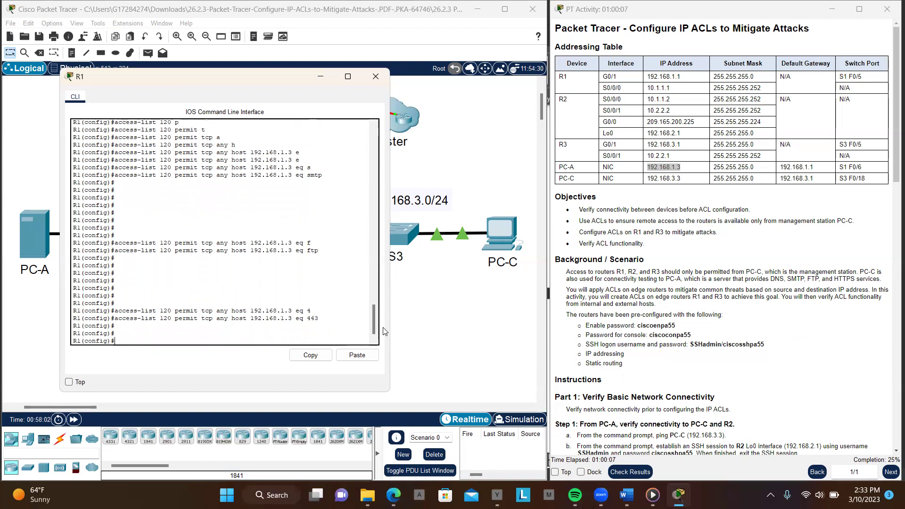
key(Return)
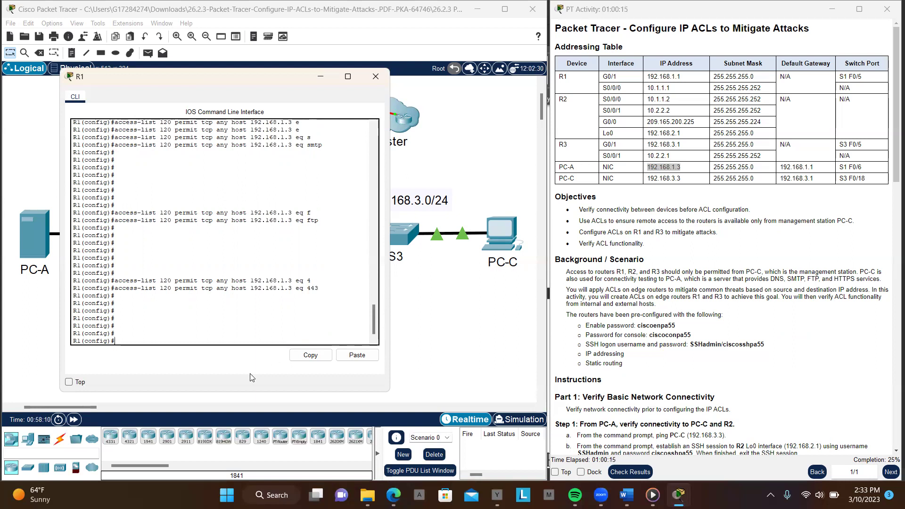
key(Up)
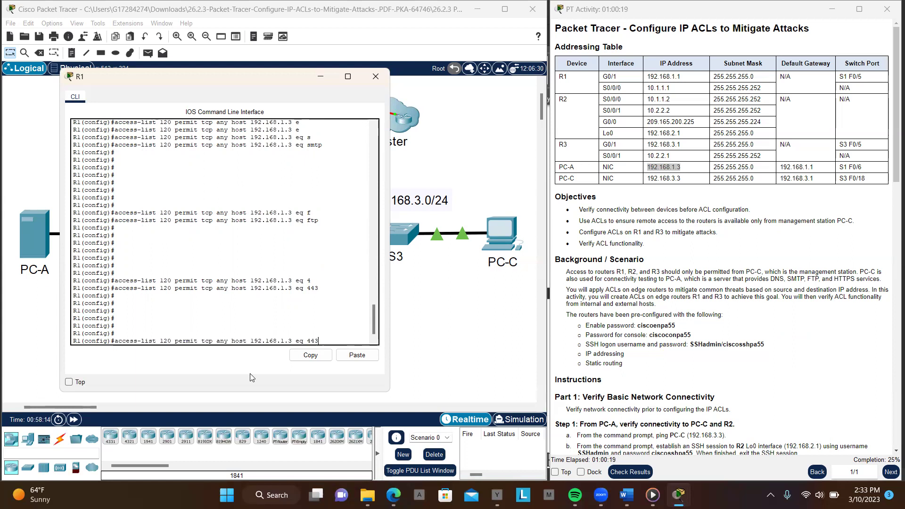
key(BackSpace)
key(BackSpace)
key(BackSpace)
key(BackSpace)
key(BackSpace)
key(BackSpace)
key(BackSpace)
Submit the port 22 rule from host 192.168.3.3 to host 10.1.1.1, which R1 rejects
text(3.3)
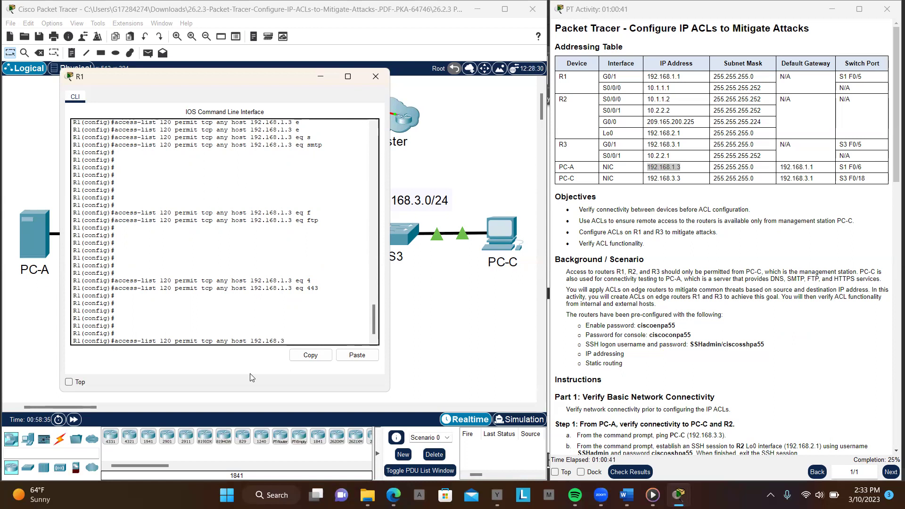
text( h)
key(Tab)
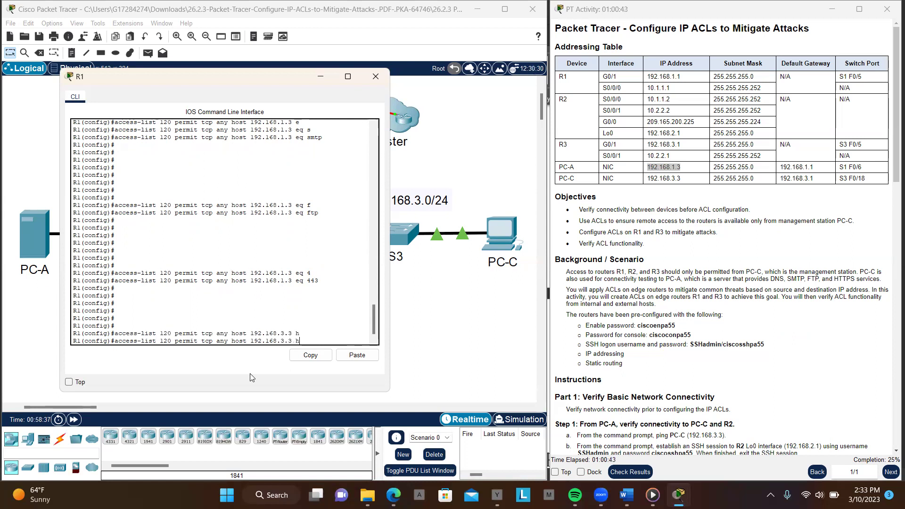
text(ost)
drag(649, 101, 648, 90)
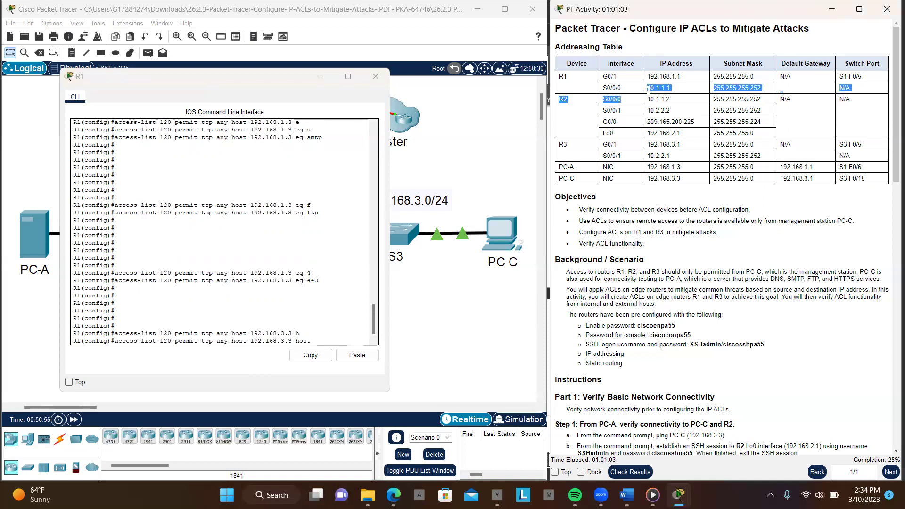
click(648, 89)
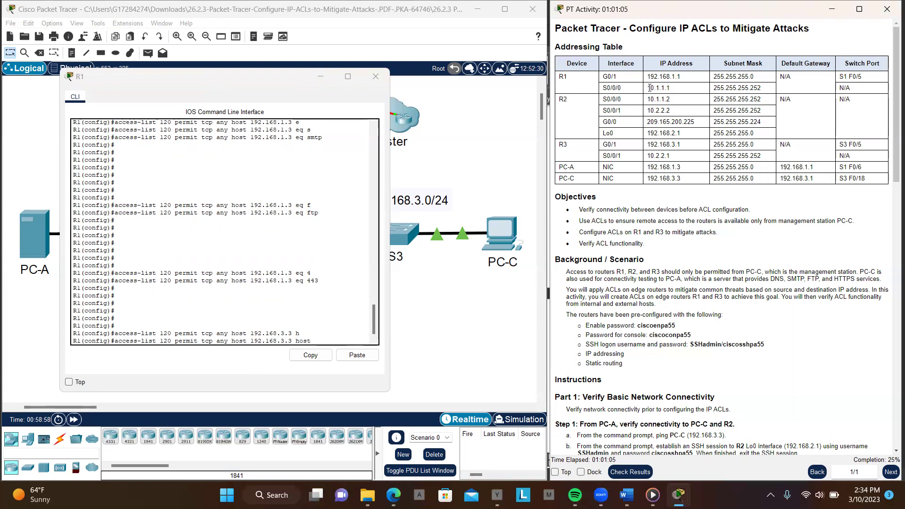
drag(650, 88, 673, 89)
click(356, 355)
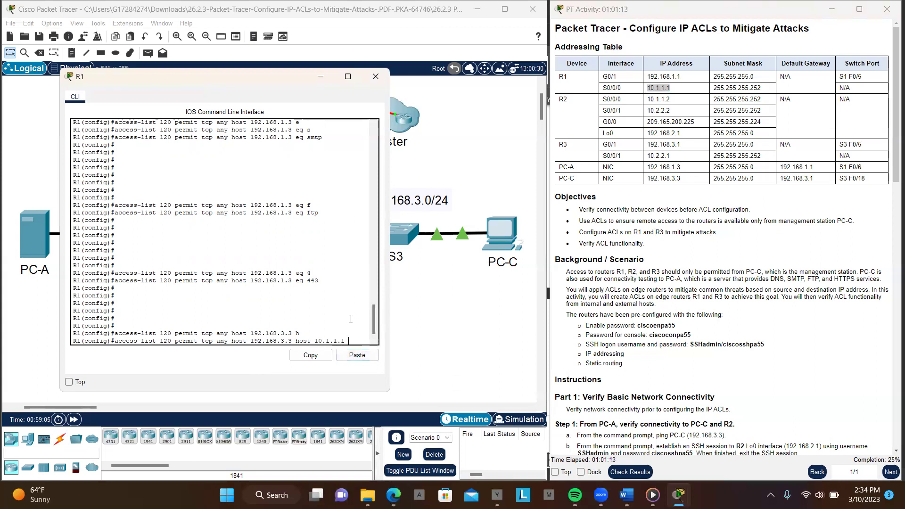
text(e)
key(Tab)
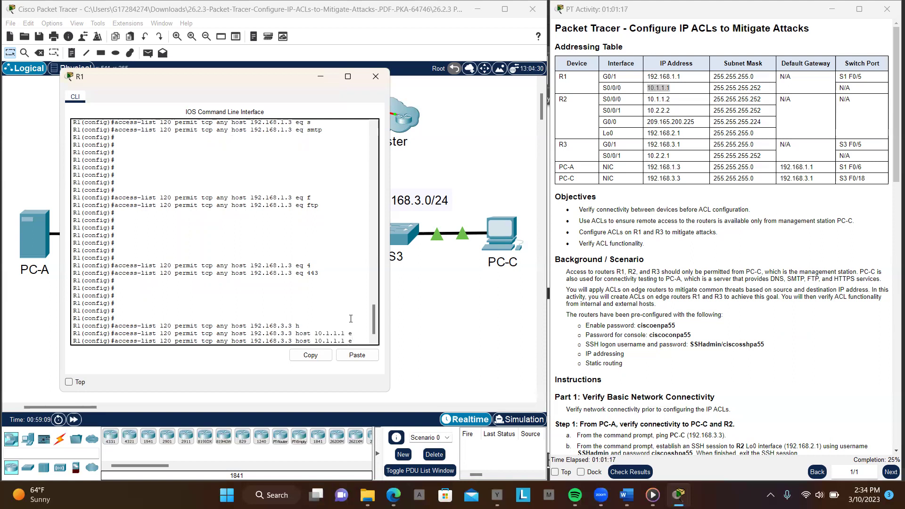
text(q 22)
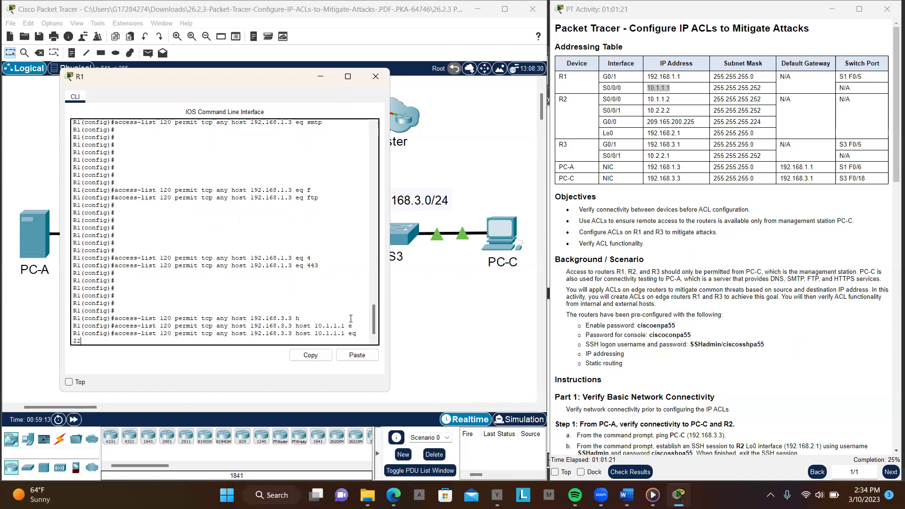
key(Return)
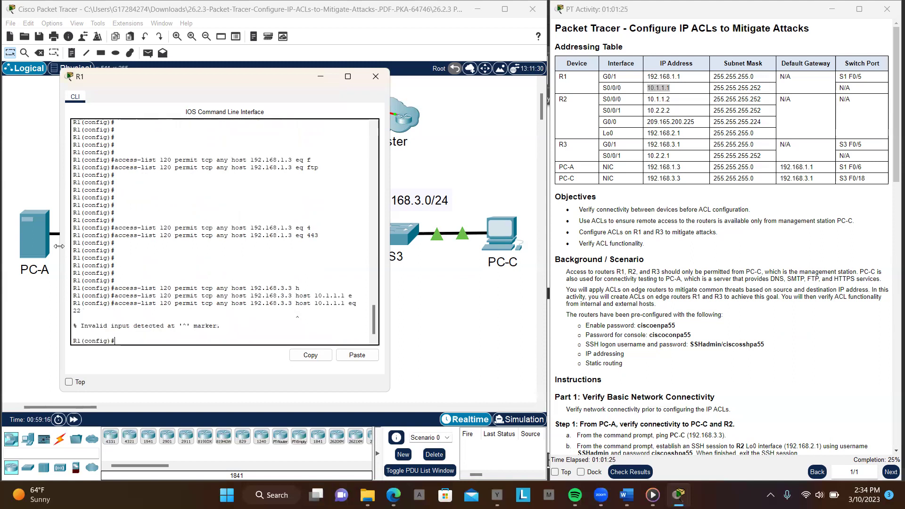
Remove the stray 'any' from the recalled port 22 rule and resubmit it
drag(59, 246, 16, 246)
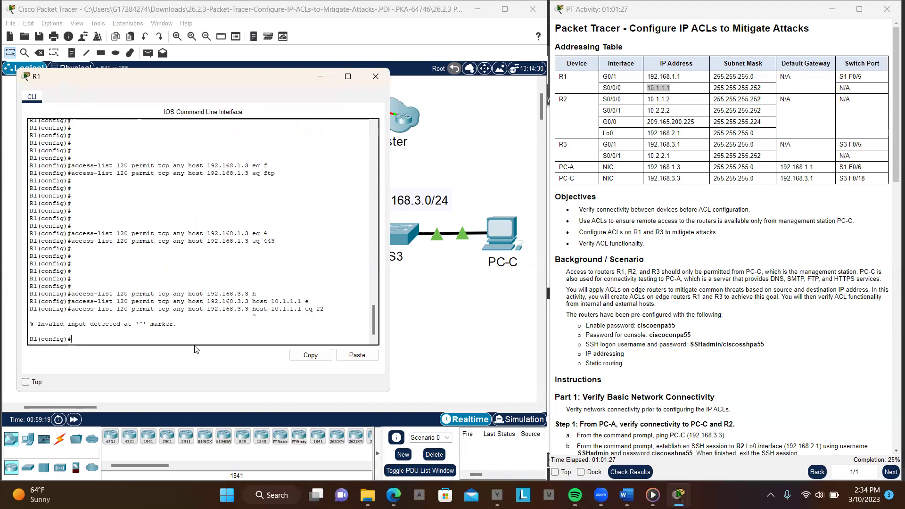
key(Return)
key(Return)
key(Return)
key(Return)
key(Return)
key(Return)
key(Up)
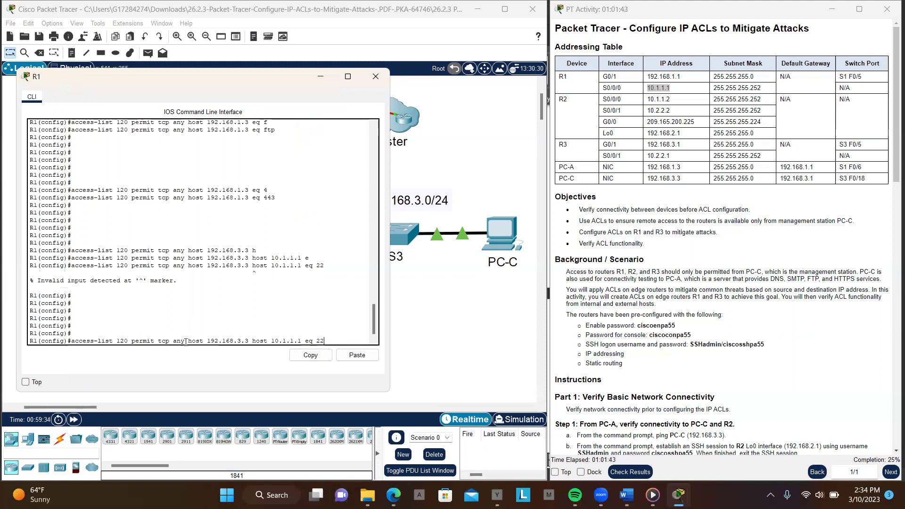
key(Left)
key(Left)
key(Left)
key(Left)
key(Left)
key(Left)
key(Left)
key(Left)
key(Left)
key(Left)
key(Left)
key(Left)
key(Left)
key(Left)
key(Left)
key(Left)
key(Left)
key(Left)
key(Left)
key(Left)
key(BackSpace)
key(BackSpace)
key(BackSpace)
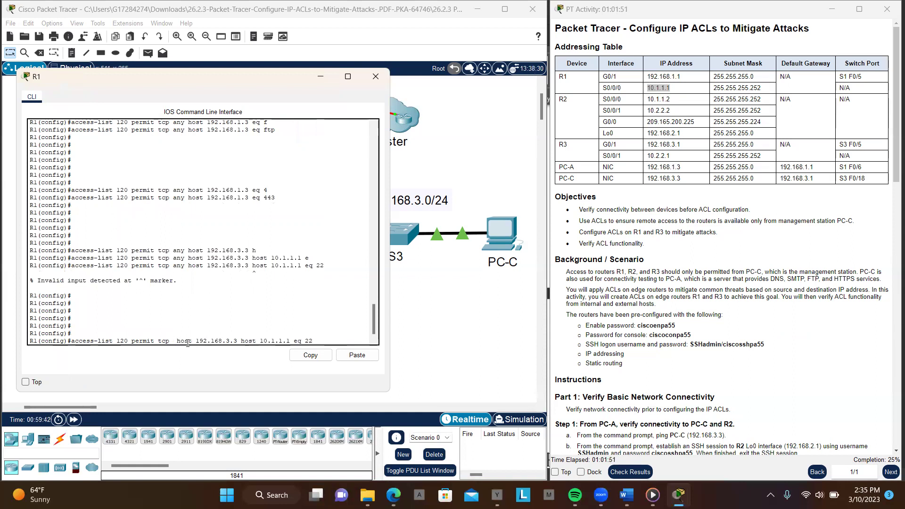
key(Return)
key(Return)
key(Return)
key(Return)
key(Return)
key(Return)
key(Return)
key(Return)
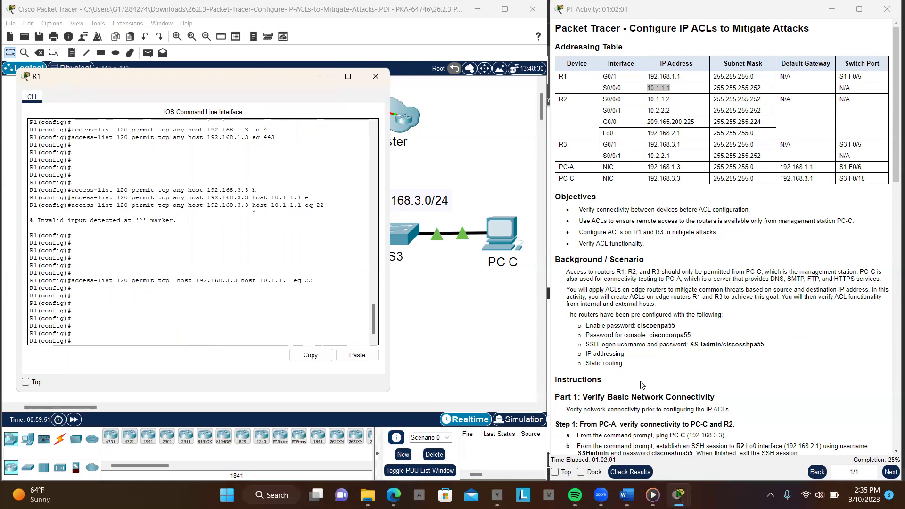
Scroll down R1's console to confirm the port 22 rule was accepted
scroll(641, 384, down, 10)
scroll(641, 384, down, 3)
scroll(640, 385, down, 2)
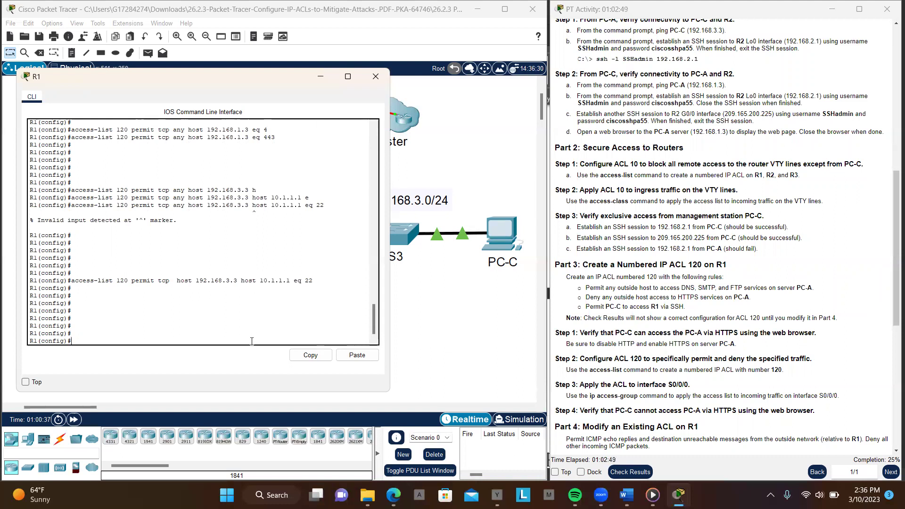
Enter interface configuration mode for serial0/0/0
text(int)
key(Tab)
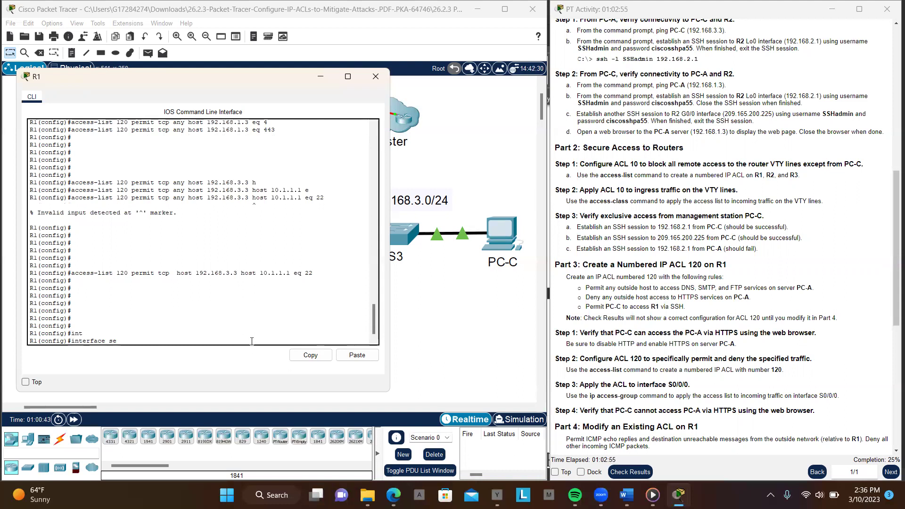
text(se)
key(Tab)
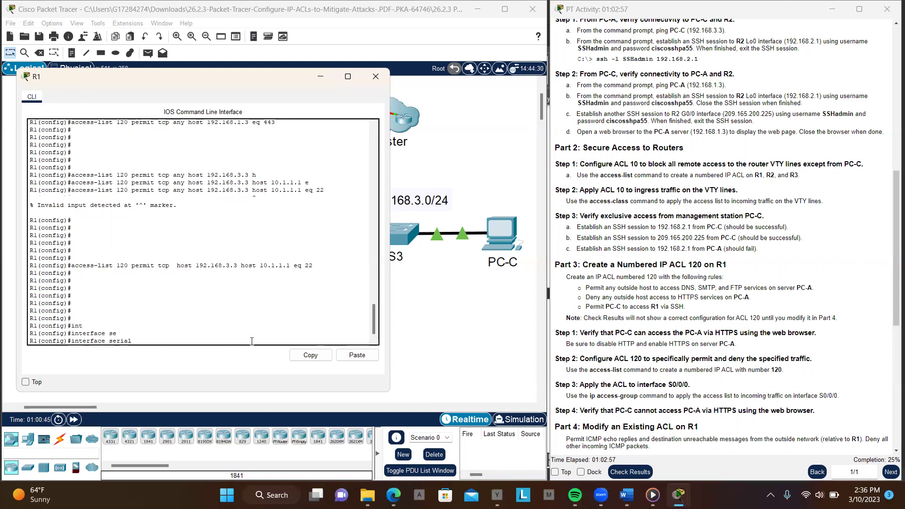
text(0/0/0)
key(Return)
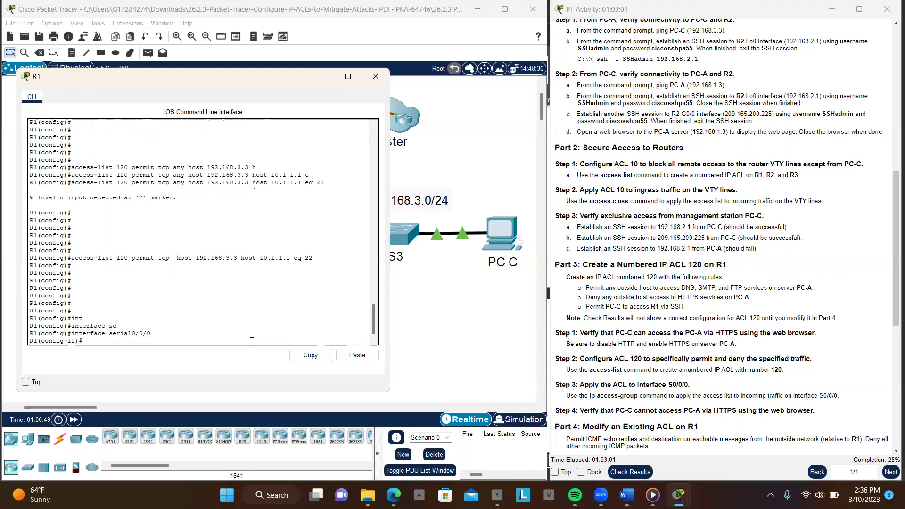
Apply ACL 120 inbound with 'ip access-group 120 in'
text(ip)
key(Tab)
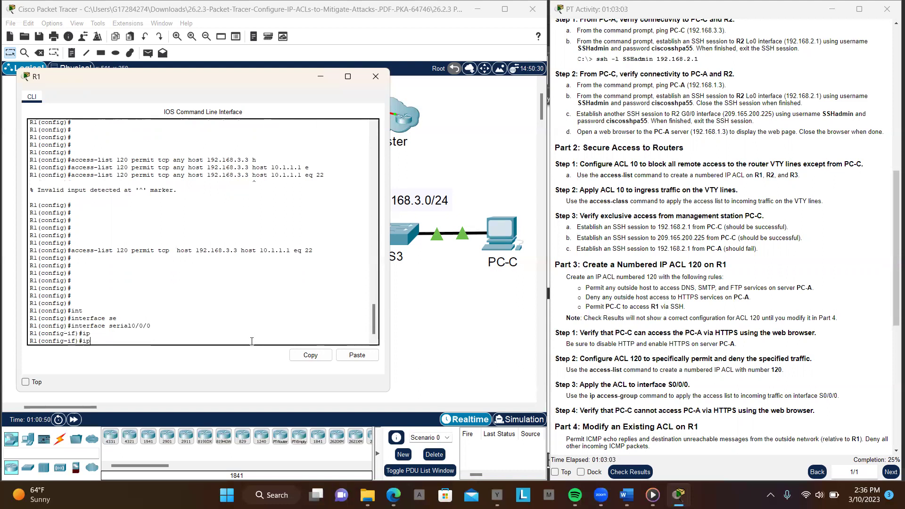
text(ac)
key(Tab)
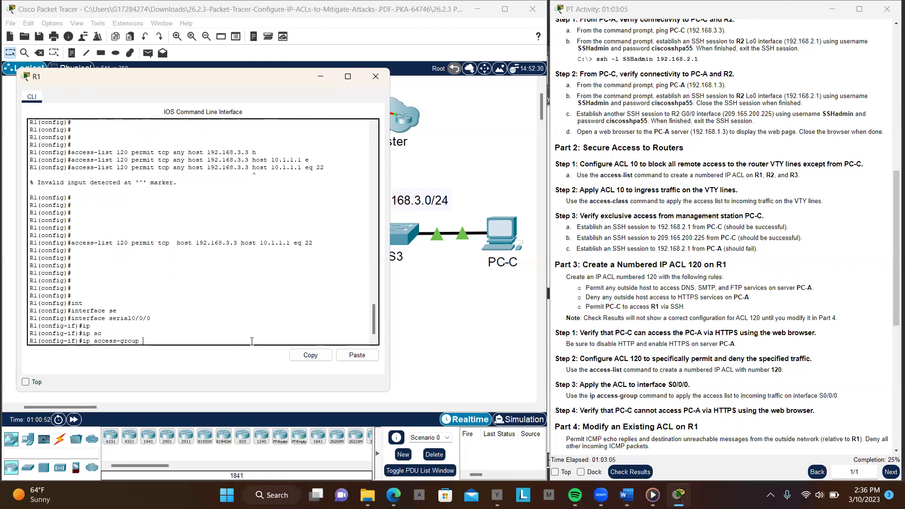
text(120 i)
key(Tab)
key(Return)
key(Return)
key(Return)
key(Return)
key(Return)
key(Return)
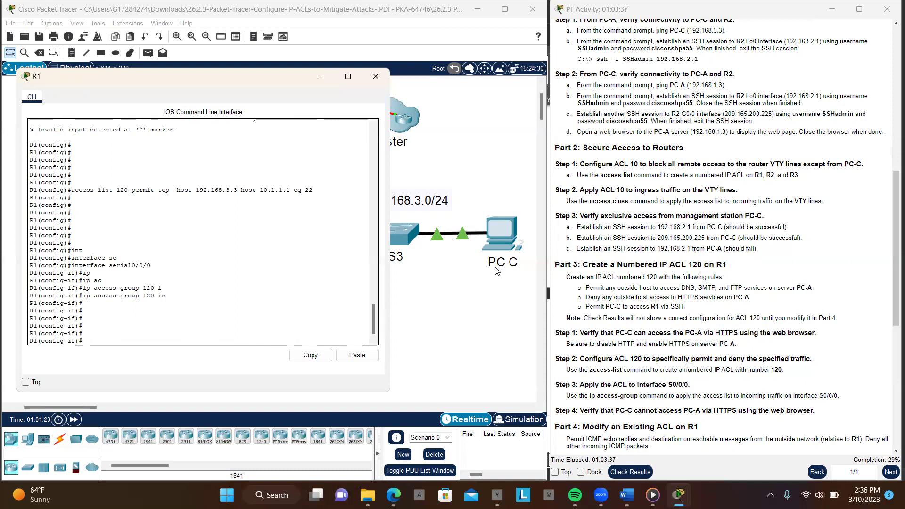
scroll(605, 285, down, 1)
scroll(605, 286, down, 5)
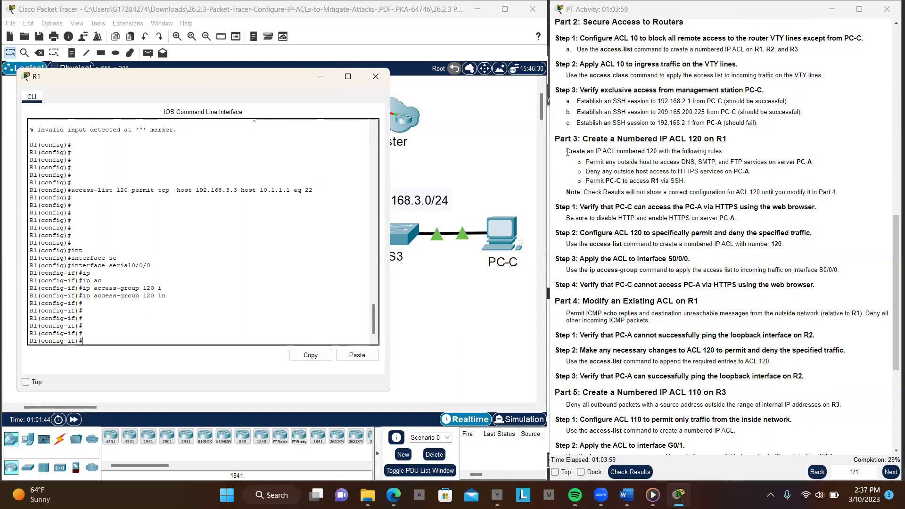
drag(568, 152, 692, 182)
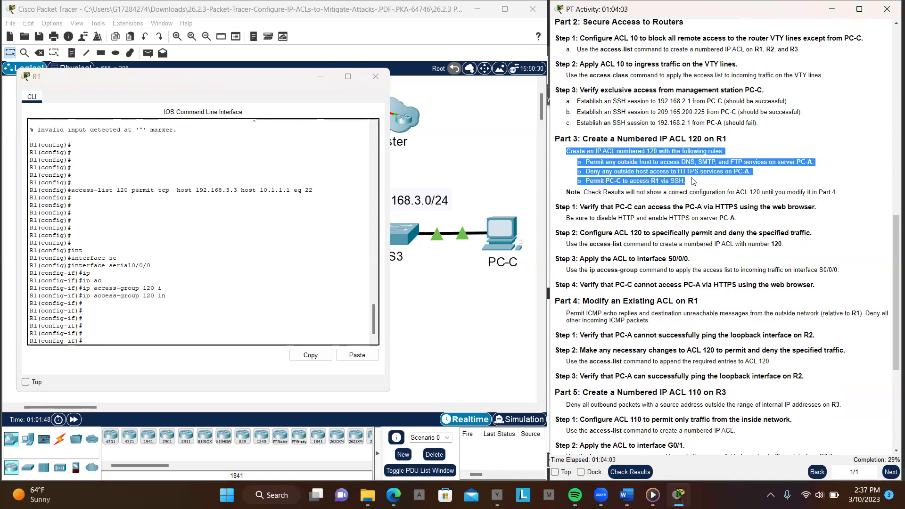
click(582, 162)
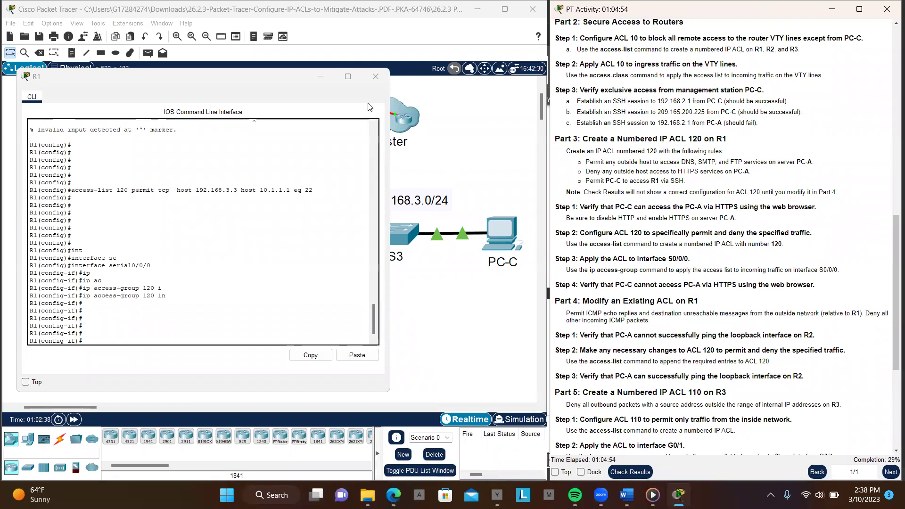
Close R1's CLI and open PC-C's Web Browser instead of its Command Prompt
click(375, 76)
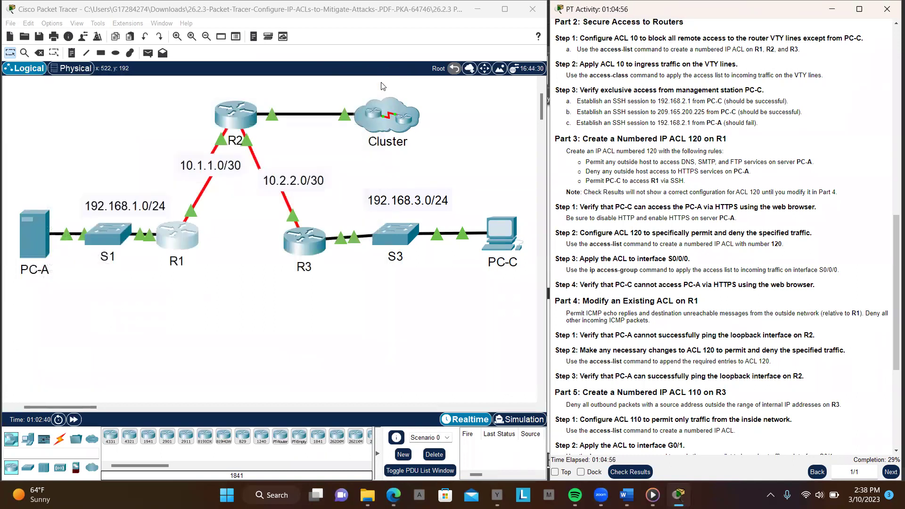
click(495, 231)
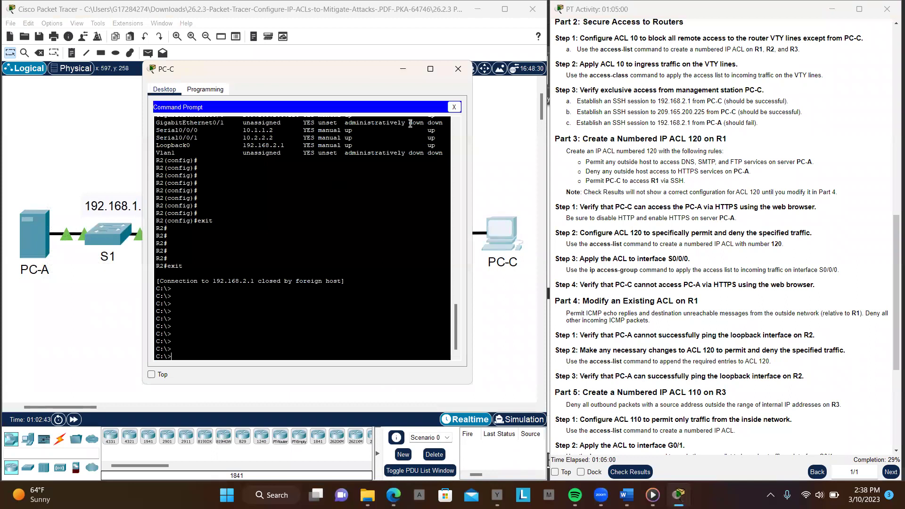
click(452, 108)
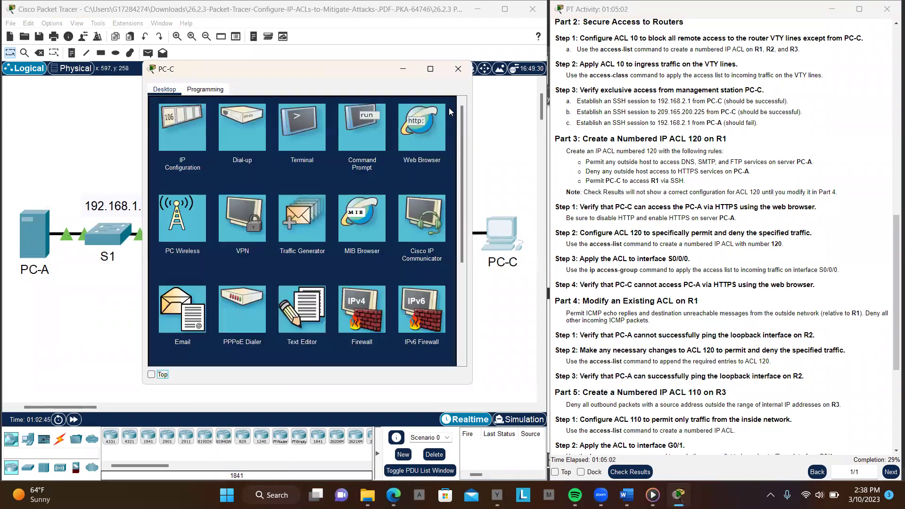
click(413, 129)
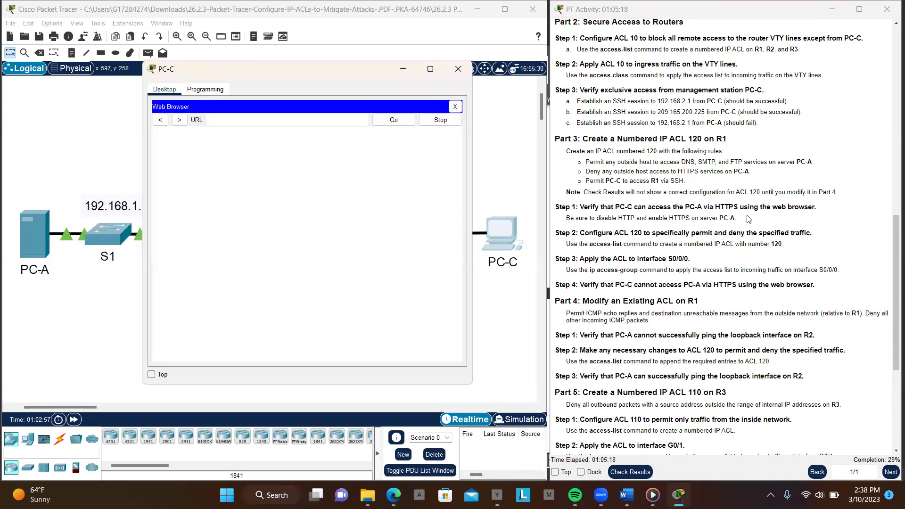
Look up PC-C's IP address in the addressing table
scroll(748, 219, up, 12)
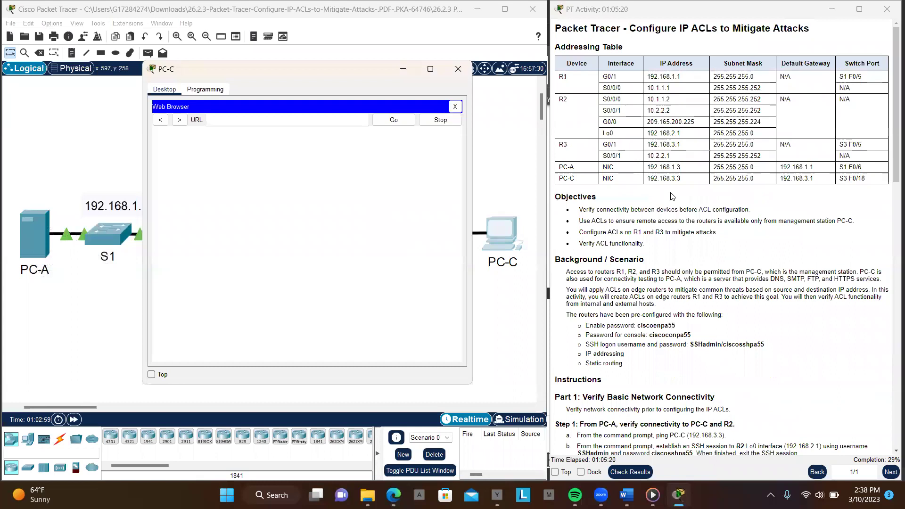
drag(647, 178, 680, 178)
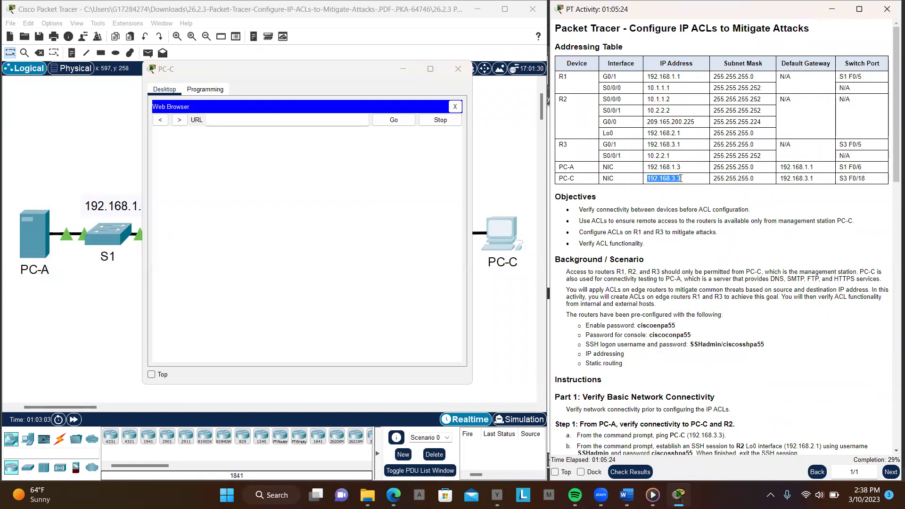
scroll(702, 256, down, 8)
scroll(711, 278, down, 3)
scroll(713, 281, down, 1)
scroll(713, 281, down, 3)
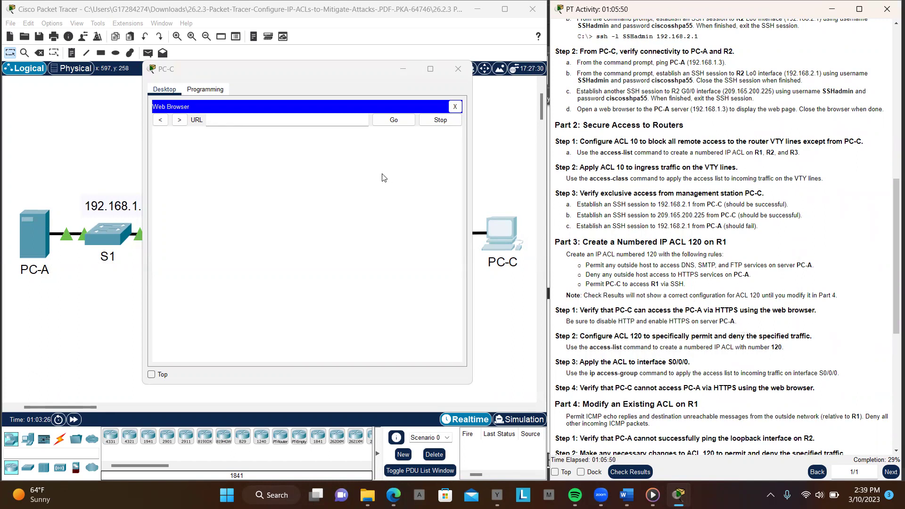
click(263, 122)
text(192.168.3.3)
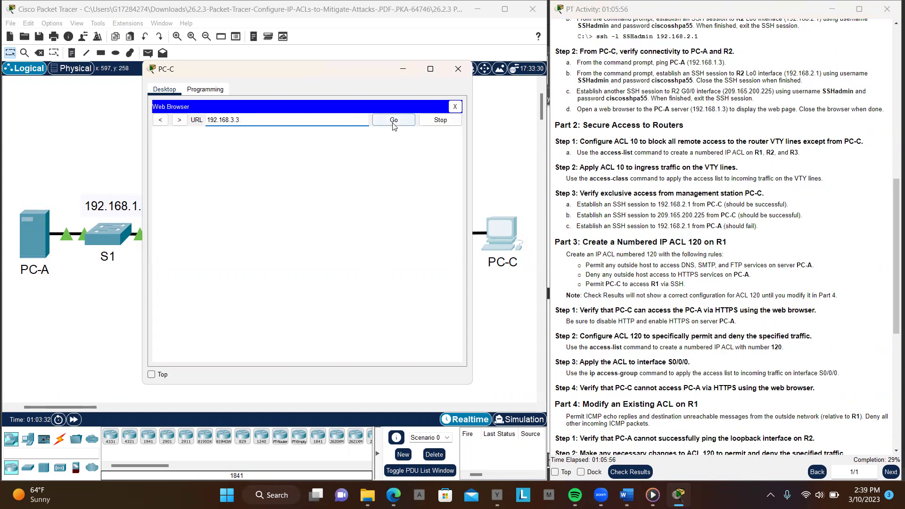
click(394, 121)
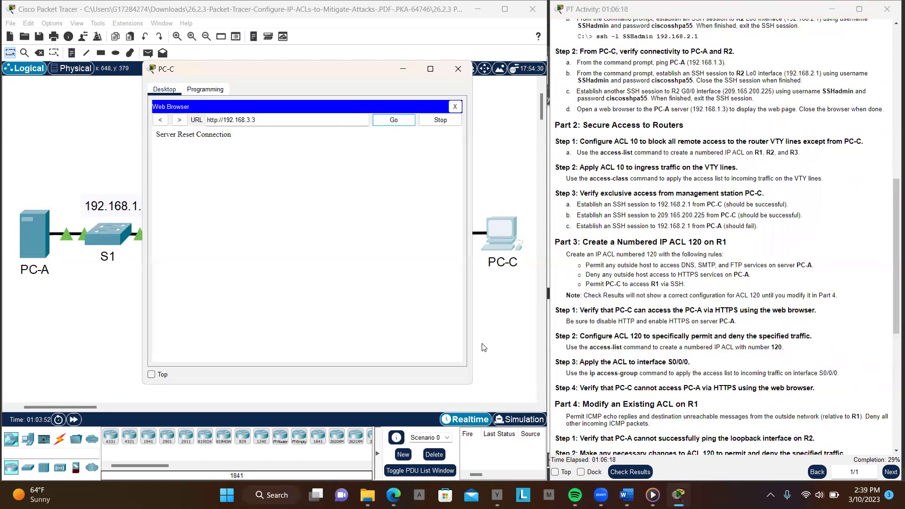
click(218, 119)
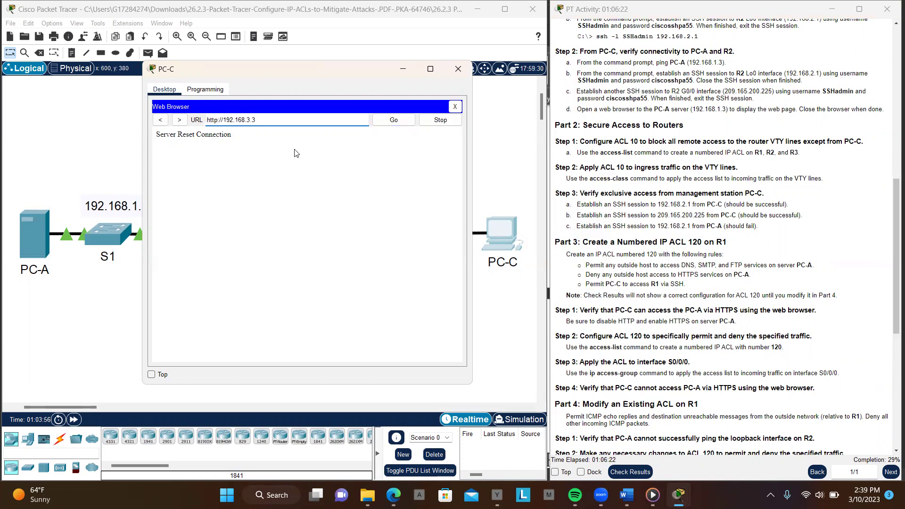
text(s)
click(394, 121)
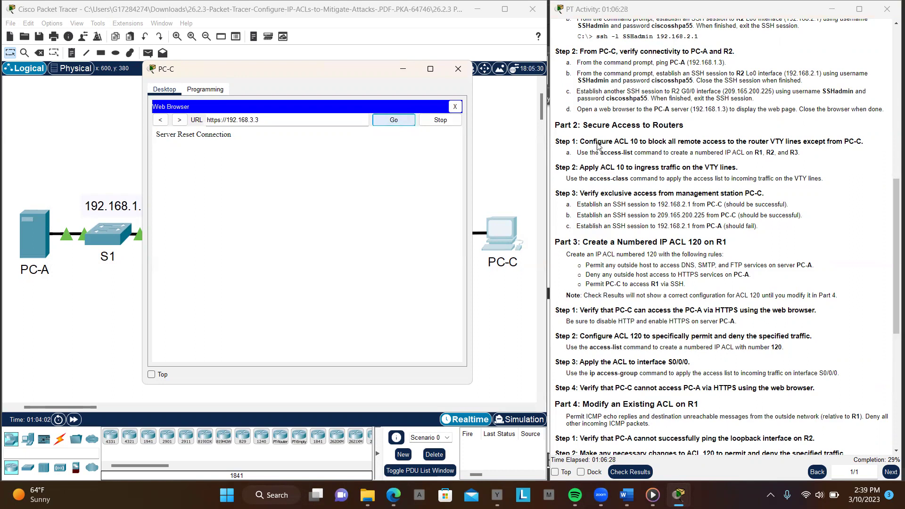
scroll(669, 151, up, 10)
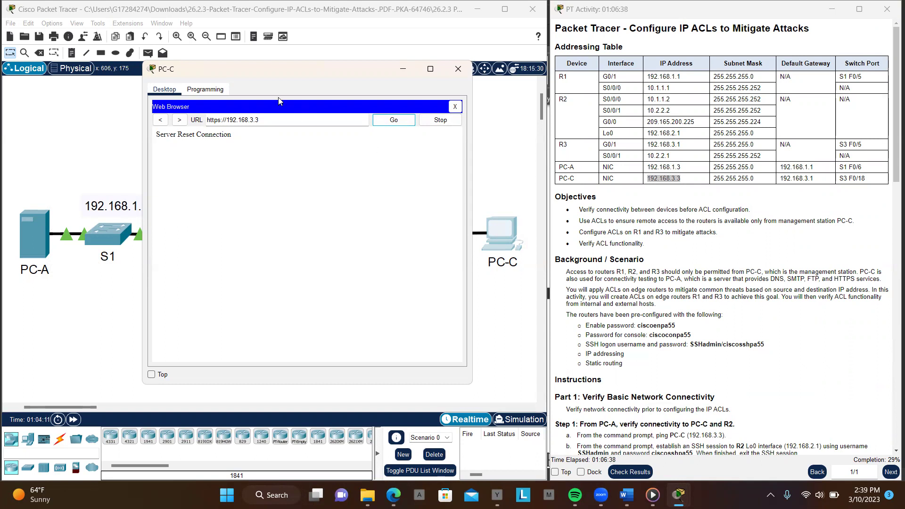
click(395, 121)
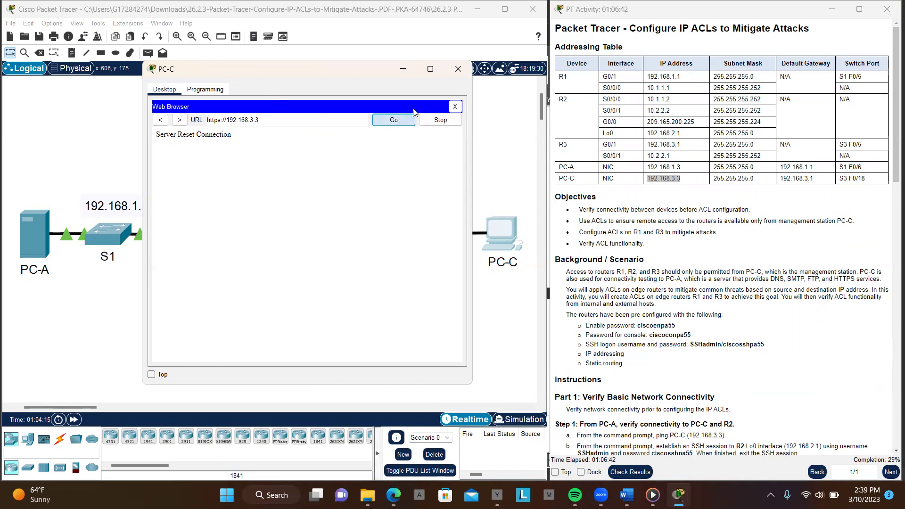
click(458, 70)
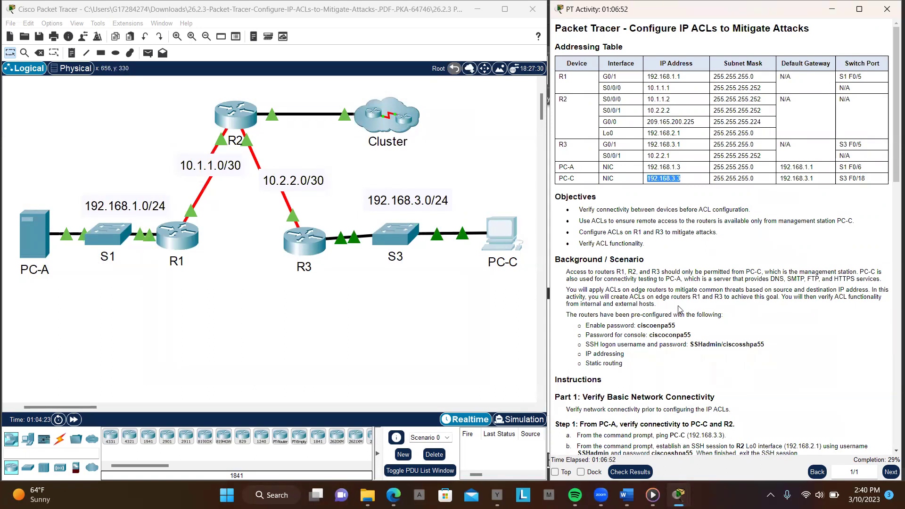
Bring R1's command line back up and move its window to the upper left
scroll(679, 309, down, 6)
scroll(679, 308, down, 2)
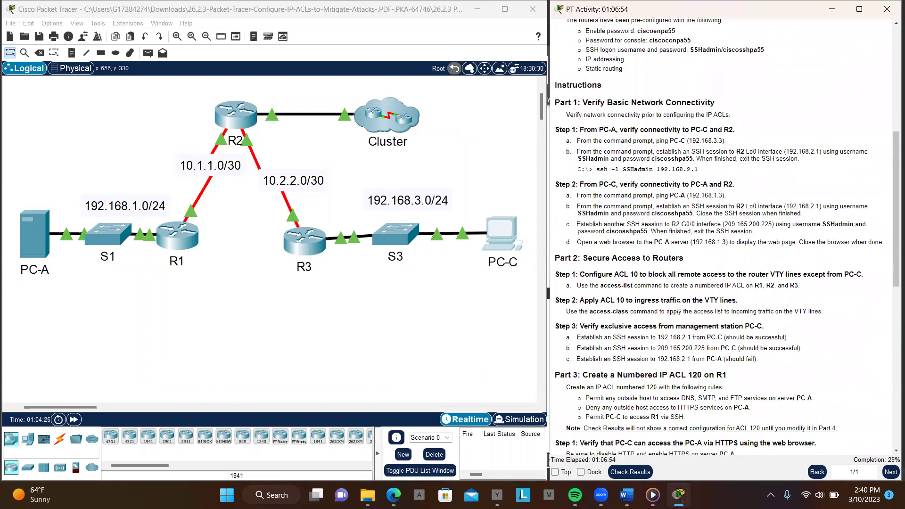
scroll(678, 308, down, 3)
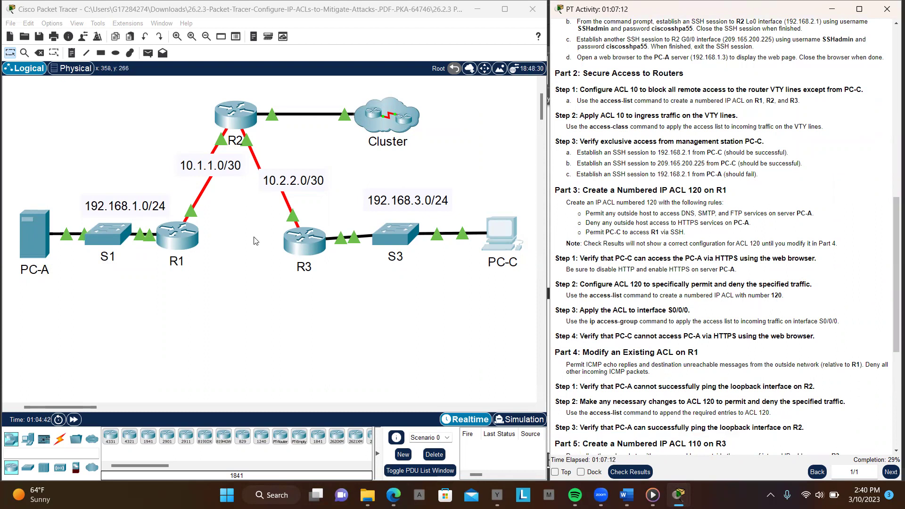
click(174, 239)
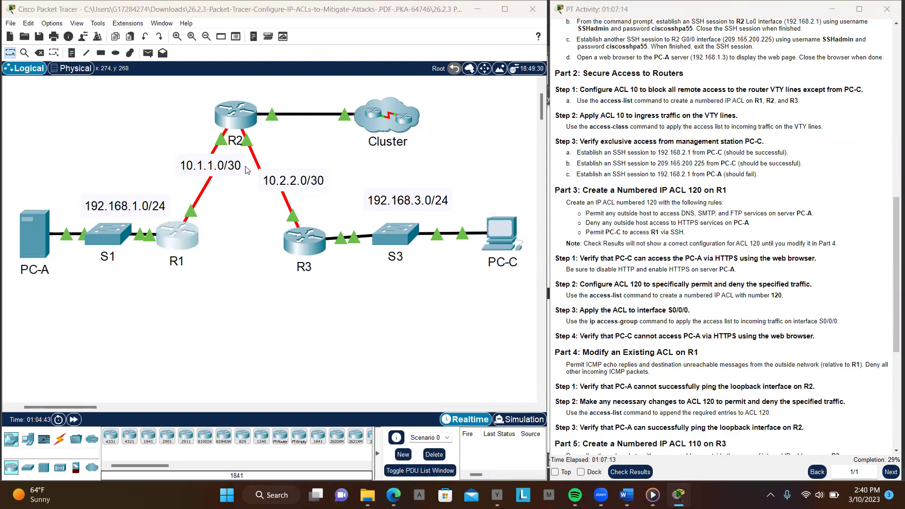
drag(370, 85, 207, 64)
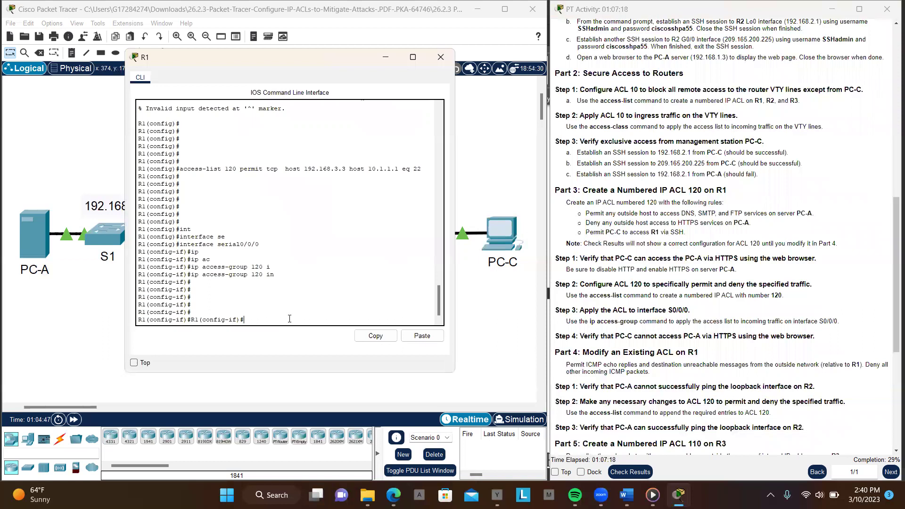
Leave Serial0/0/0 interface configuration mode with exit
key(Return)
key(Return)
key(Return)
key(Return)
text(extu)
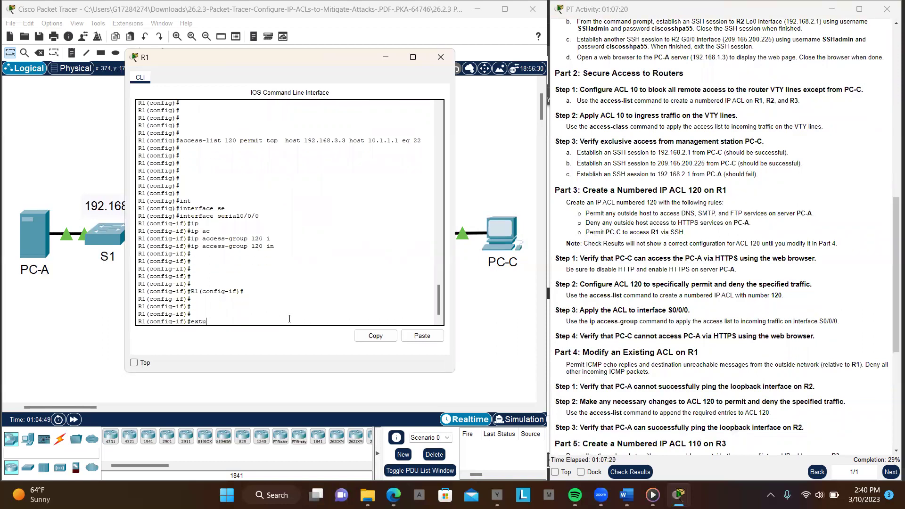
key(Return)
key(Return)
key(Return)
key(Return)
key(Return)
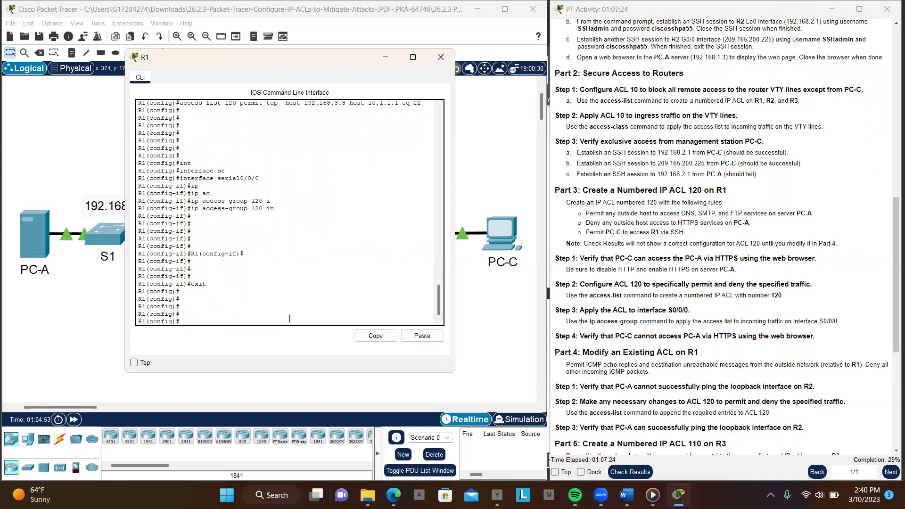
Add 'access-list 120 permit icmp any any echo-reply' on R1
text(acc)
key(Tab)
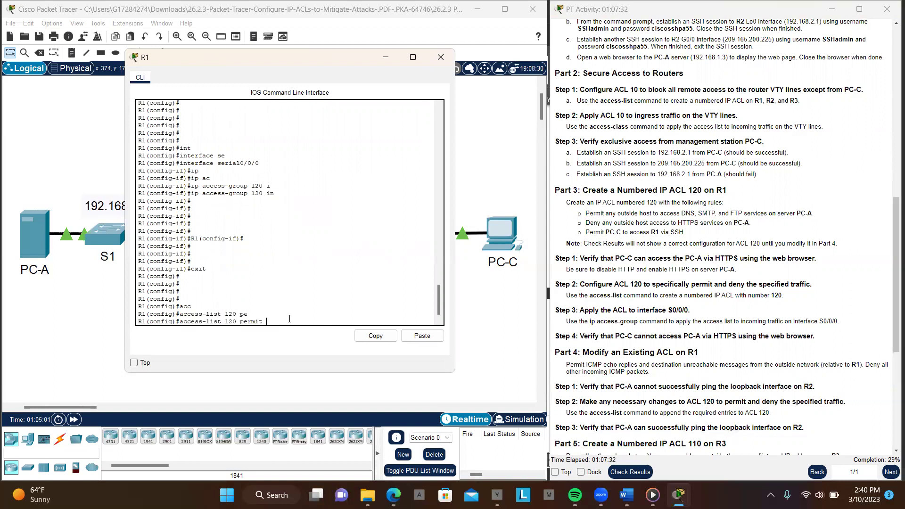
text(i)
key(Tab)
text(c)
key(Tab)
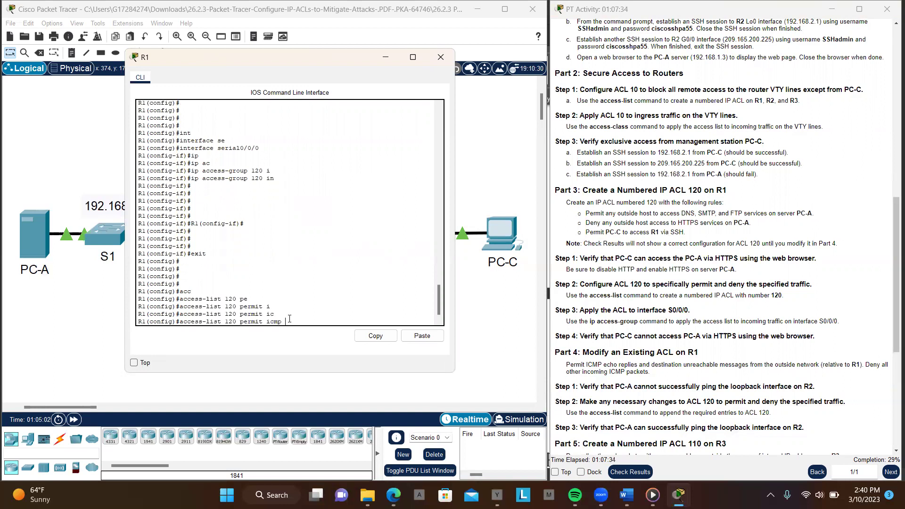
text(an)
key(Tab)
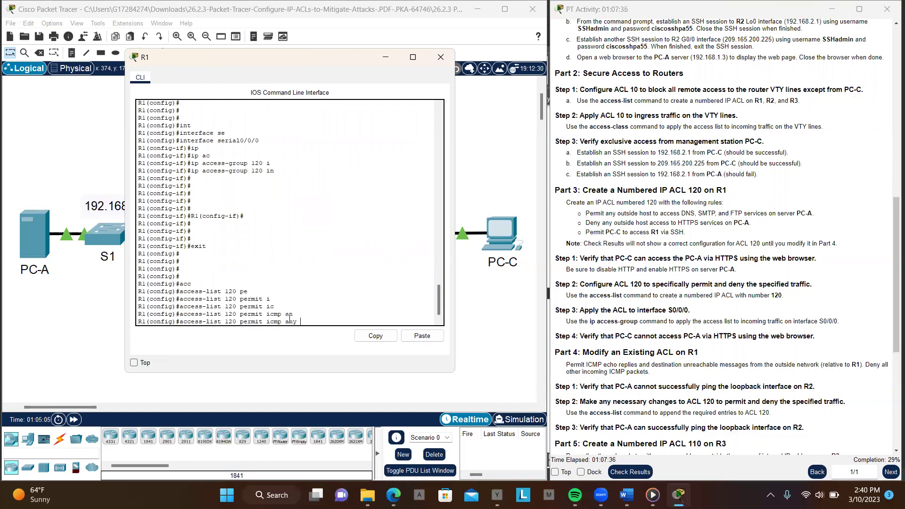
text(a)
key(Tab)
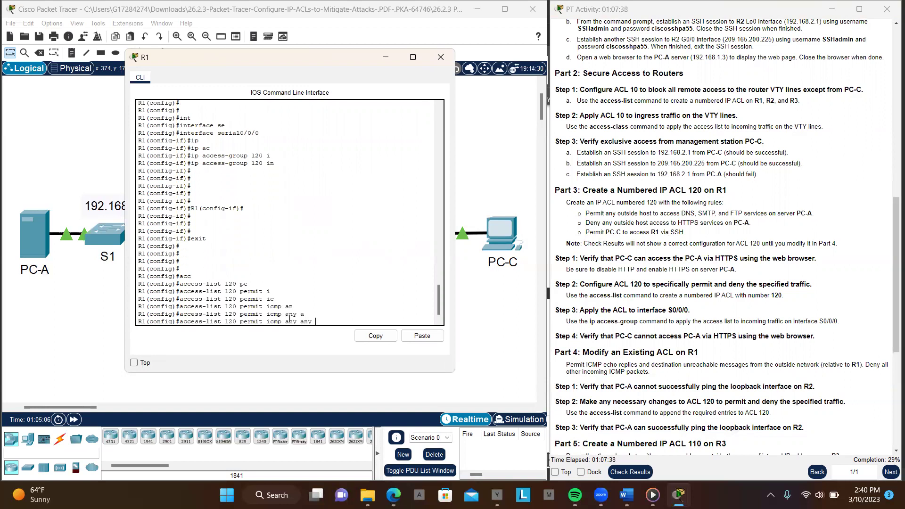
text(ech)
key(Tab)
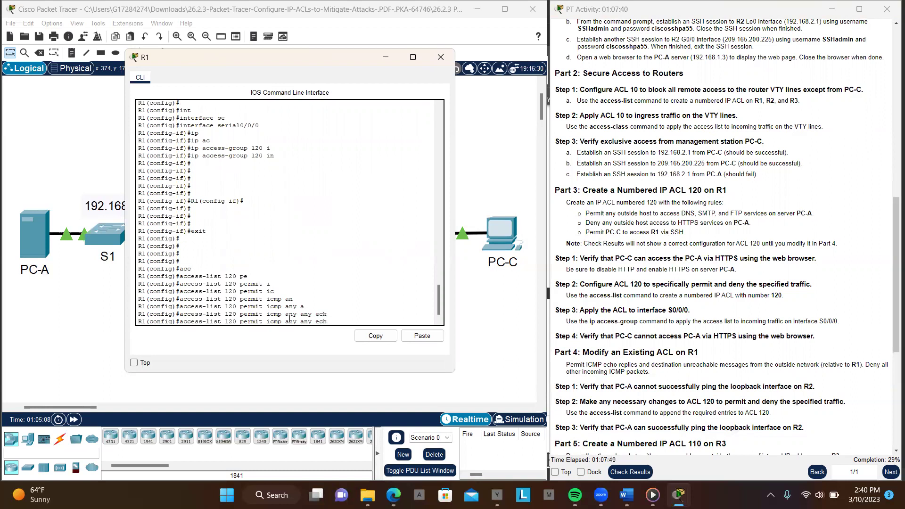
key(Tab)
text(-r)
key(Tab)
key(Return)
key(Return)
key(Return)
key(Return)
key(Return)
key(Return)
key(Return)
key(Return)
key(Return)
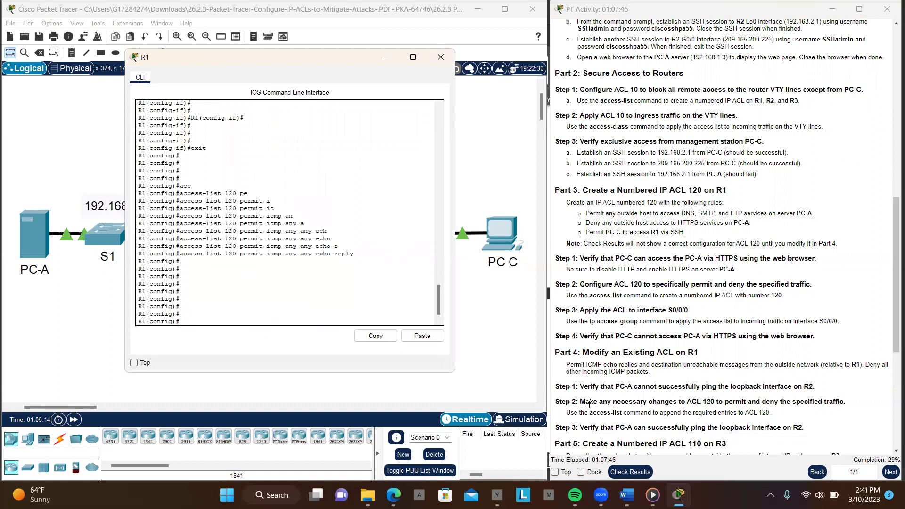
Select R2 Lo0's address 192.168.2.1 in the addressing table
scroll(697, 366, down, 1)
scroll(696, 365, down, 2)
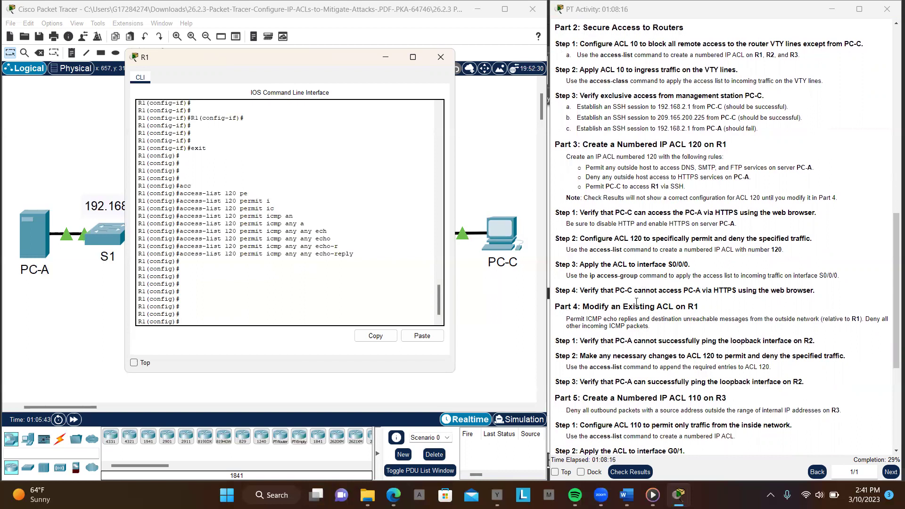
scroll(640, 325, down, 2)
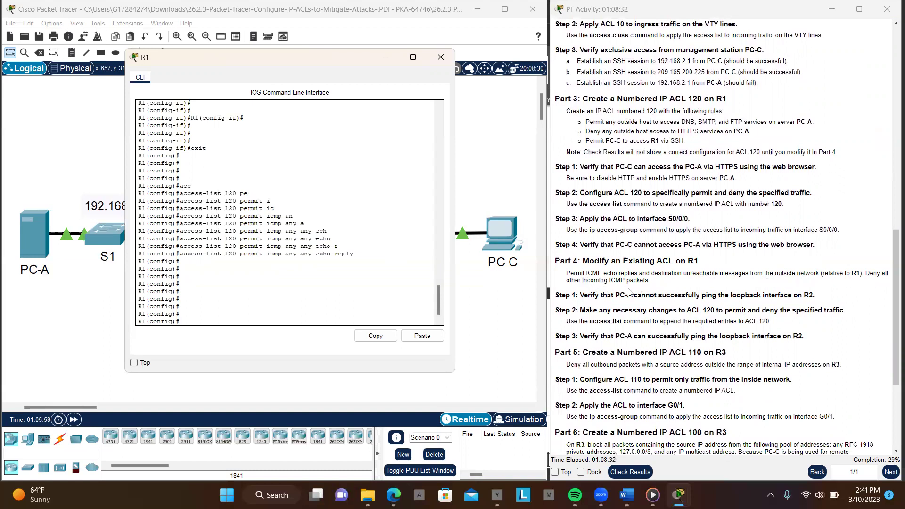
scroll(658, 290, down, 1)
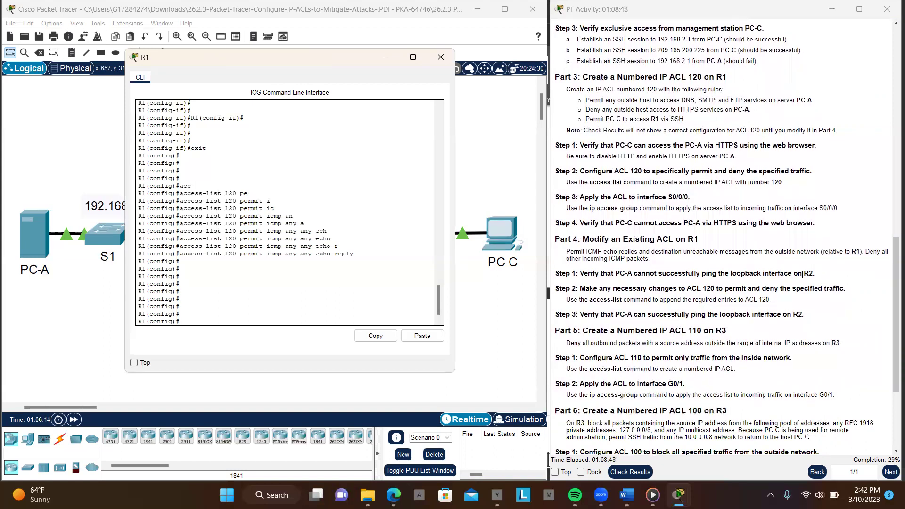
scroll(742, 214, up, 15)
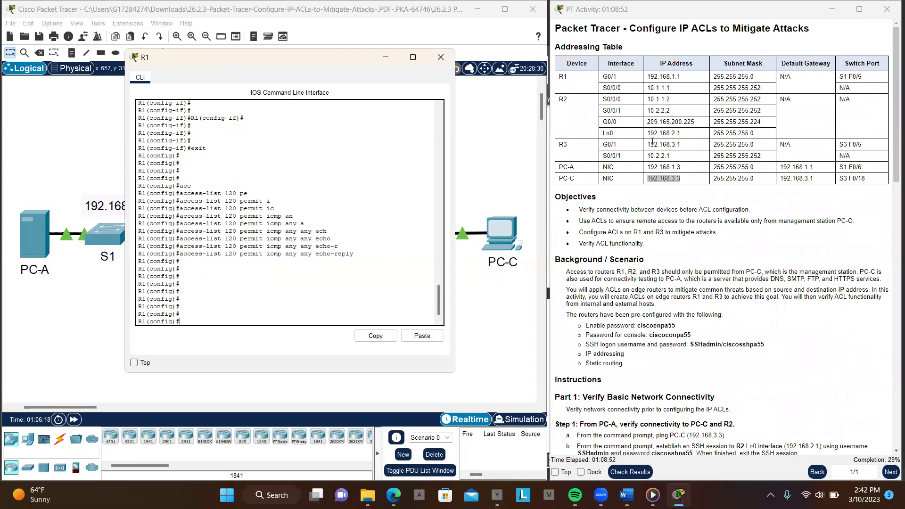
drag(647, 133, 679, 134)
key(ctrl+c)
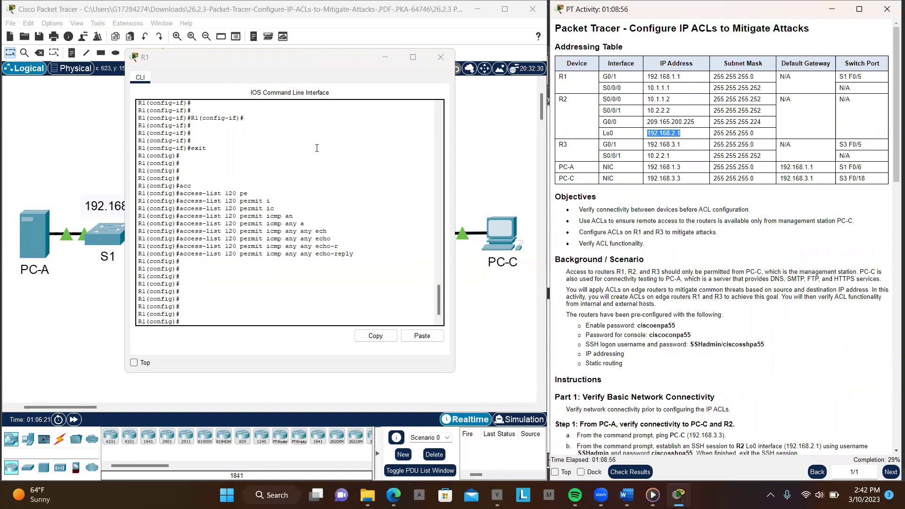
Open PC-A's Desktop from the topology
scroll(680, 307, down, 4)
scroll(680, 306, down, 8)
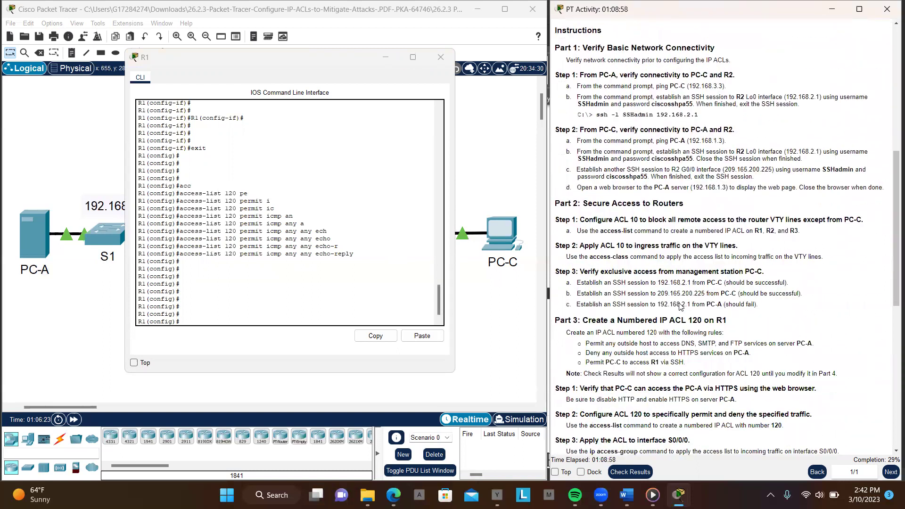
scroll(680, 307, down, 3)
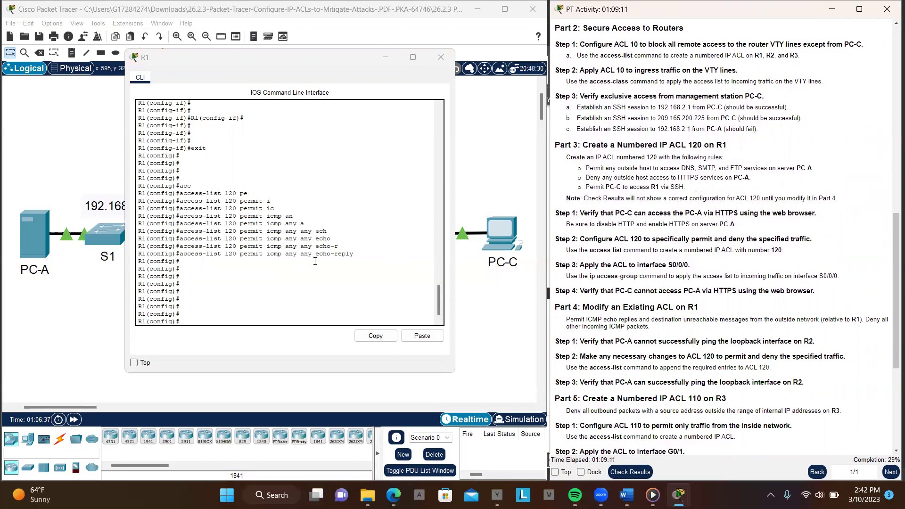
click(47, 240)
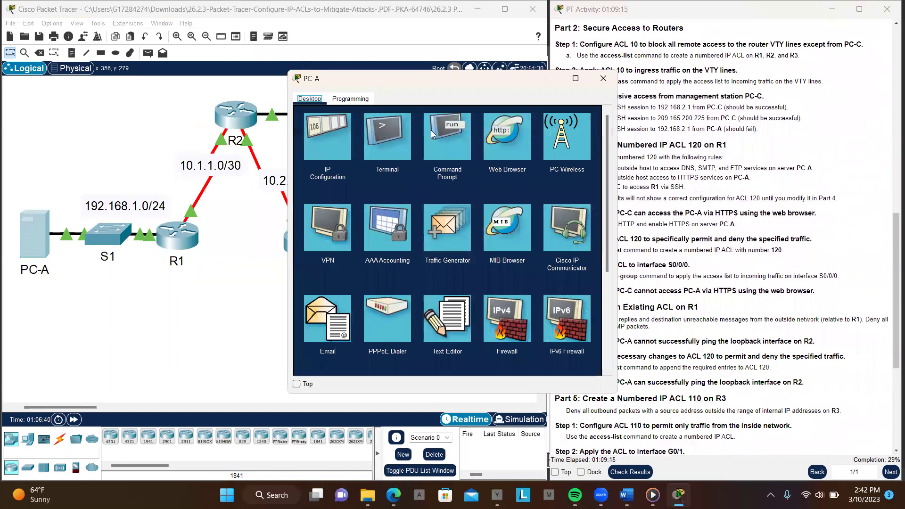
From PC-A's command prompt, ping R2's loopback 192.168.2.1 using the pasted address
click(443, 139)
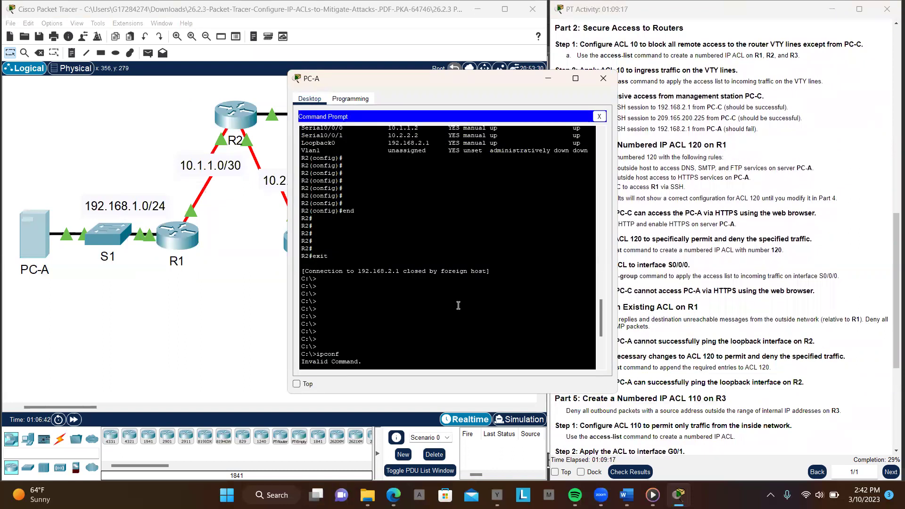
scroll(460, 321, down, 8)
text(pi)
text(n)
key(BackSpace)
text(ing)
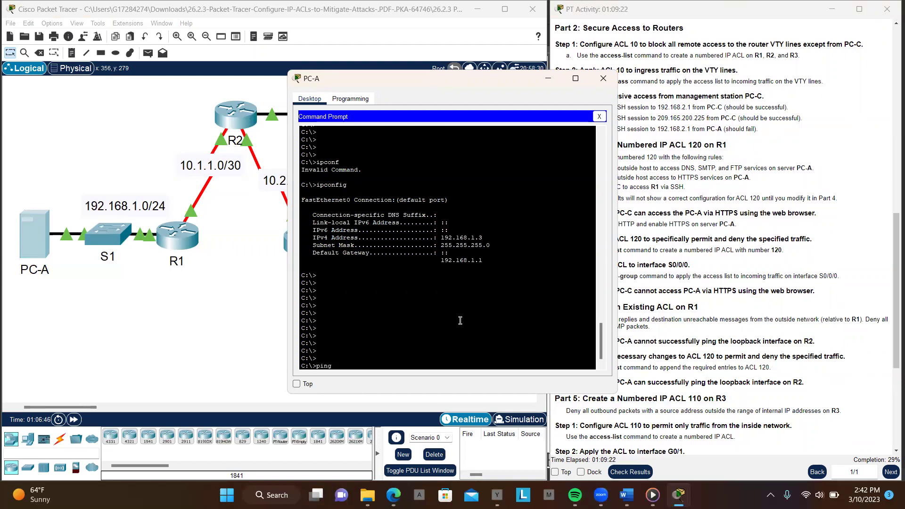
right_click(460, 321)
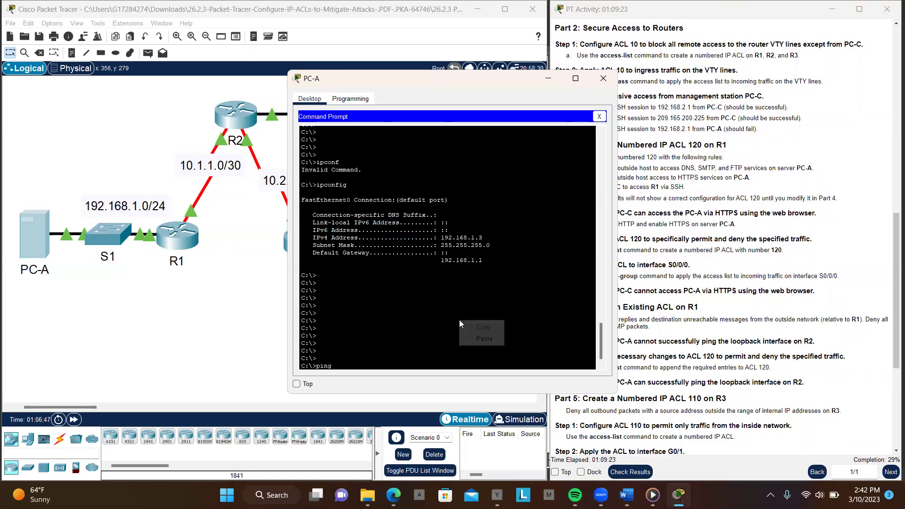
click(485, 338)
key(Return)
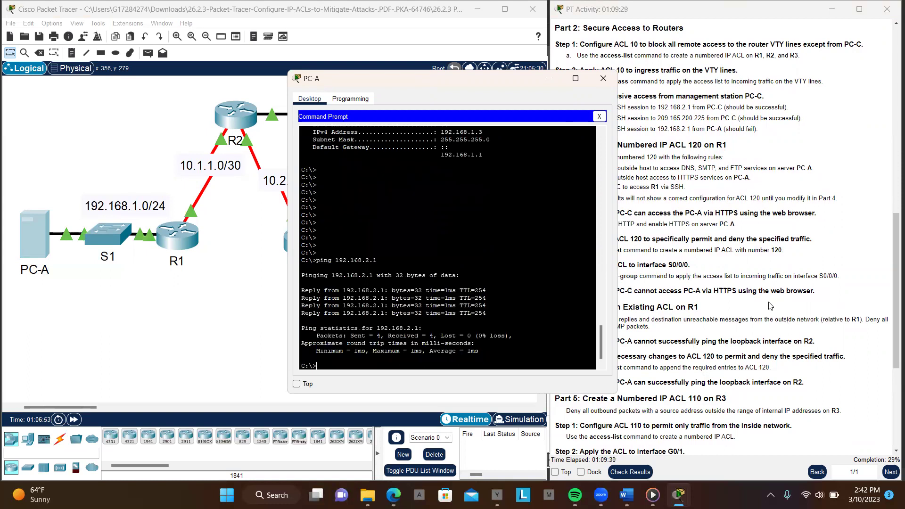
Minimize PC-A's window and return to R1's command line
click(780, 312)
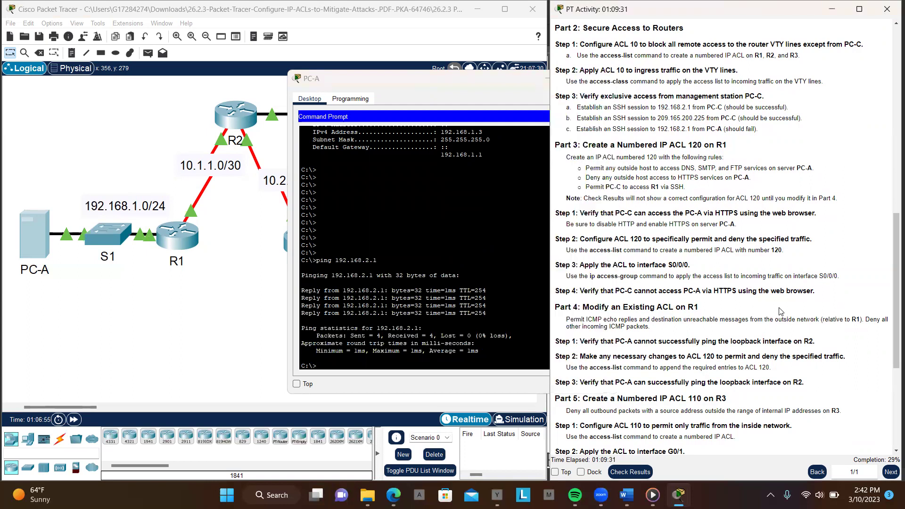
click(439, 92)
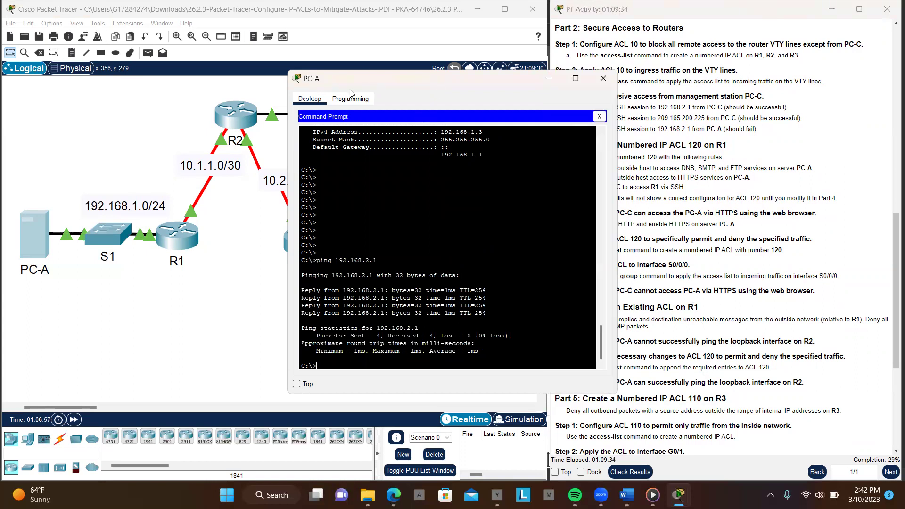
click(548, 83)
click(178, 237)
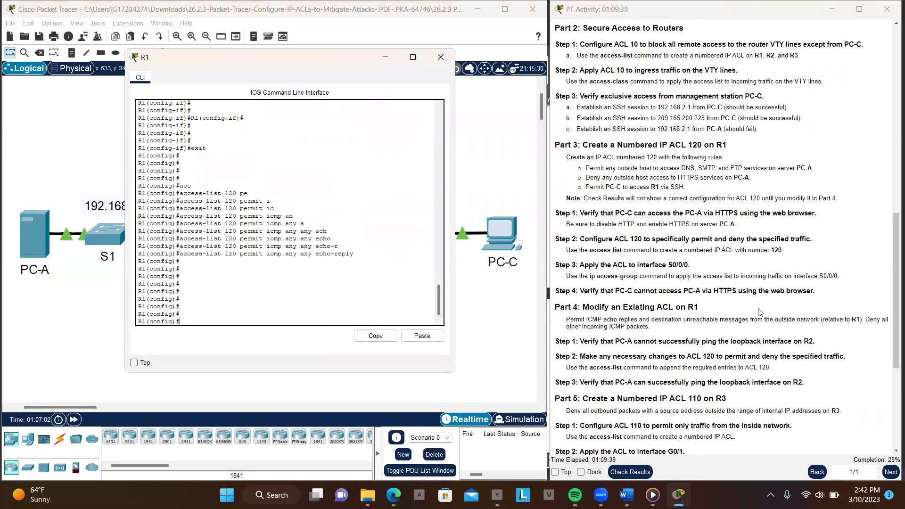
On R1, turn the recalled echo-reply line into 'access-list 120 permit icmp any any unreachable' and enter it
scroll(759, 312, down, 3)
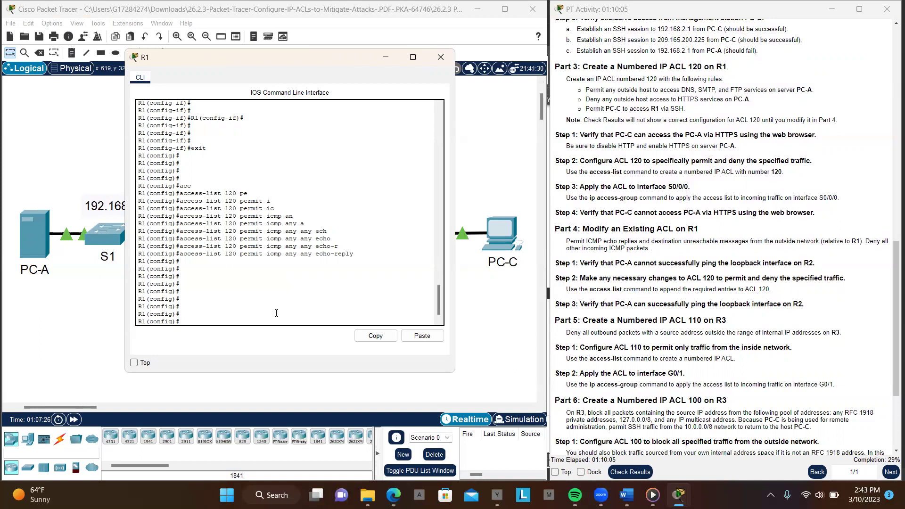
key(Return)
key(Return)
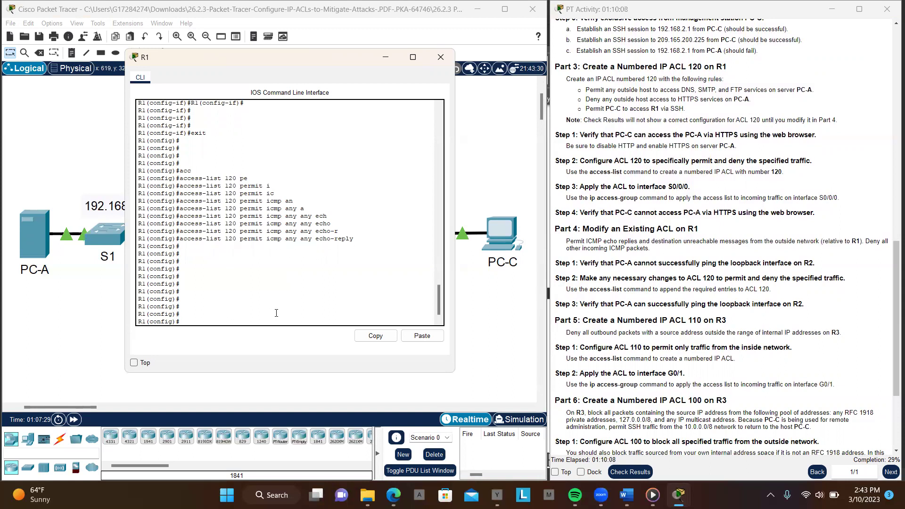
key(Up)
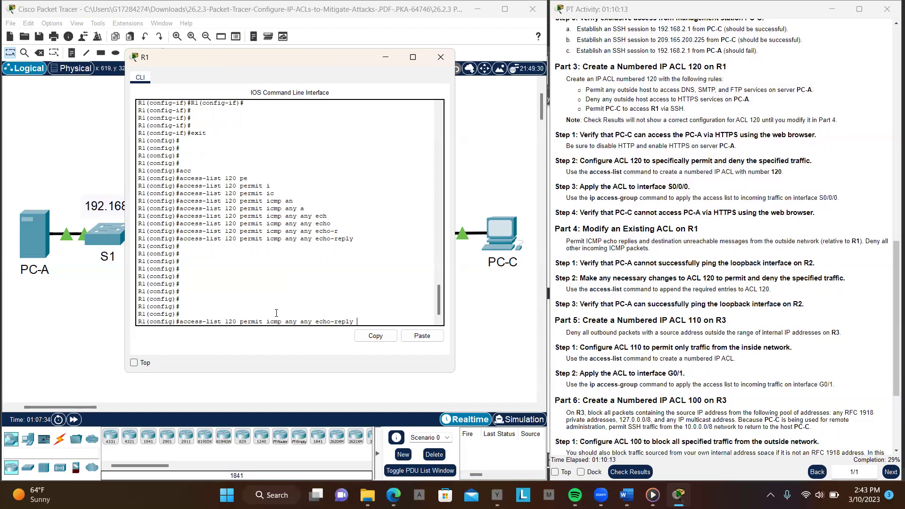
key(BackSpace)
key(BackSpace)
key(BackSpace)
key(BackSpace)
key(BackSpace)
key(BackSpace)
key(BackSpace)
key(BackSpace)
key(BackSpace)
key(BackSpace)
text(un)
key(Tab)
key(Return)
key(Return)
key(Return)
key(Return)
key(Return)
key(Return)
key(Return)
key(Return)
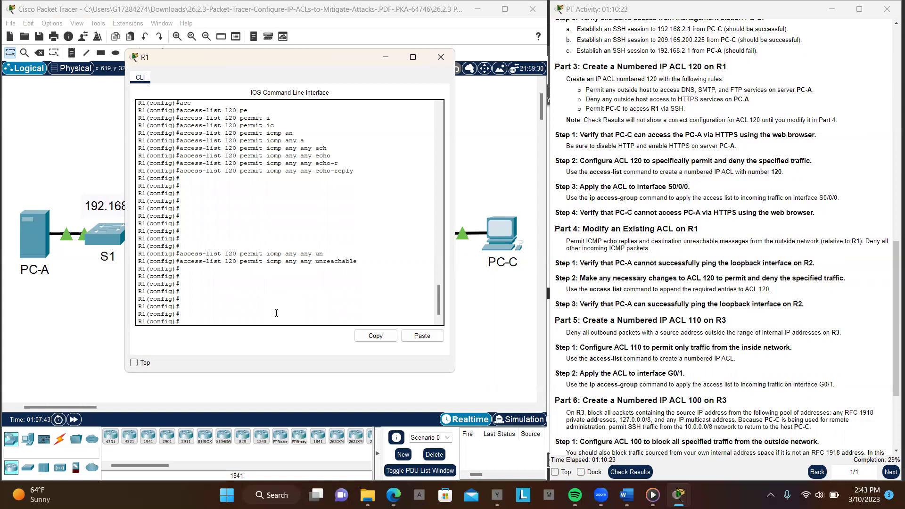
key(Up)
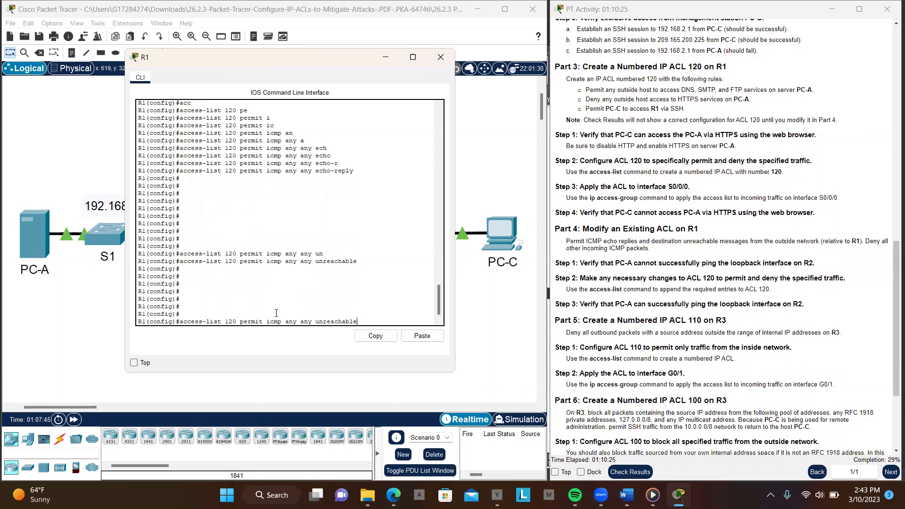
key(BackSpace)
key(BackSpace)
key(BackSpace)
key(BackSpace)
key(BackSpace)
key(BackSpace)
key(BackSpace)
key(BackSpace)
key(BackSpace)
key(BackSpace)
key(BackSpace)
key(BackSpace)
key(BackSpace)
key(BackSpace)
key(BackSpace)
key(BackSpace)
key(BackSpace)
key(BackSpace)
key(BackSpace)
key(BackSpace)
key(BackSpace)
key(BackSpace)
key(BackSpace)
key(BackSpace)
key(BackSpace)
Add 'access-list 120 deny icmp any any' on R1
text(de)
key(Tab)
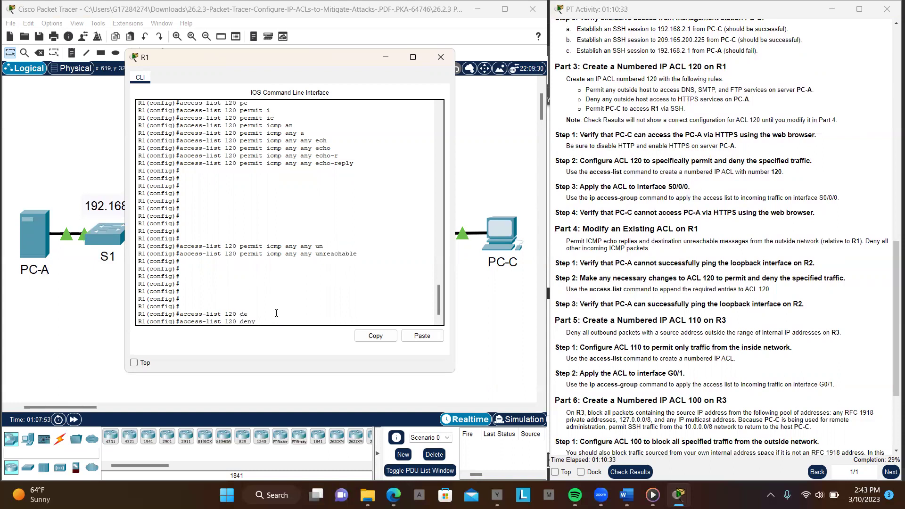
text(ic)
key(Tab)
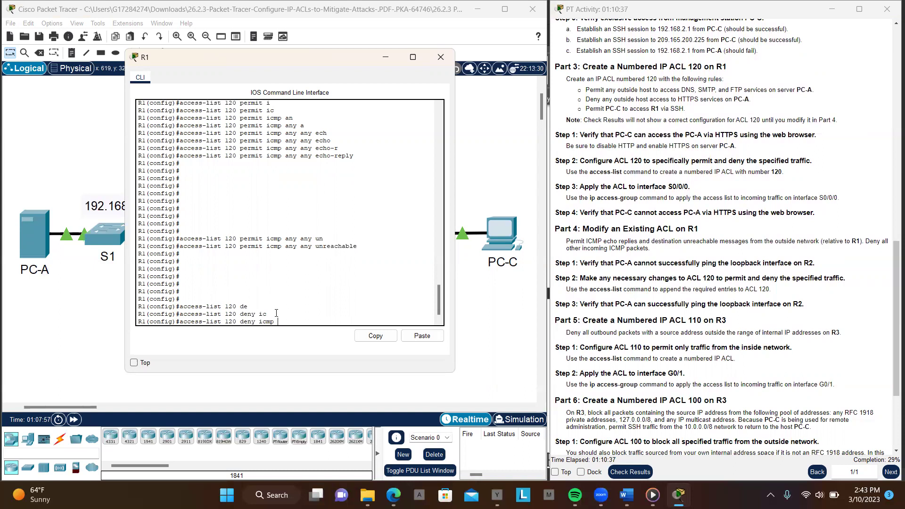
text(a)
key(Tab)
text(a)
key(Tab)
key(Return)
key(Return)
key(Return)
key(Return)
key(Return)
key(Return)
key(Return)
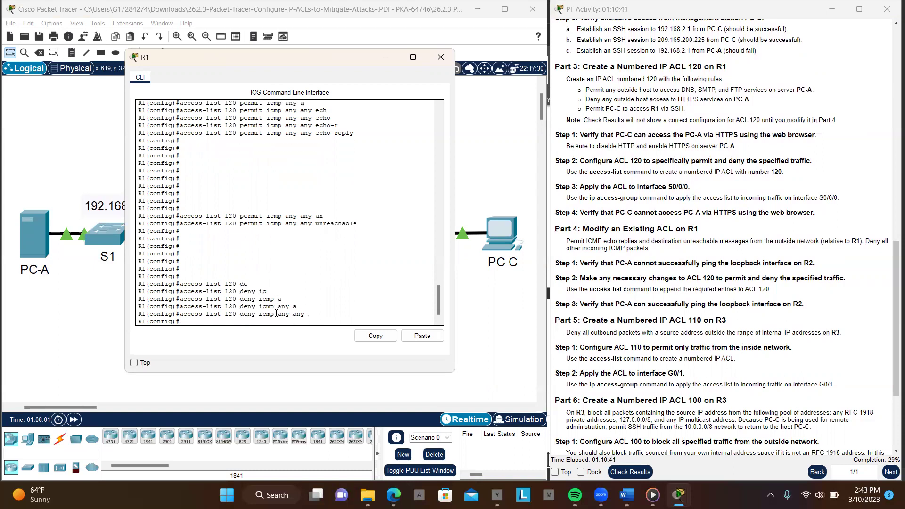
Add 'access-list 120 permit ip any any' on R1
key(Up)
key(BackSpace)
key(BackSpace)
key(BackSpace)
key(BackSpace)
key(BackSpace)
key(BackSpace)
key(BackSpace)
key(BackSpace)
key(BackSpace)
key(BackSpace)
key(BackSpace)
key(BackSpace)
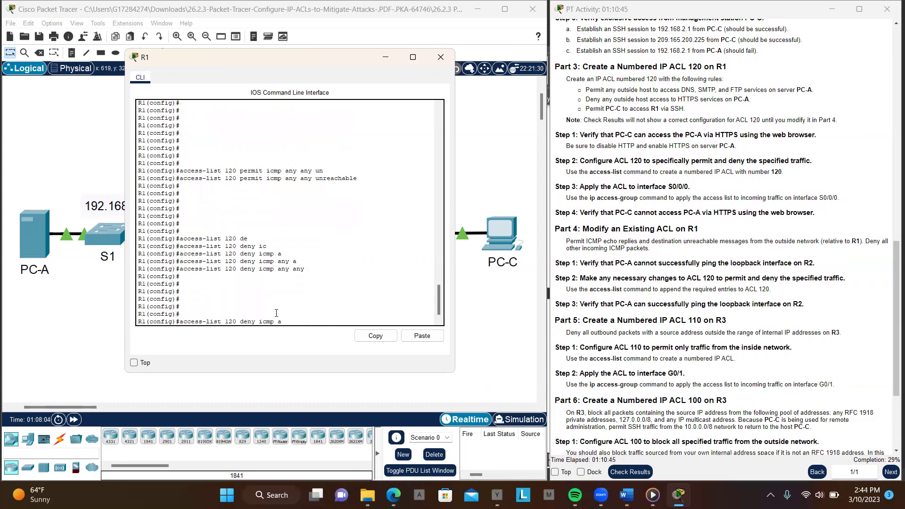
key(BackSpace)
key(BackSpace)
key(BackSpace)
text(p)
key(Tab)
text(ip)
key(Tab)
text(a)
key(Tab)
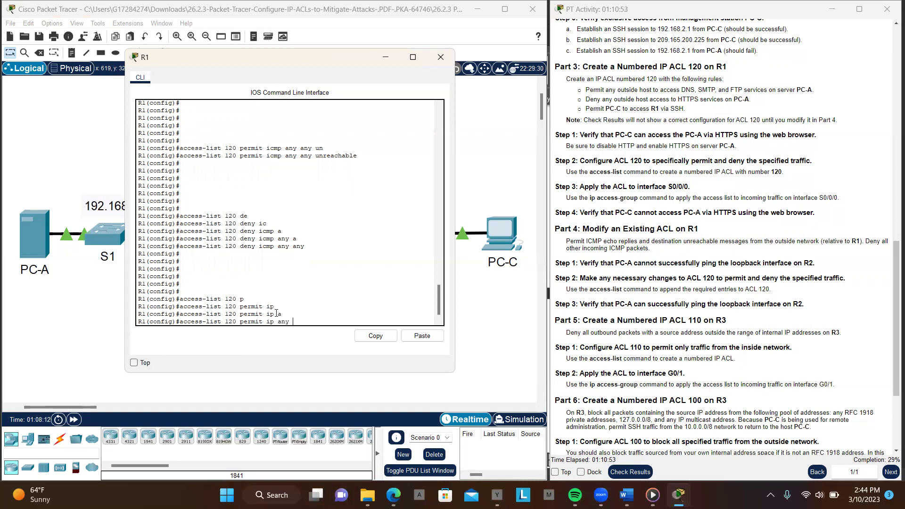
text(a)
key(Tab)
key(Return)
key(Return)
key(Return)
key(Return)
key(Return)
key(Return)
key(Return)
key(Return)
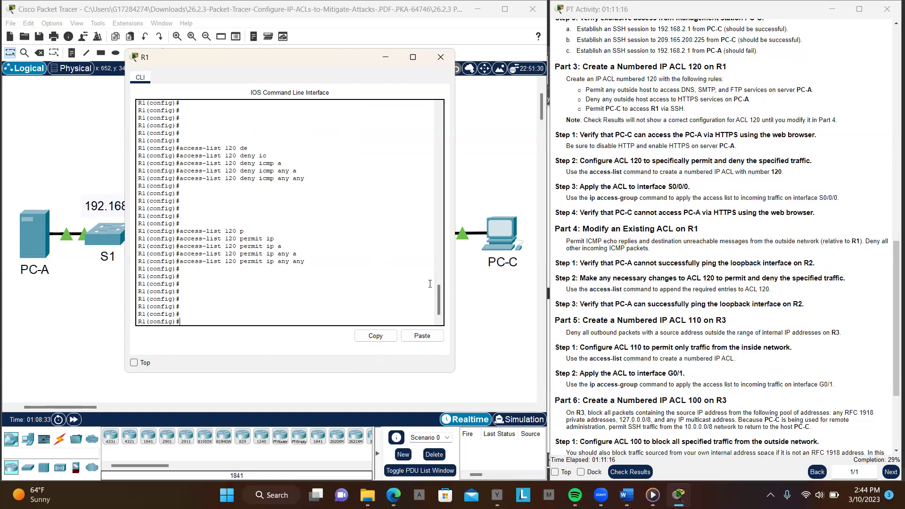
Rerun the ping to 192.168.2.1 from PC-A, then minimize PC-A's window
click(47, 242)
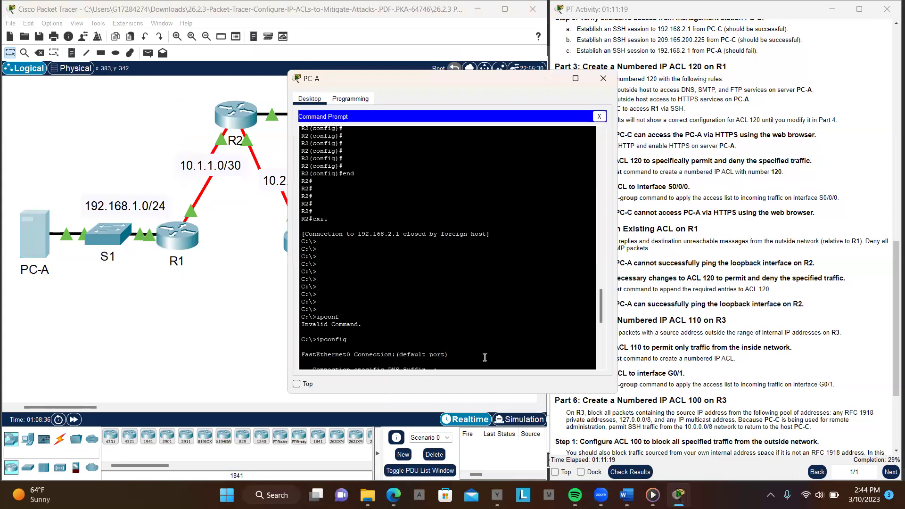
scroll(484, 357, down, 7)
scroll(485, 357, down, 5)
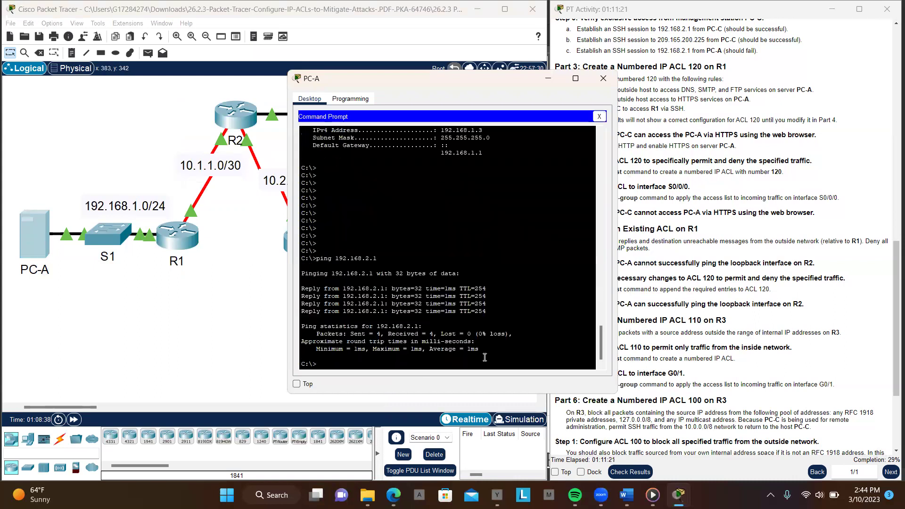
key(Return)
key(Return)
key(Return)
key(Return)
key(Return)
key(Return)
key(Return)
key(Up)
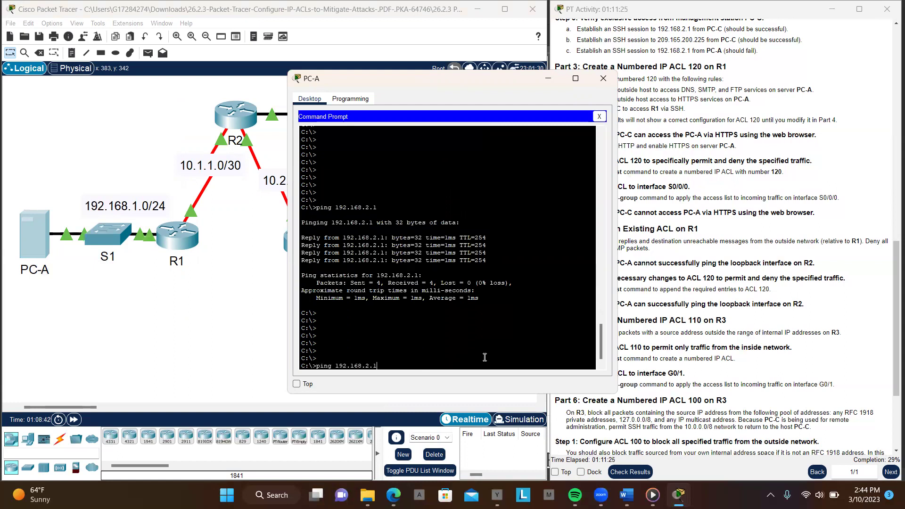
key(Return)
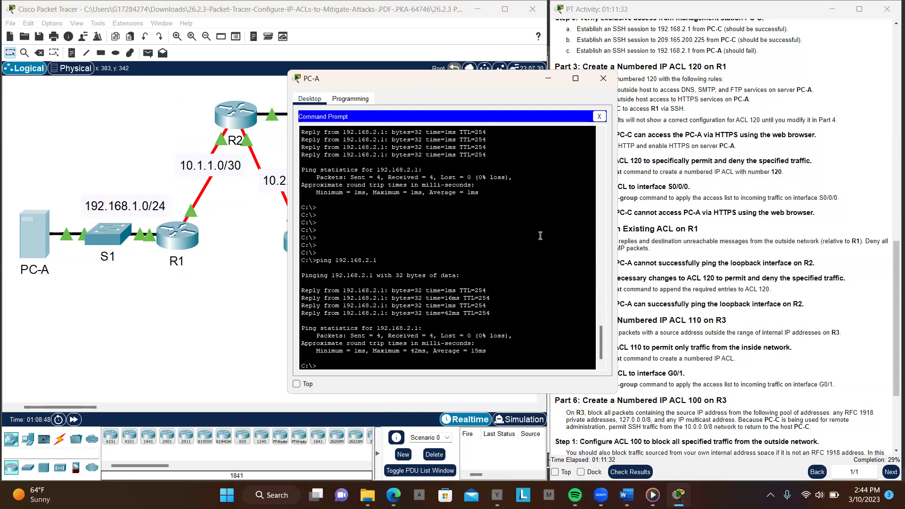
click(548, 80)
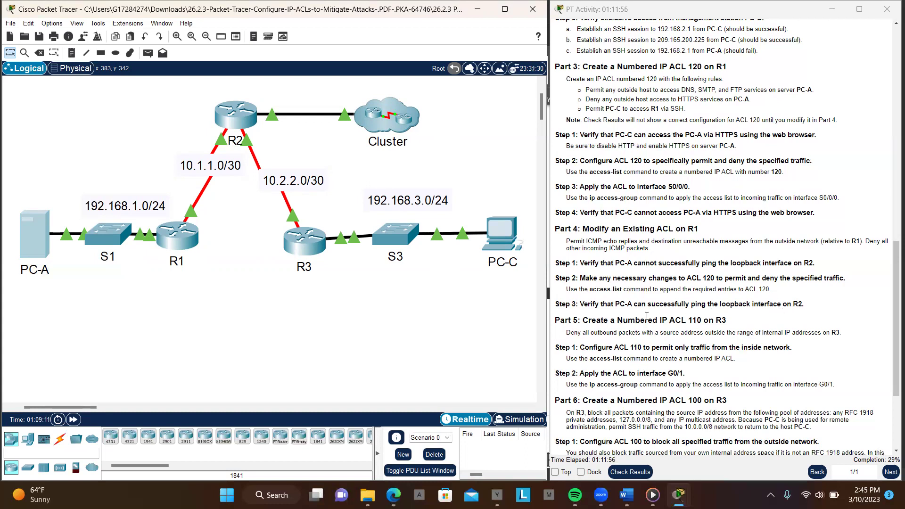
drag(581, 307, 811, 307)
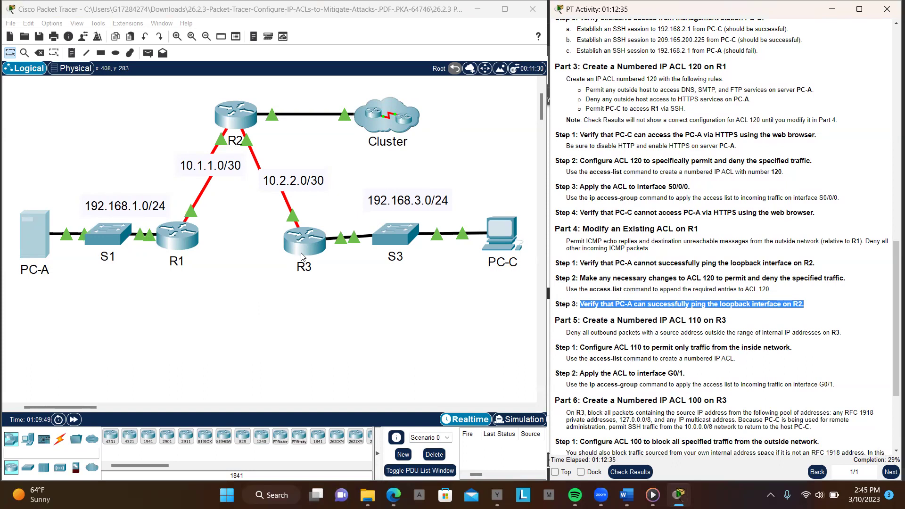
click(300, 256)
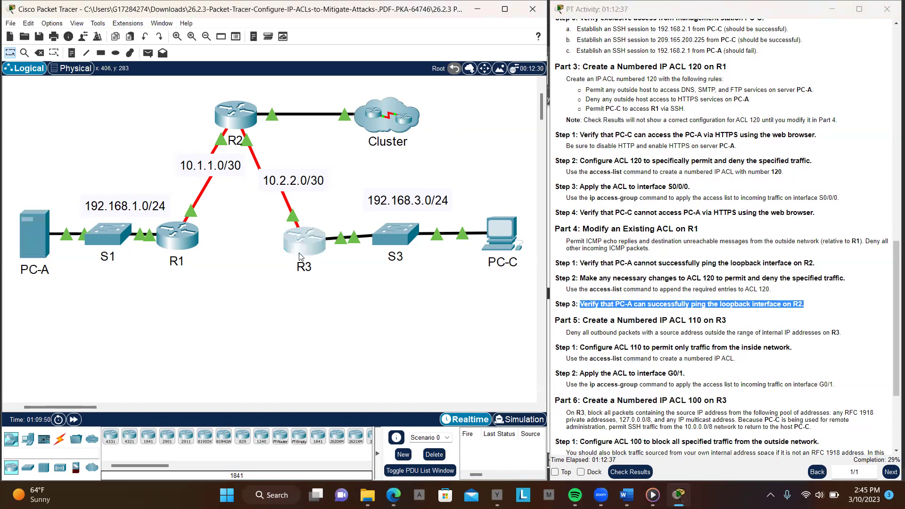
Log in to R3's console with the password copied from the instructions
click(300, 256)
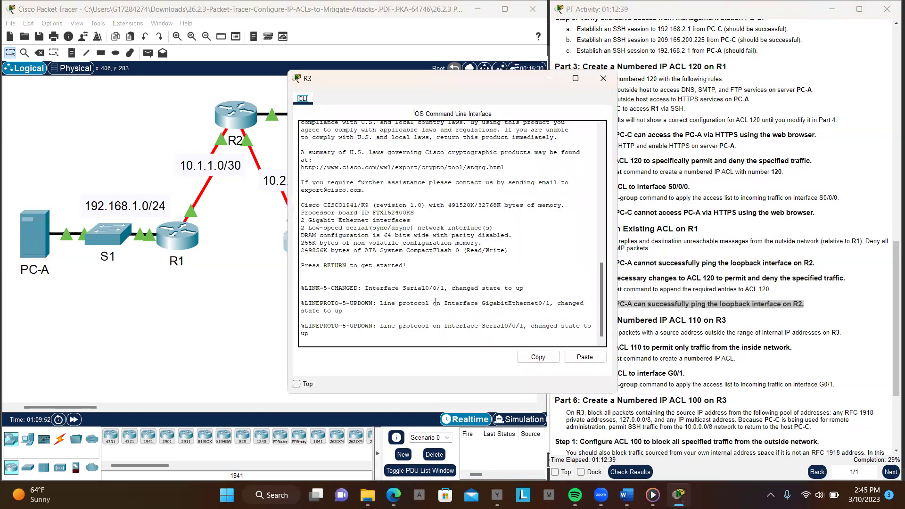
key(Return)
key(Return)
key(Return)
key(Return)
key(Return)
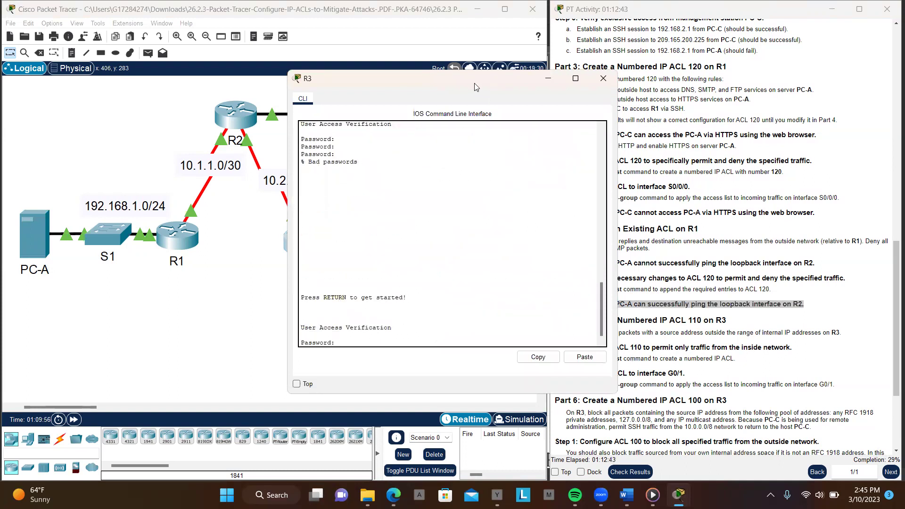
drag(474, 86, 306, 87)
scroll(813, 199, up, 15)
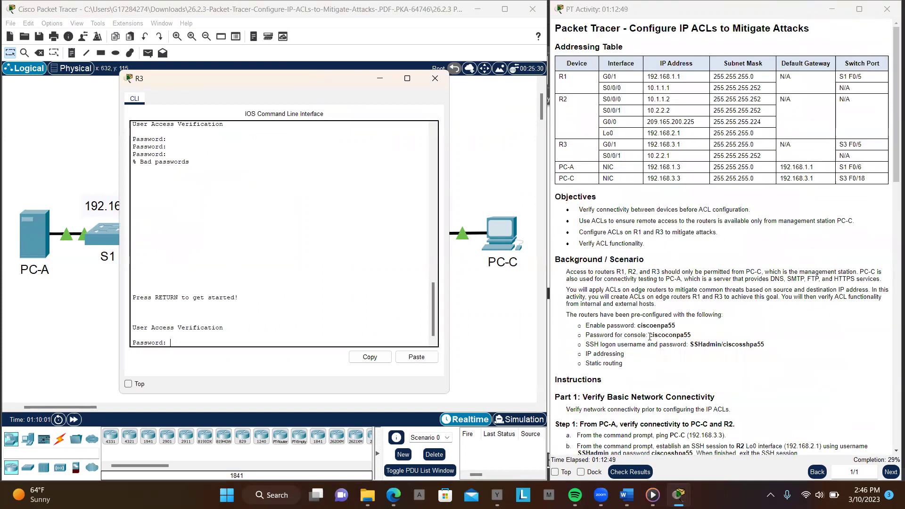
drag(649, 335, 695, 339)
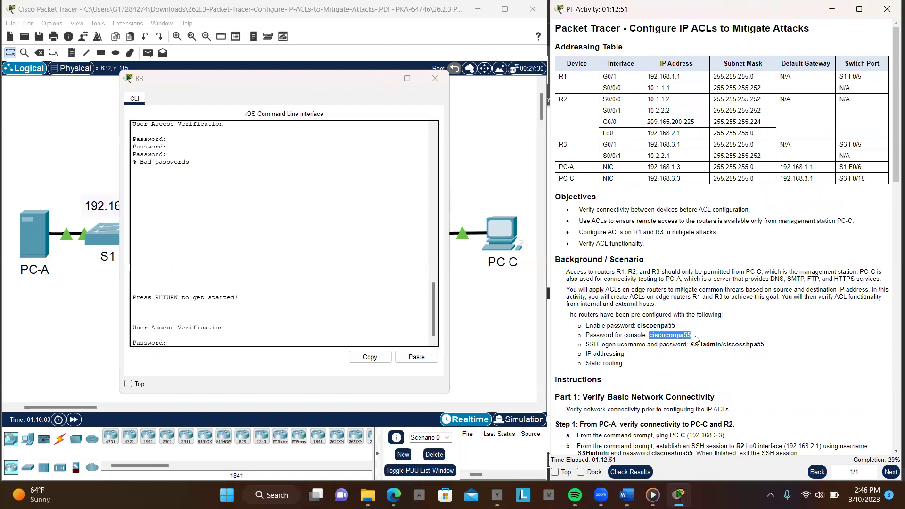
click(349, 336)
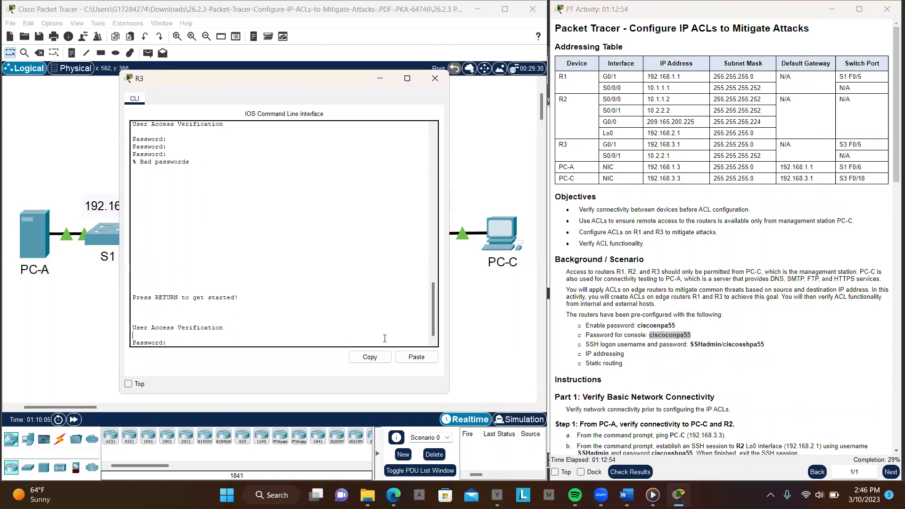
click(409, 356)
key(Return)
Enter privileged mode with the copied enable password and type conf t
text(en)
key(Return)
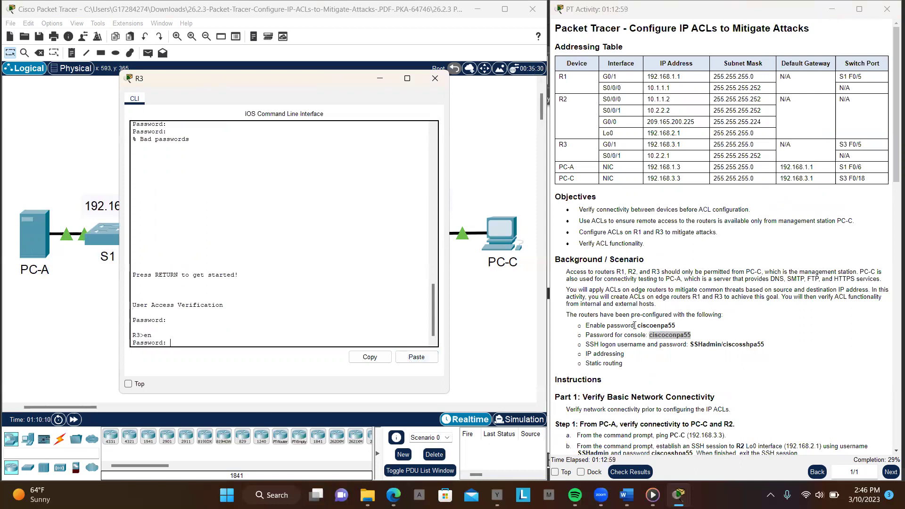
drag(637, 325, 680, 330)
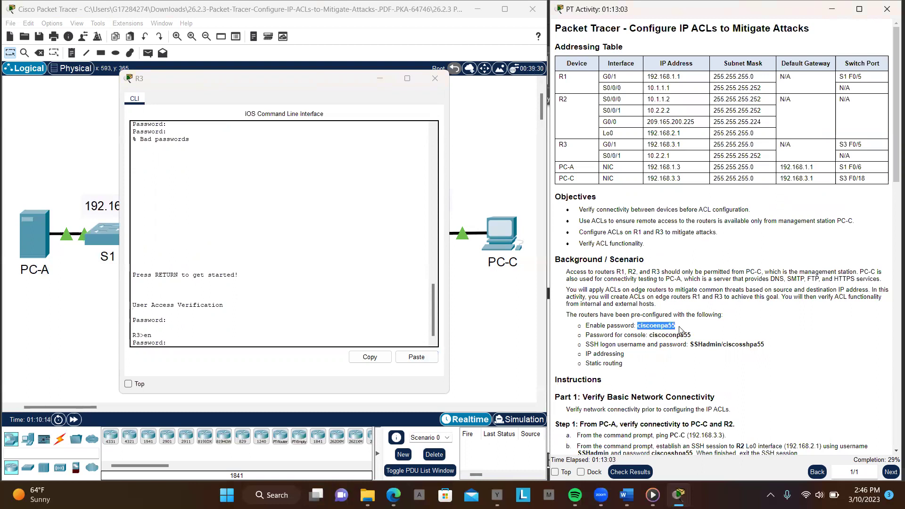
click(416, 358)
key(Return)
key(Return)
key(Return)
key(Return)
key(Return)
text(conf t)
key(Return)
key(Return)
key(Return)
key(Return)
key(Return)
key(Return)
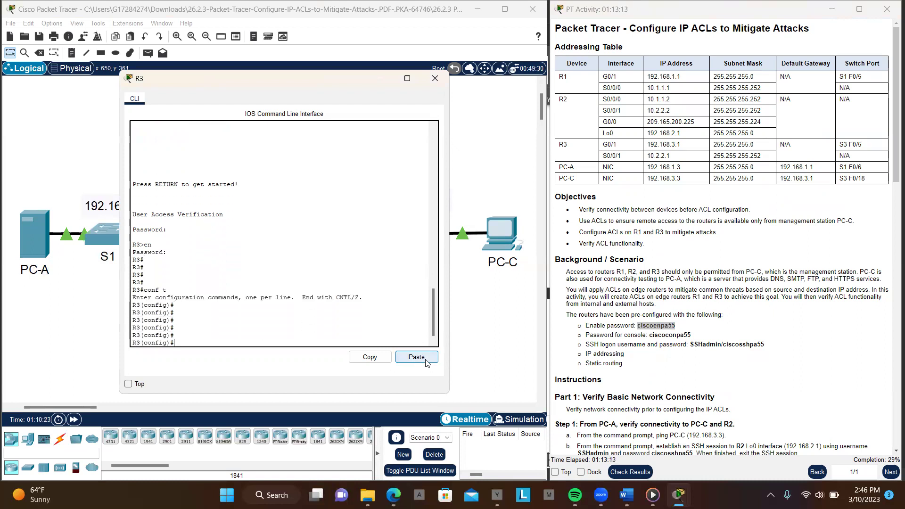
Start an 'access-list 110' command on R3, correcting the list number from 100
scroll(702, 311, down, 10)
scroll(702, 311, down, 5)
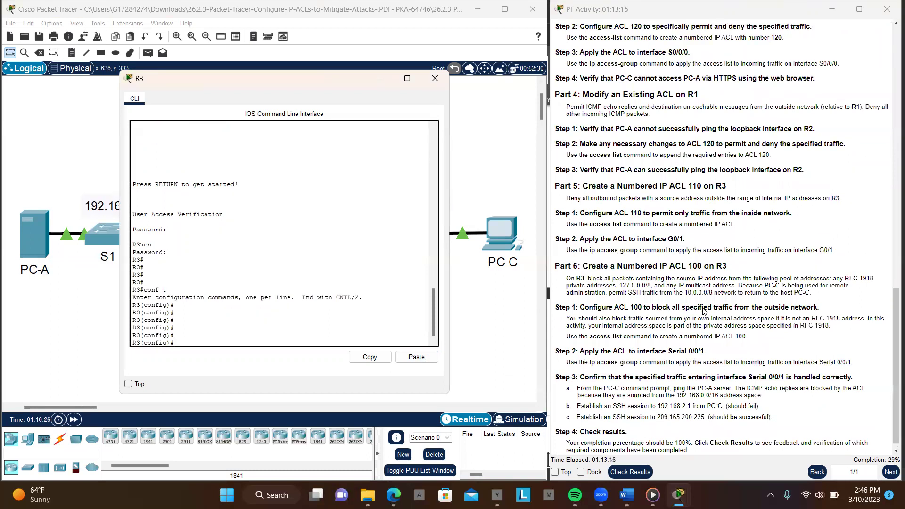
text(acc)
key(Tab)
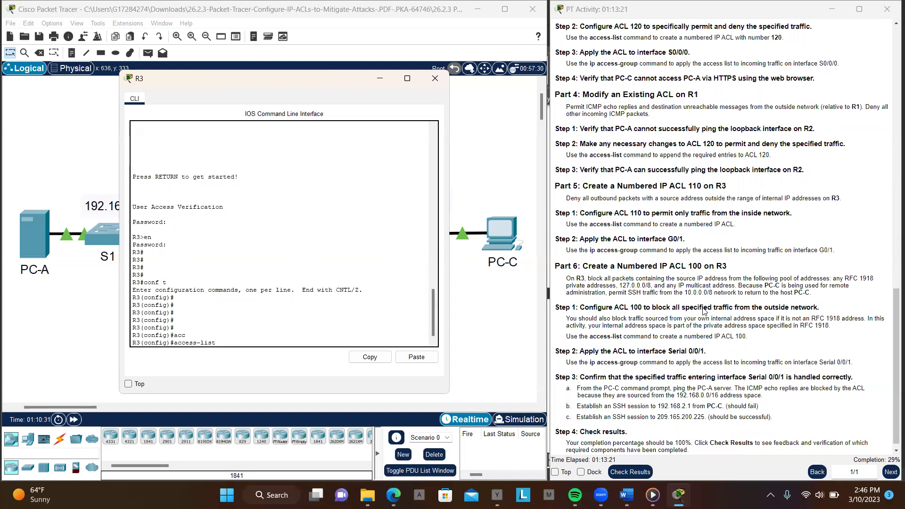
text(100)
key(BackSpace)
key(BackSpace)
text(10)
Complete the entry as permit ip 192.168.3.0 0.0.0.255 any and submit it
scroll(700, 325, down, 1)
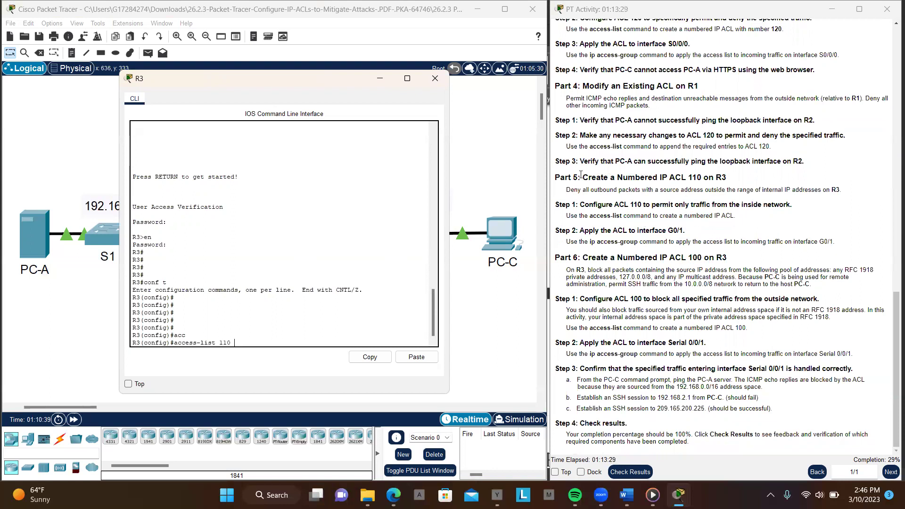
drag(556, 177, 752, 178)
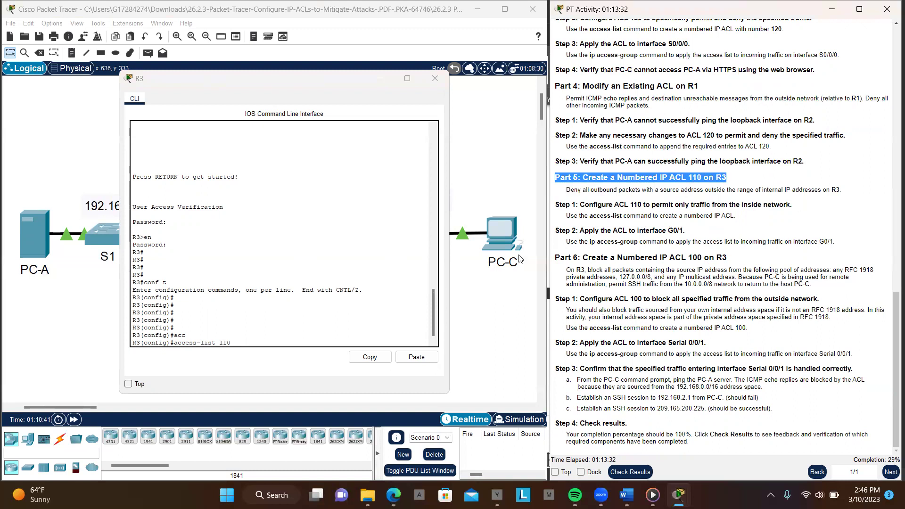
click(254, 346)
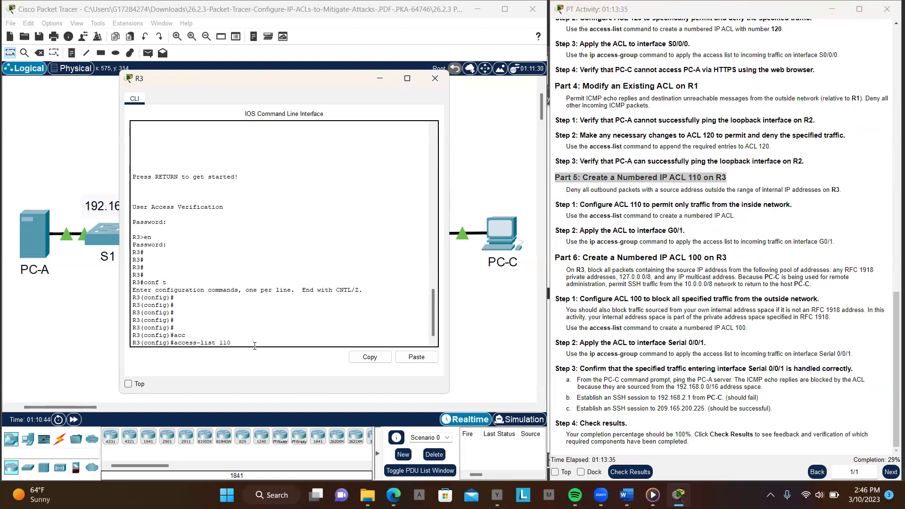
text(pe)
key(Tab)
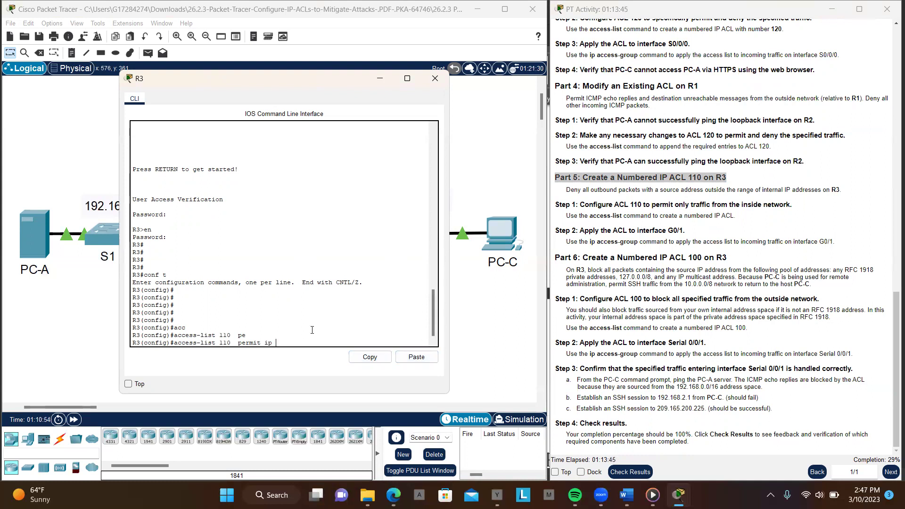
text(2.168.3.0 0.0.0.255)
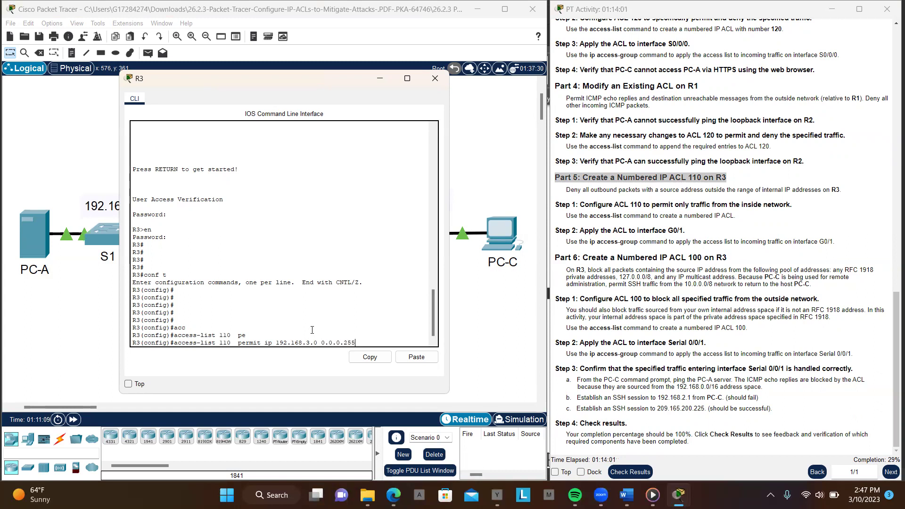
text( an)
key(Tab)
key(Return)
key(Return)
key(Return)
key(Return)
key(Return)
key(Return)
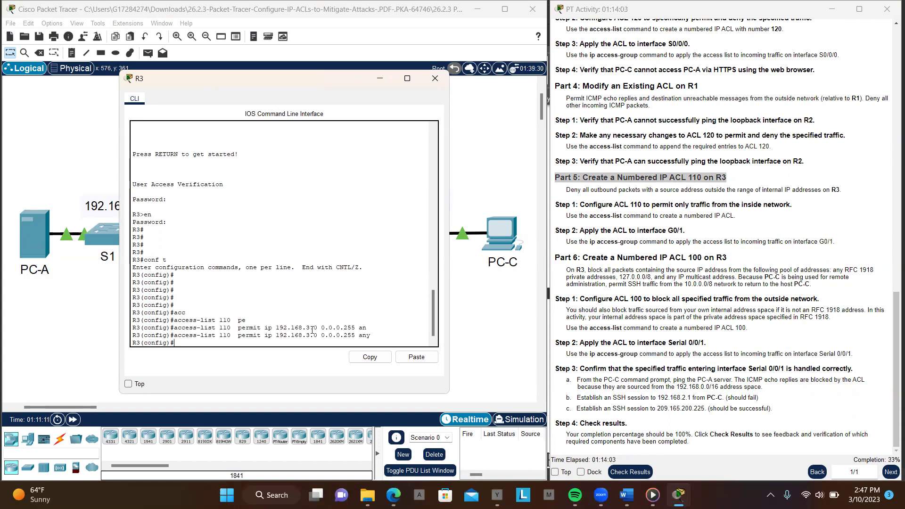
key(Return)
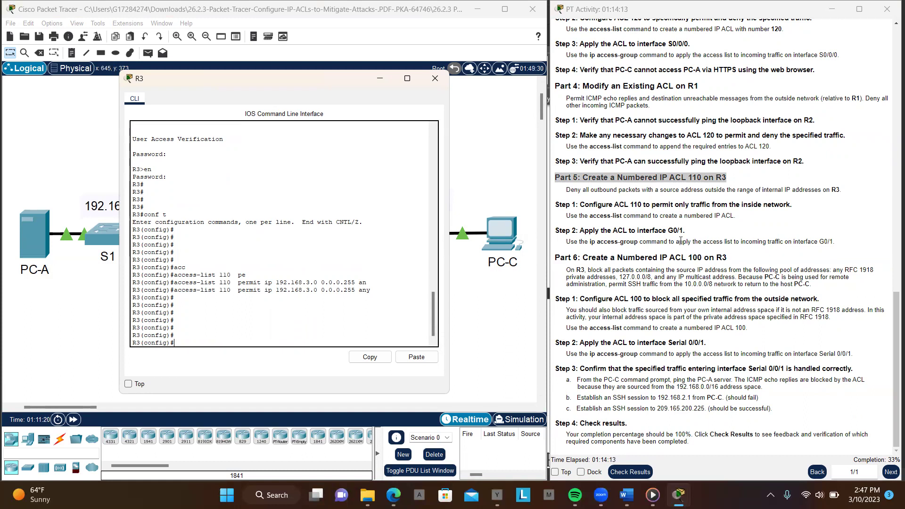
Enter interface gigabitEthernet0/1 configuration on R3
drag(693, 236, 558, 234)
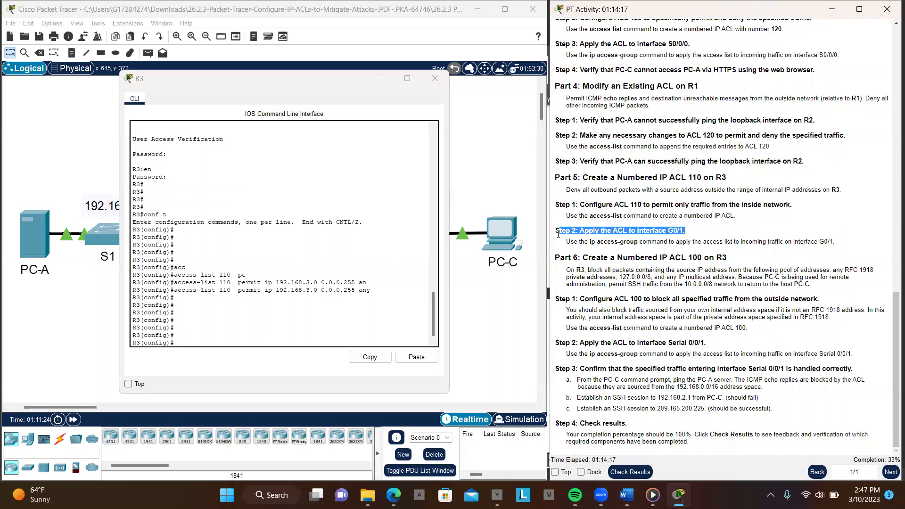
click(317, 331)
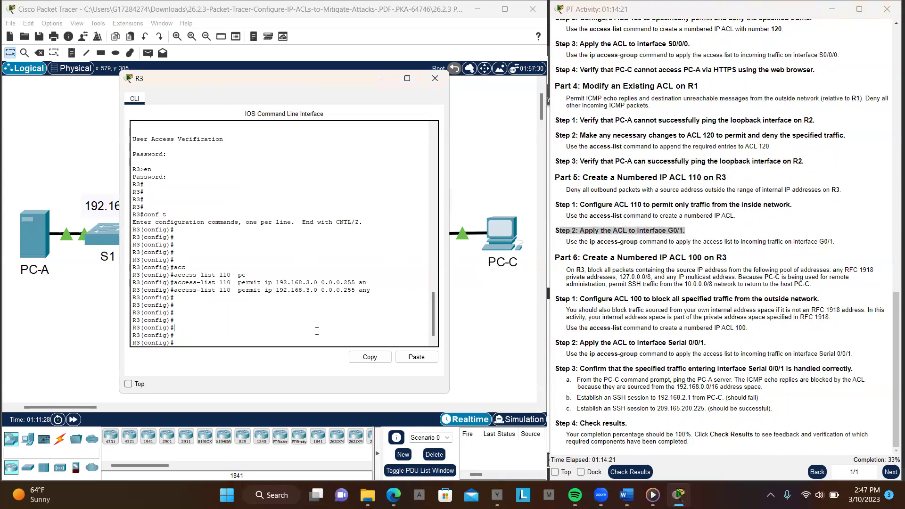
text(in)
key(Tab)
text(gi)
key(Tab)
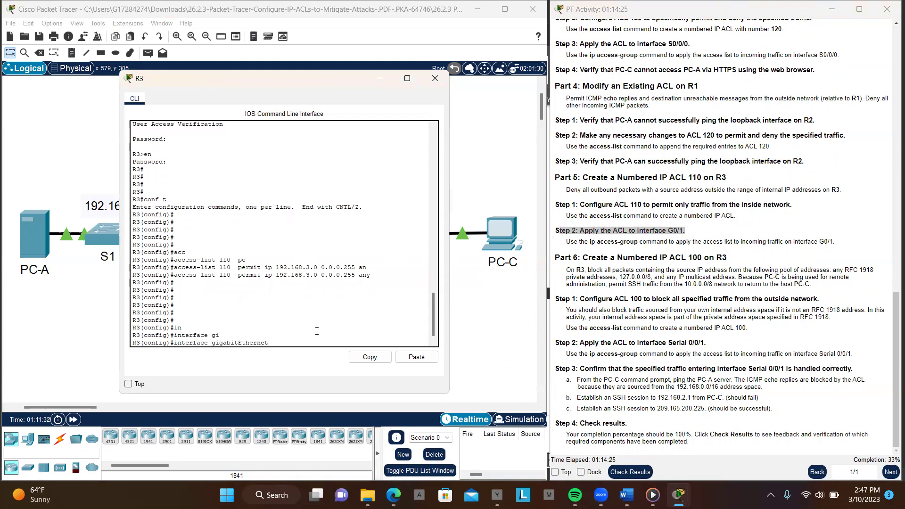
text(0/1)
key(Return)
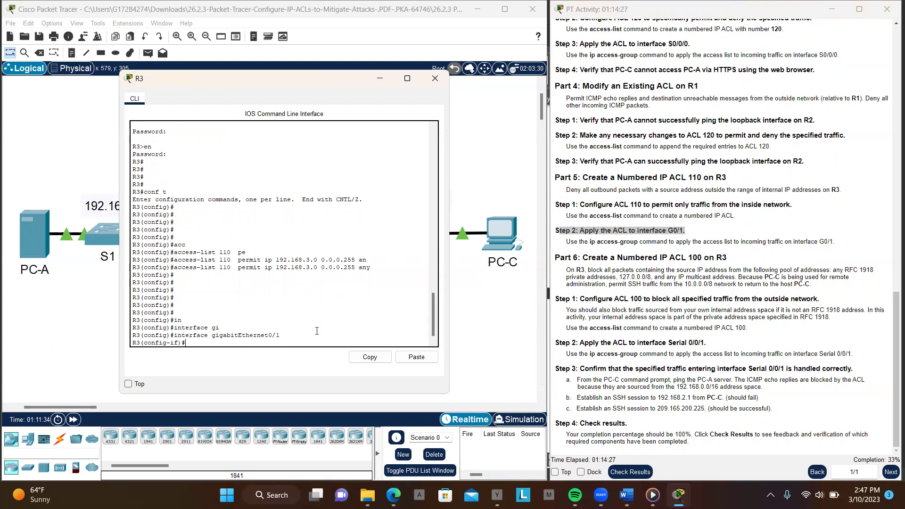
key(Return)
key(Return)
key(Return)
key(Return)
key(Return)
key(Return)
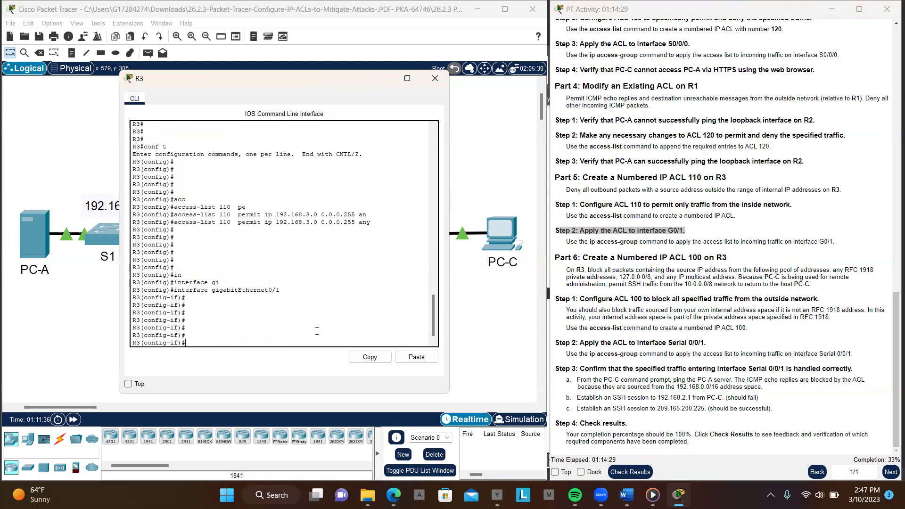
Apply 'ip access-group 110 in' on GigabitEthernet0/1
text(ip)
key(Tab)
key(Tab)
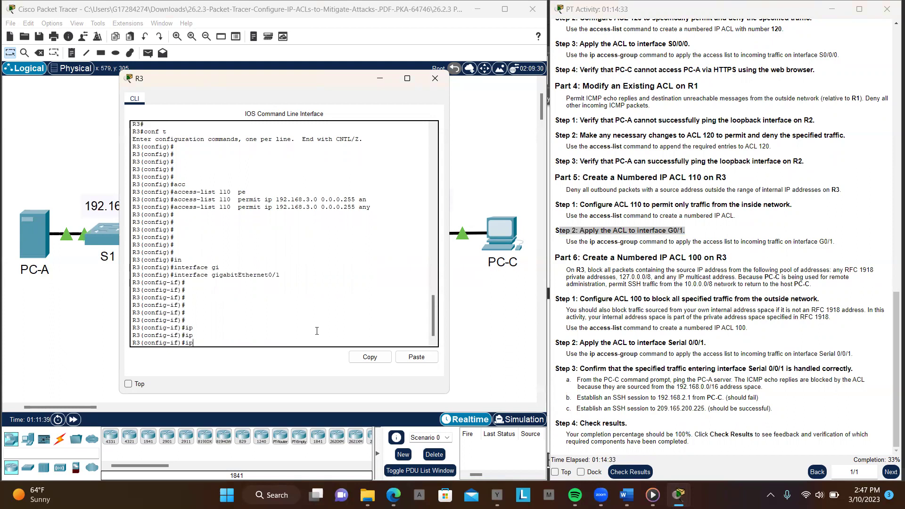
key(Tab)
key(Tab)
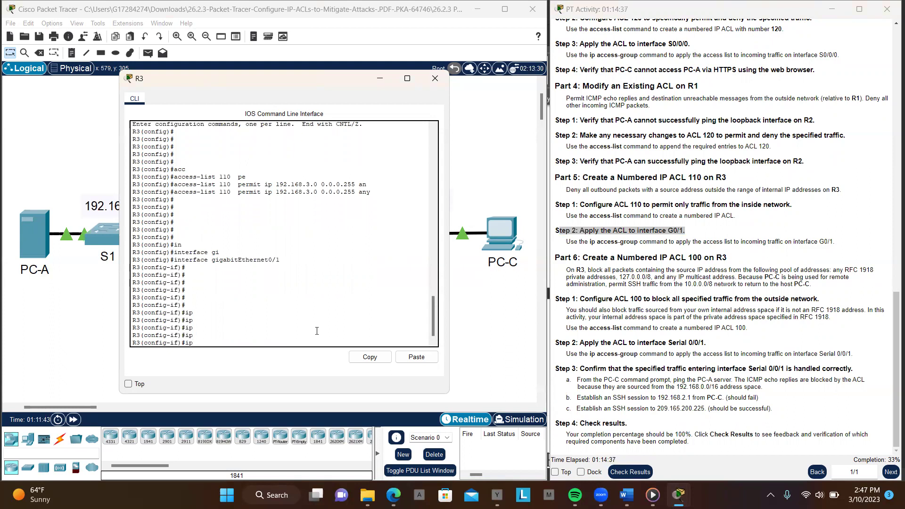
key(Tab)
text(a)
key(Tab)
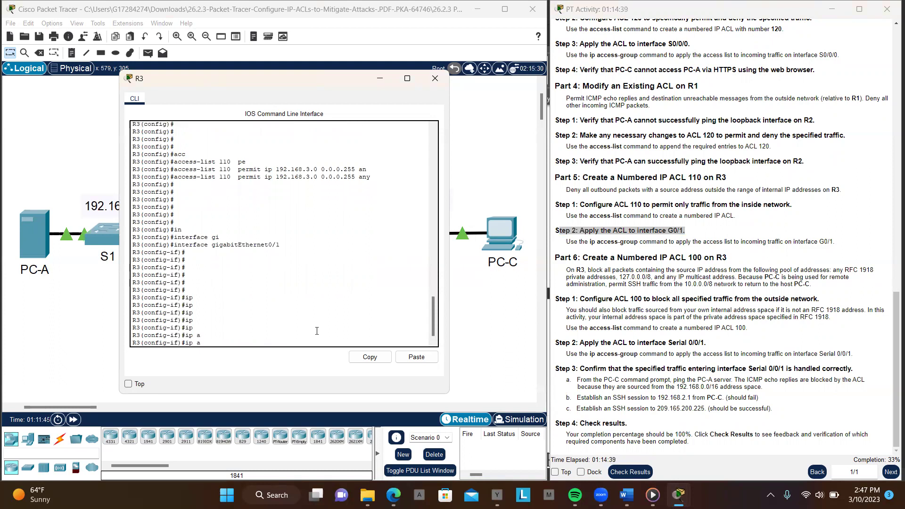
text(cc)
key(Tab)
text(e)
key(Tab)
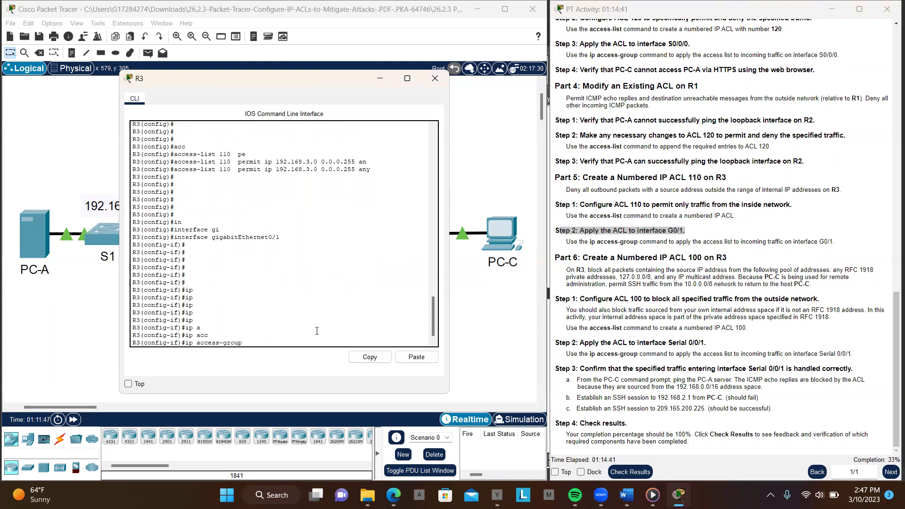
text(110 in)
key(Return)
key(Return)
key(Return)
key(Return)
key(Return)
key(Return)
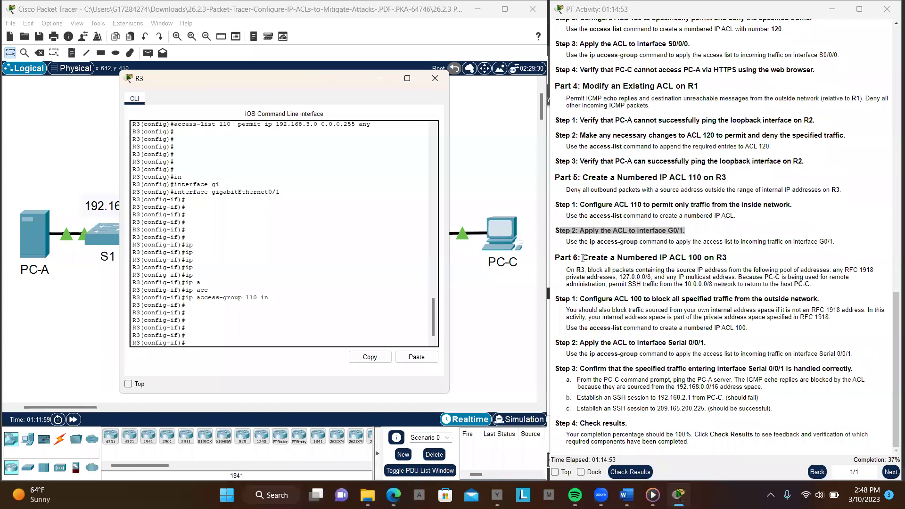
Exit interface configuration mode on R3
drag(583, 258, 736, 262)
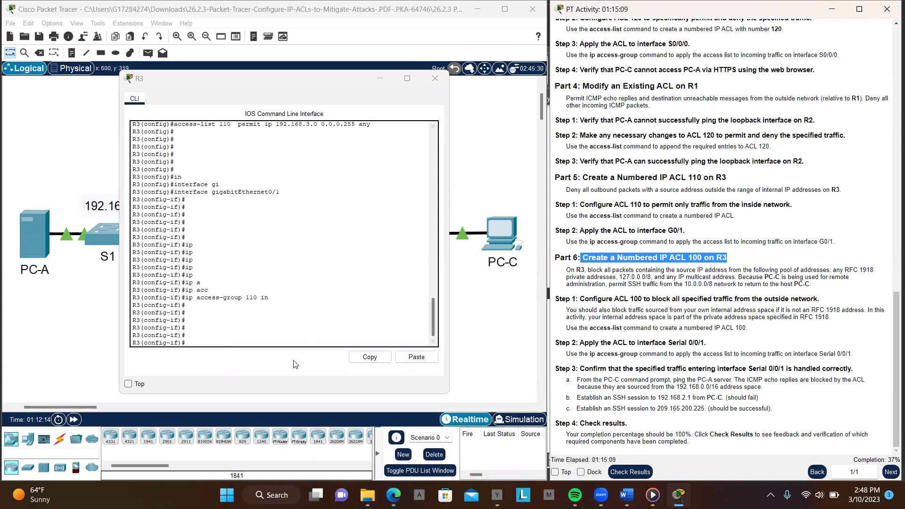
click(239, 340)
text(ex)
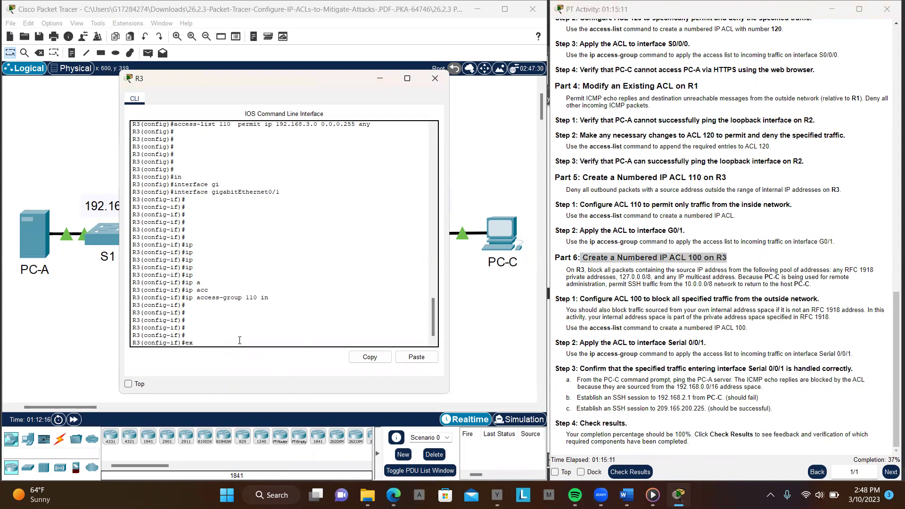
text(it)
key(Return)
key(Return)
key(Return)
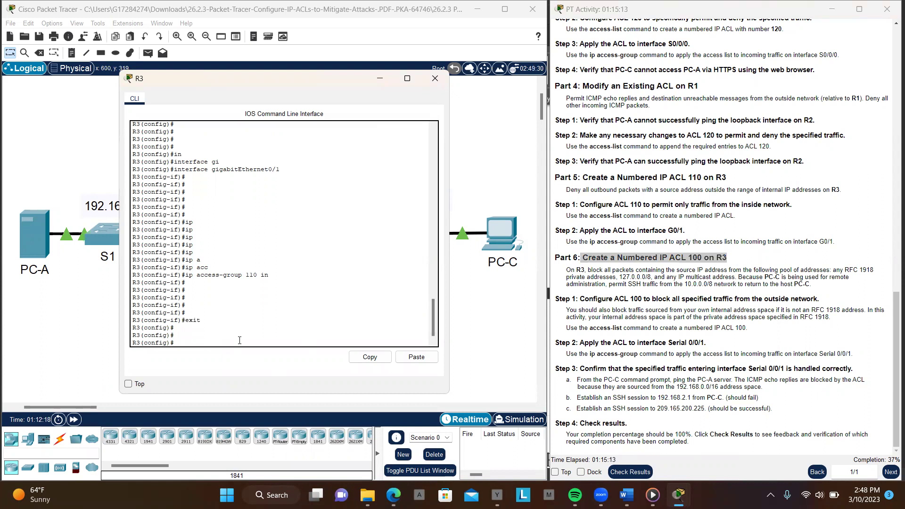
key(Return)
key(Return)
Enter 'access-list 100 permit tcp 10.0.0.0 0.255.255.255' on R3
text(acc)
key(Tab)
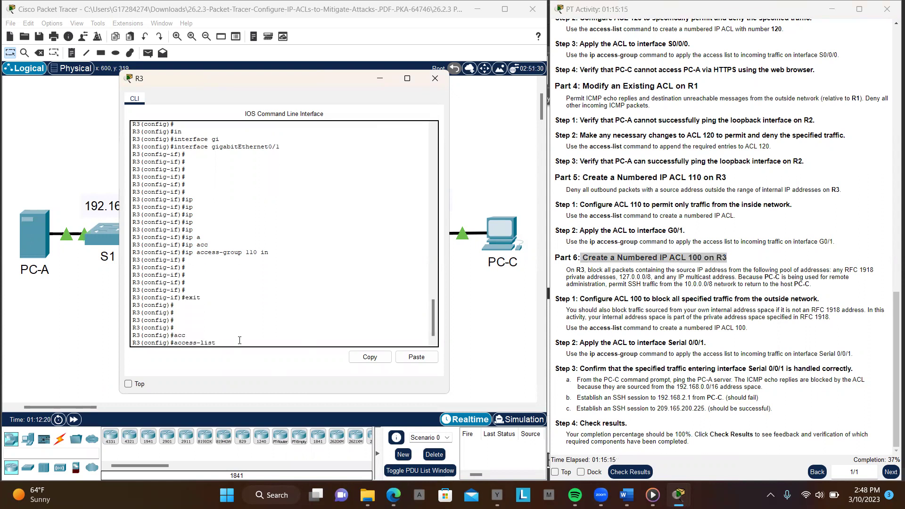
text(100 pe)
key(Tab)
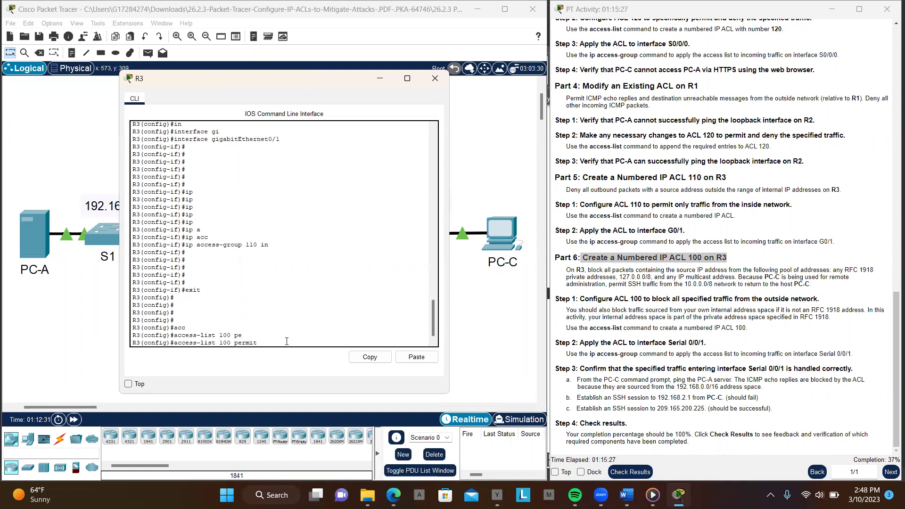
text(t)
key(Tab)
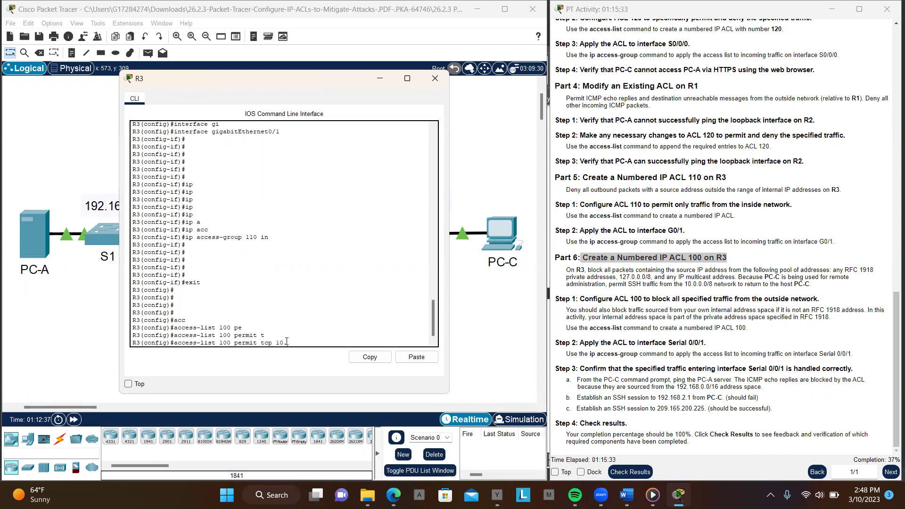
text(10.0.0.0)
text(0.255)
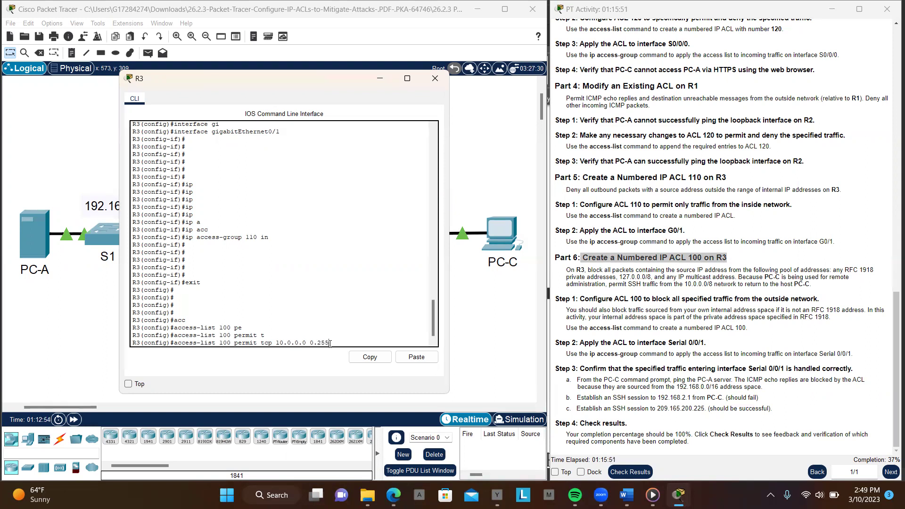
text(.255.255)
key(Return)
key(Return)
key(Return)
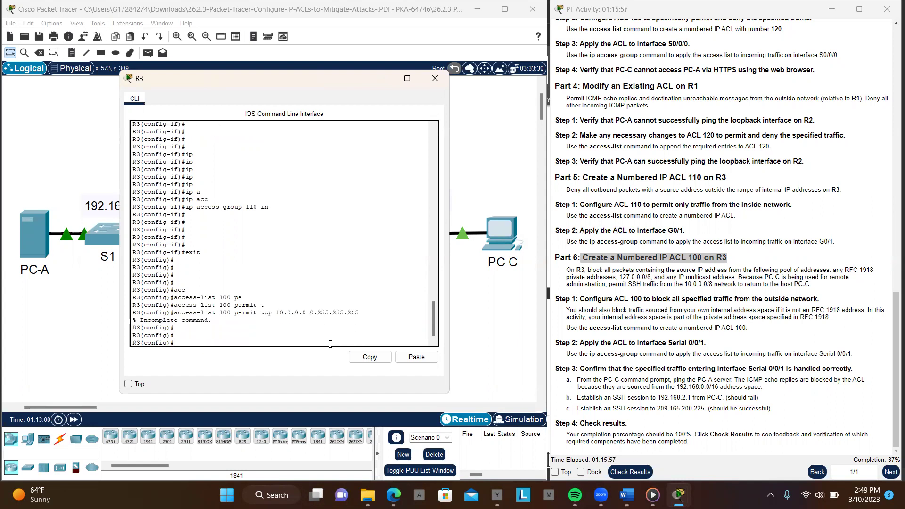
Recall that entry and extend it with 'eq 22 host'
key(Up)
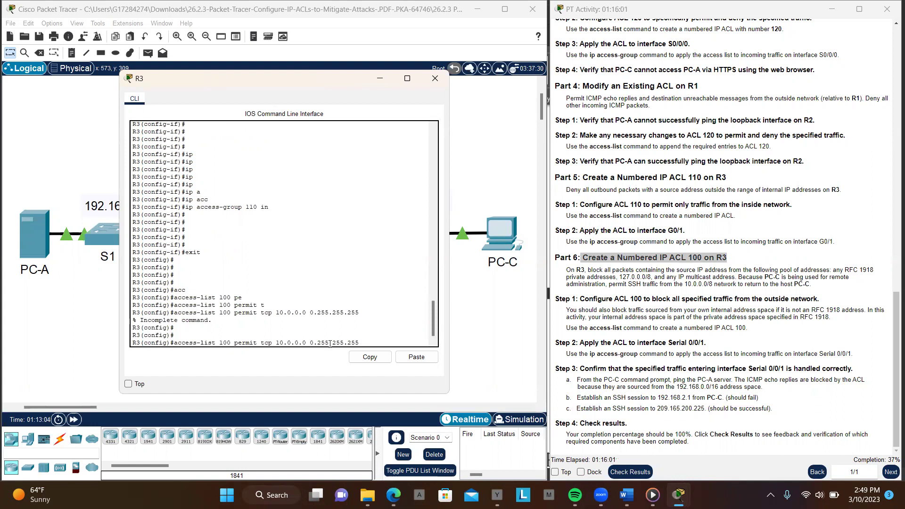
text(eq 22 ho)
key(Tab)
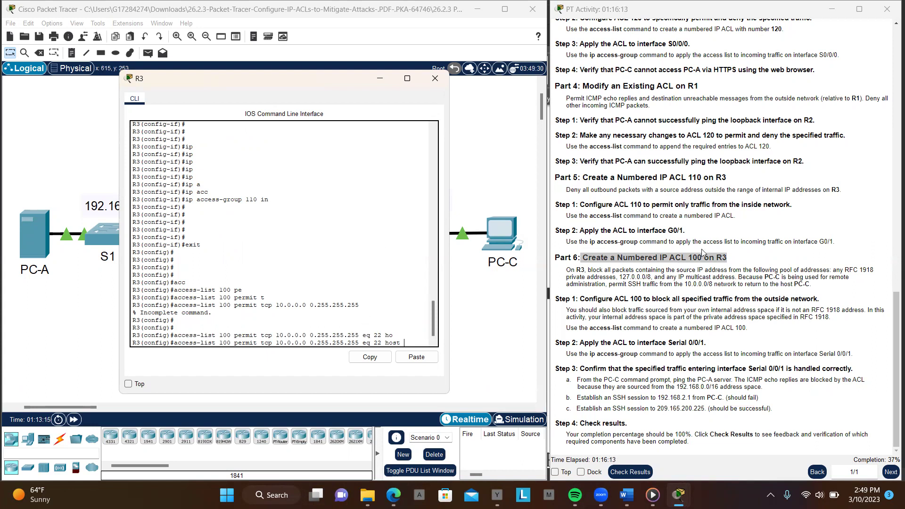
Copy PC-C's address 192.168.3.3 from the addressing table and paste it as the destination host
scroll(702, 253, up, 10)
scroll(702, 254, up, 5)
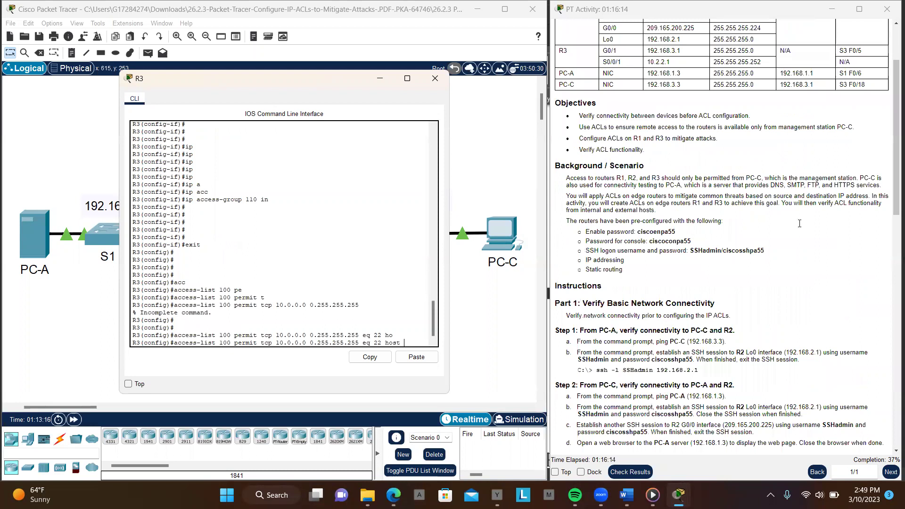
scroll(703, 253, up, 3)
drag(681, 178, 647, 181)
key(ctrl+c)
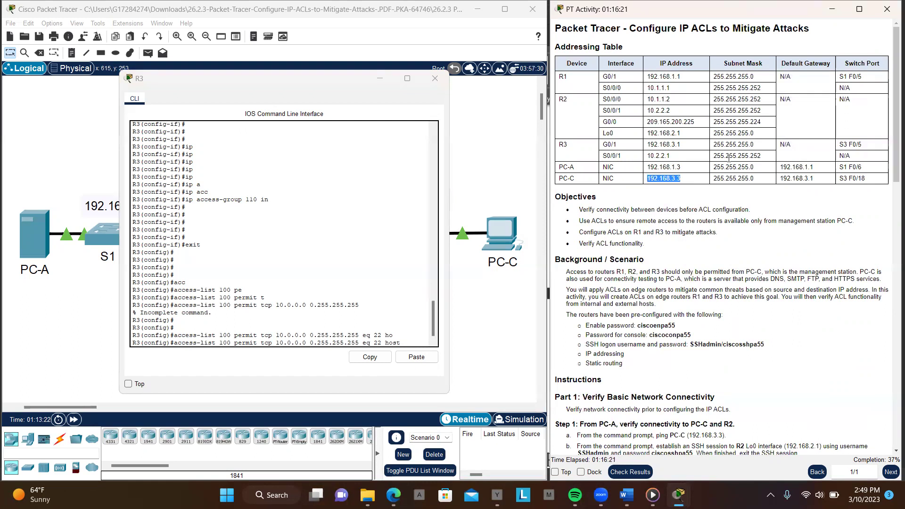
click(414, 246)
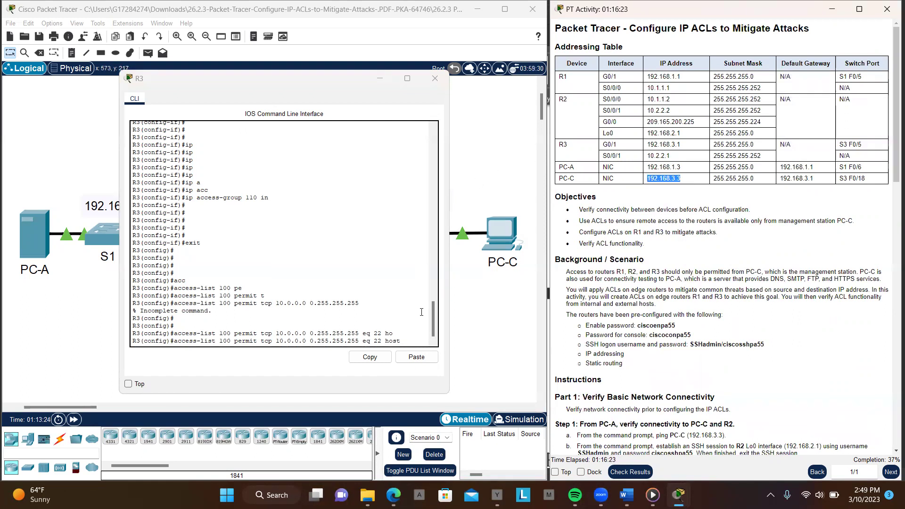
click(410, 358)
key(Return)
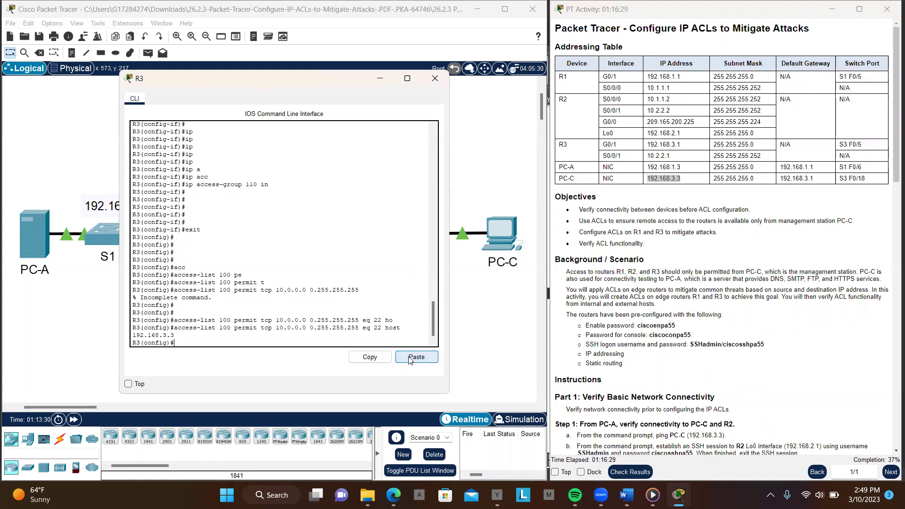
key(Return)
key(Return)
key(Return)
key(Return)
key(Return)
key(Return)
key(Return)
key(Return)
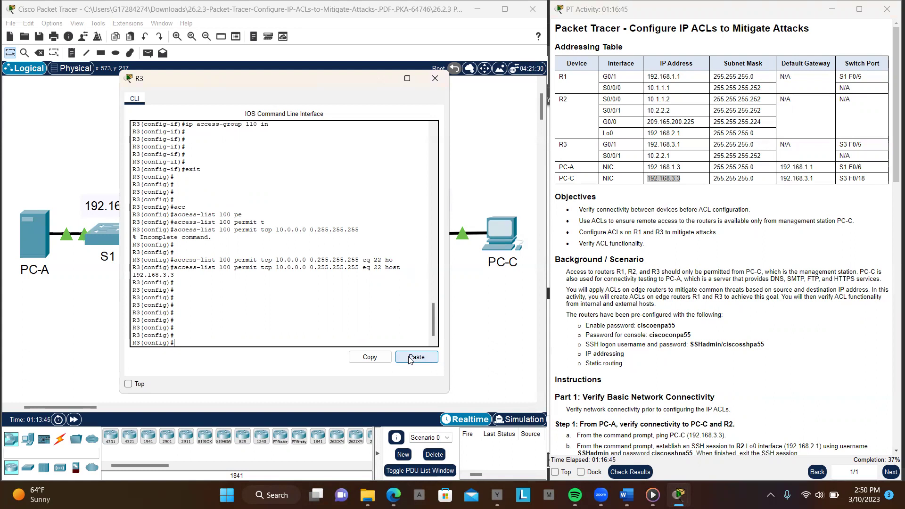
Start the R3 entry 'access-list 100 deny ip' using Tab completion
text(den)
key(Tab)
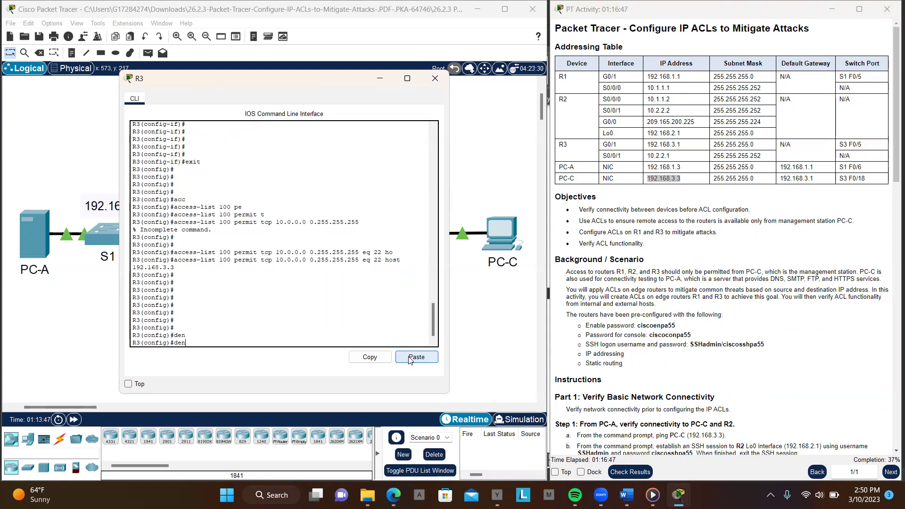
text(y)
key(Tab)
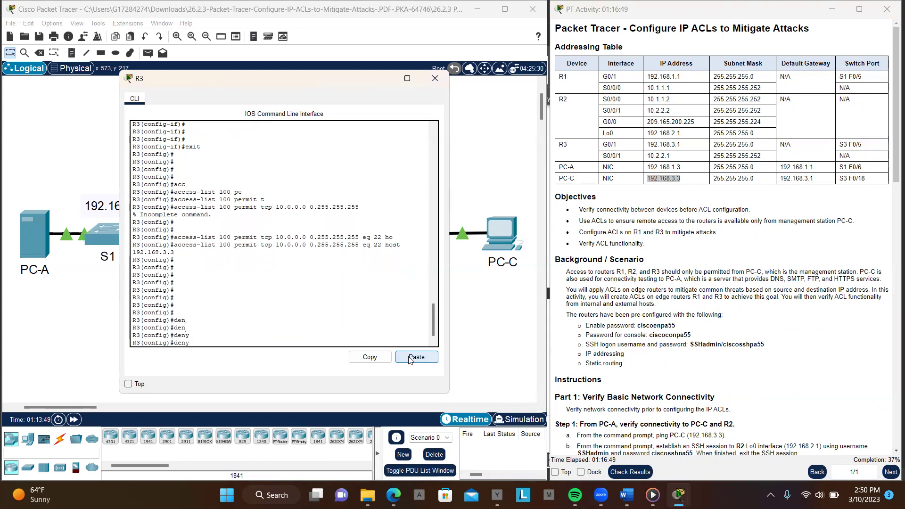
key(BackSpace)
key(BackSpace)
key(BackSpace)
key(BackSpace)
text(ac)
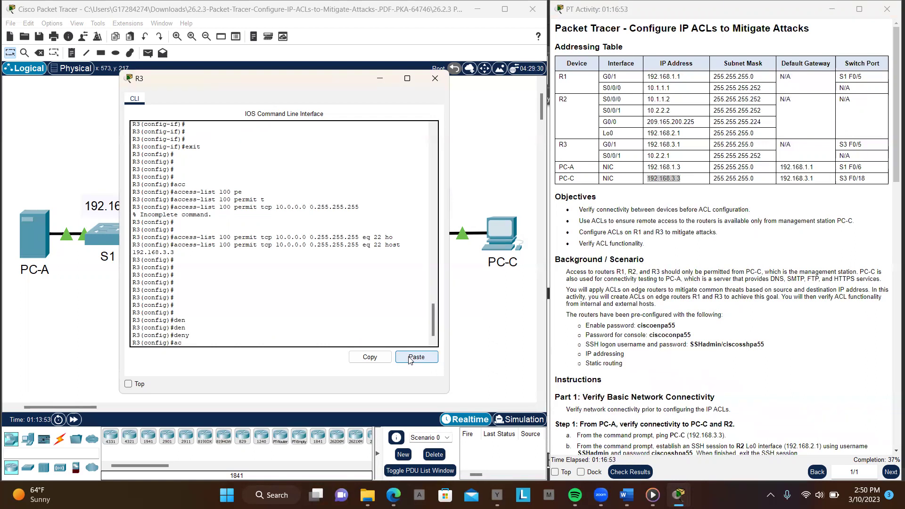
text(c)
key(Tab)
text(de)
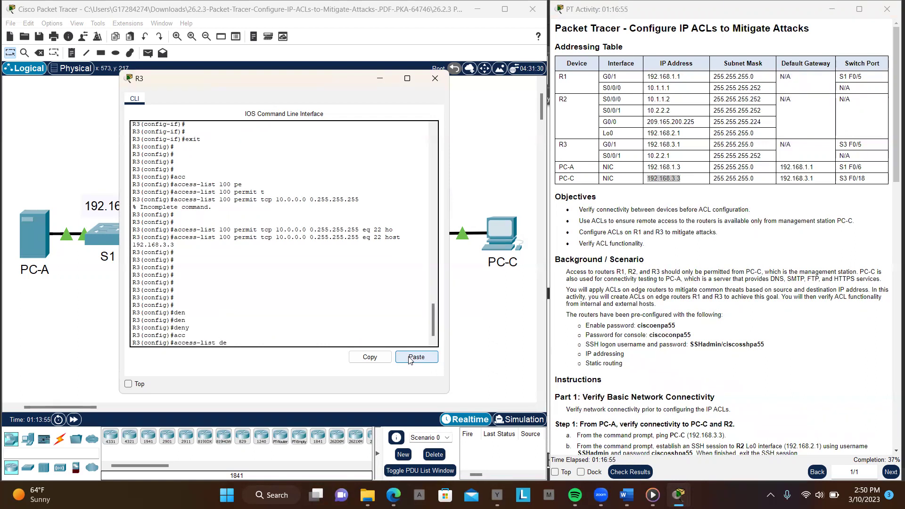
key(Tab)
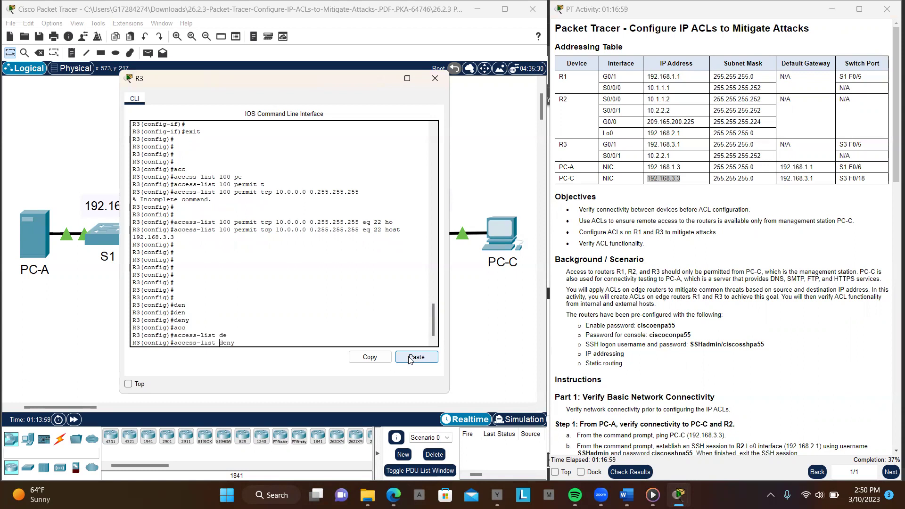
text(100)
key(Right)
key(Right)
key(Right)
text(ip)
key(Tab)
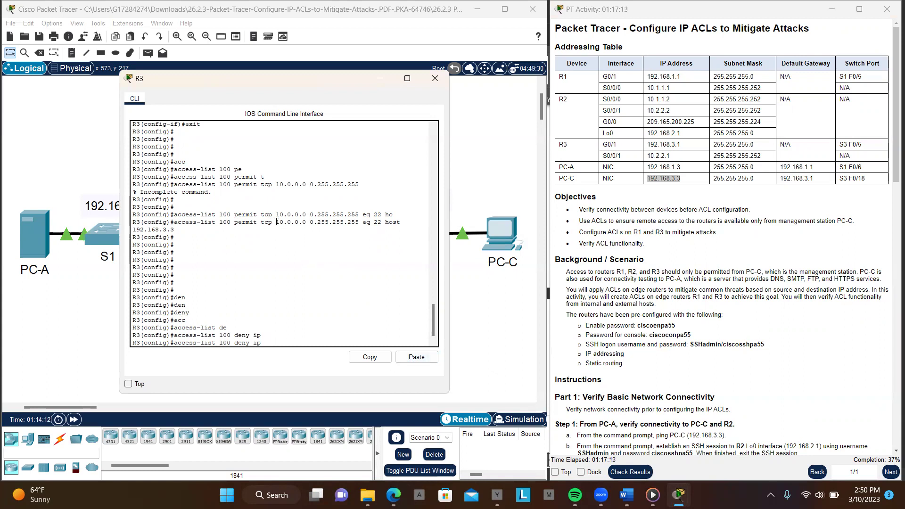
Paste 10.0.0.0 0.255.255.255 from the instructions and finish the entry with 'any'
drag(276, 222, 359, 222)
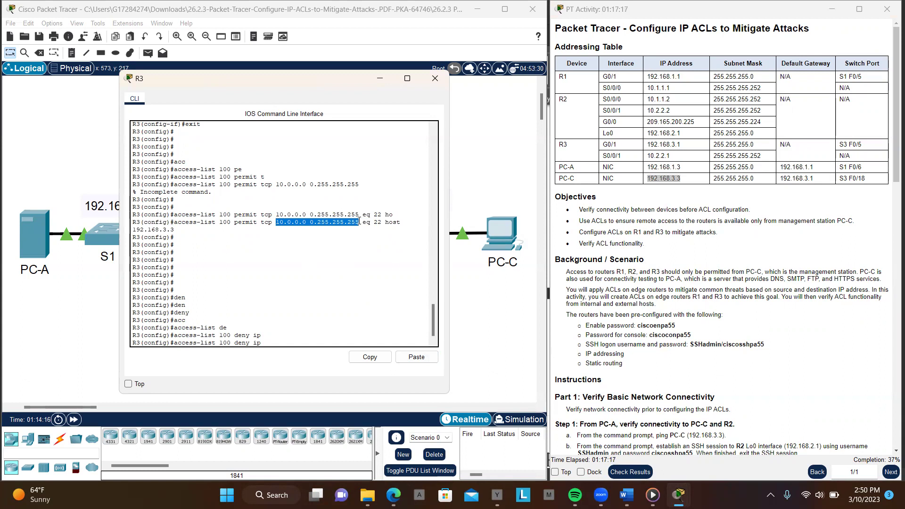
click(372, 357)
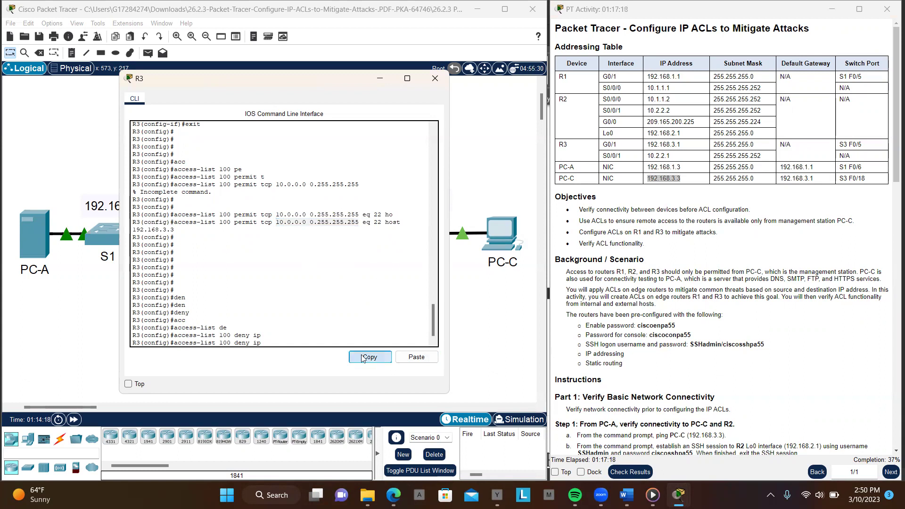
click(311, 344)
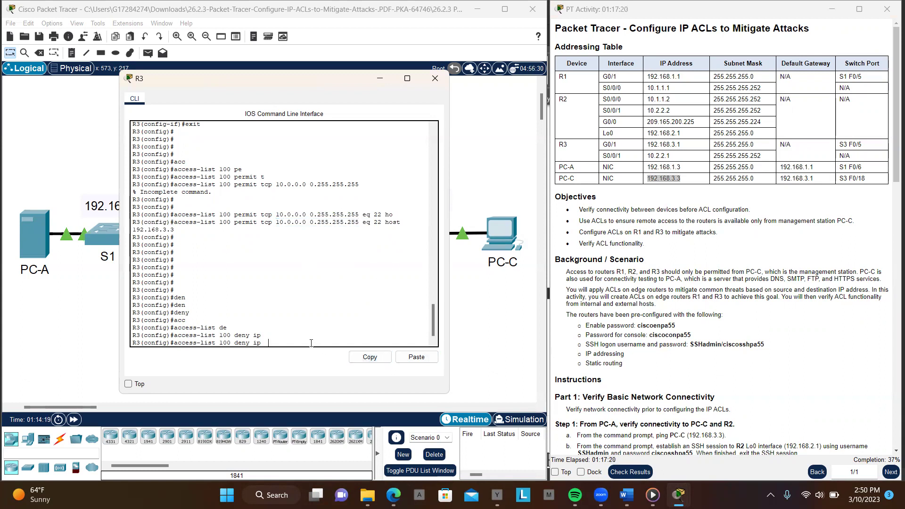
click(416, 357)
text(a)
key(Tab)
key(Return)
key(Return)
key(Return)
key(Return)
key(Return)
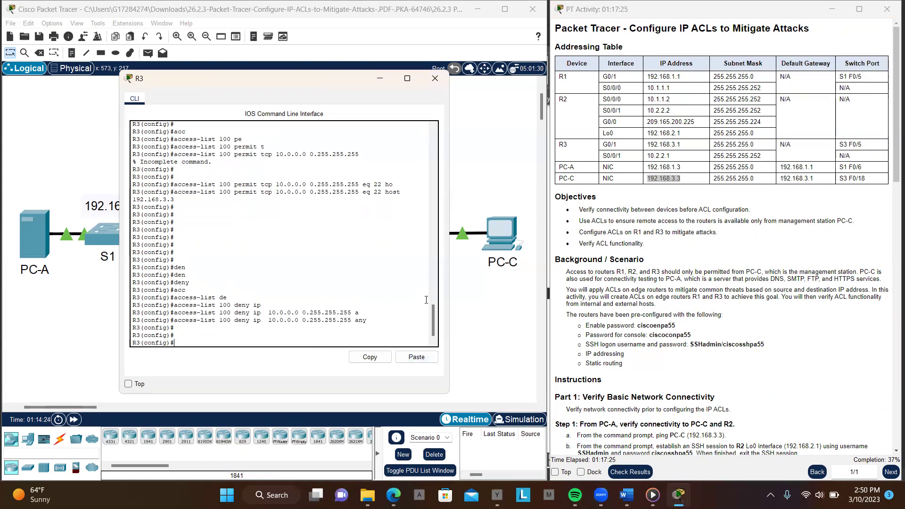
Edit the recalled command into access-list 100 deny ip 172.16.0.0 0.15.255.255 any and submit
key(Return)
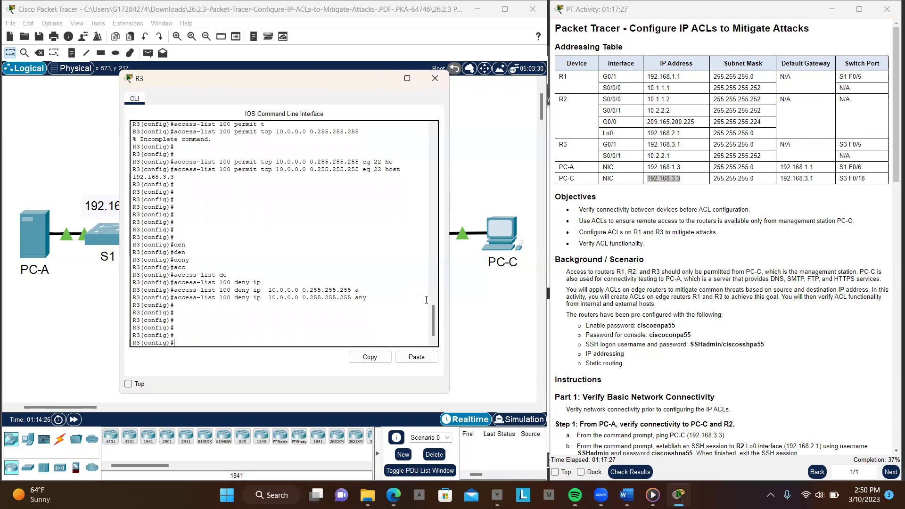
key(Up)
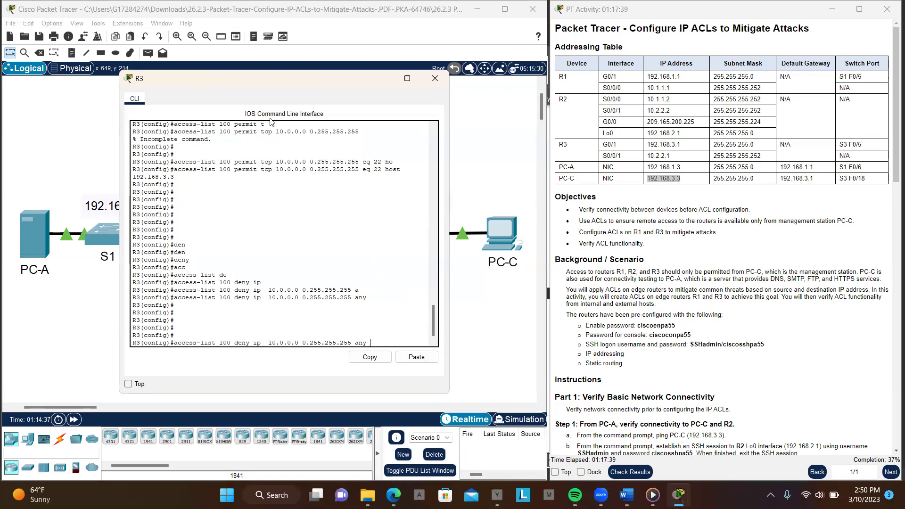
drag(275, 81, 409, 170)
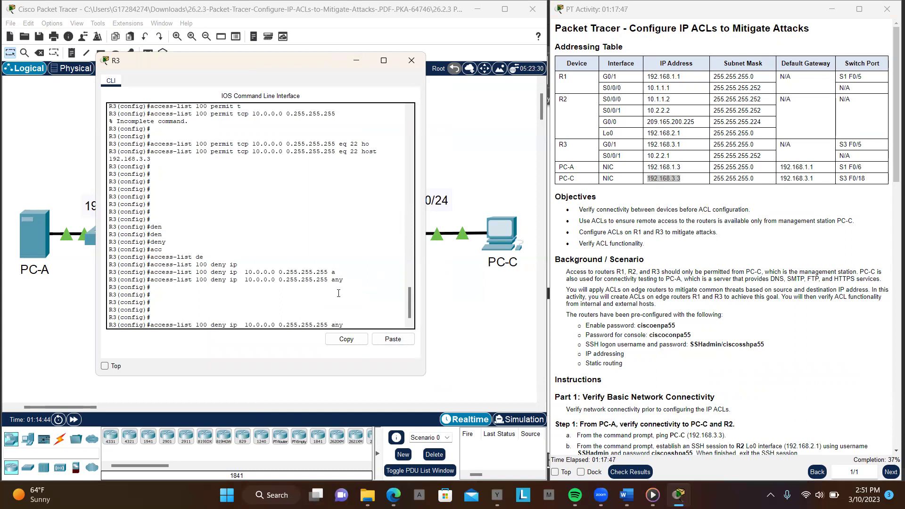
key(Left)
key(Left)
key(Left)
key(Left)
key(Left)
key(Left)
key(Left)
key(Left)
key(Left)
key(Left)
key(Left)
key(Left)
key(Left)
key(Left)
key(Left)
key(Left)
key(Left)
key(Left)
key(Left)
key(BackSpace)
key(BackSpace)
key(BackSpace)
key(BackSpace)
key(BackSpace)
key(BackSpace)
key(BackSpace)
text(72.16.0.0)
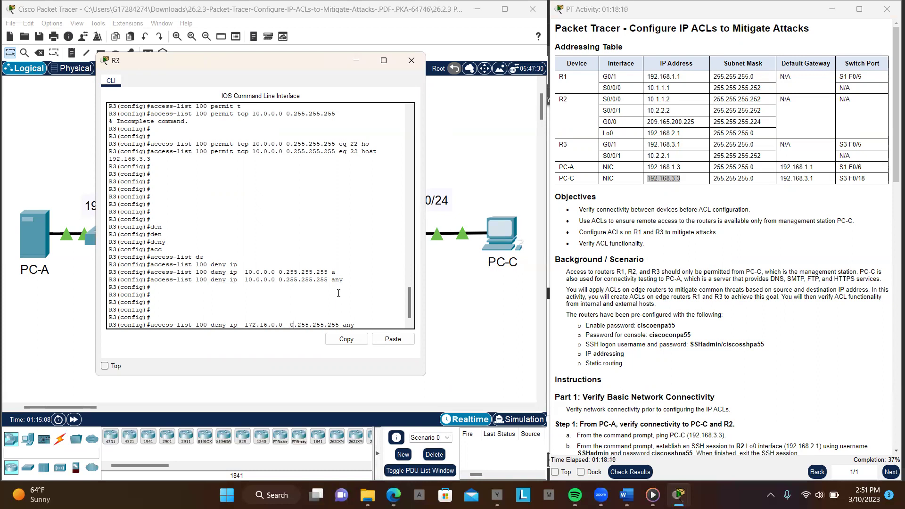
key(Right)
key(Delete)
key(Delete)
text(1)
key(Return)
key(Return)
key(Return)
key(Return)
key(Return)
key(Return)
key(Return)
key(Return)
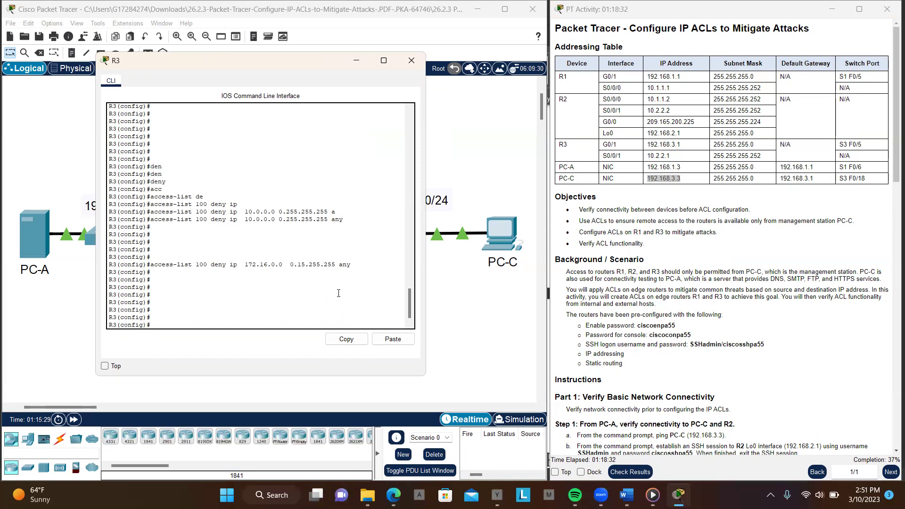
Edit the recalled command into access-list 100 deny ip 192.168.0.0 0.0.255.255 any and submit
key(Up)
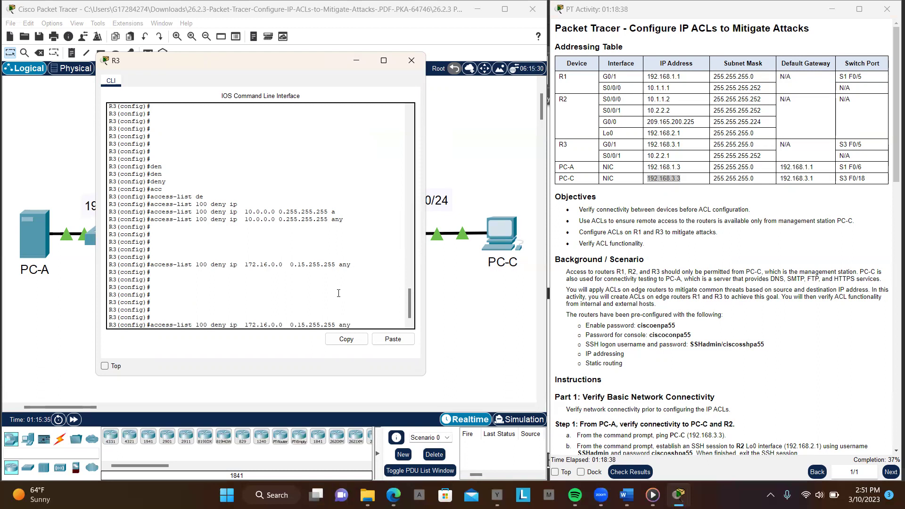
key(Right)
key(BackSpace)
key(BackSpace)
key(BackSpace)
key(BackSpace)
key(BackSpace)
key(BackSpace)
key(BackSpace)
key(BackSpace)
key(BackSpace)
text(92.1)
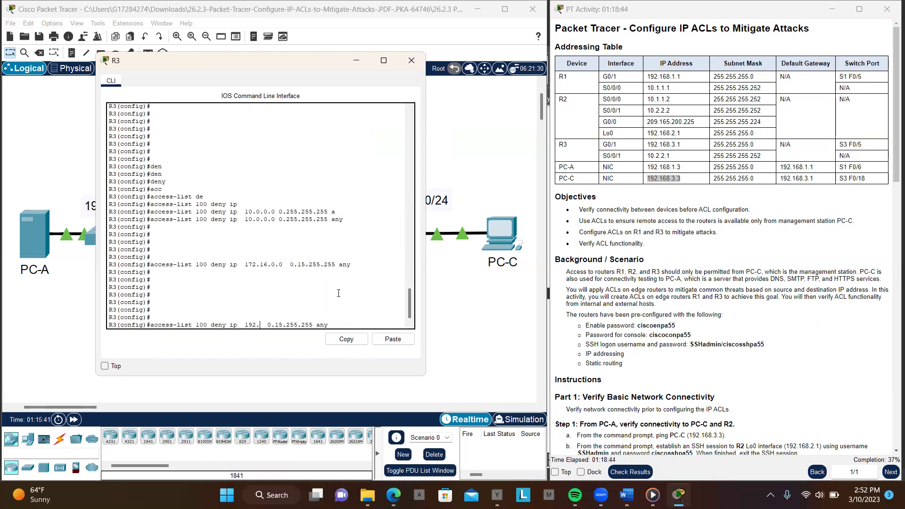
text(68.0.0)
key(BackSpace)
key(BackSpace)
text(0)
key(Return)
key(Return)
key(Return)
key(Return)
key(Return)
key(Return)
key(Return)
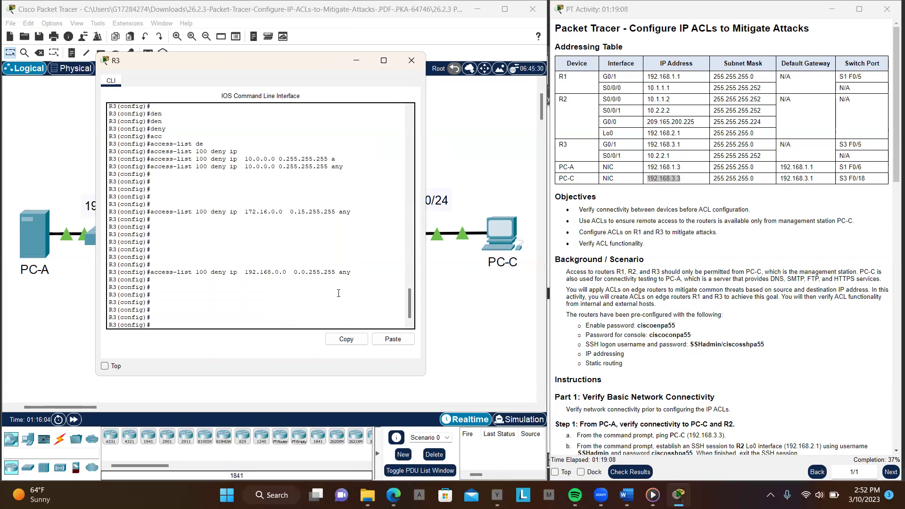
Begin the loopback entry by changing the recalled source address to 127.0.0.0
key(Up)
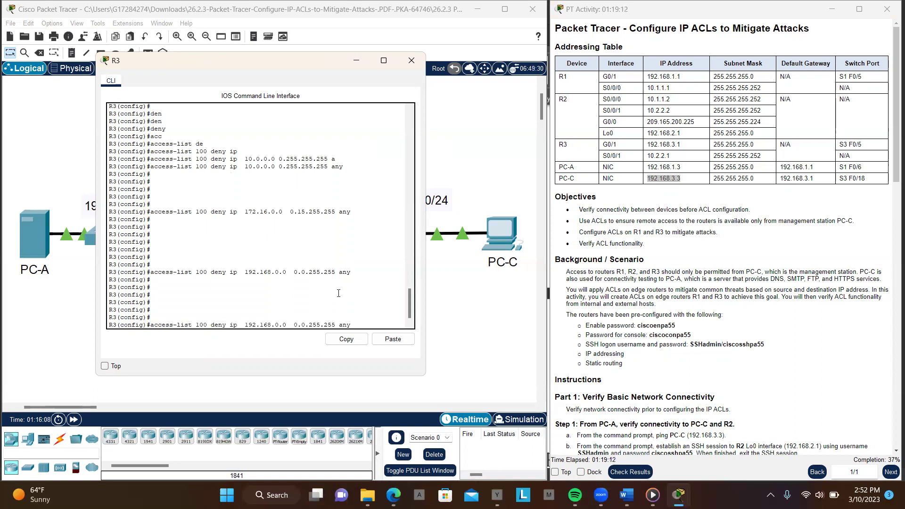
key(Left)
key(Left)
key(Left)
key(Left)
key(Left)
key(Left)
key(Left)
key(Left)
key(Left)
key(BackSpace)
key(BackSpace)
key(BackSpace)
key(BackSpace)
key(BackSpace)
key(BackSpace)
text(27.)
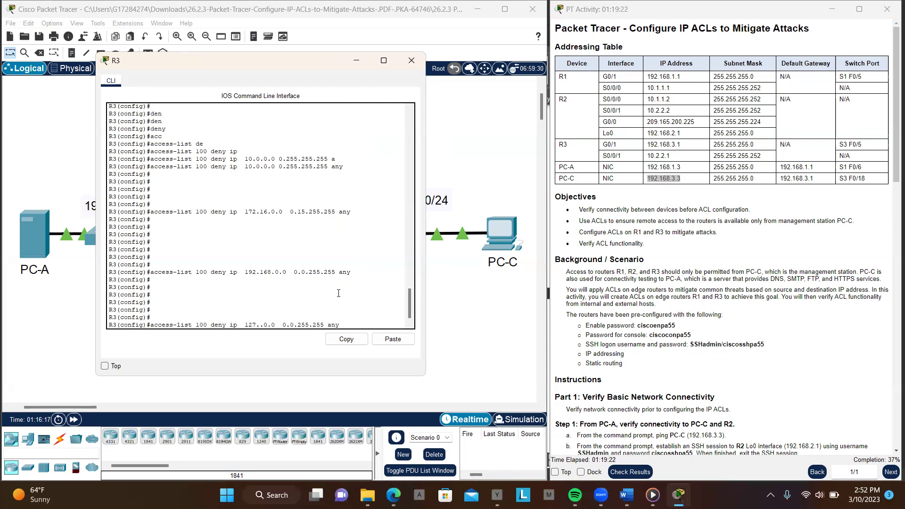
text(0.0.0.0)
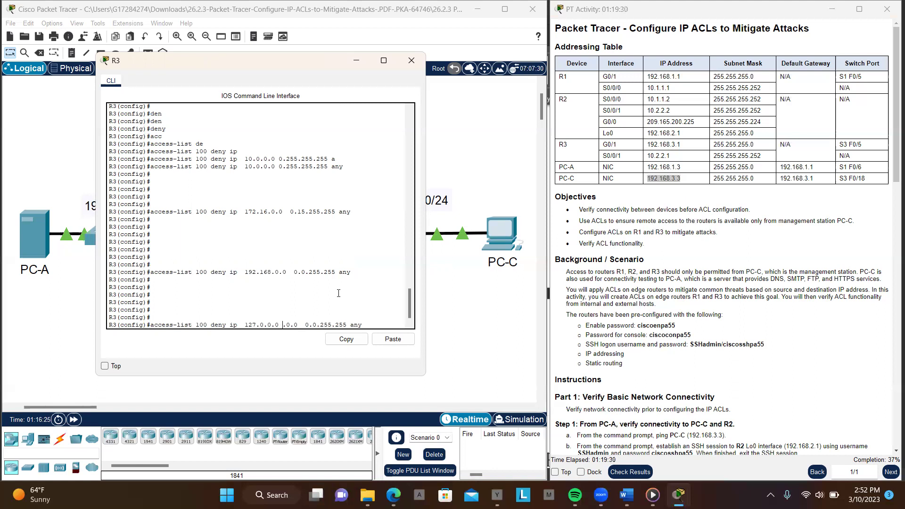
key(BackSpace)
key(BackSpace)
Fix and resubmit access-list 100 deny ip 127.0.0.0 0.255.255.255 any until R3 accepts it
text(255)
key(Return)
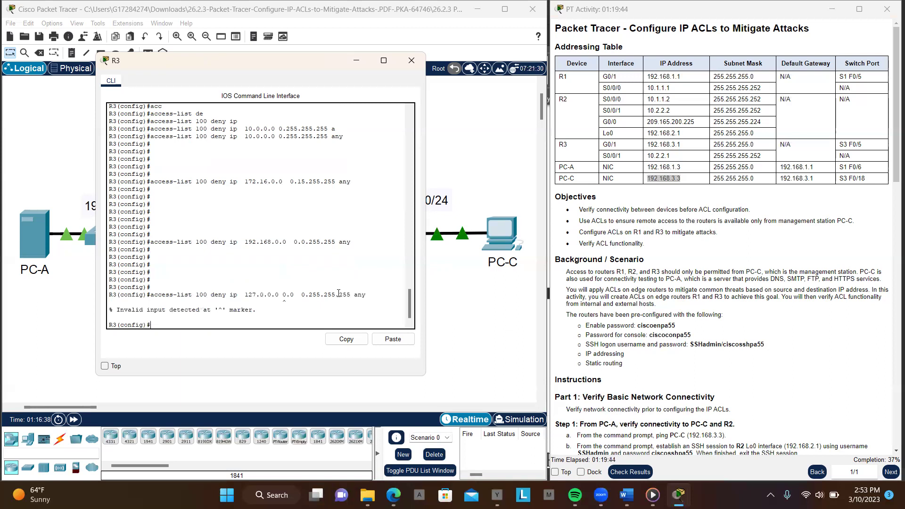
key(Up)
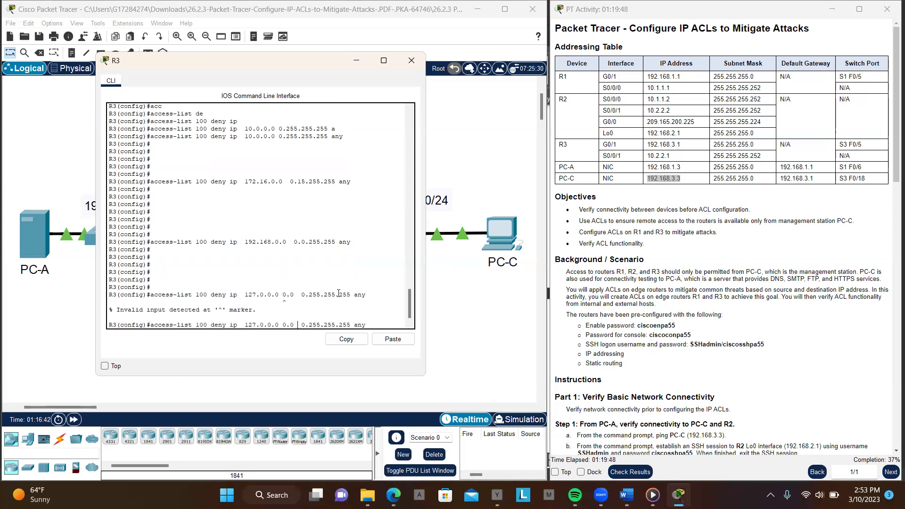
key(BackSpace)
key(BackSpace)
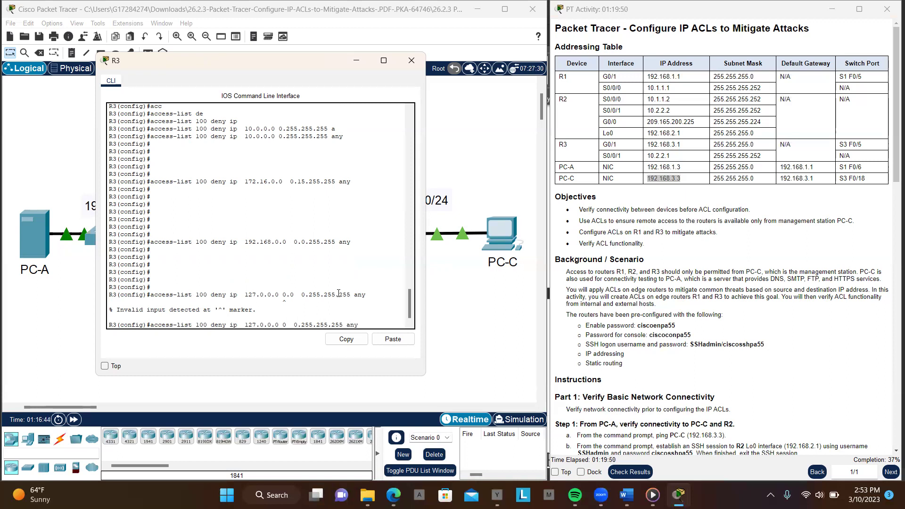
key(Return)
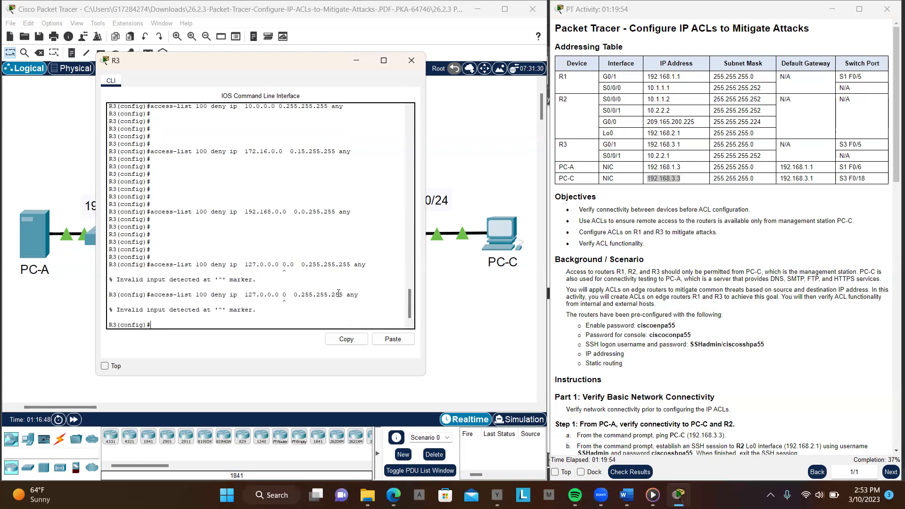
key(Return)
key(Return)
key(Return)
key(Up)
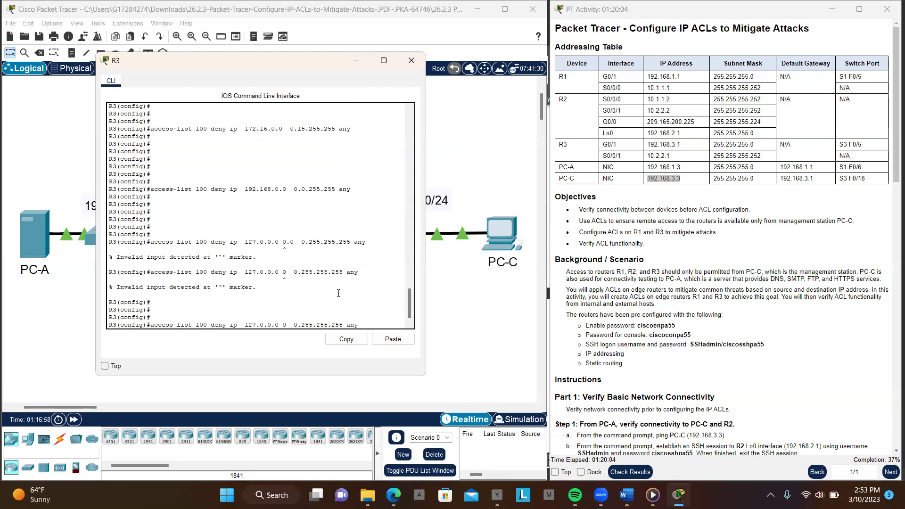
key(BackSpace)
key(Return)
key(Return)
key(Return)
key(Return)
key(Return)
key(Return)
key(Return)
key(Return)
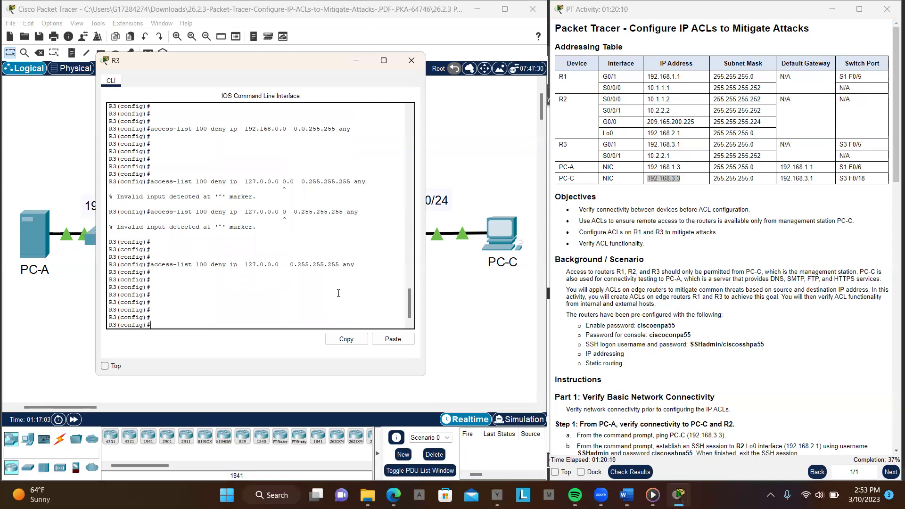
Add access-list 100 deny ip 224.0.0.0 15.255.255.255 any for multicast sources
key(Up)
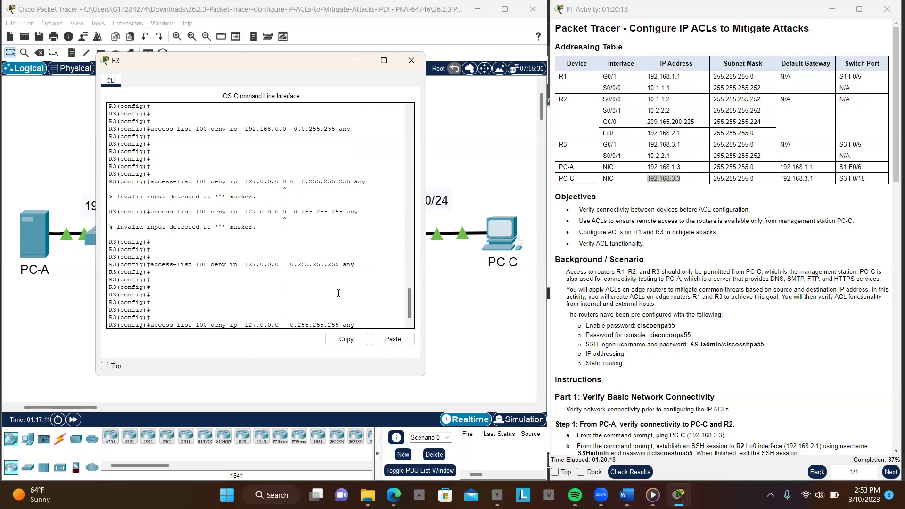
key(Left)
key(Left)
key(Left)
key(Left)
key(Left)
key(BackSpace)
key(BackSpace)
key(BackSpace)
key(BackSpace)
key(BackSpace)
key(BackSpace)
key(BackSpace)
key(BackSpace)
key(BackSpace)
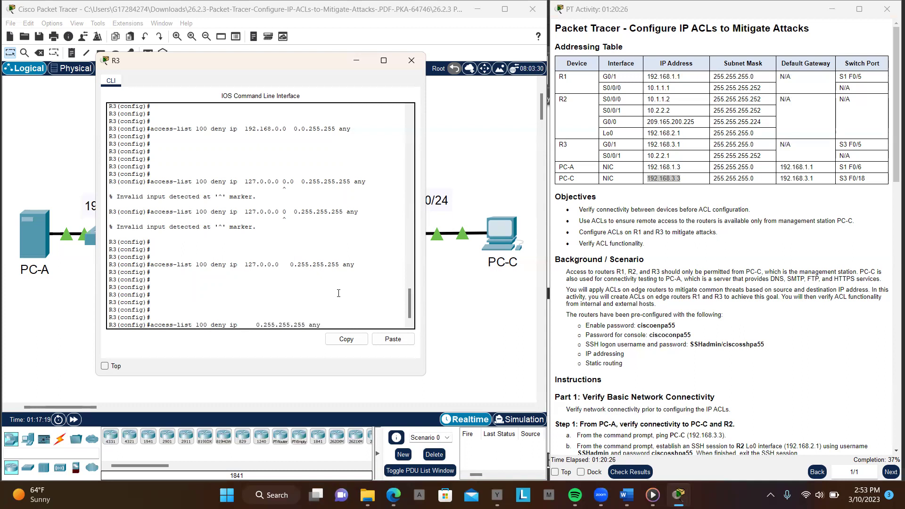
text(224.0.0.0)
key(BackSpace)
text(15)
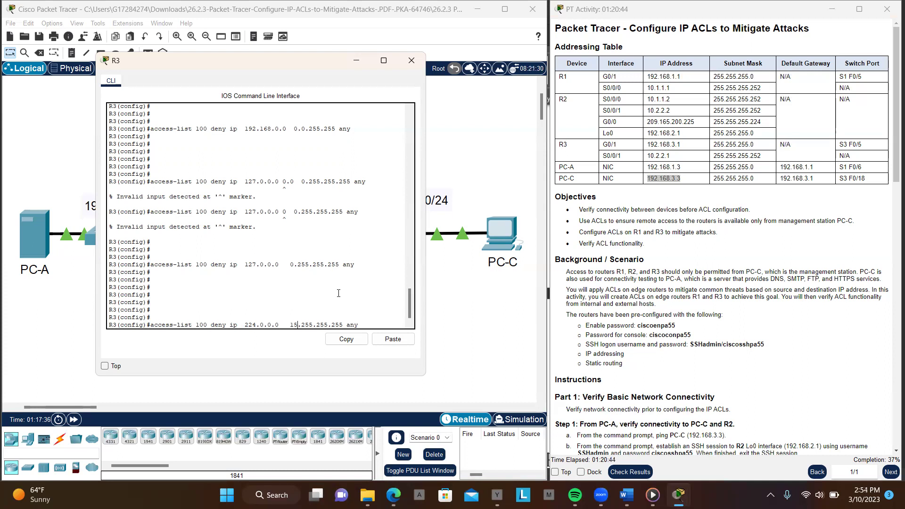
key(Return)
key(Return)
key(Return)
key(Return)
key(Return)
key(Return)
key(Return)
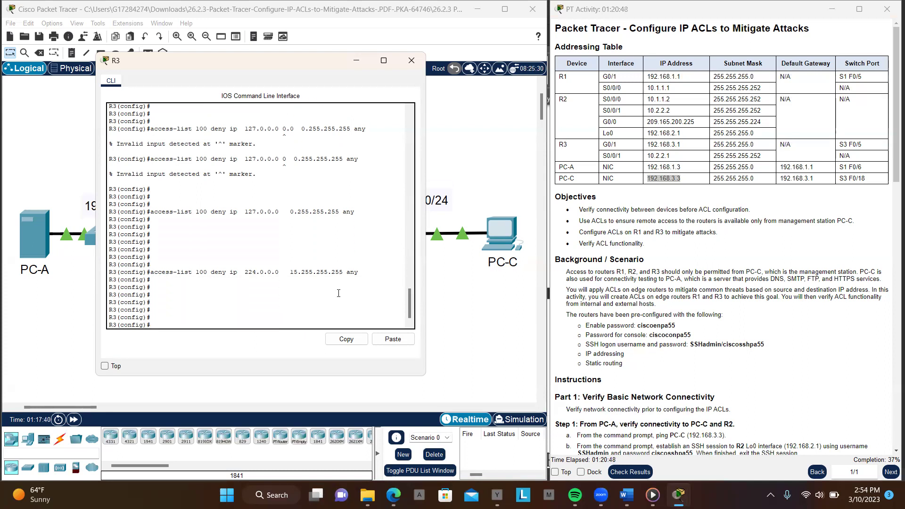
End ACL 100 with access-list 100 permit ip any any
key(Up)
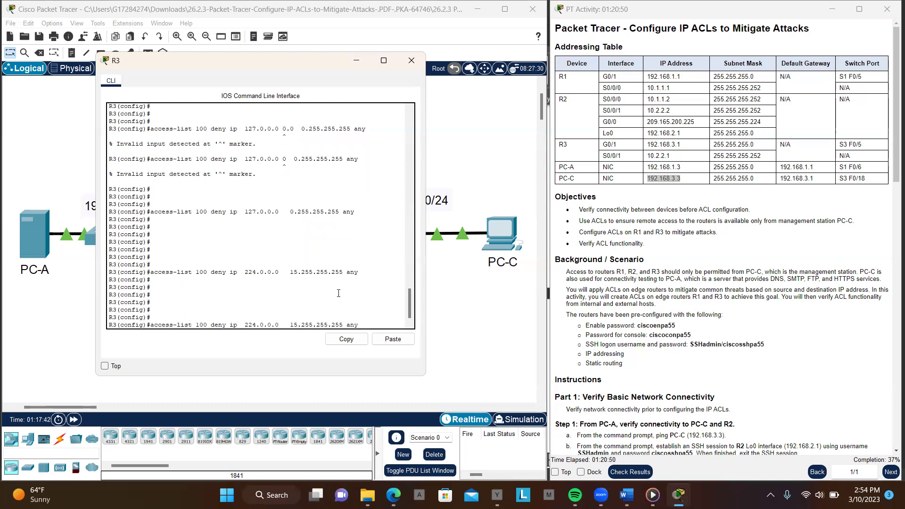
key(BackSpace)
key(BackSpace)
key(BackSpace)
key(BackSpace)
key(BackSpace)
key(BackSpace)
key(BackSpace)
key(BackSpace)
key(BackSpace)
key(BackSpace)
key(BackSpace)
key(BackSpace)
key(BackSpace)
key(BackSpace)
key(BackSpace)
key(BackSpace)
key(BackSpace)
key(BackSpace)
key(BackSpace)
key(BackSpace)
key(BackSpace)
key(BackSpace)
key(BackSpace)
key(BackSpace)
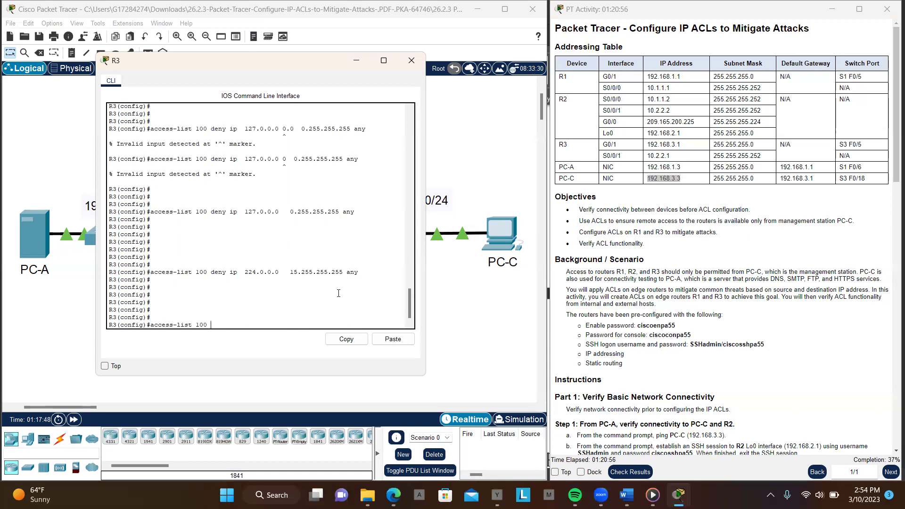
text(pe)
key(Tab)
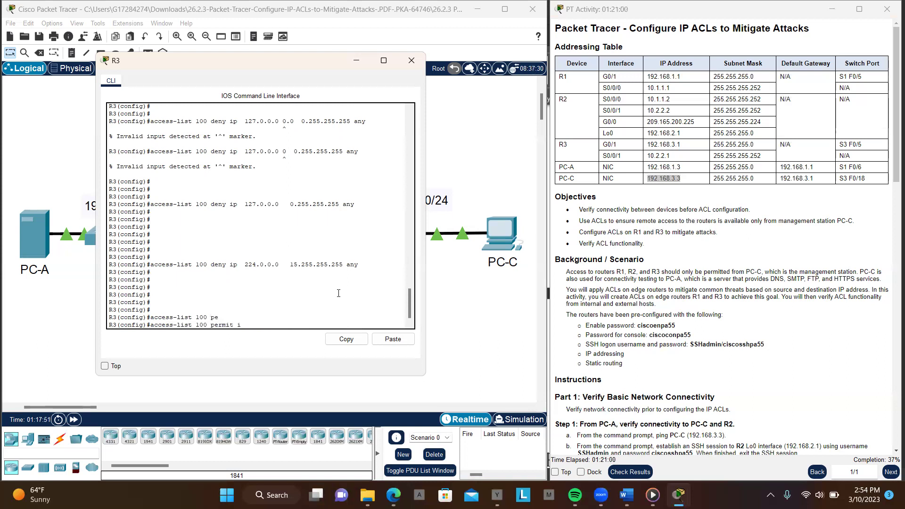
text(i)
key(Tab)
text(p)
key(Tab)
text(na)
key(Tab)
text(a)
key(Tab)
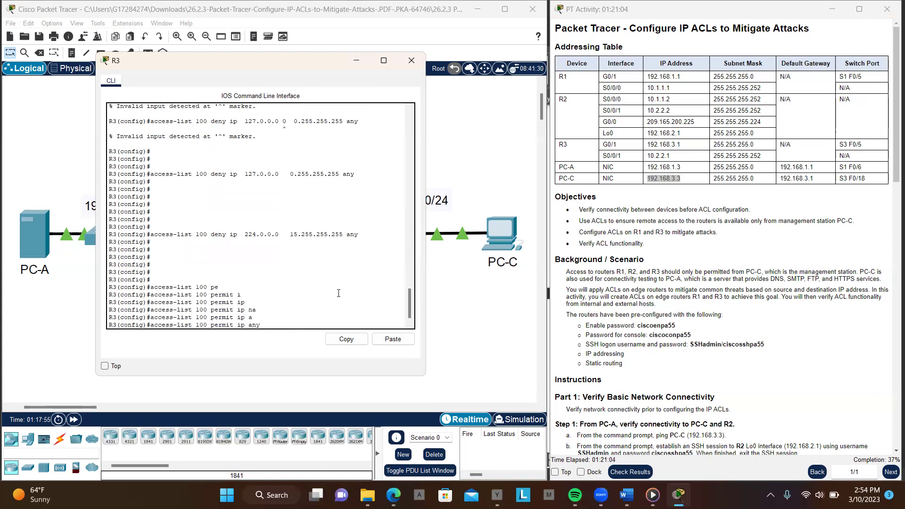
key(Tab)
key(Return)
key(Return)
key(Return)
key(Return)
key(Return)
key(Return)
key(Return)
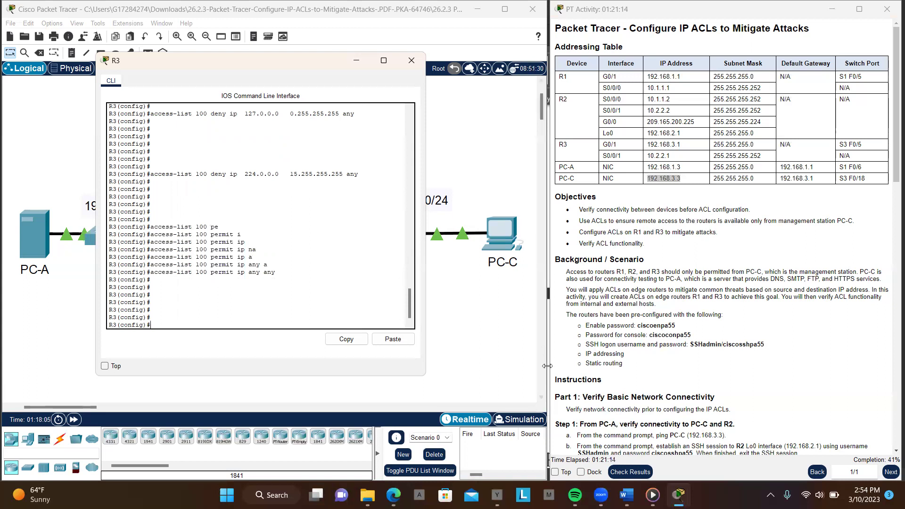
Scroll the instructions to Part 6 Step 2 and highlight the Serial 0/0/1 line
scroll(688, 370, down, 12)
scroll(688, 369, down, 4)
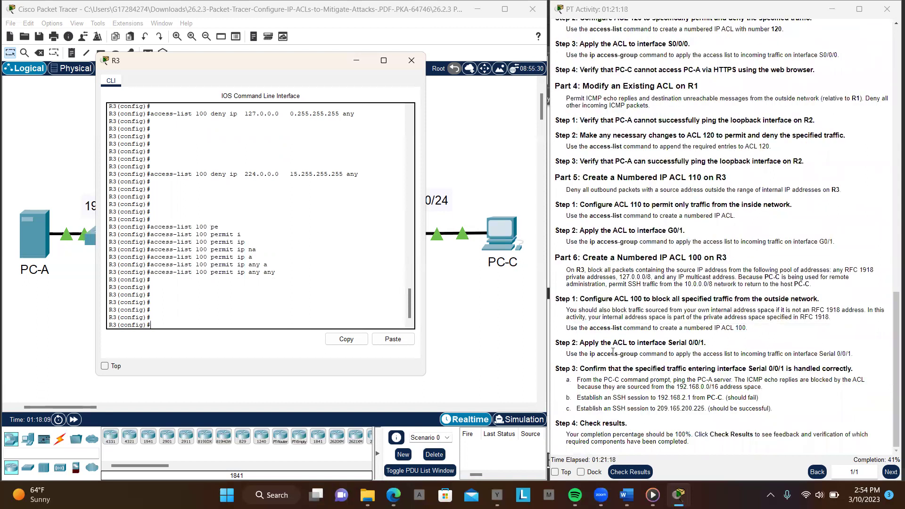
drag(575, 341, 714, 348)
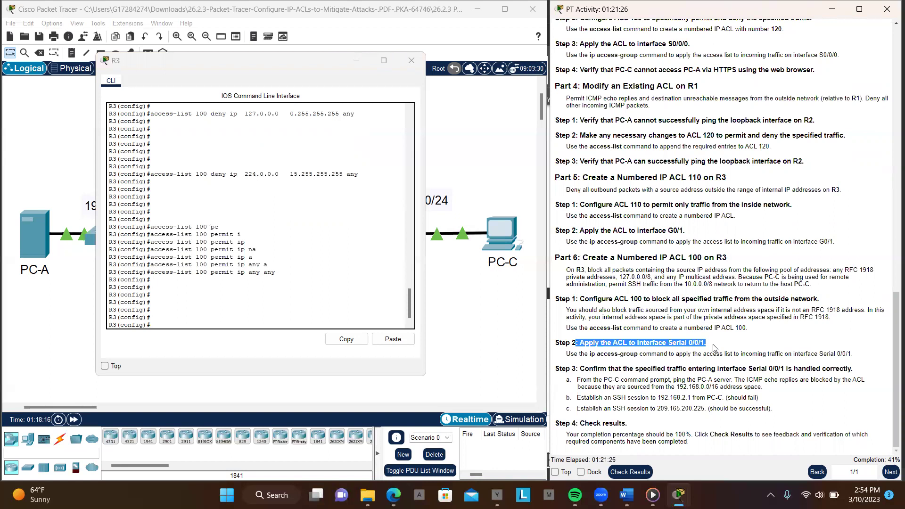
Enter interface configuration for Serial 0/0/1 on R3
click(276, 325)
text(int)
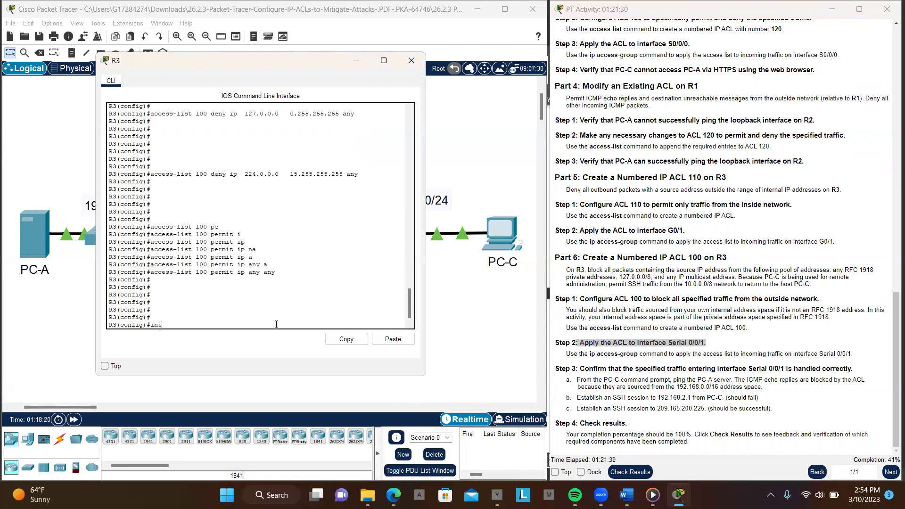
key(Tab)
text(se)
key(Tab)
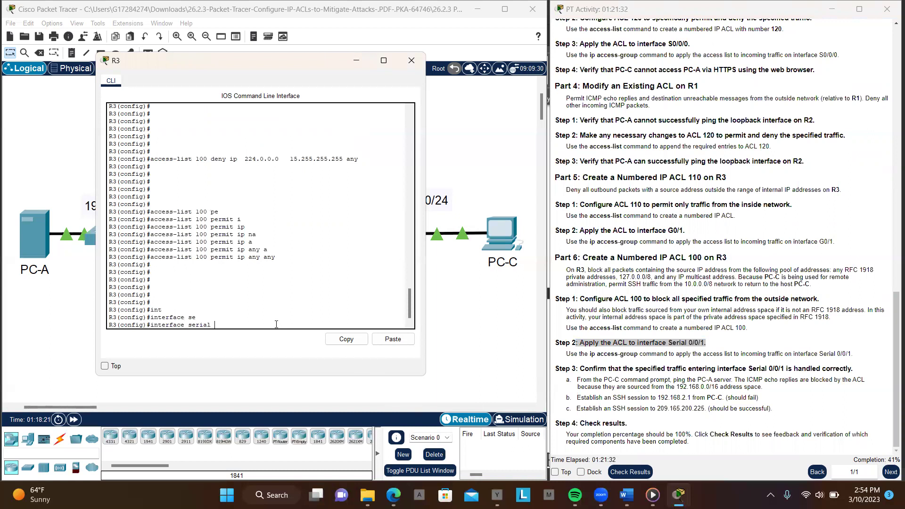
text(0/0/01)
key(Return)
key(Return)
key(Return)
key(Return)
key(Return)
key(Return)
key(Return)
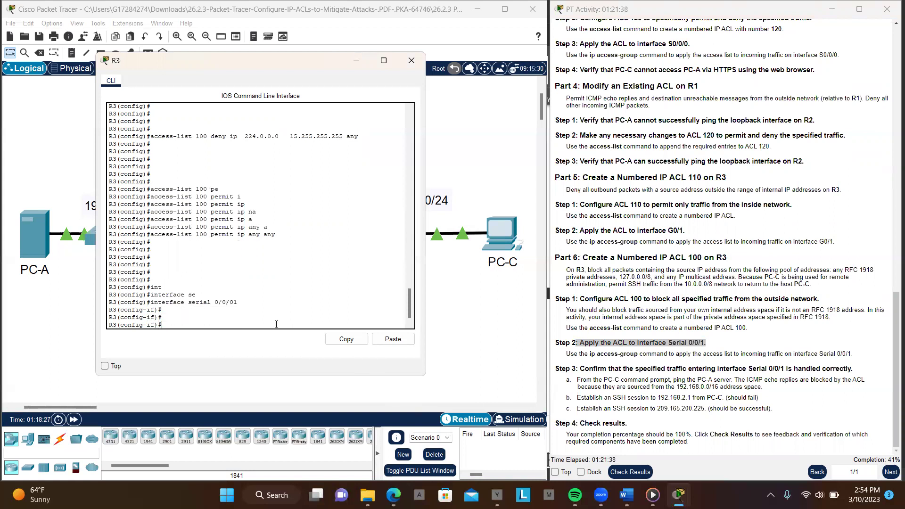
Apply ACL 100 inbound on the interface with ip access-group 100 in
text(ip)
key(Return)
text(ip a)
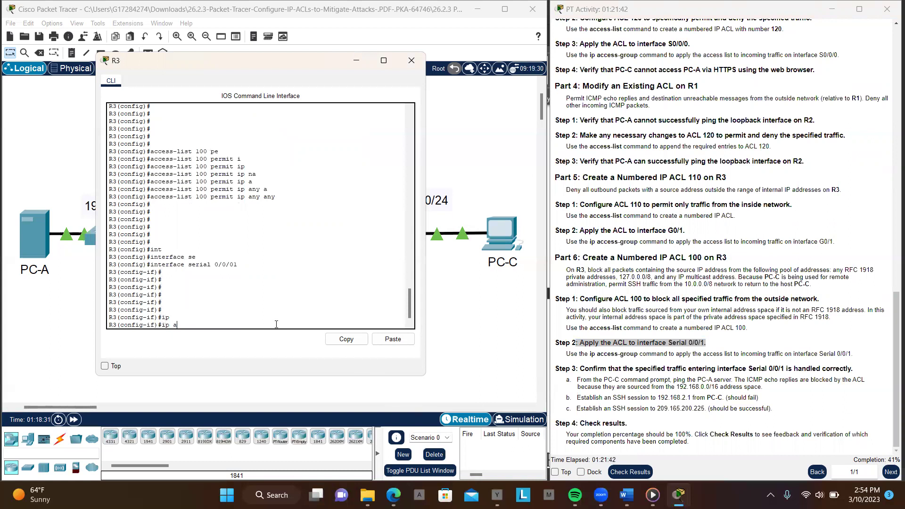
key(Tab)
key(BackSpace)
text(acc)
key(Tab)
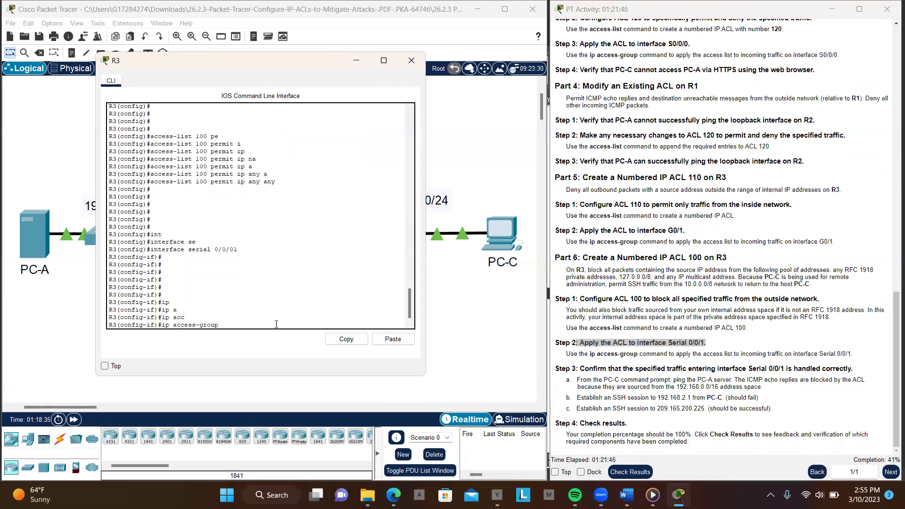
text(100 in)
key(Return)
key(Return)
key(Return)
key(Return)
key(Return)
key(Return)
key(Return)
key(Return)
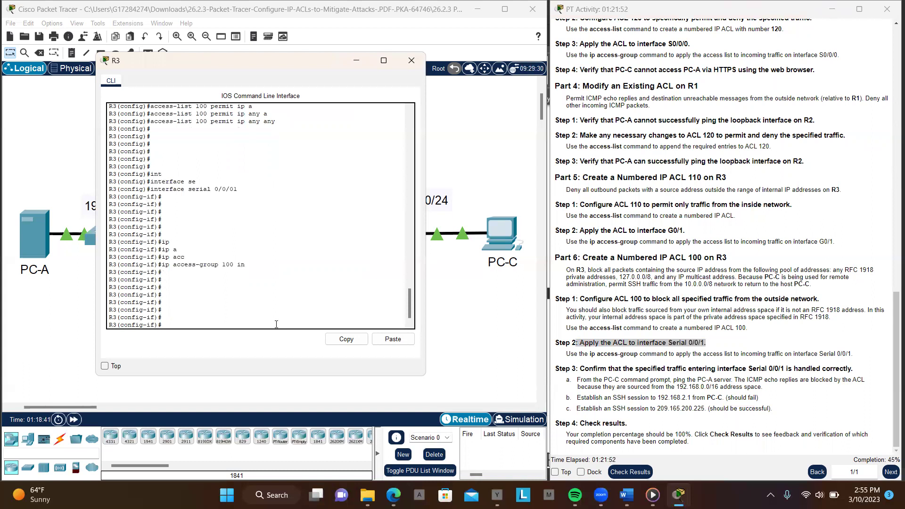
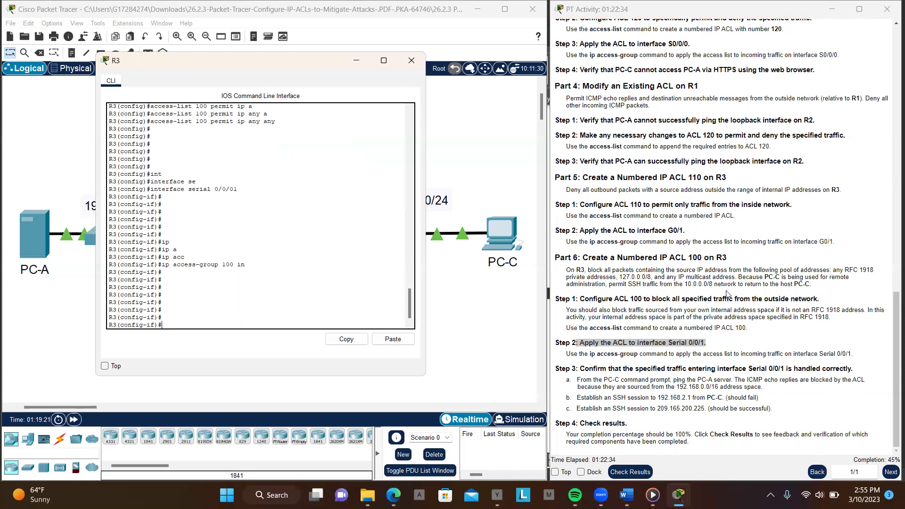
Move R3's CLI window behind the workspace so the full network topology shows
click(487, 168)
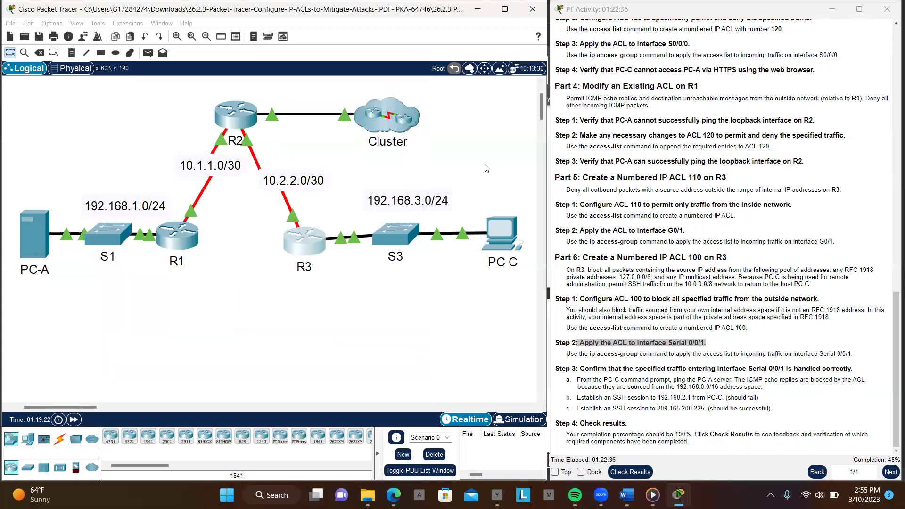
Open R2's CLI and log in with the console password copied from the instructions
click(230, 110)
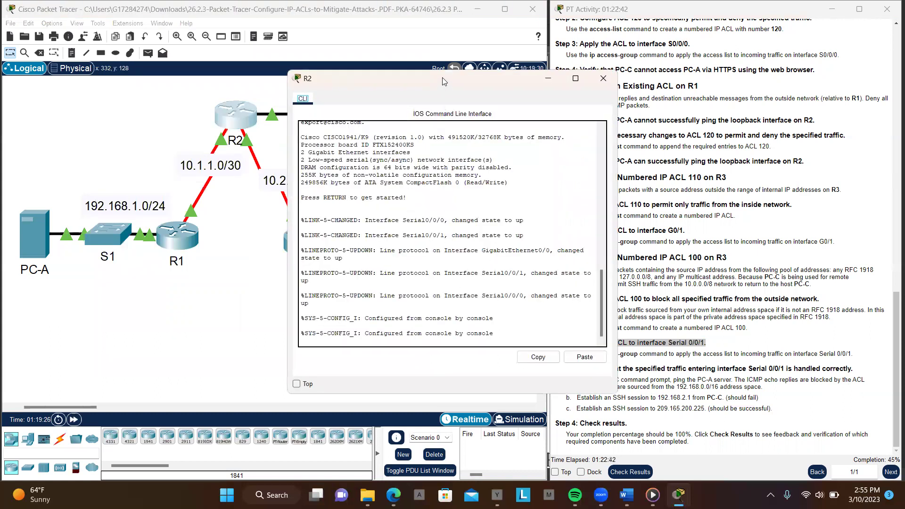
drag(442, 81, 295, 88)
click(387, 339)
key(Return)
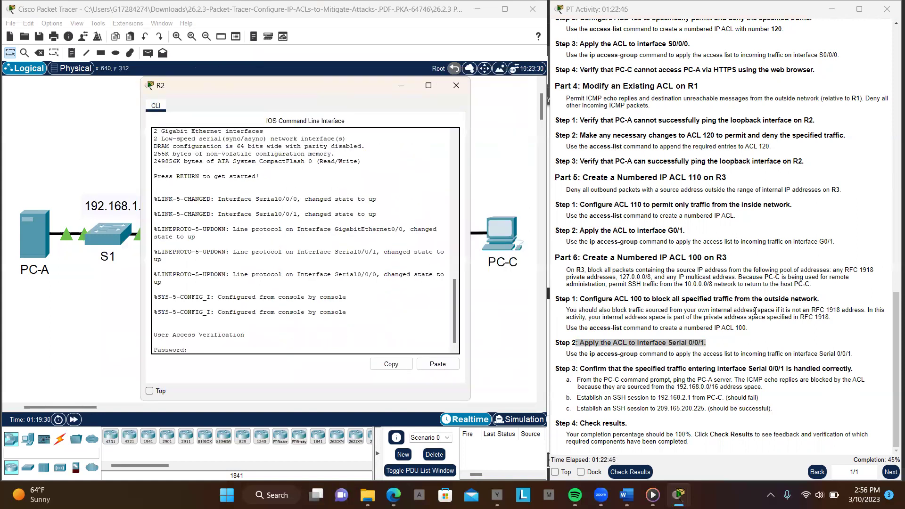
scroll(756, 311, up, 20)
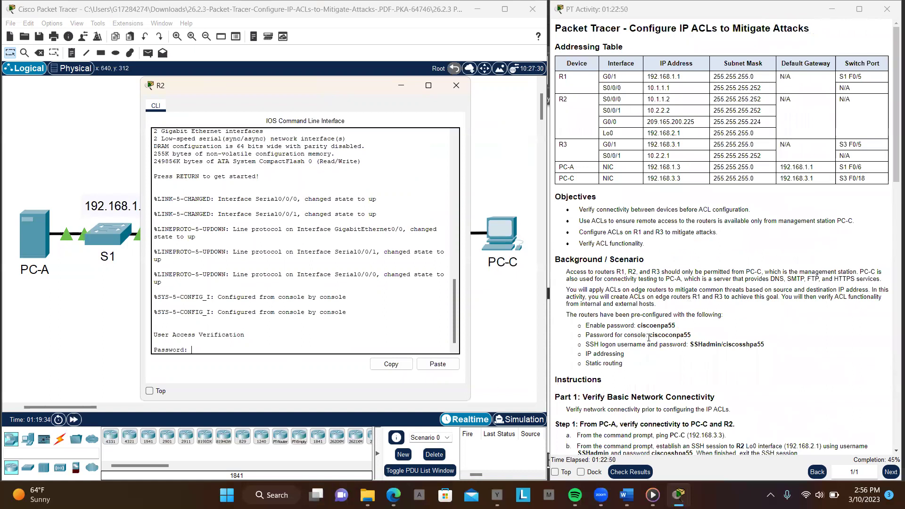
double_click(680, 336)
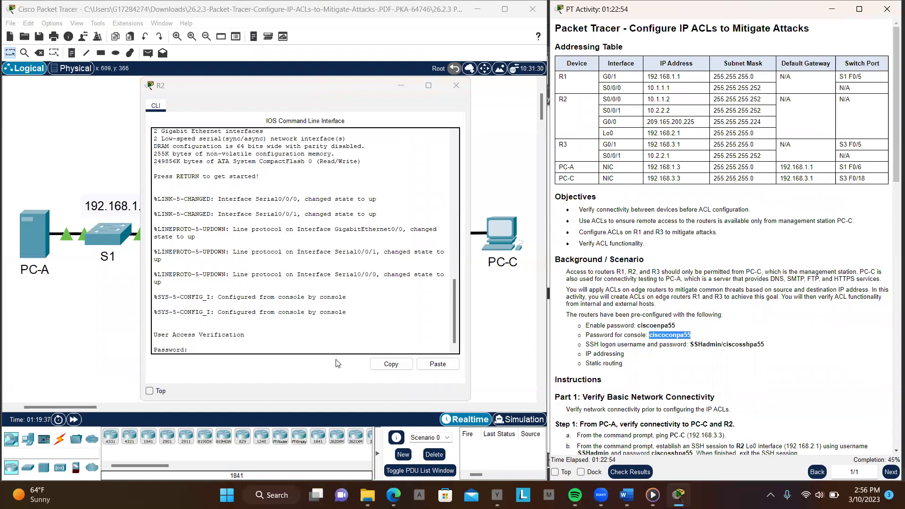
click(437, 364)
key(Return)
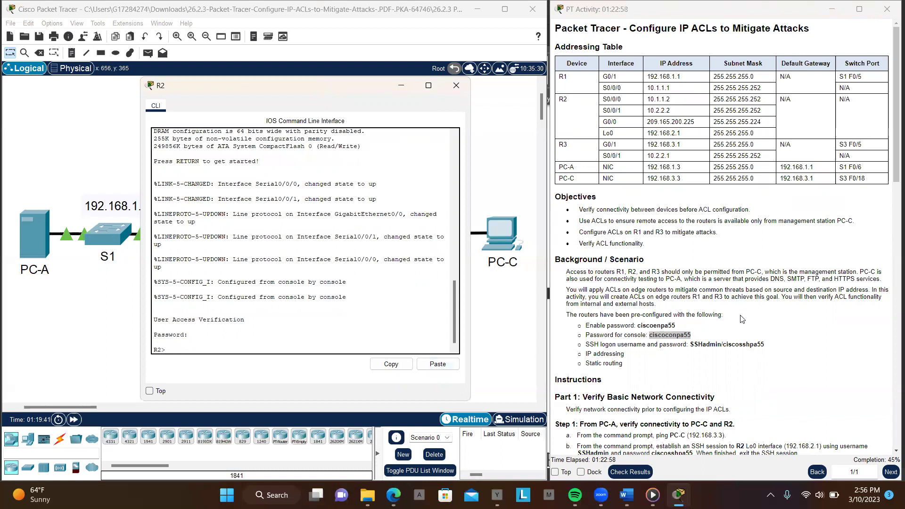
Enter privileged mode on R2 using enable and the enable password from the instructions
text(en)
key(Return)
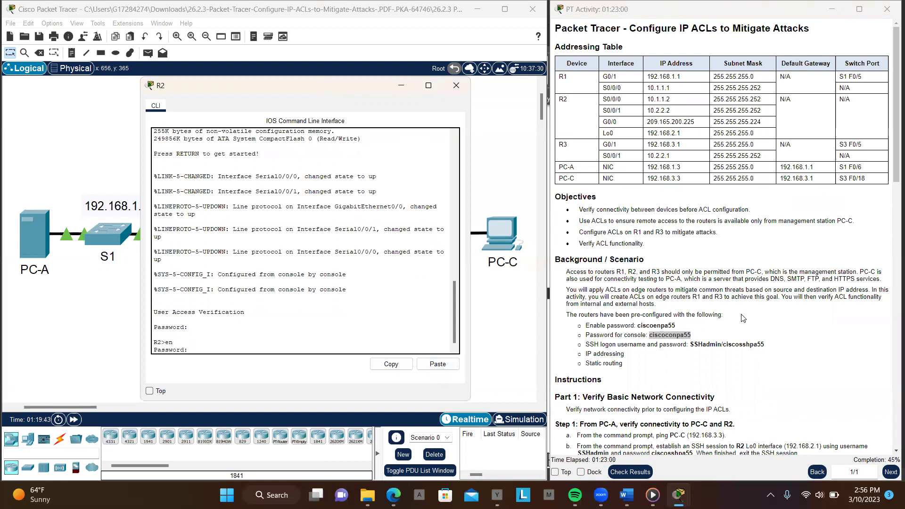
drag(638, 325, 676, 329)
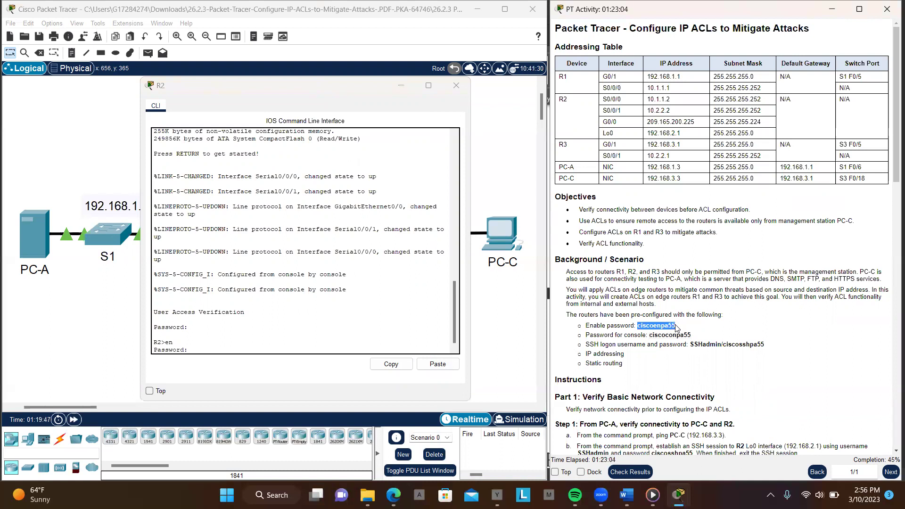
click(438, 365)
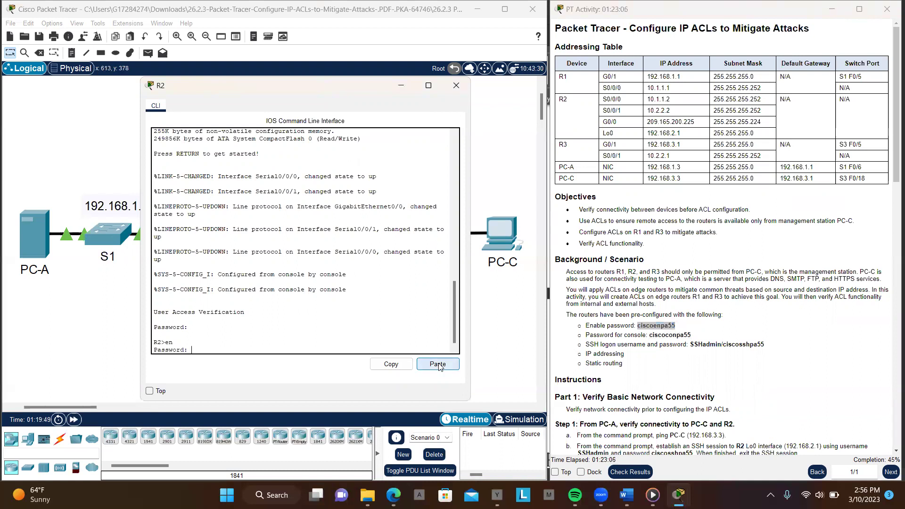
key(Return)
Create access-list 10 on R2 permitting host 192.168.3.3, PC-C's address from the table
text(conf t)
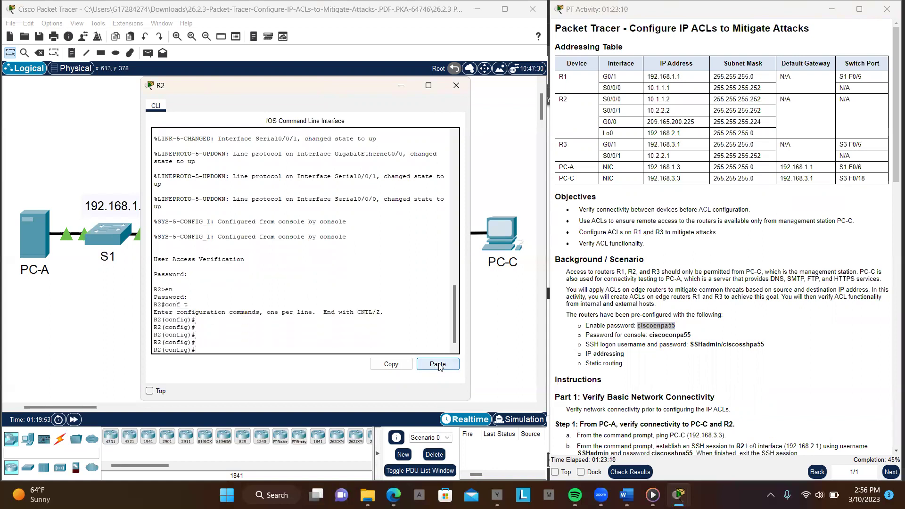
text(cc)
key(Tab)
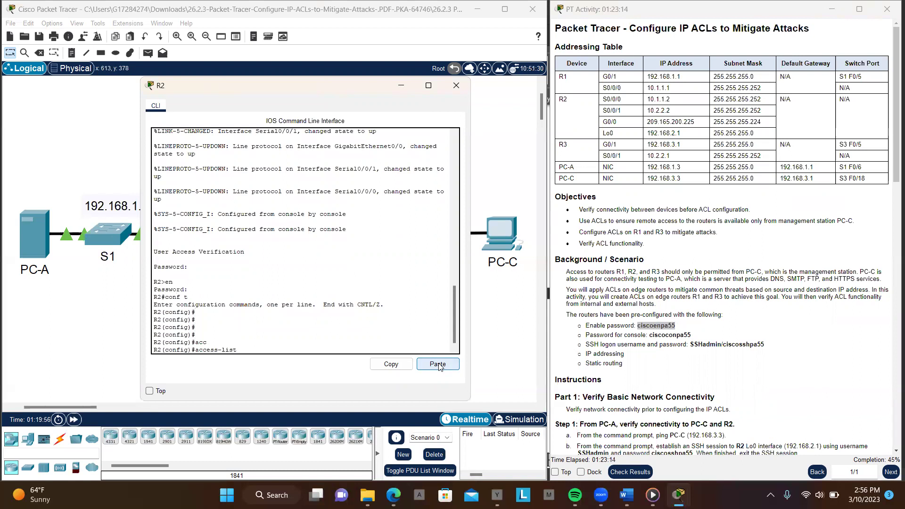
text(10 p)
key(Tab)
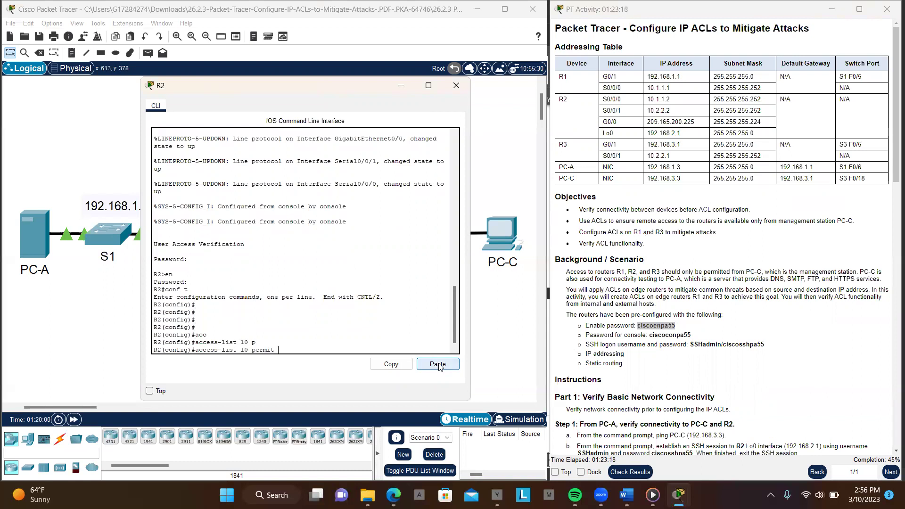
text(ho)
key(Tab)
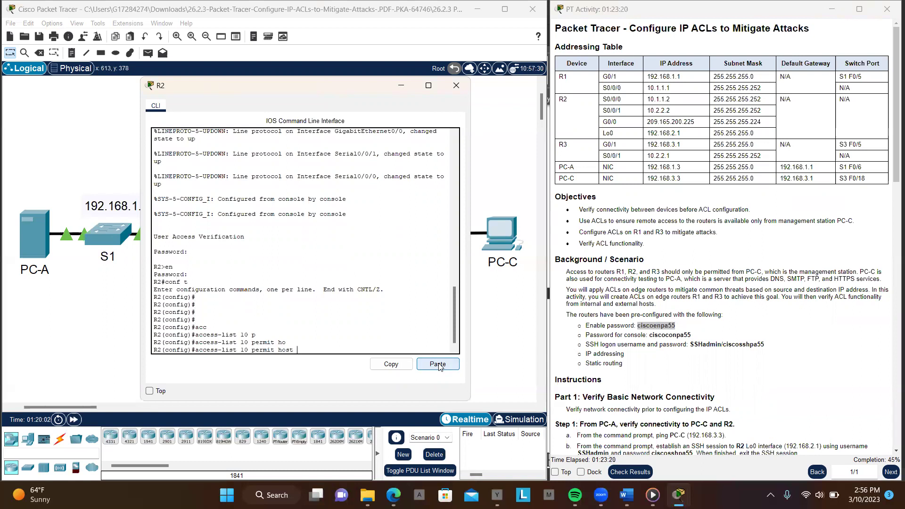
text(192)
key(BackSpace)
key(BackSpace)
key(BackSpace)
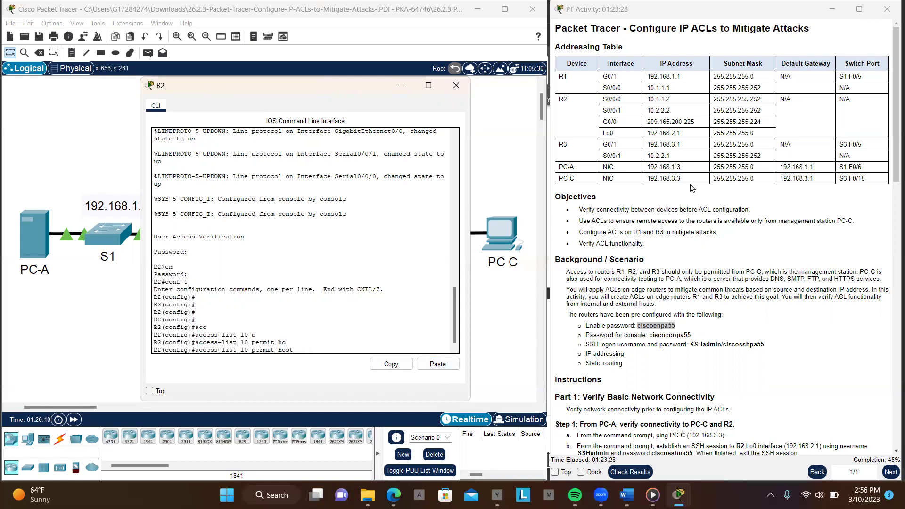
click(666, 177)
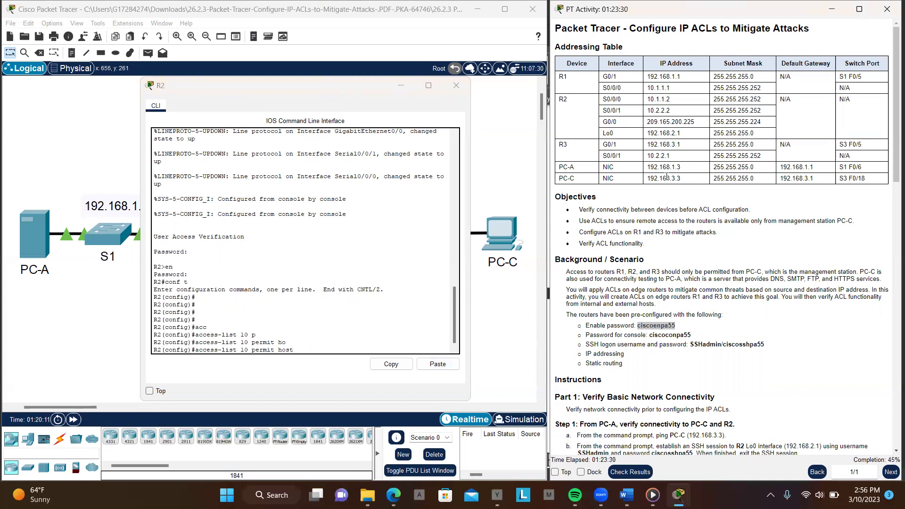
double_click(666, 177)
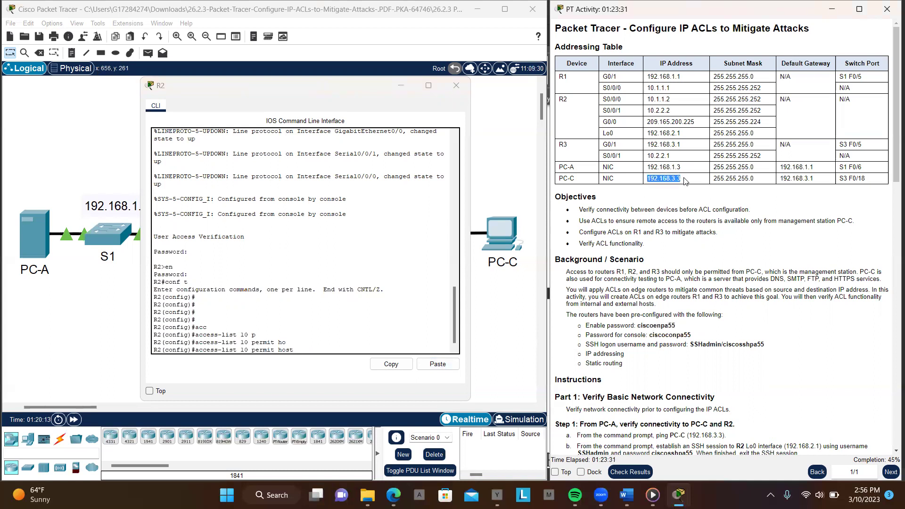
click(438, 364)
key(Return)
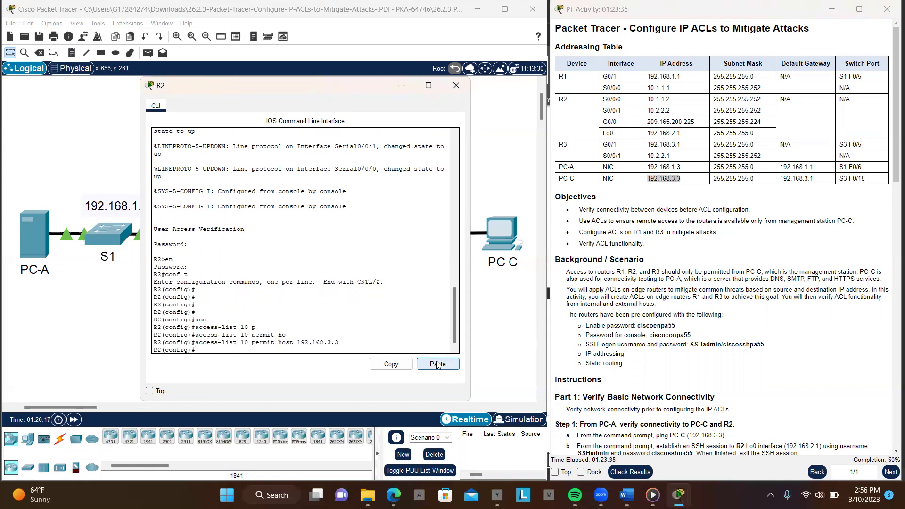
Attempt to apply list 10 inbound with access-class 10 in, which global configuration rejects
text(acc)
key(Tab)
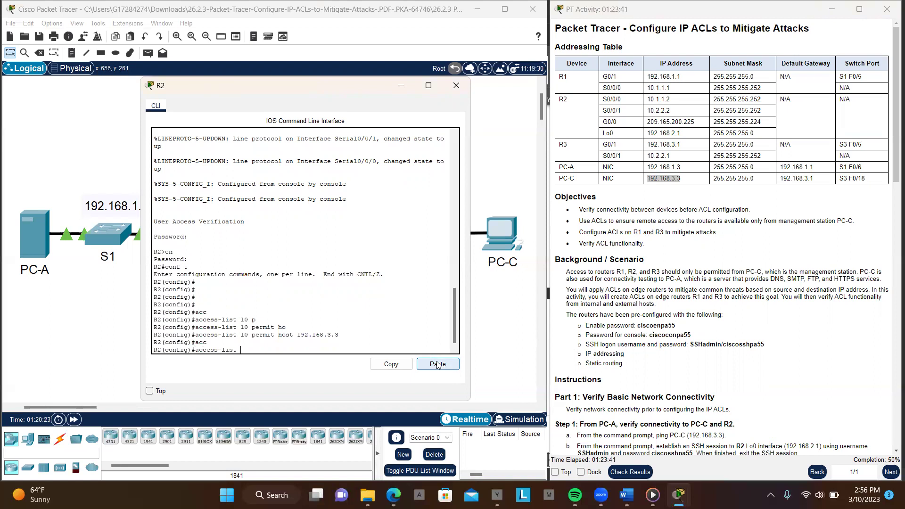
text(10 in)
key(Return)
key(Return)
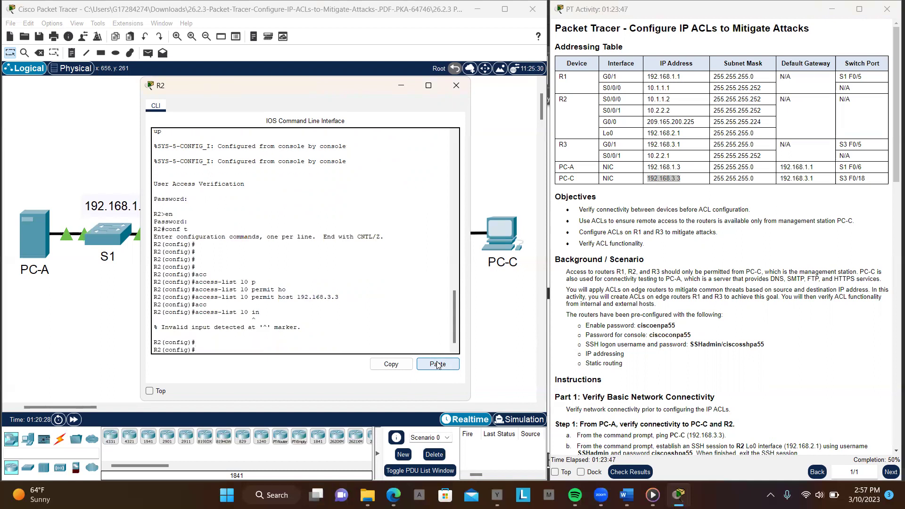
key(Up)
key(BackSpace)
key(BackSpace)
key(BackSpace)
key(BackSpace)
key(BackSpace)
text(class)
key(Return)
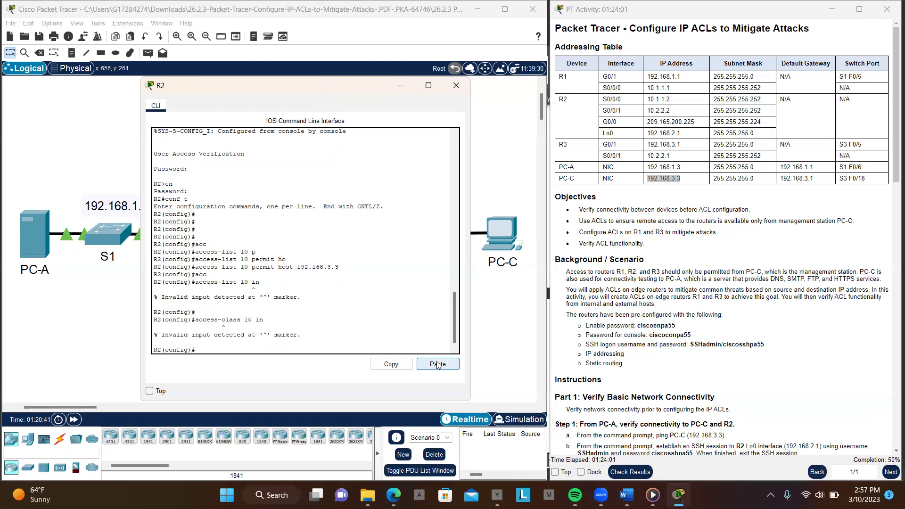
key(Return)
key(Return)
key(Return)
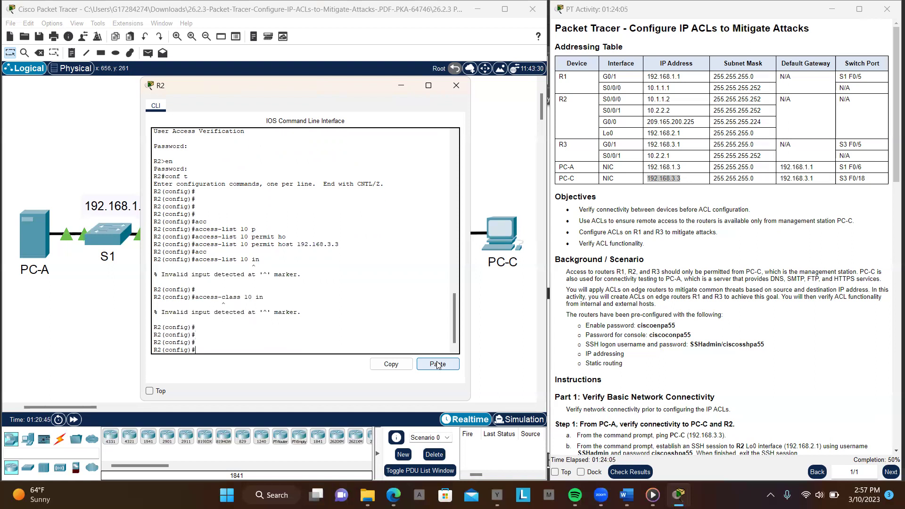
click(438, 364)
key(Up)
Re-enter the permit host 192.168.3.3 entry, then enter line vty 0 4 configuration
key(Return)
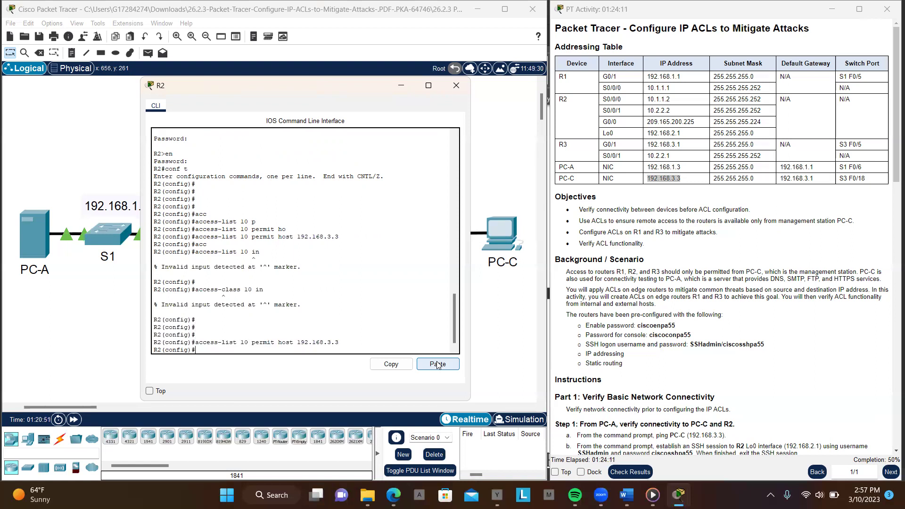
text(lin)
key(Tab)
text(g)
key(BackSpace)
text(v)
key(Tab)
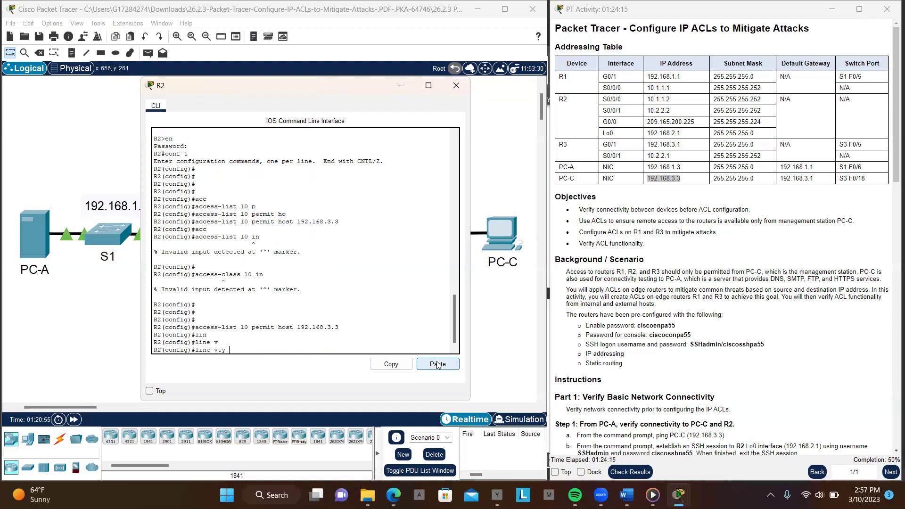
text(0 4)
key(Return)
key(Return)
key(Return)
key(Return)
Apply access-class 10 in on R2's VTY lines 0–4
text(acc)
key(Tab)
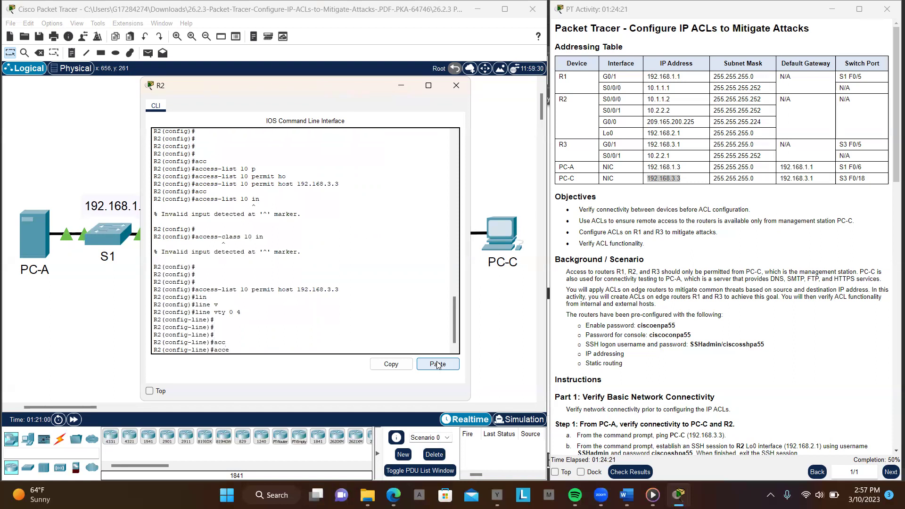
text(e)
key(Tab)
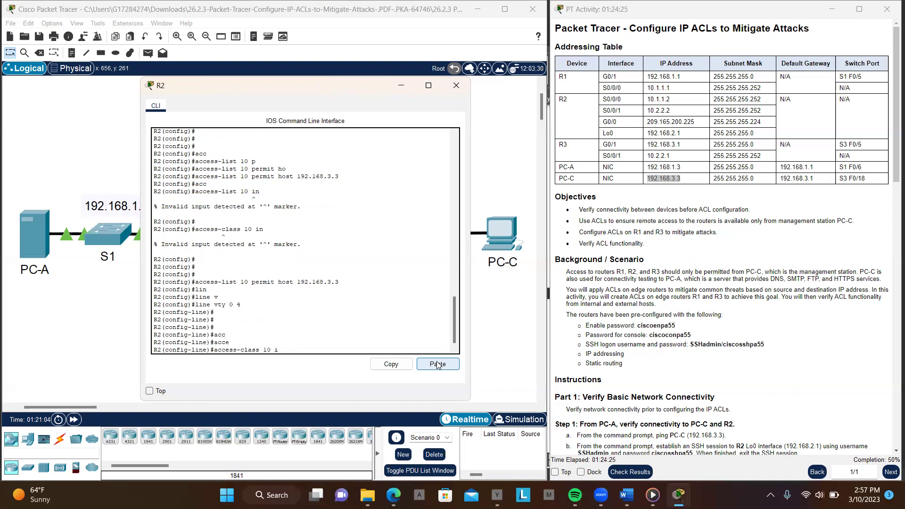
key(Return)
key(Return)
key(Return)
key(Return)
key(Return)
key(Return)
key(Return)
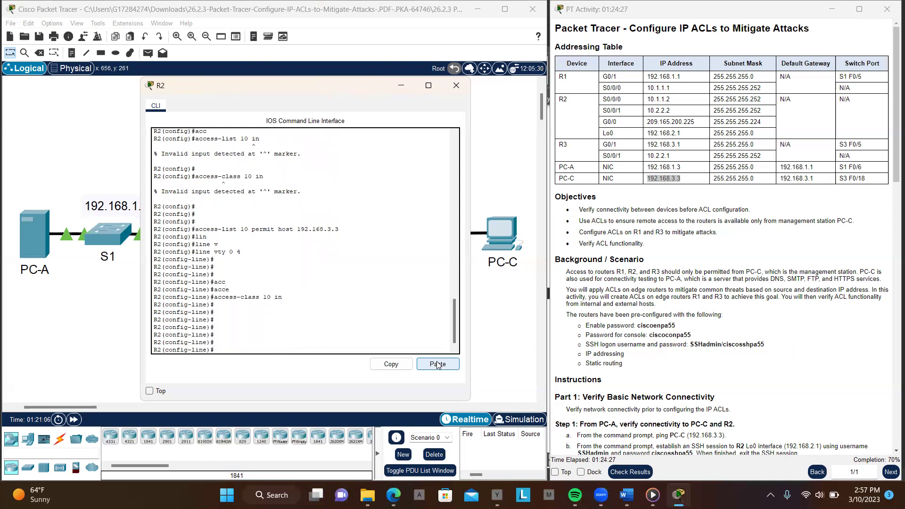
Minimize R2's console window so the topology is visible
click(517, 259)
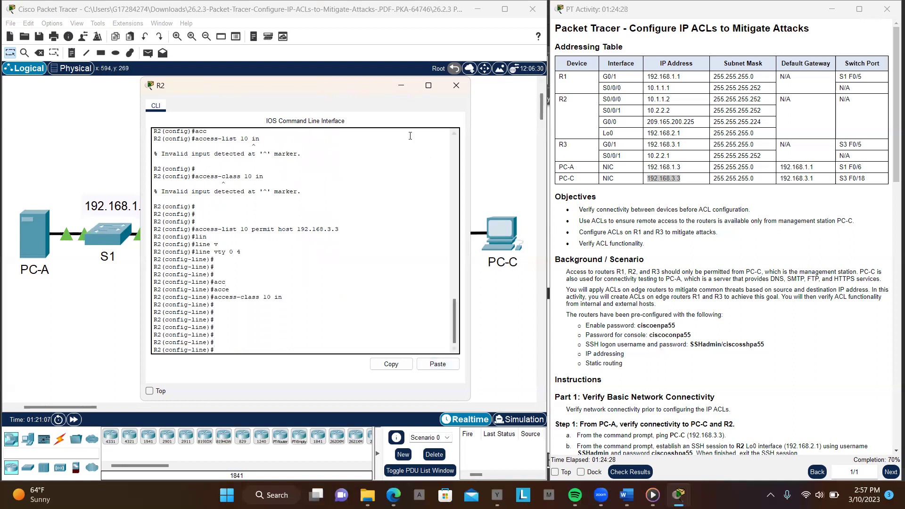
click(408, 89)
scroll(700, 353, down, 15)
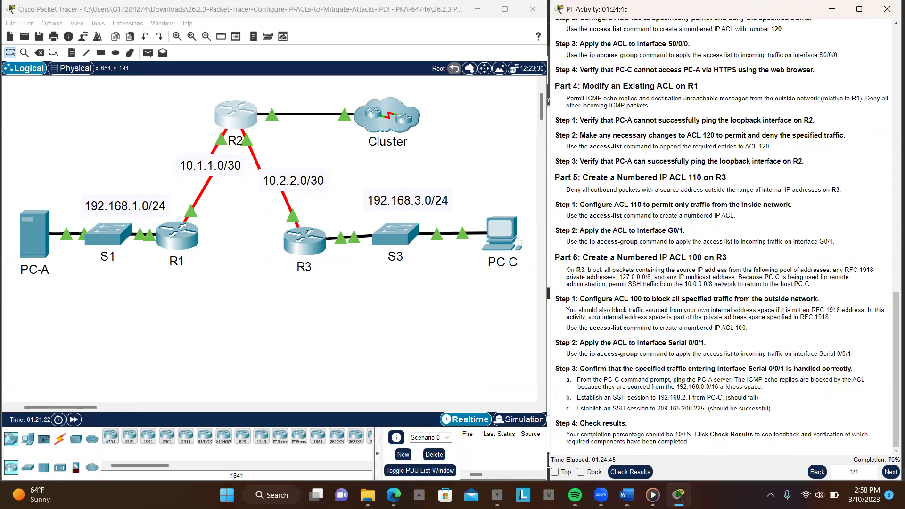
Open PC-C's Command Prompt, move it left, and copy PC-A's address 192.168.1.3
click(494, 232)
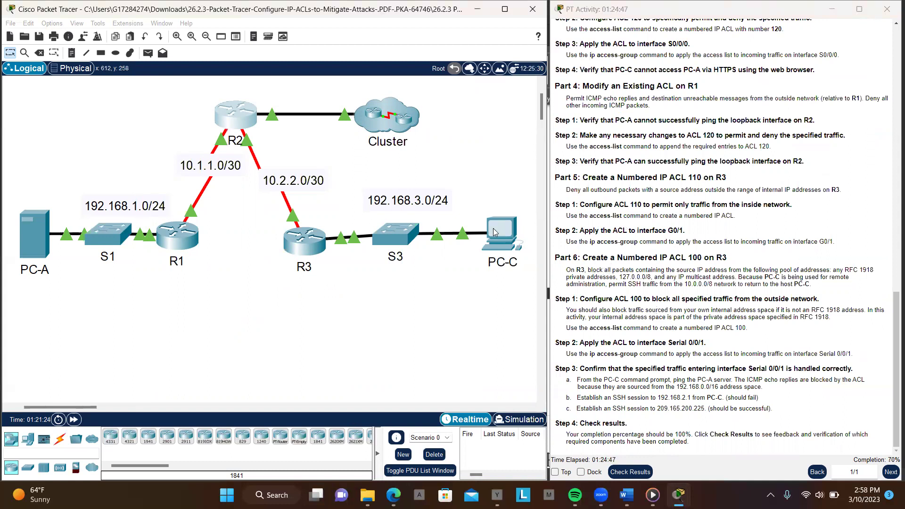
click(493, 229)
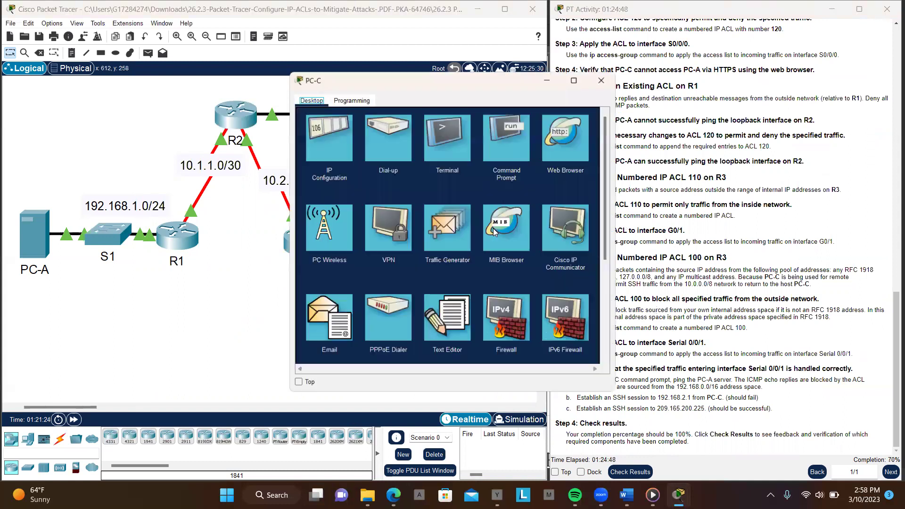
click(507, 146)
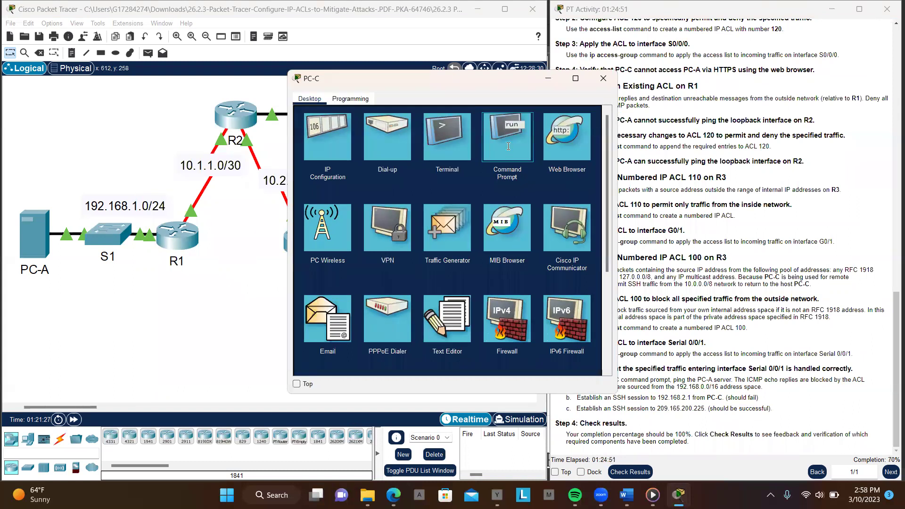
drag(430, 80, 263, 84)
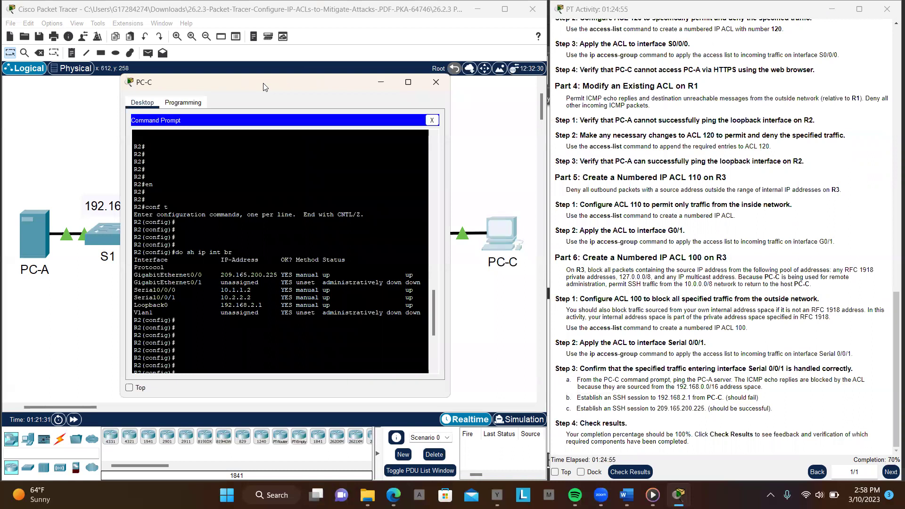
scroll(645, 148, up, 15)
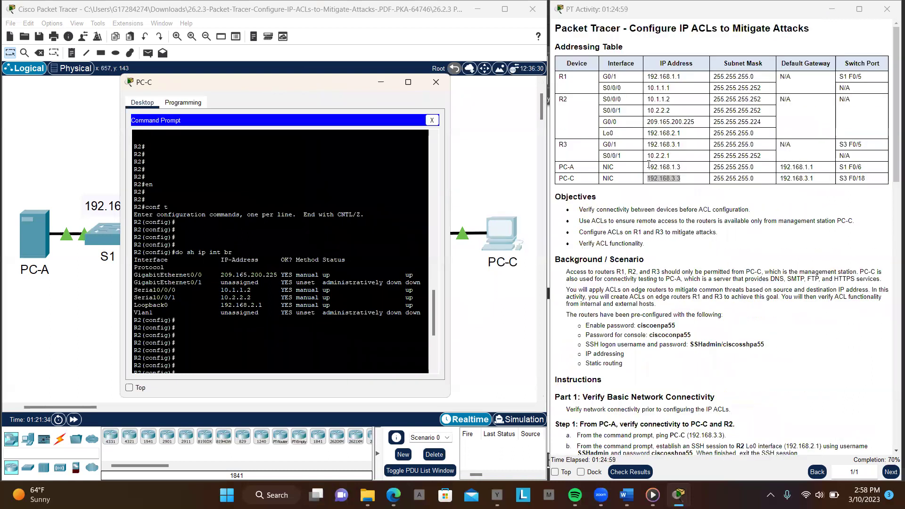
drag(646, 167, 689, 170)
key(ctrl+c)
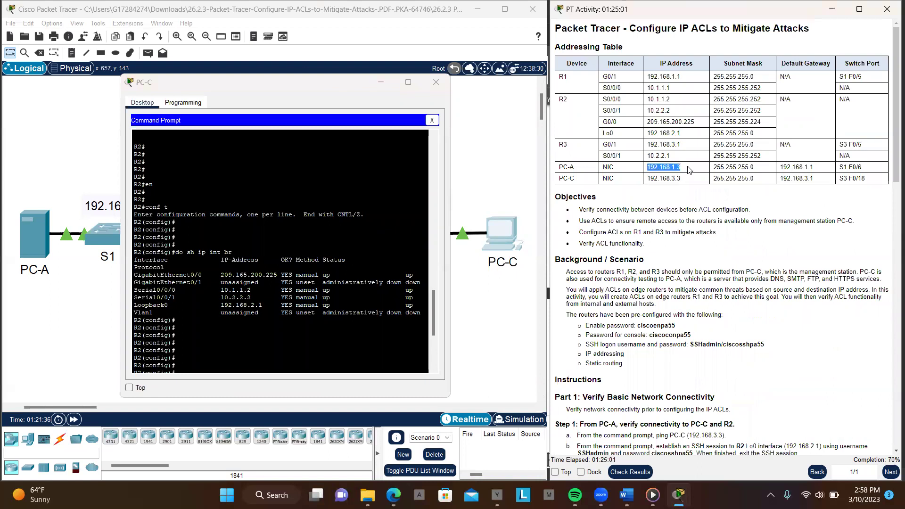
click(277, 349)
Ping PC-A at 192.168.1.3 from PC-C and see all four requests time out
scroll(280, 357, down, 7)
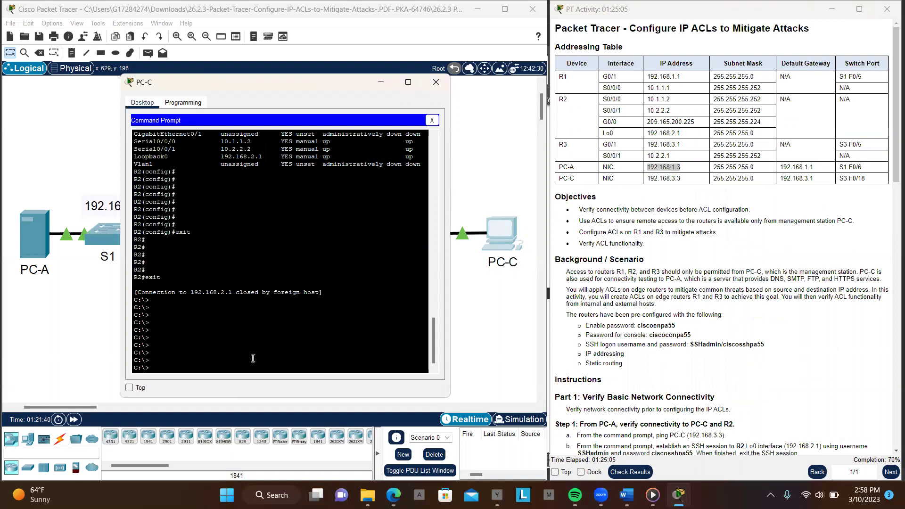
text(ping)
right_click(240, 364)
click(257, 382)
key(Return)
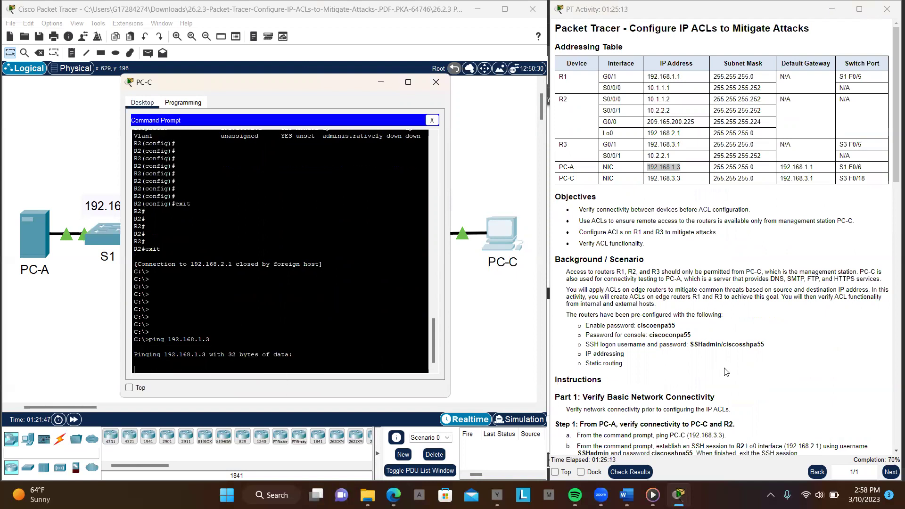
scroll(725, 372, down, 1)
scroll(726, 372, down, 10)
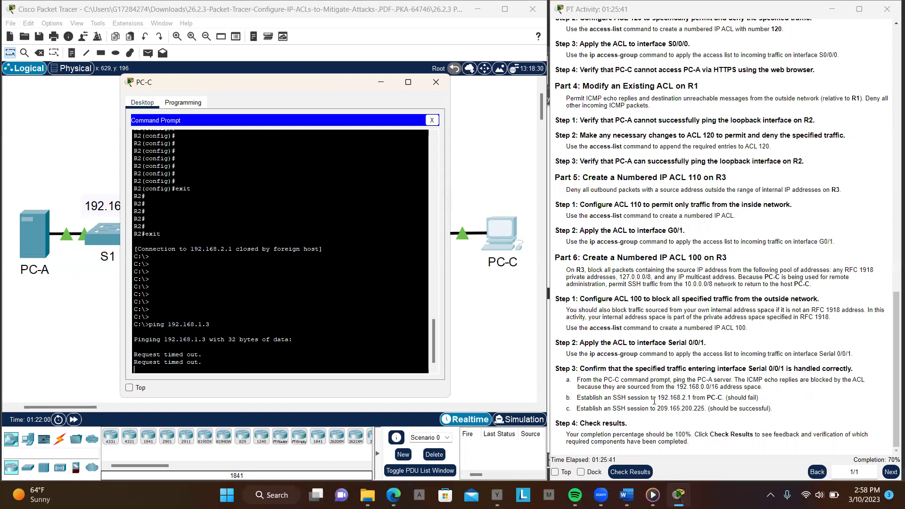
Copy R2's address 192.168.2.1 from step b of the activity instructions
drag(658, 399, 694, 399)
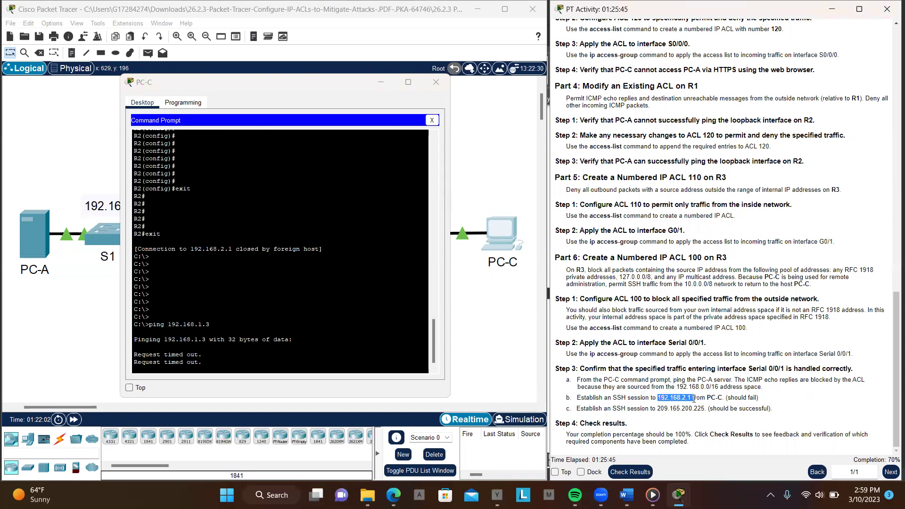
click(658, 397)
drag(658, 397, 689, 399)
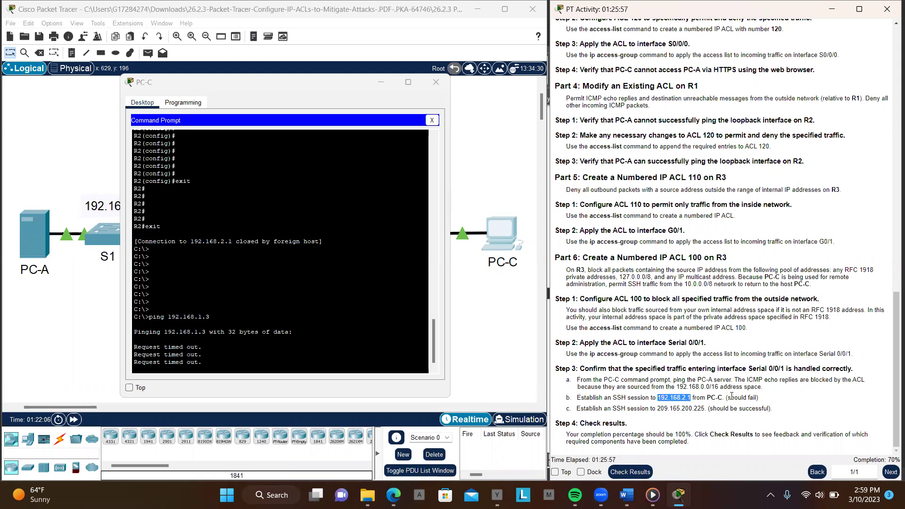
scroll(640, 279, up, 5)
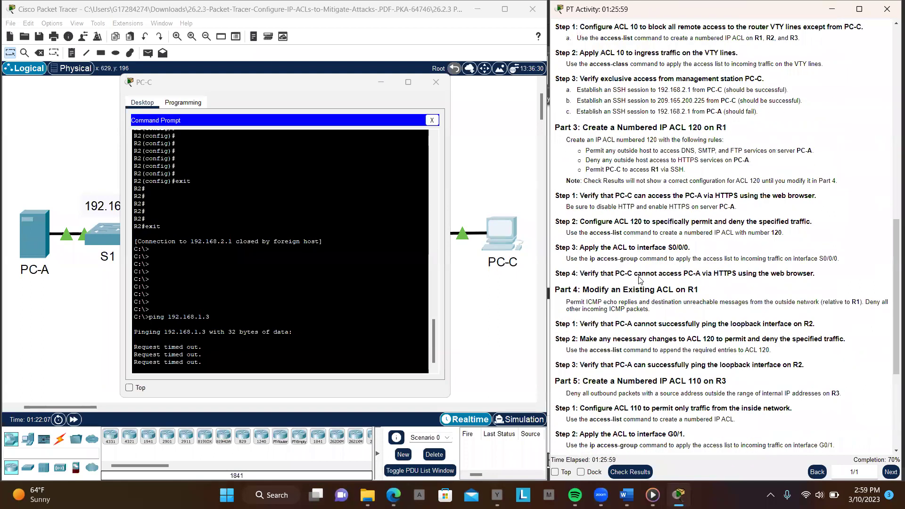
scroll(640, 280, up, 8)
scroll(640, 278, up, 7)
scroll(639, 278, down, 4)
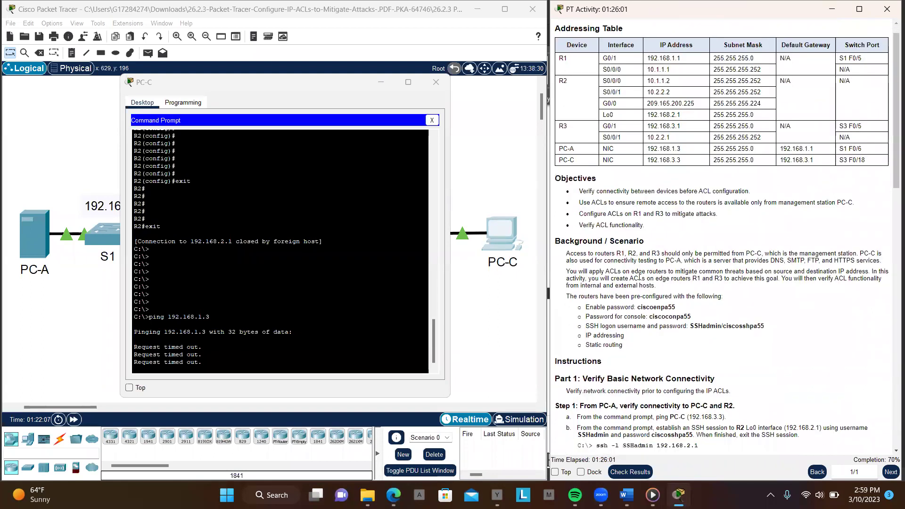
scroll(640, 278, down, 1)
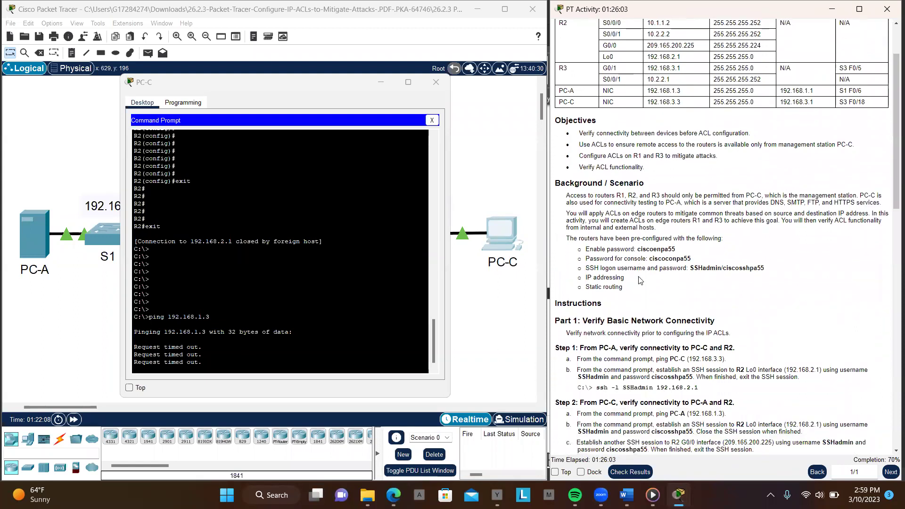
scroll(639, 279, down, 3)
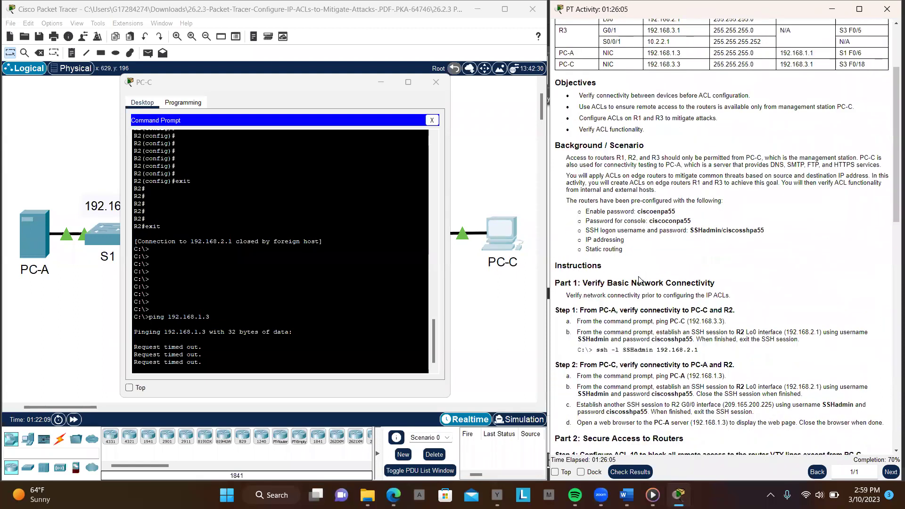
scroll(639, 279, down, 1)
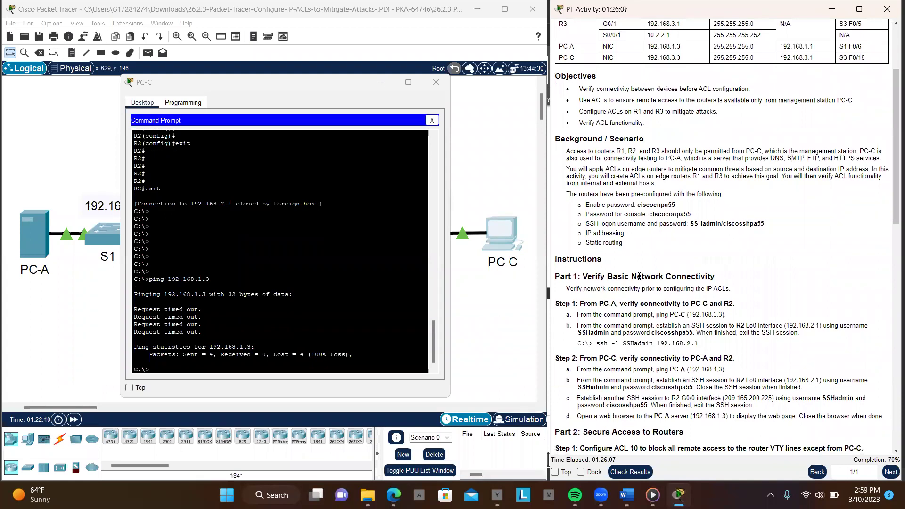
scroll(640, 278, down, 1)
scroll(639, 280, down, 1)
scroll(639, 280, down, 1)
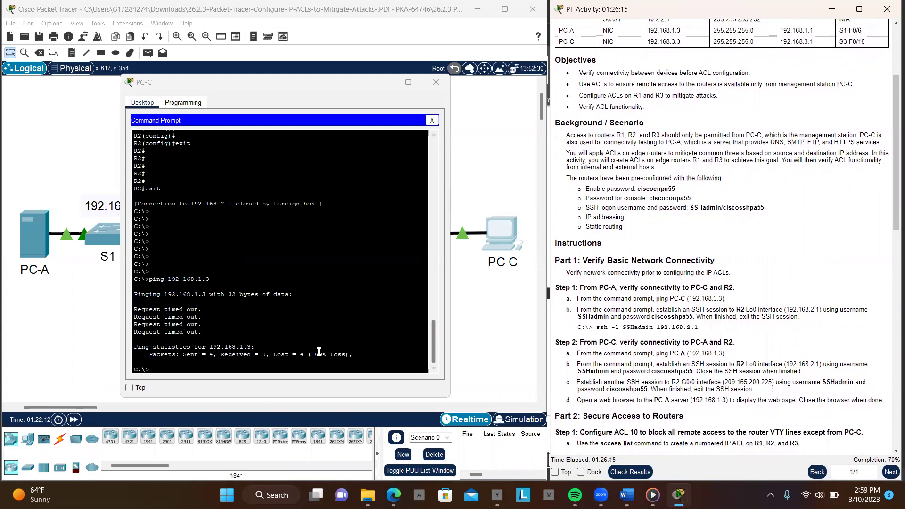
Run an SSH connection from PC-C to R2 at 192.168.2.1
click(282, 368)
key(Return)
key(Return)
key(Return)
key(Return)
key(Return)
key(Return)
key(Up)
key(Up)
key(Up)
key(Up)
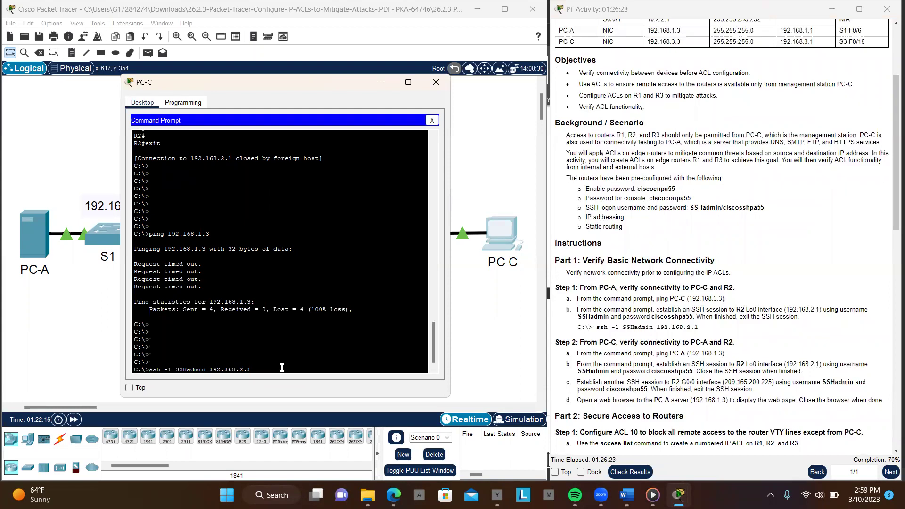
key(BackSpace)
key(BackSpace)
key(BackSpace)
text(192.168.2.1)
key(Return)
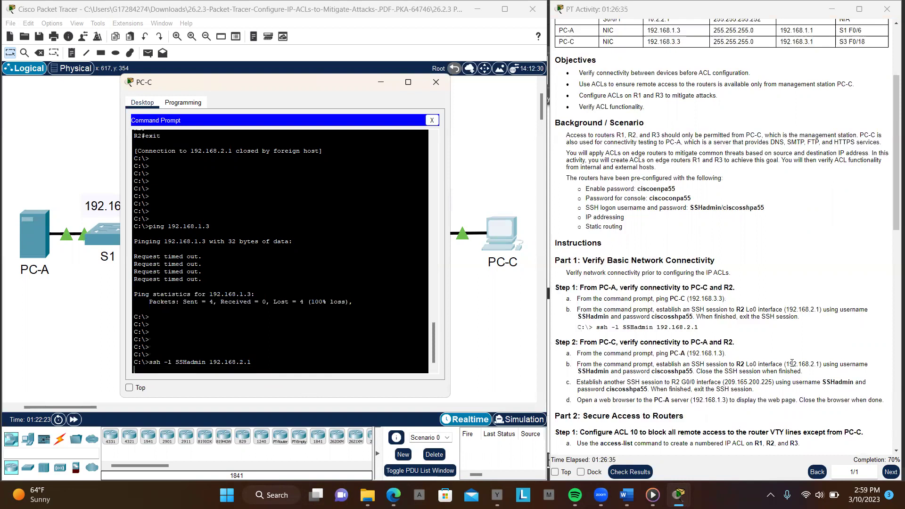
After the SSH timeout, locate the second SSH target address in the instructions
scroll(737, 351, down, 10)
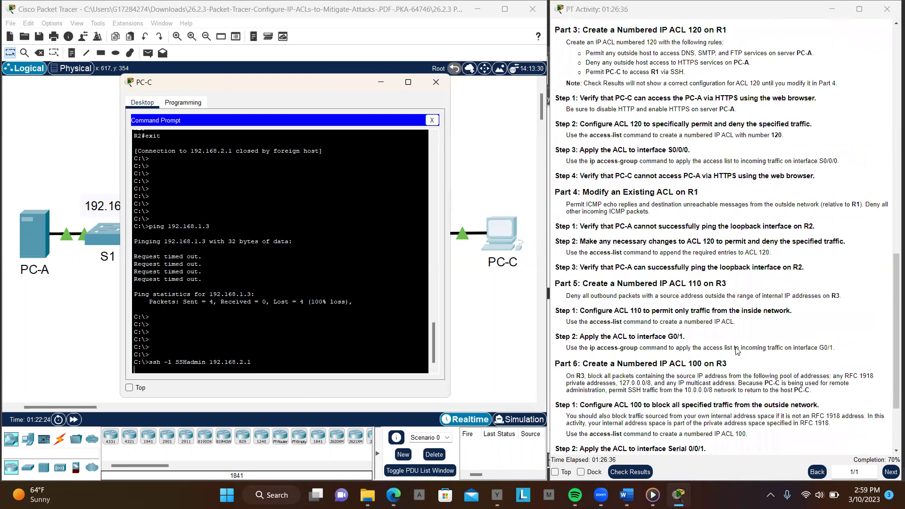
scroll(738, 351, down, 3)
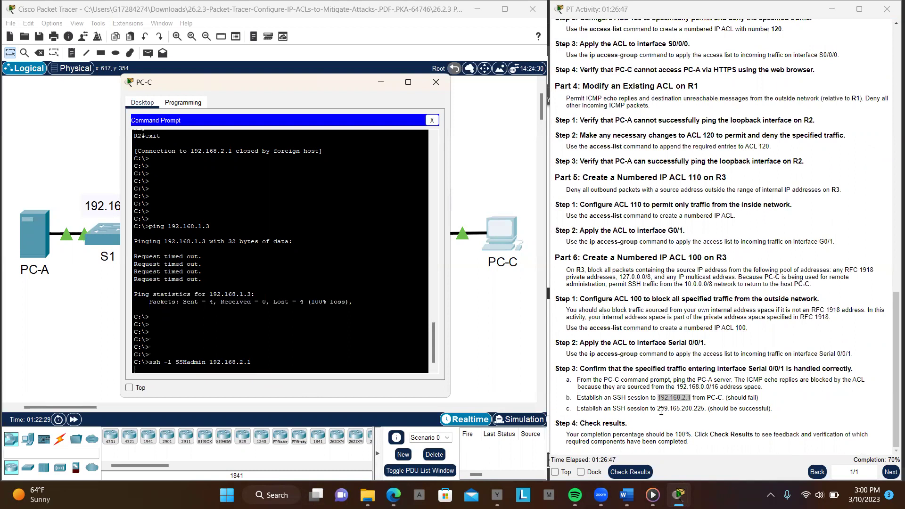
drag(659, 410, 704, 409)
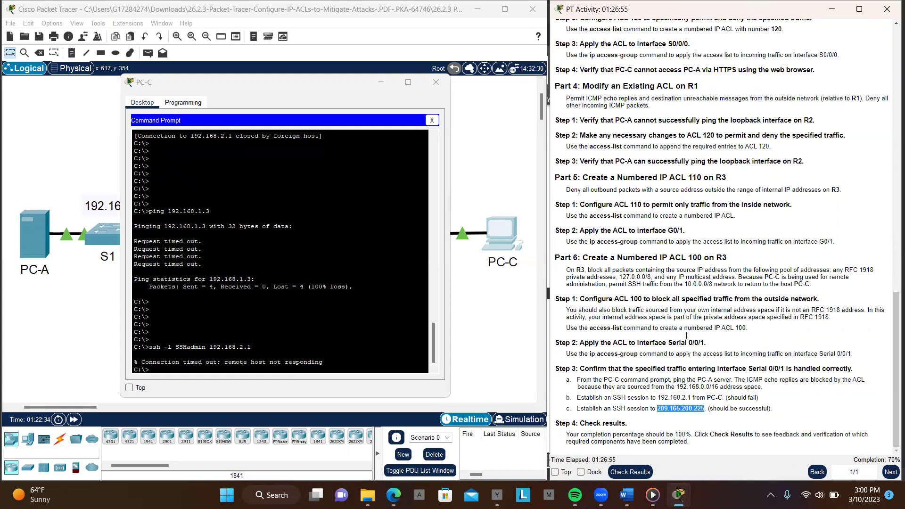
scroll(687, 337, up, 15)
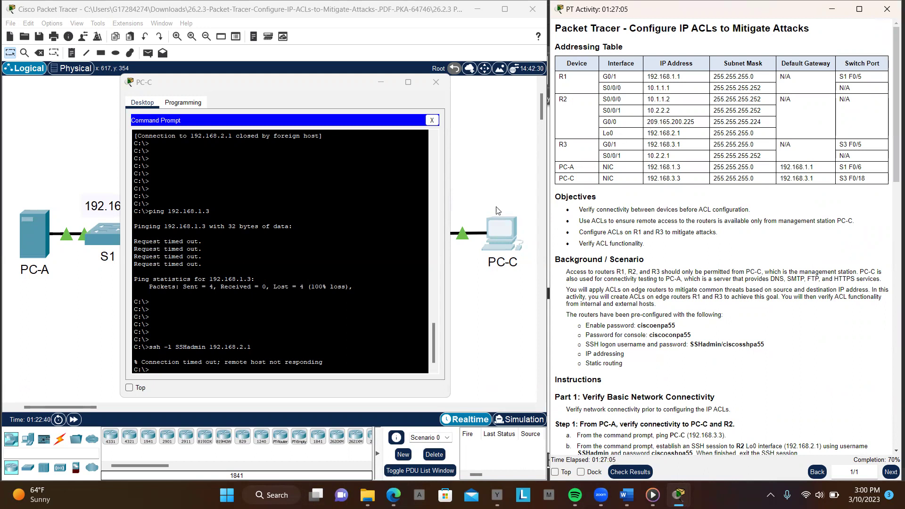
Recall the ssh command and retarget it to R2 at 209.165.200.225
click(405, 341)
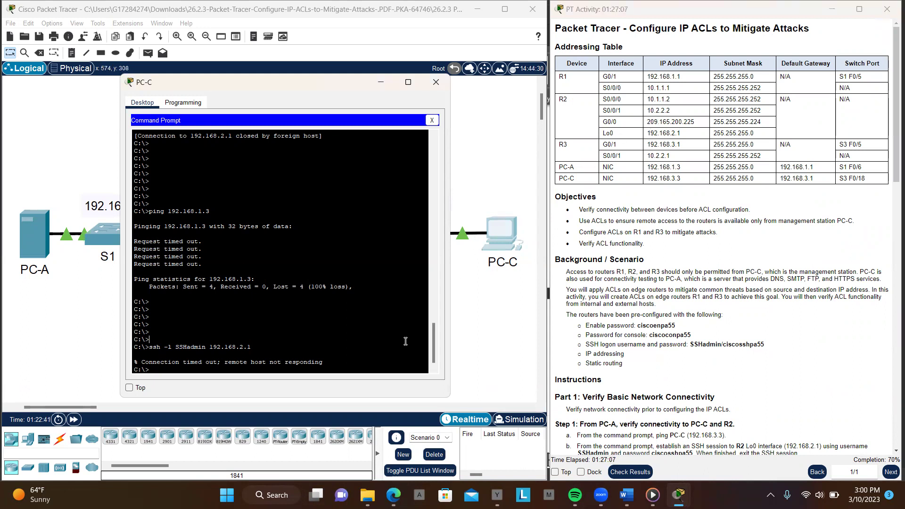
key(Return)
key(Return)
key(Return)
key(Return)
key(Return)
key(Return)
key(Up)
key(BackSpace)
key(BackSpace)
key(BackSpace)
key(BackSpace)
key(BackSpace)
key(BackSpace)
key(BackSpace)
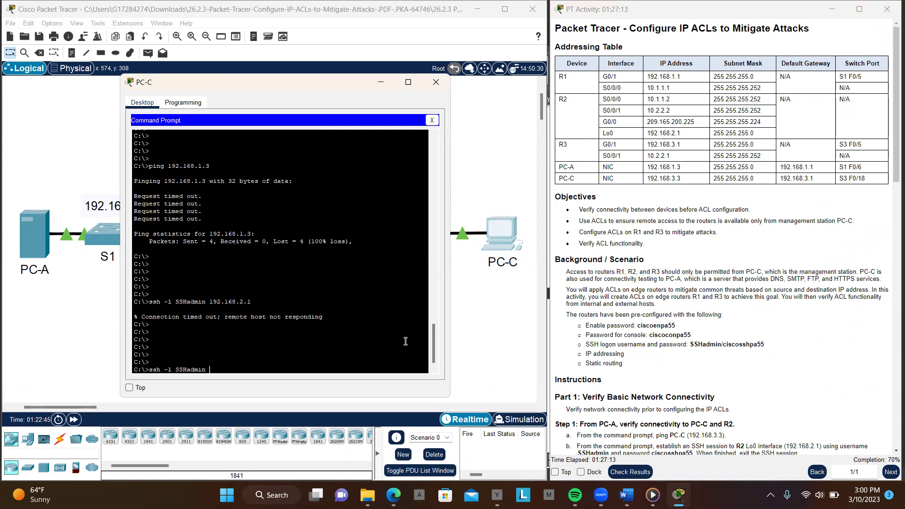
text(209.165.200.225)
key(Return)
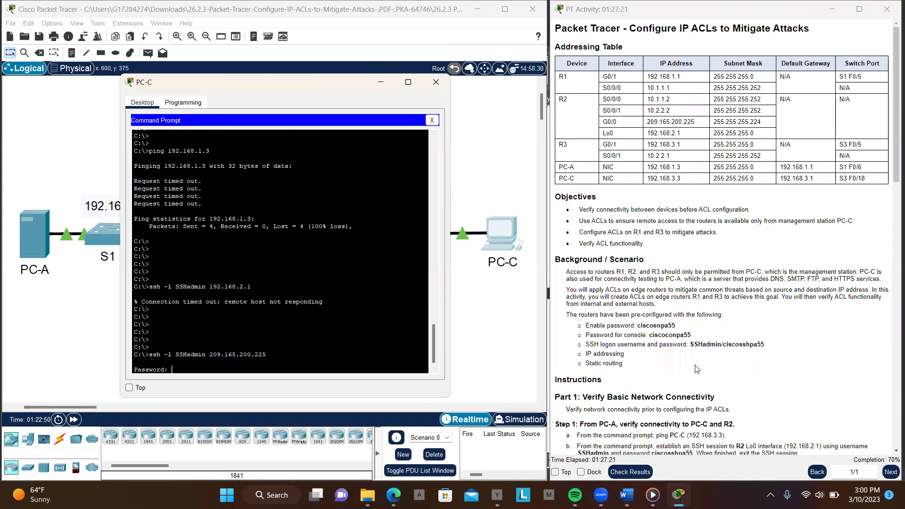
Log into R2 with the SSH password copied from the instructions
scroll(697, 369, down, 3)
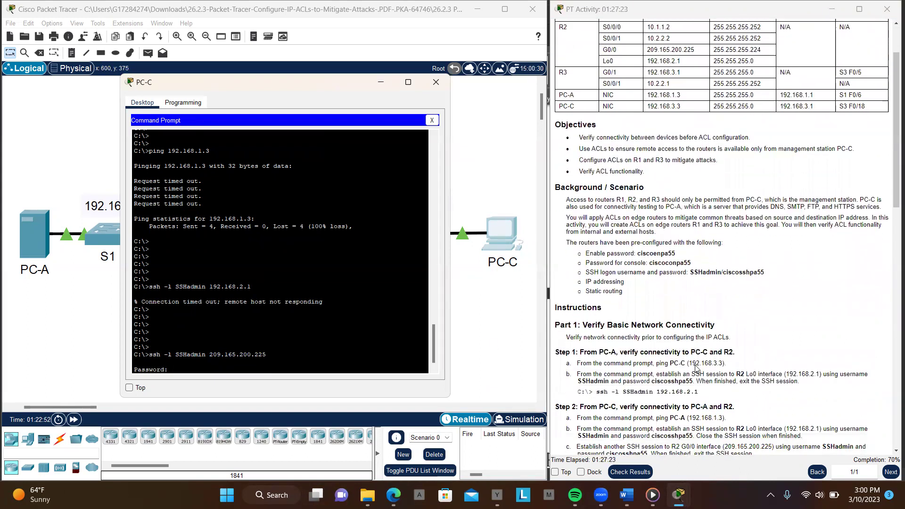
scroll(697, 369, down, 1)
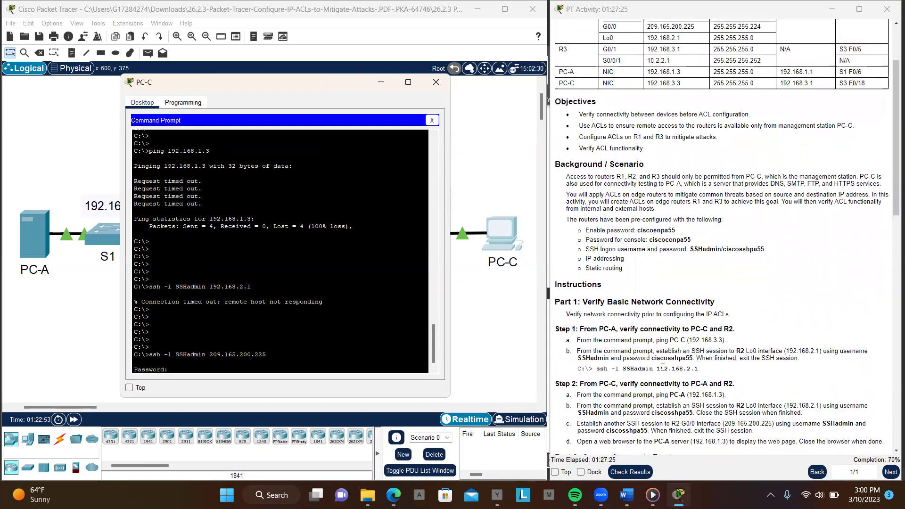
drag(652, 358, 688, 362)
drag(689, 361, 693, 358)
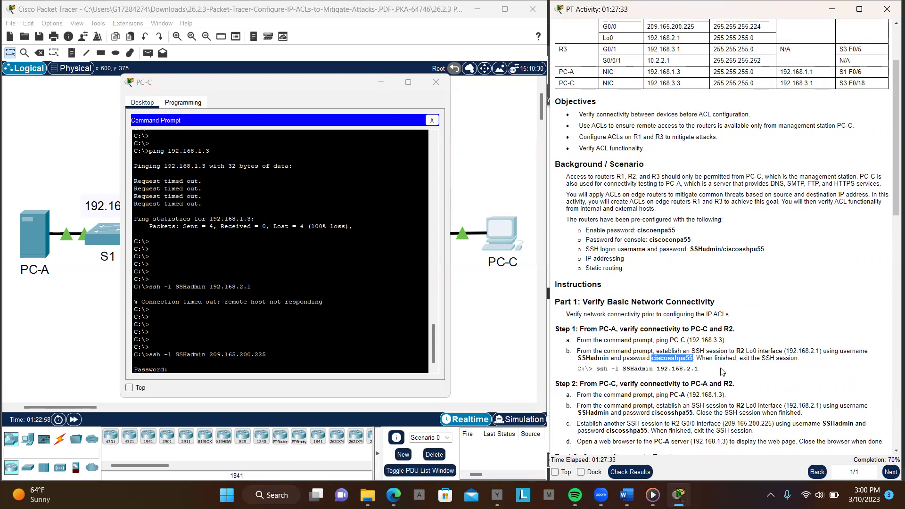
click(383, 359)
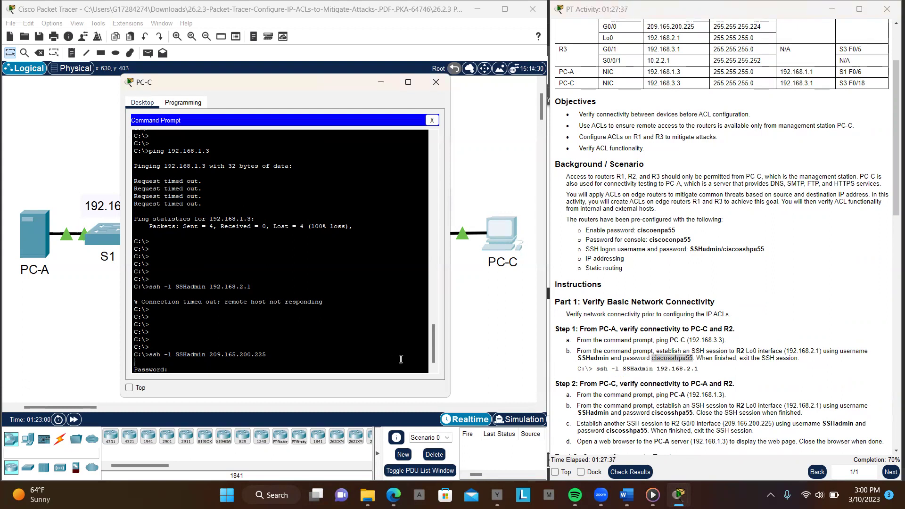
right_click(388, 359)
key(Return)
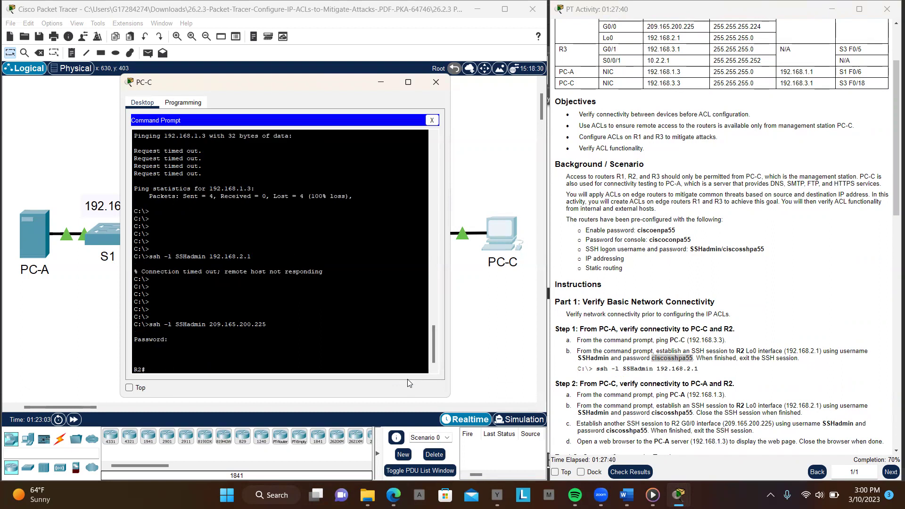
key(Return)
key(Return)
key(Return)
key(Return)
key(Return)
Run en and conft at R2's SSH prompt
text(en)
key(Return)
key(Return)
key(Return)
text(conf)
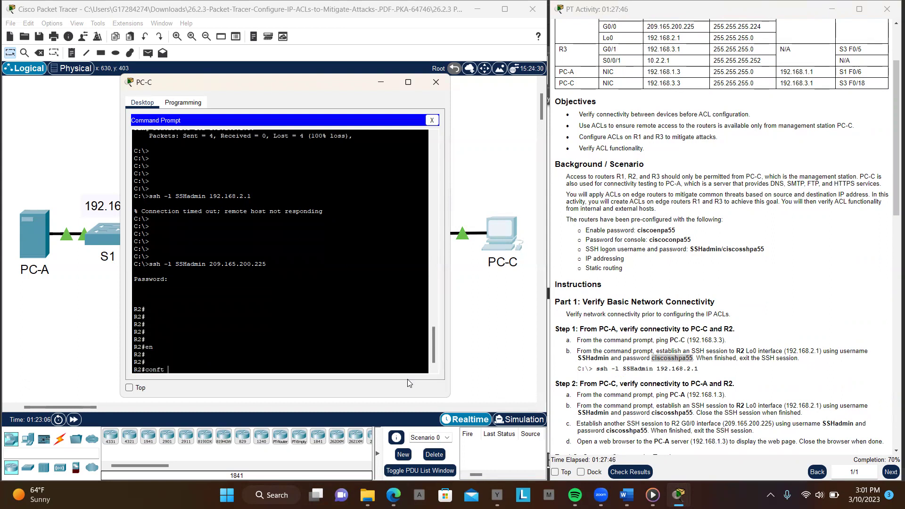
text(t)
key(Return)
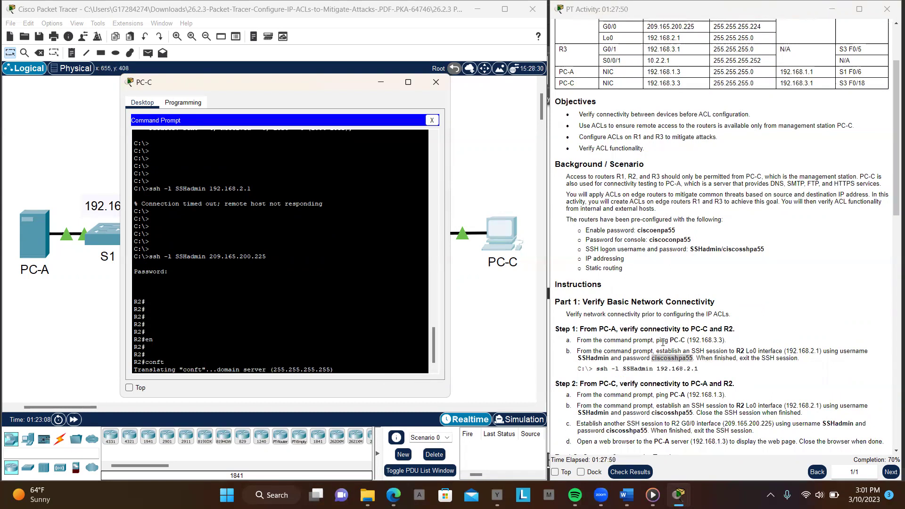
scroll(663, 343, down, 15)
scroll(663, 343, down, 2)
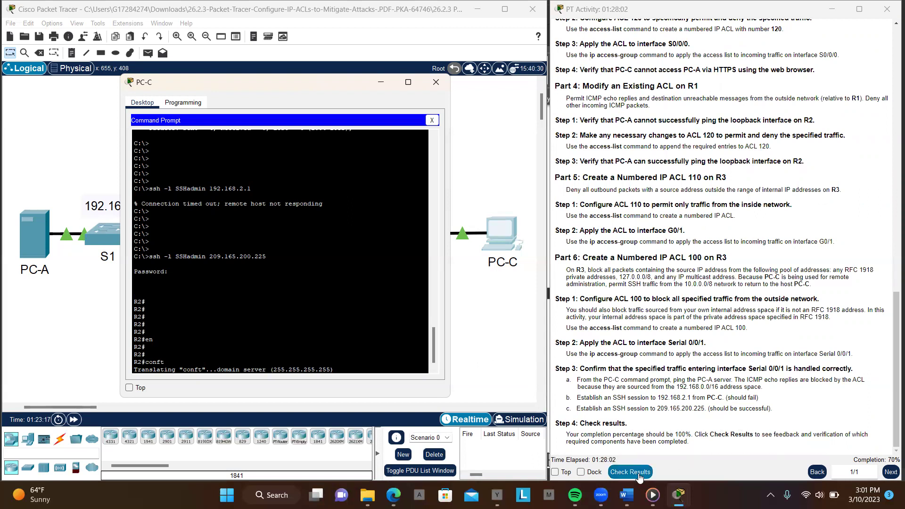
Check Results and review the Assessment Items, scoring 17/24
click(635, 472)
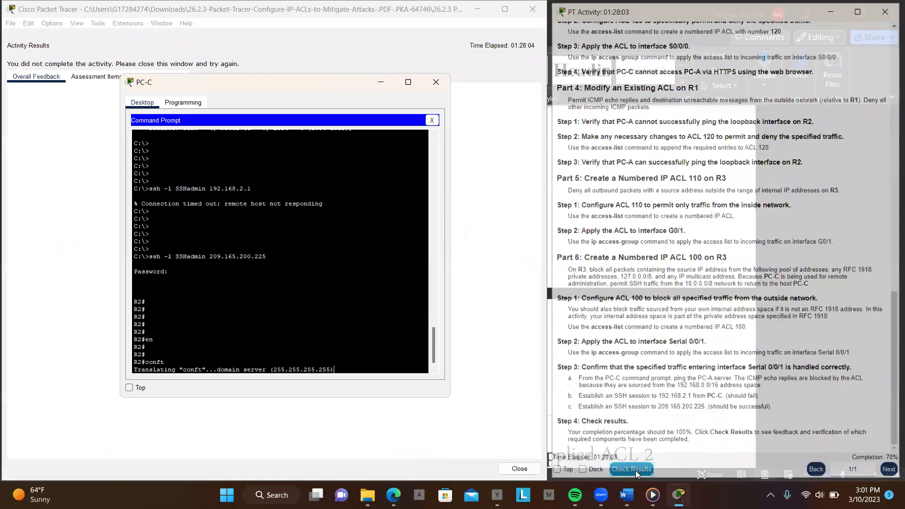
click(95, 77)
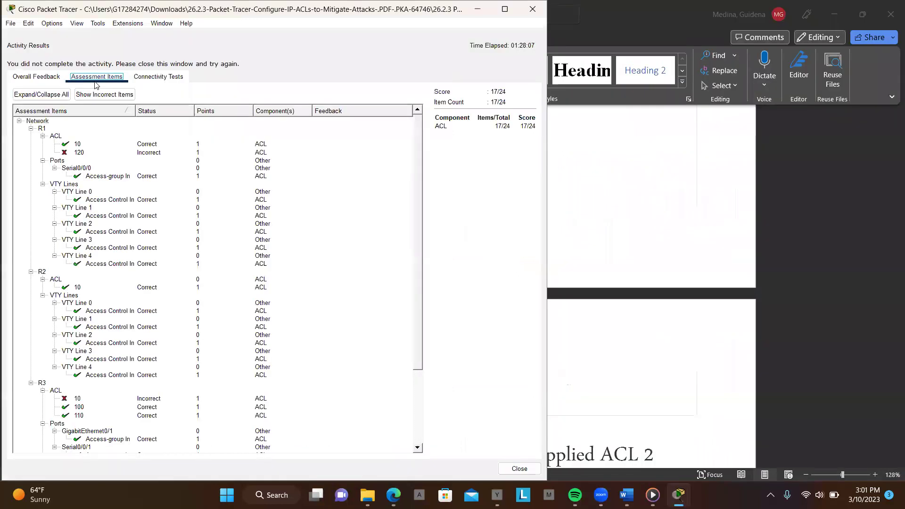
scroll(121, 238, down, 4)
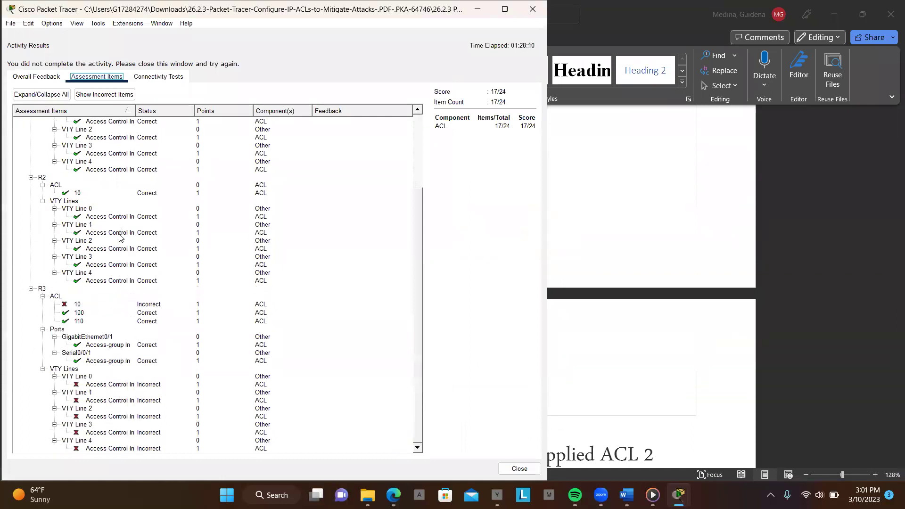
scroll(121, 238, up, 4)
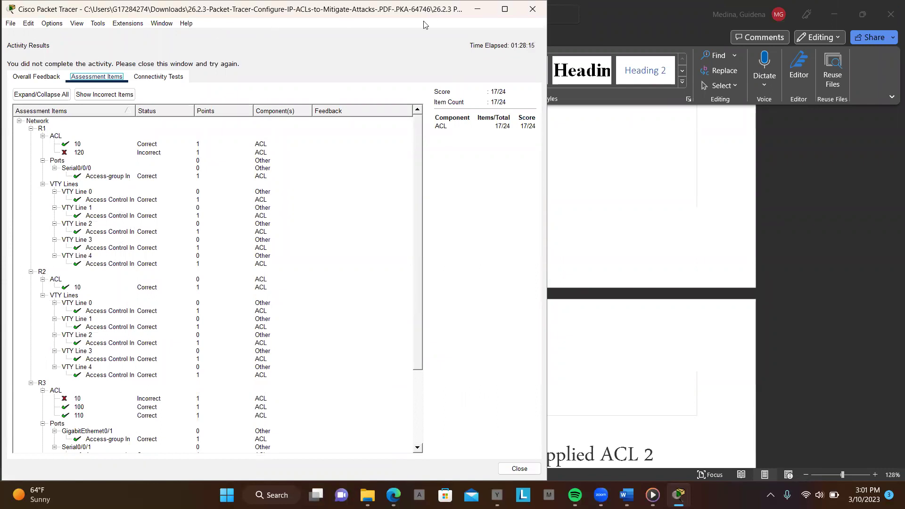
Close the Activity Results and make the PT Activity window taller
drag(170, 5, 185, 29)
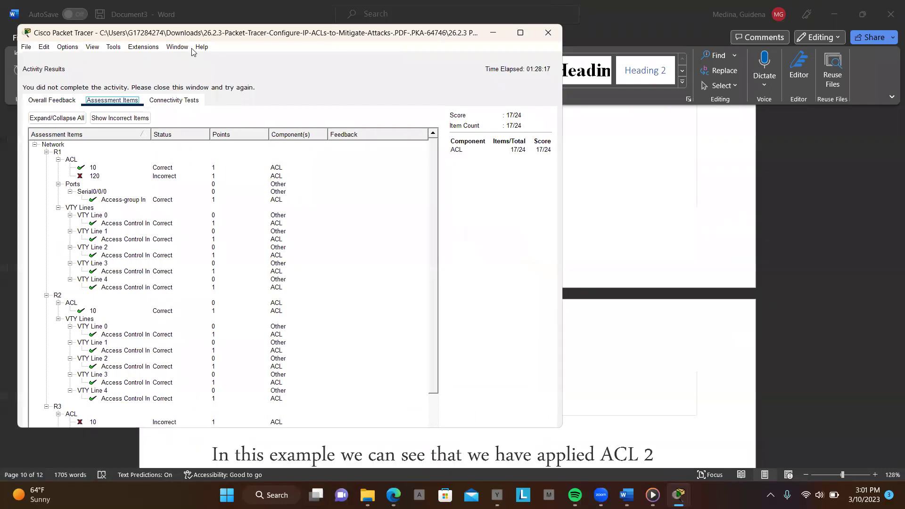
click(562, 99)
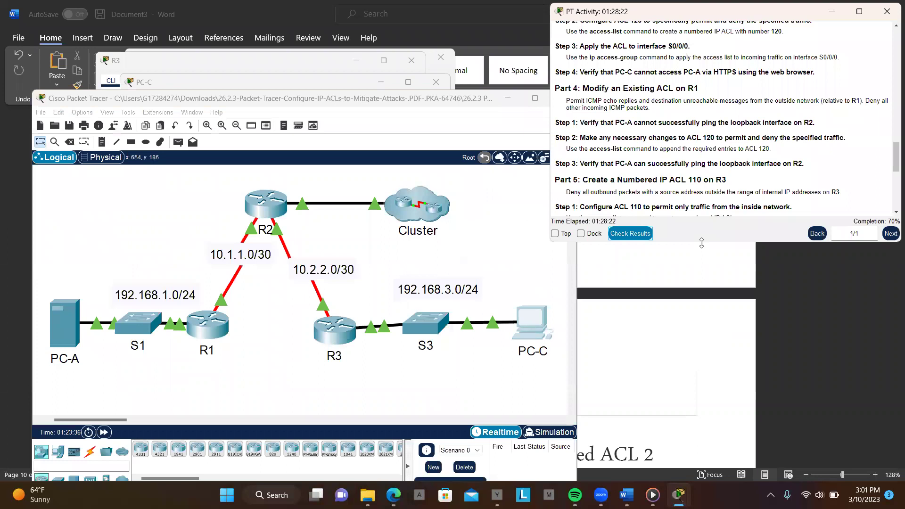
drag(701, 243, 731, 479)
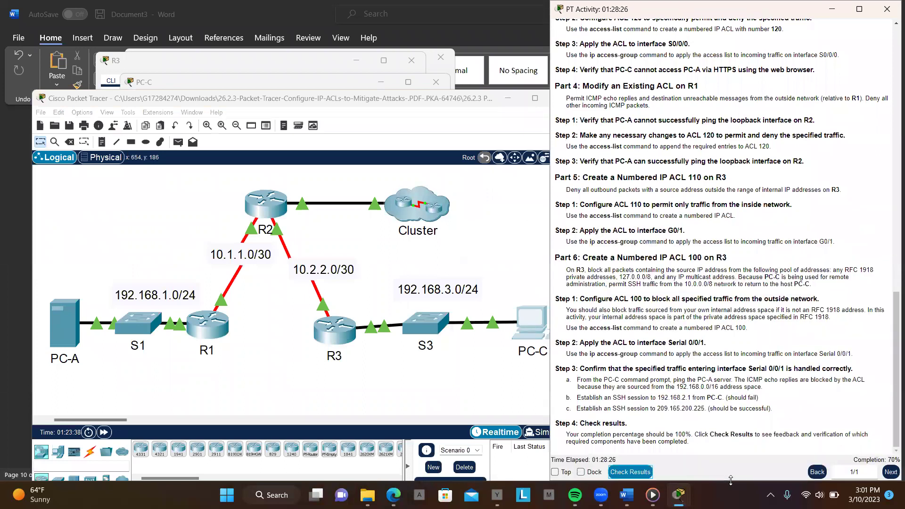